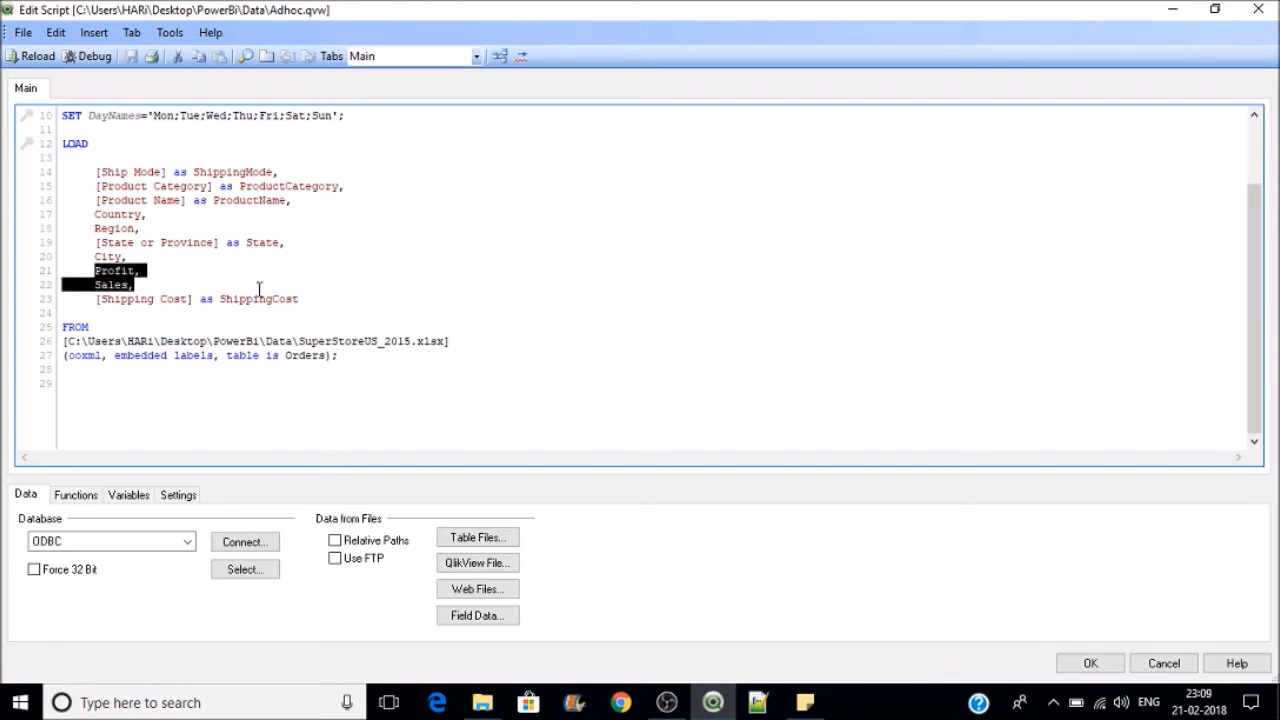
# Step: Reload the load script's data and accept the sheet properties without adding any fields as list boxes
pyautogui.moveTo(128, 257); pyautogui.dragTo(95, 172)
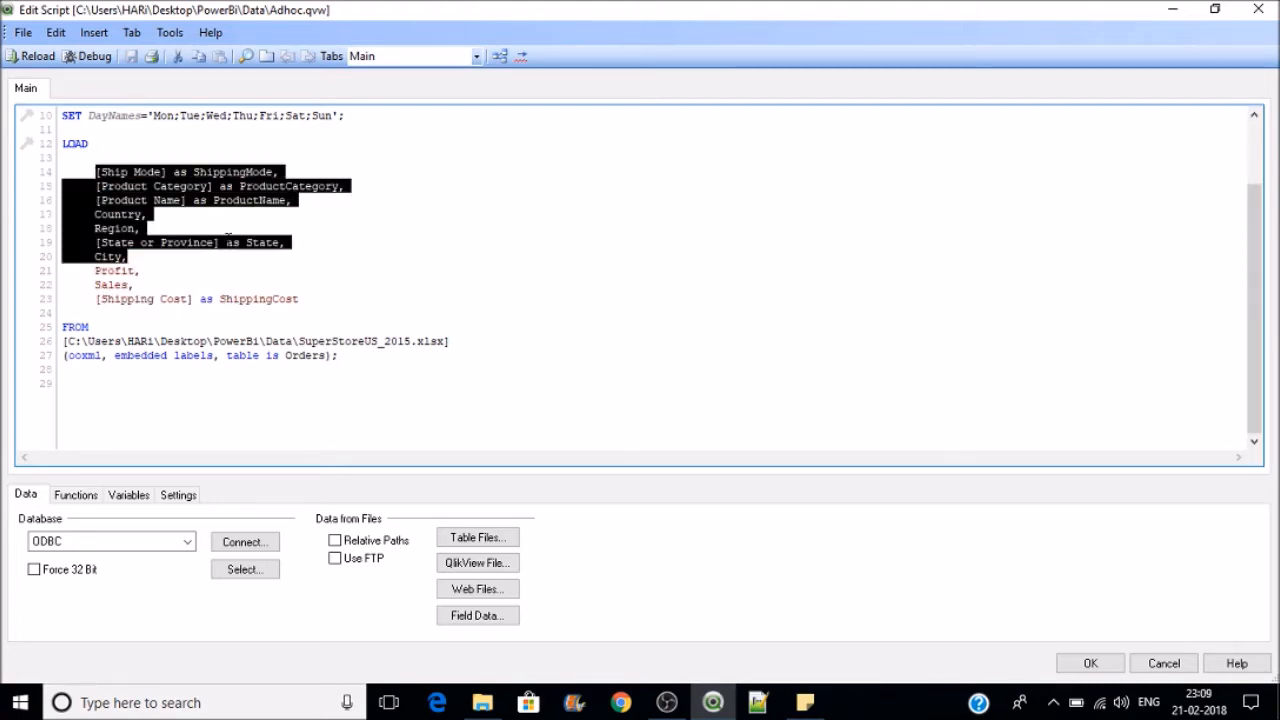
pyautogui.click(239, 263)
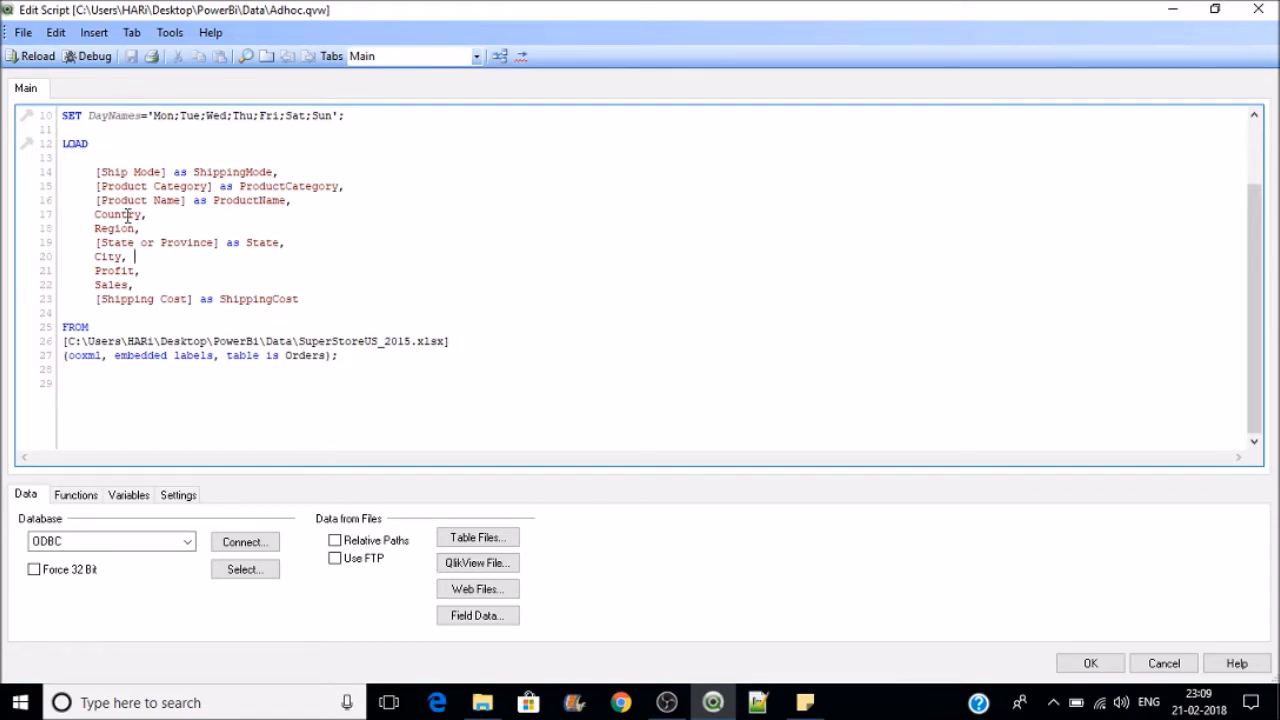
pyautogui.click(36, 56)
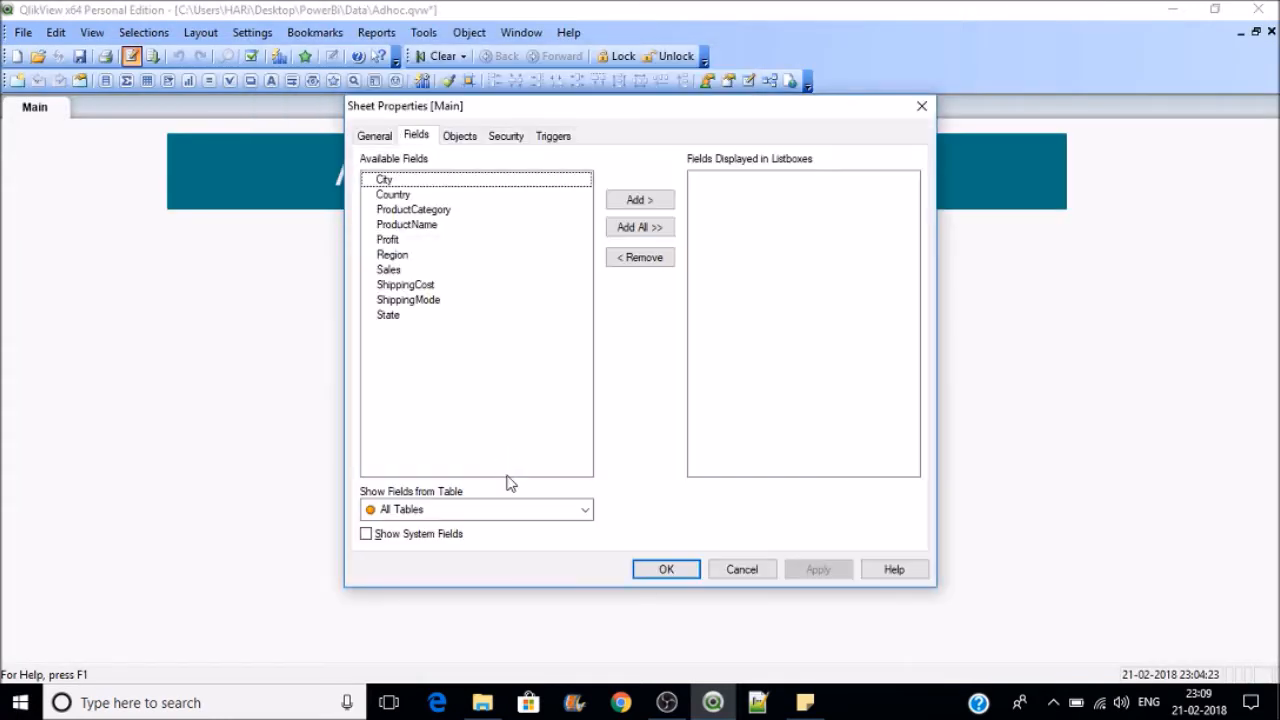
pyautogui.click(670, 570)
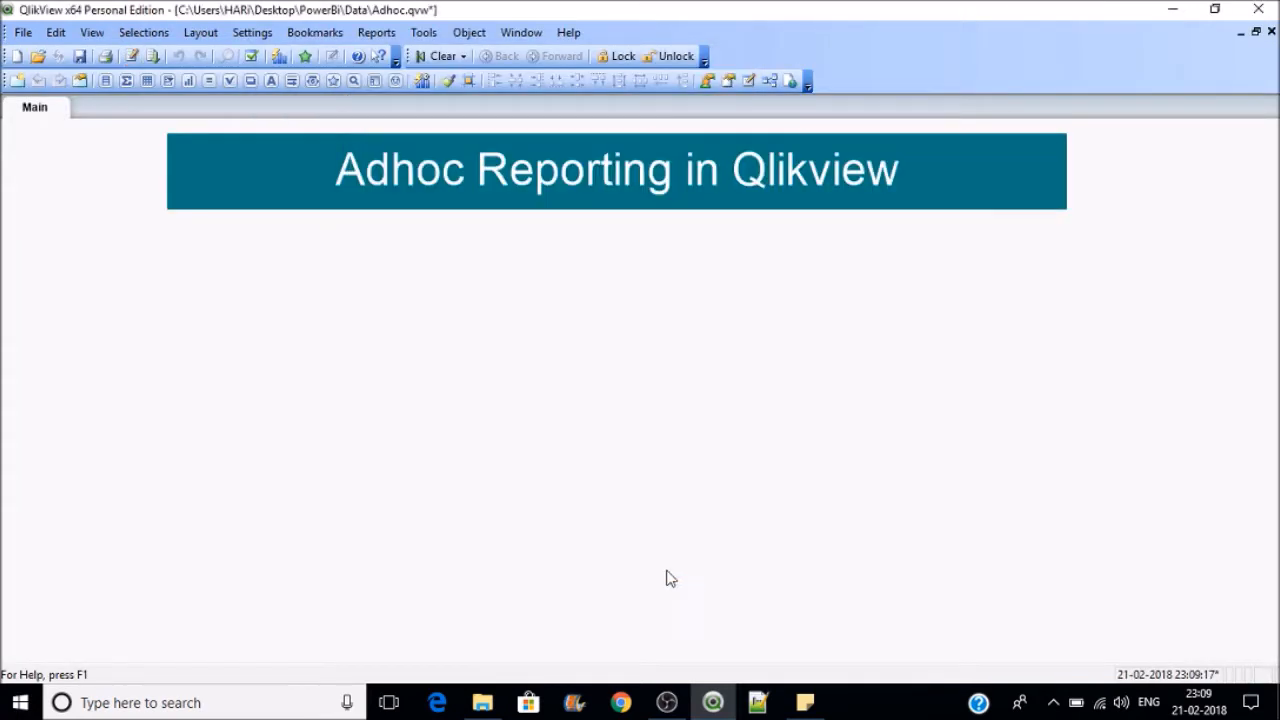
# Step: Create a new chart object on the Main sheet as a straight table and proceed to its dimensions
pyautogui.rightClick(71, 259)
pyautogui.moveTo(158, 316)
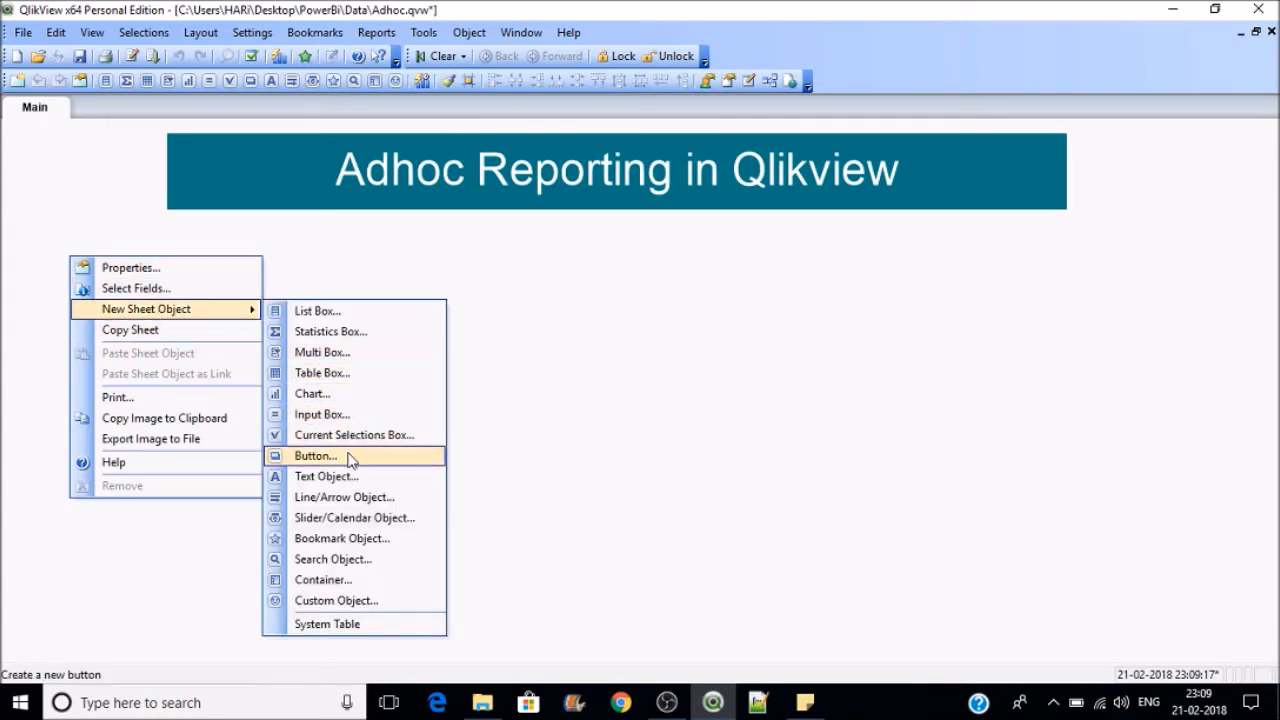
pyautogui.click(318, 395)
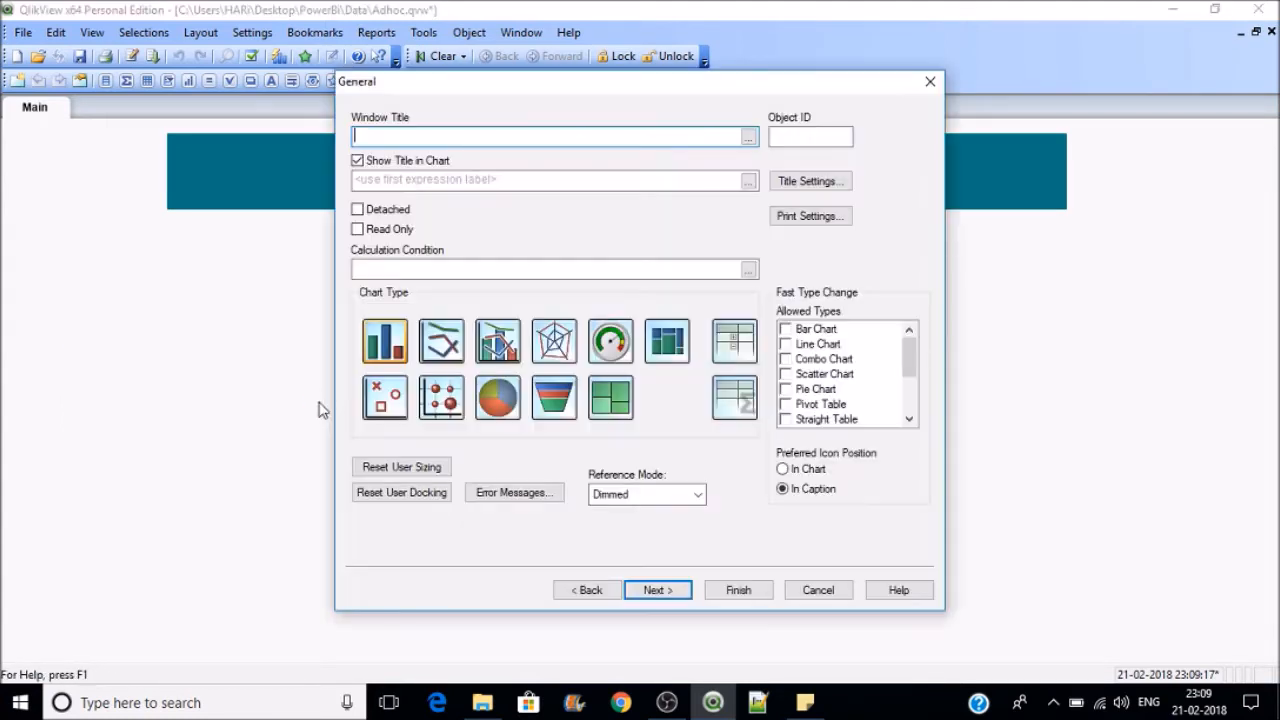
pyautogui.click(733, 400)
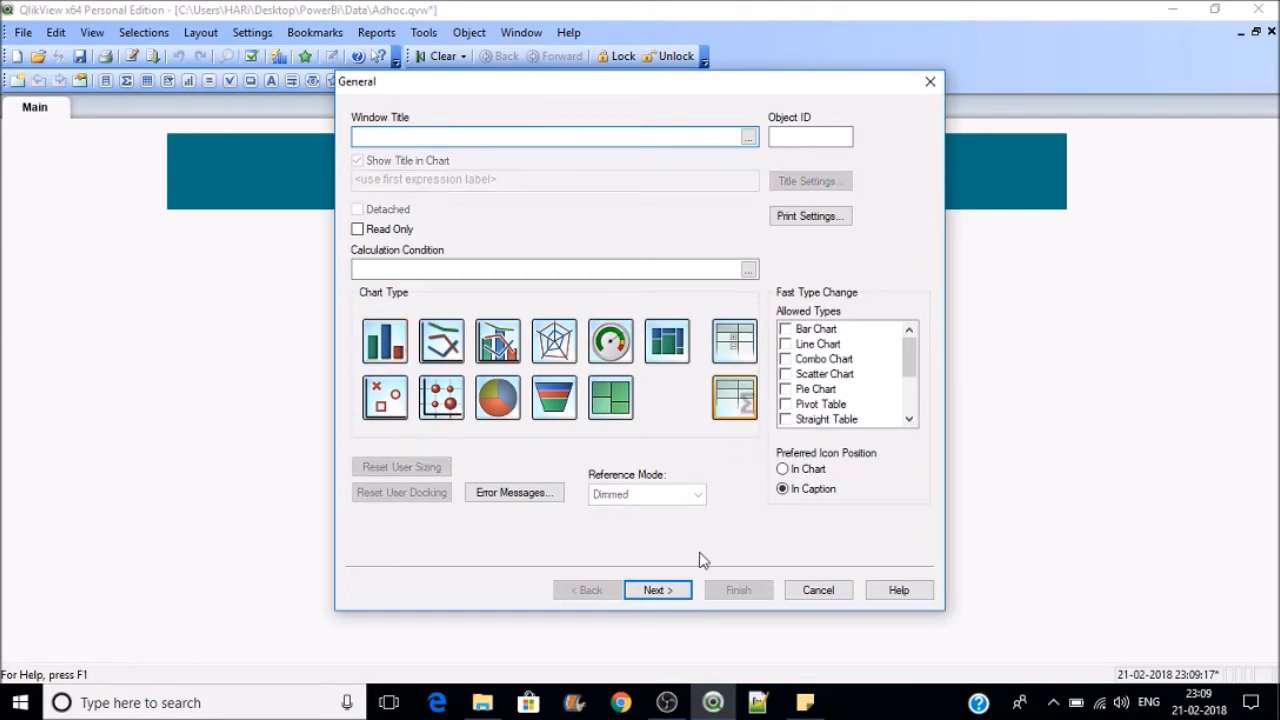
pyautogui.click(685, 592)
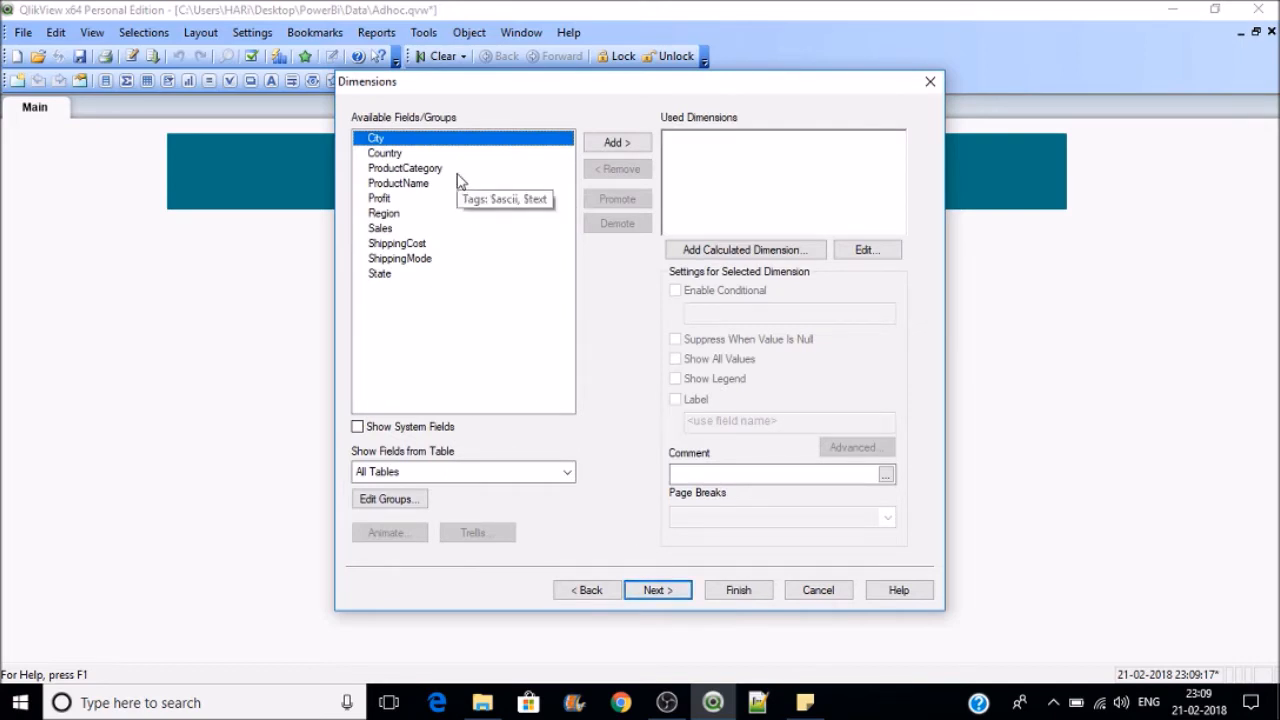
# Step: Add Region, City, ProductCategory, ProductName and ShippingMode as the straight table's dimensions
pyautogui.click(399, 214)
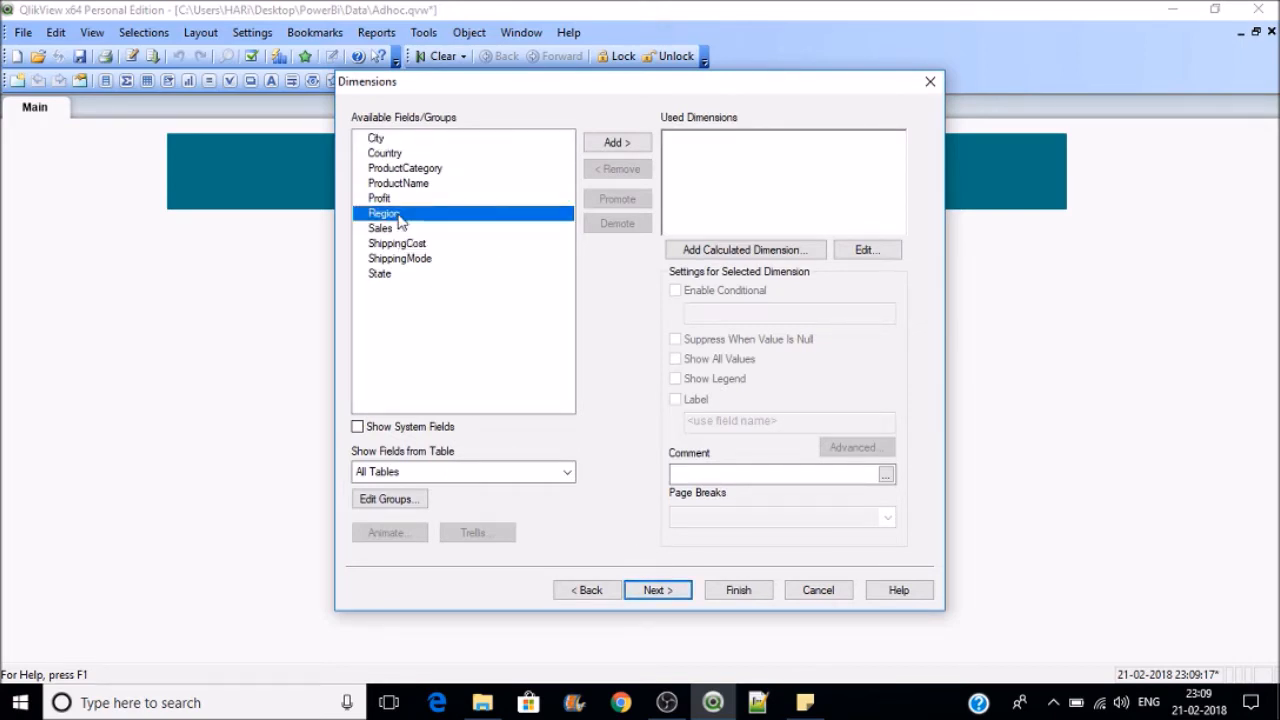
pyautogui.doubleClick(399, 214)
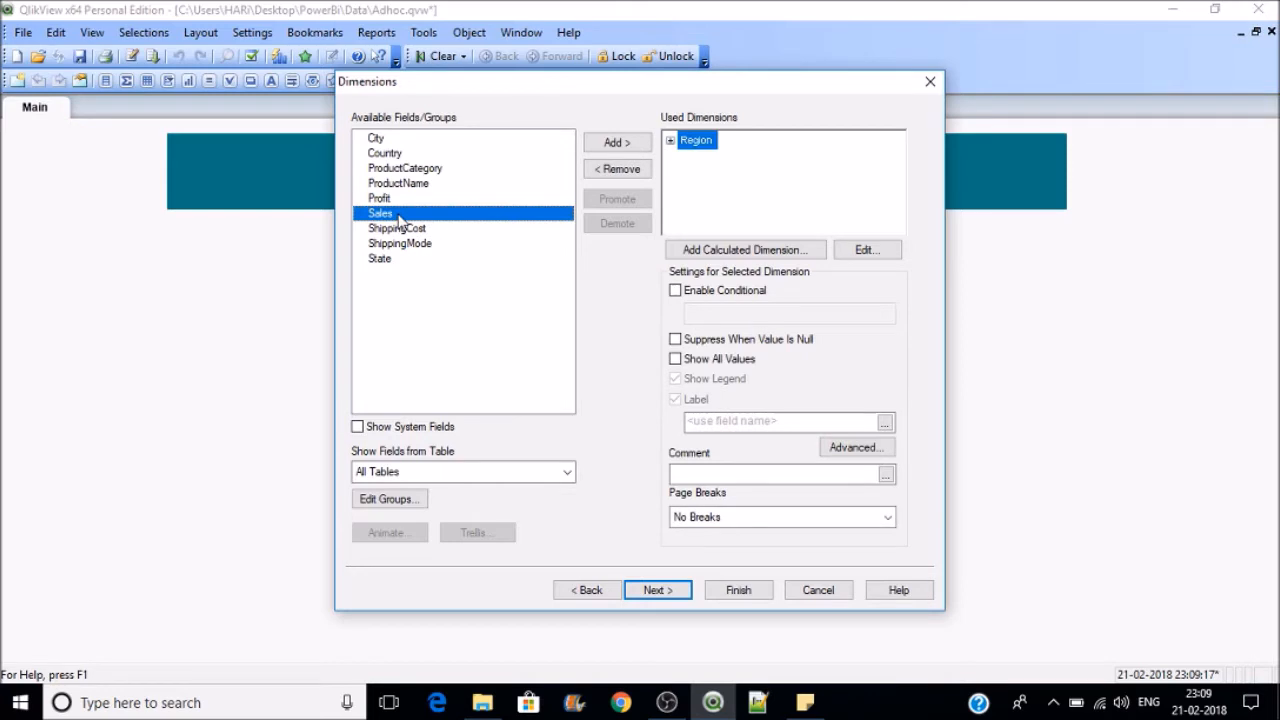
pyautogui.click(385, 142)
pyautogui.doubleClick(385, 146)
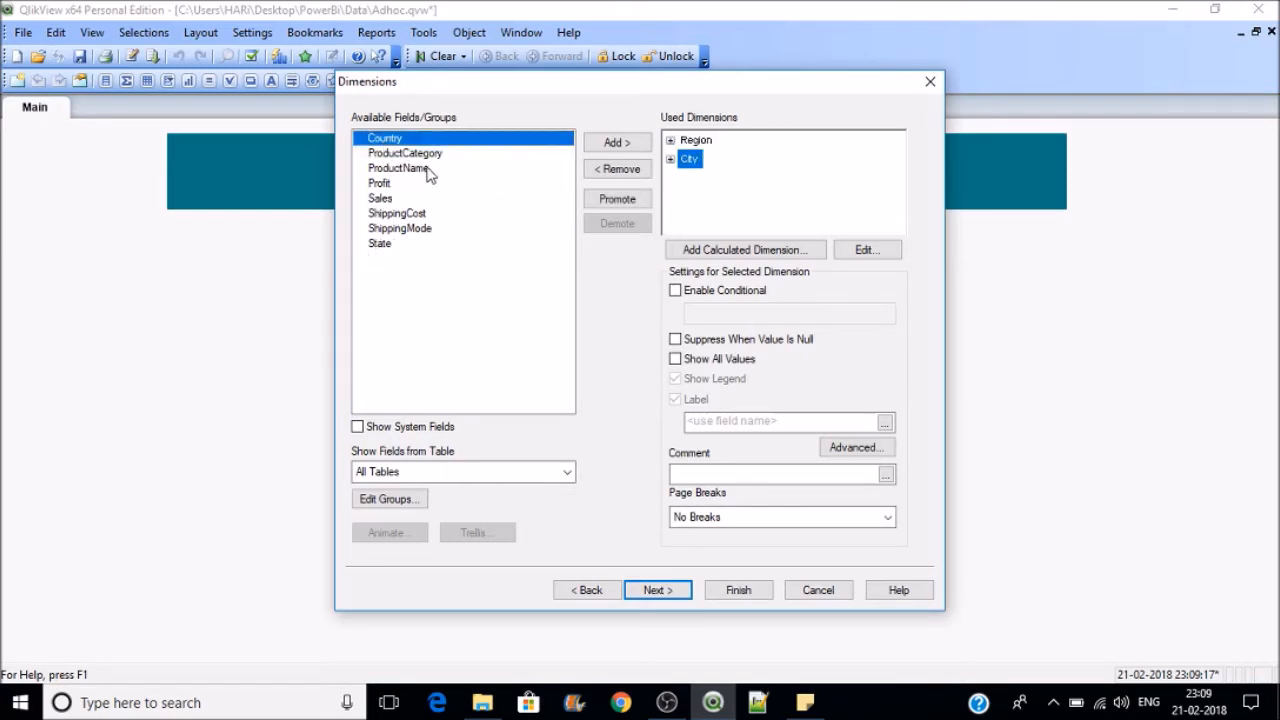
pyautogui.click(428, 155)
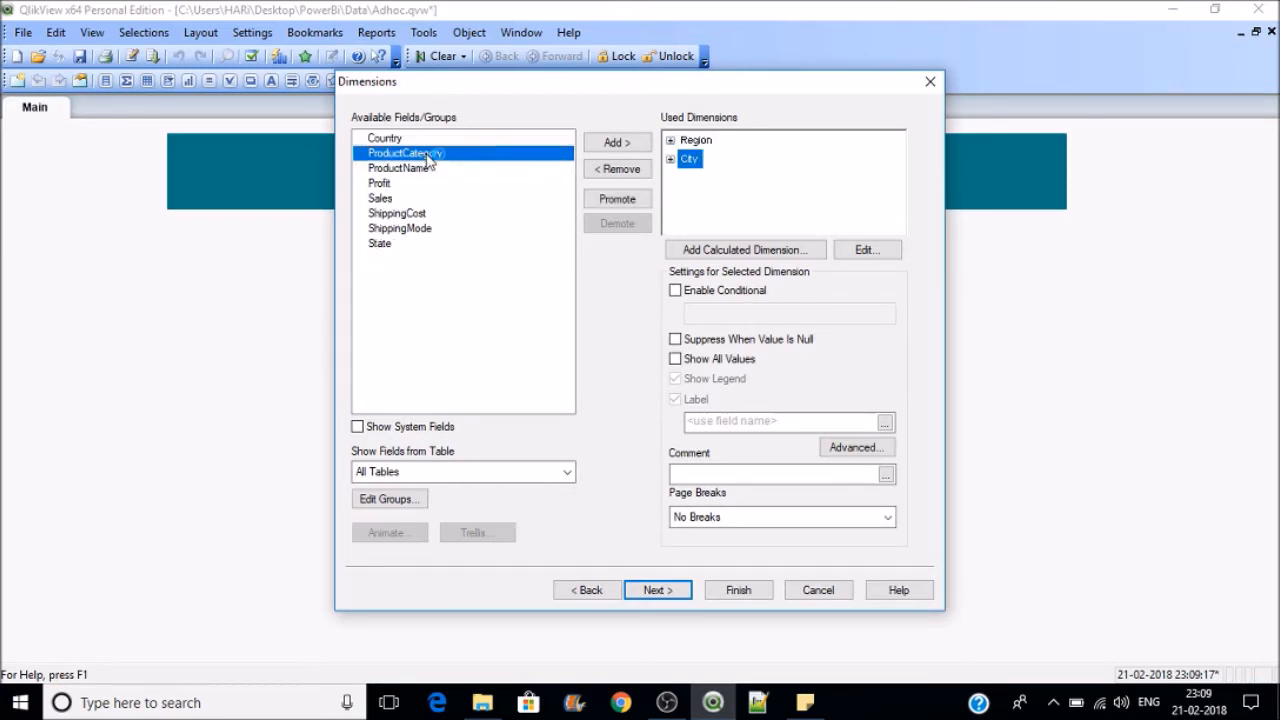
pyautogui.doubleClick(428, 155)
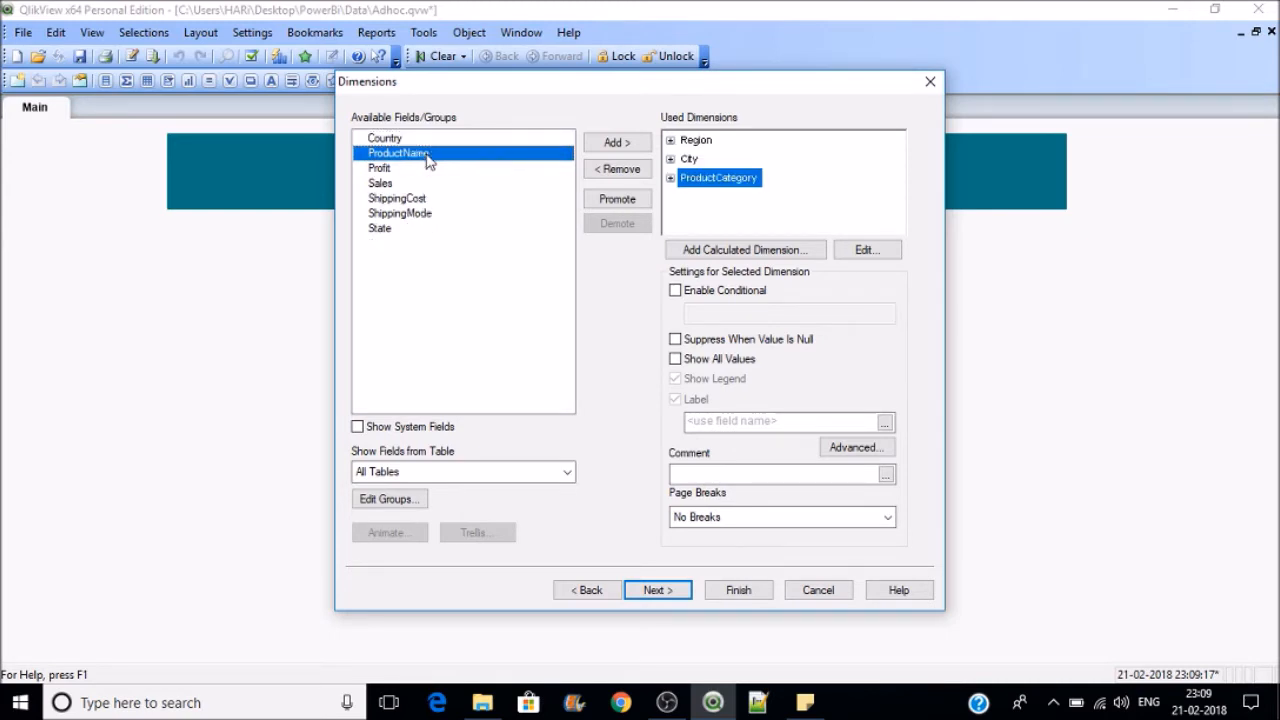
pyautogui.doubleClick(428, 156)
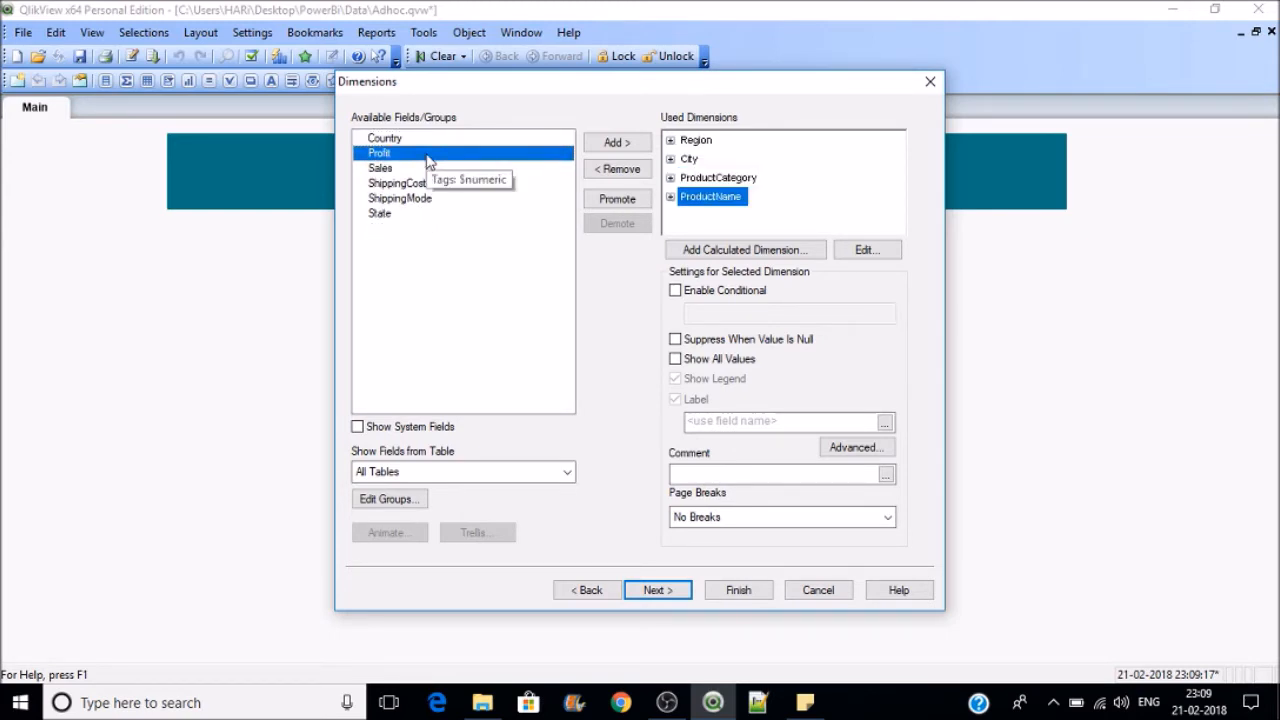
pyautogui.click(404, 205)
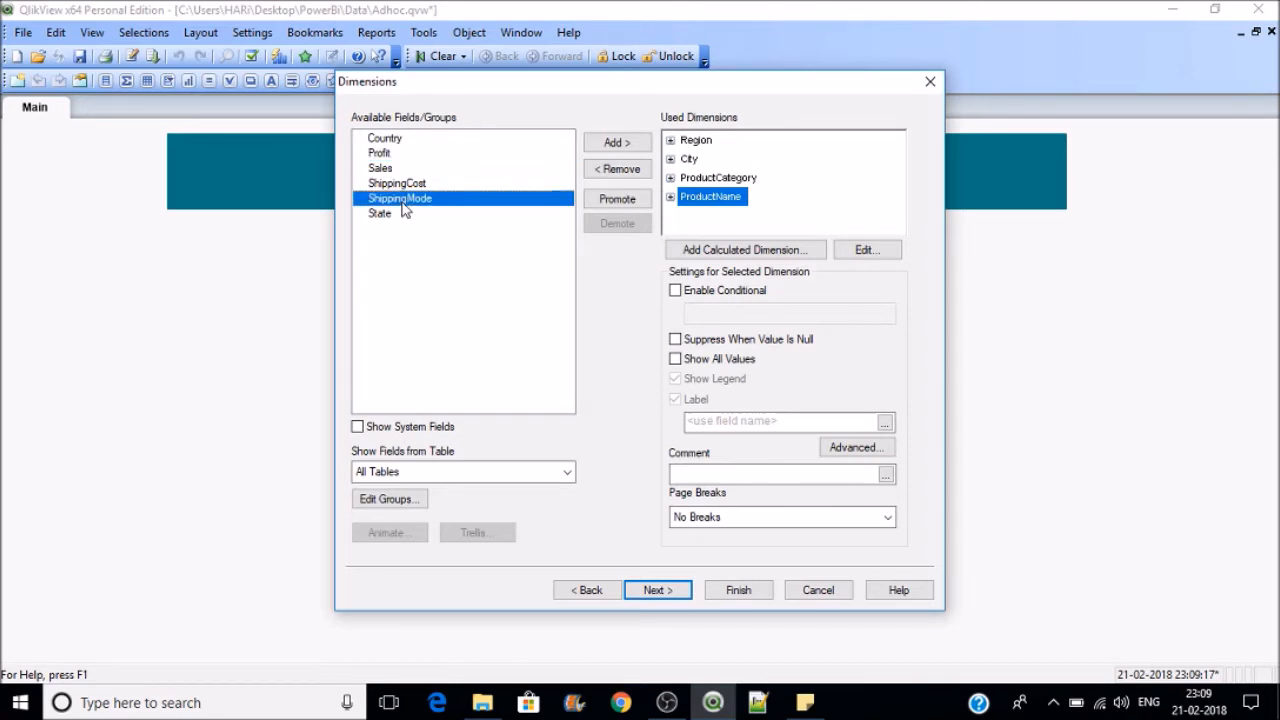
pyautogui.doubleClick(400, 203)
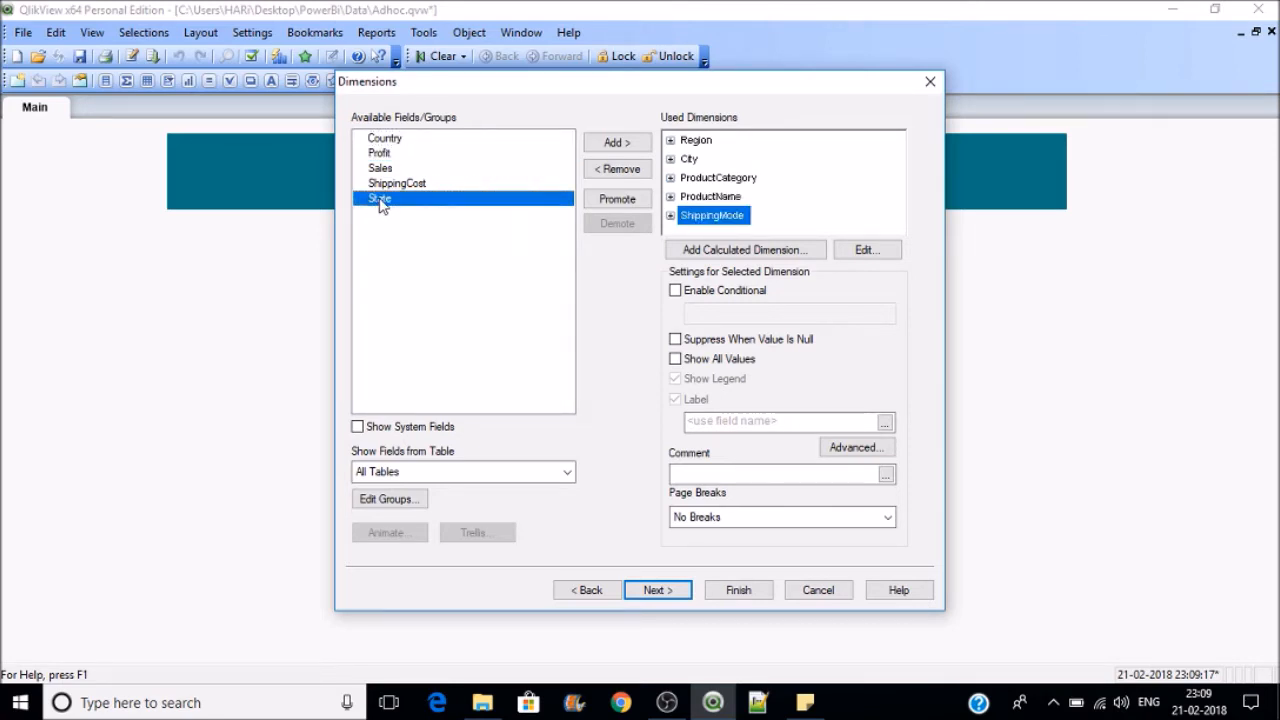
# Step: Add State as a dimension and promote it to sit between Region and City
pyautogui.doubleClick(381, 203)
pyautogui.click(618, 199)
pyautogui.click(618, 199)
pyautogui.click(620, 201)
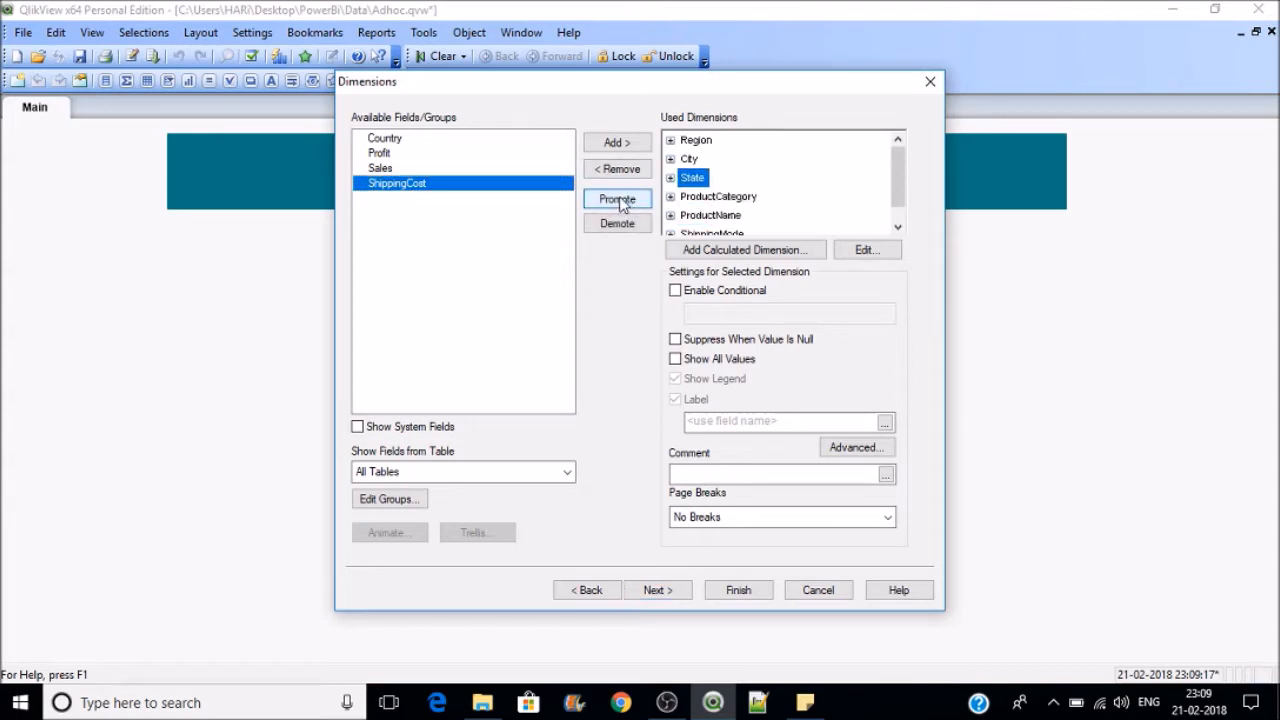
pyautogui.click(620, 201)
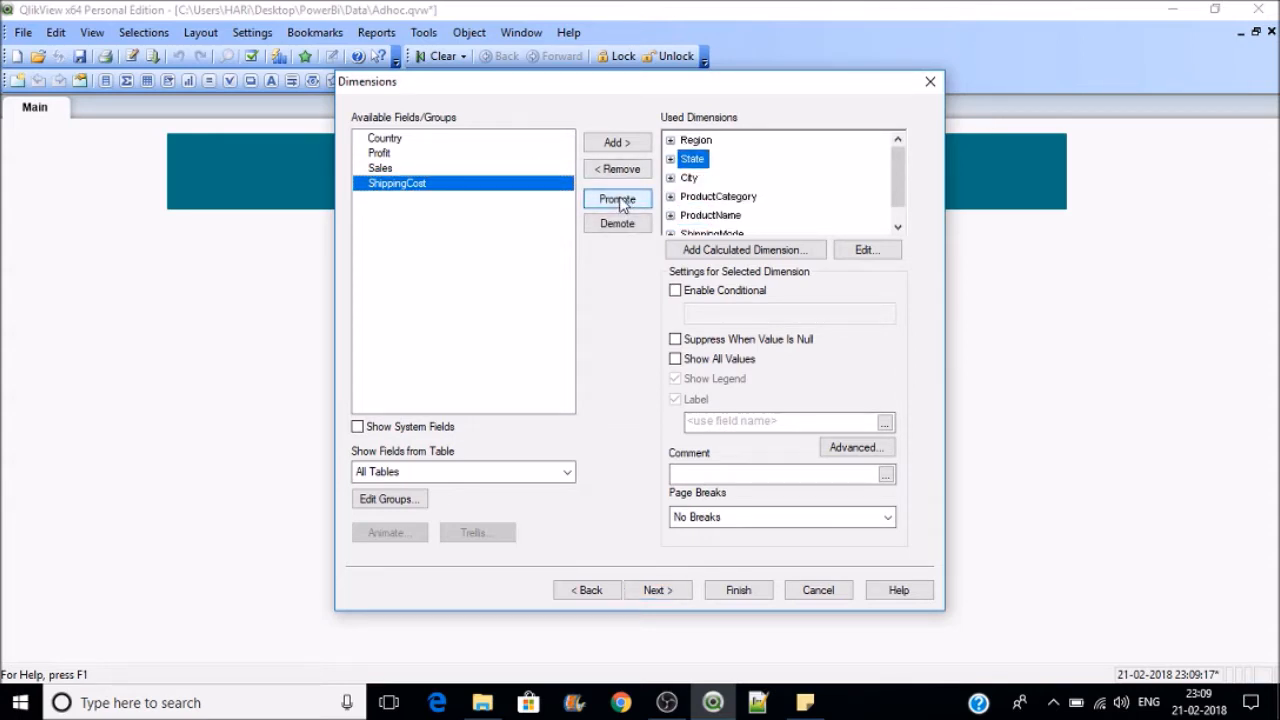
pyautogui.moveTo(897, 182); pyautogui.dragTo(906, 157)
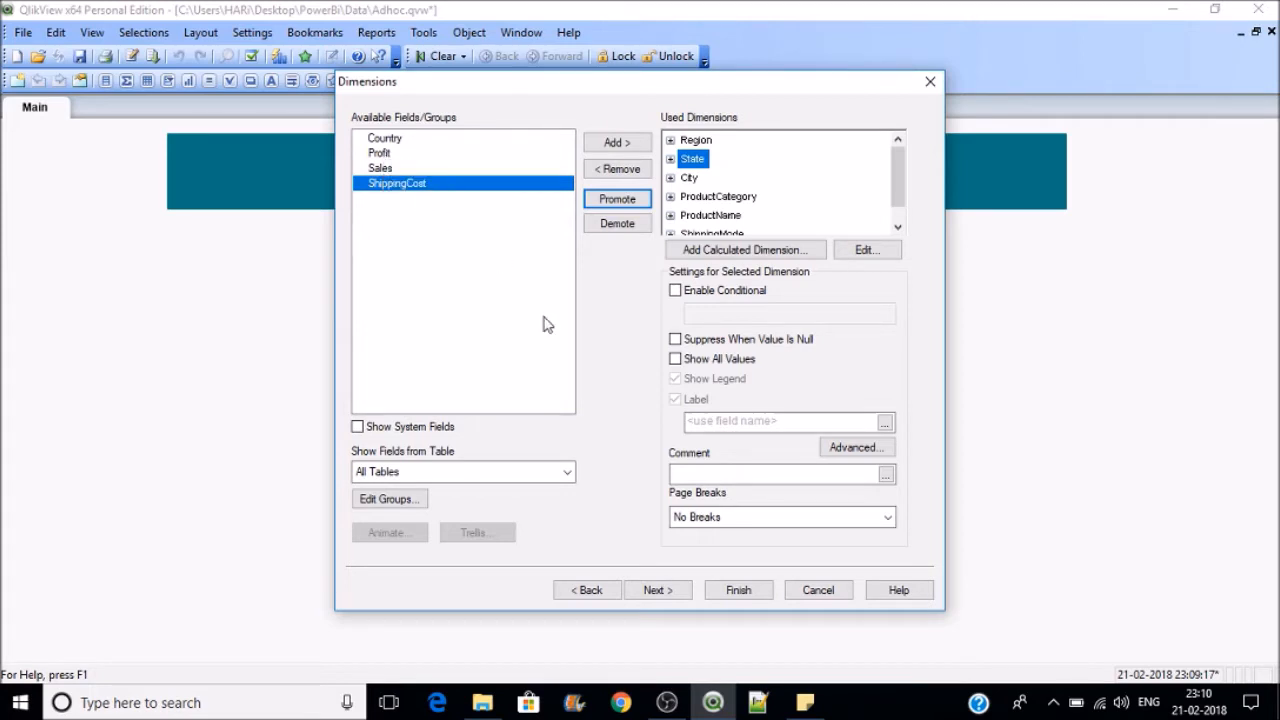
# Step: Define the table's first expression as sum(Sales) and label it #Sales
pyautogui.click(662, 590)
pyautogui.write('sum')
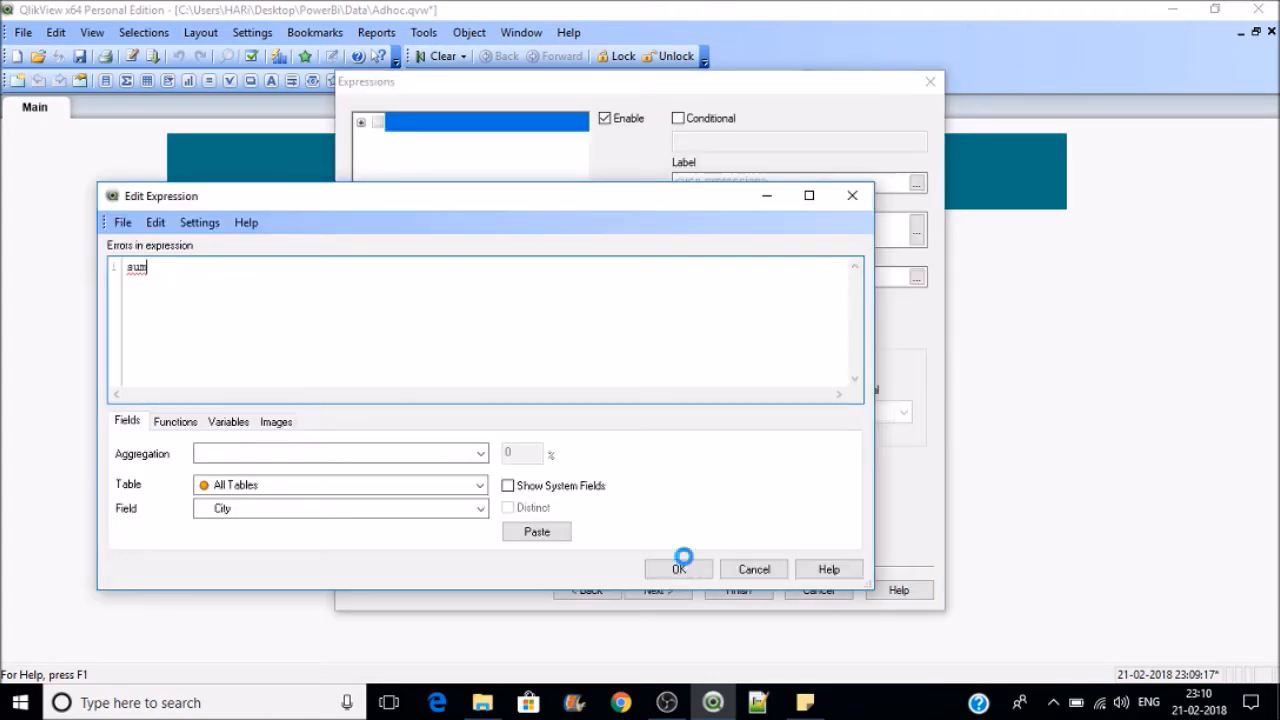
pyautogui.write('(sa')
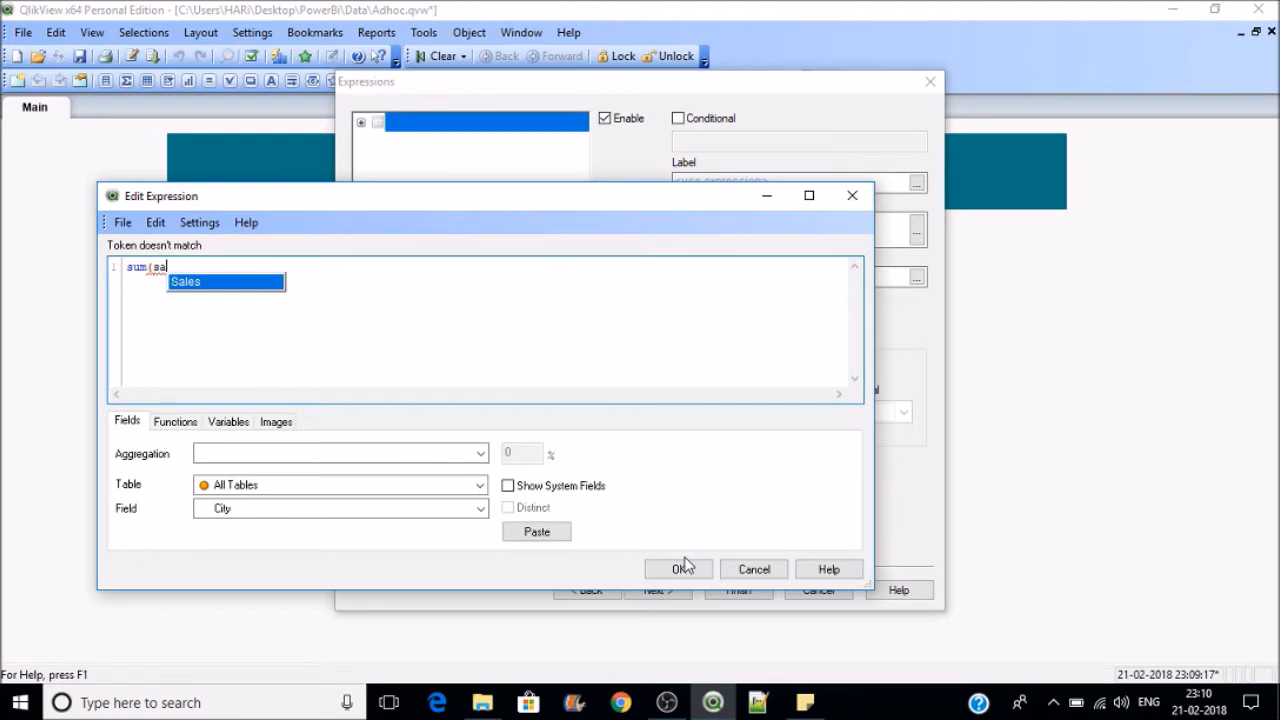
pyautogui.press('Return')
pyautogui.write(')')
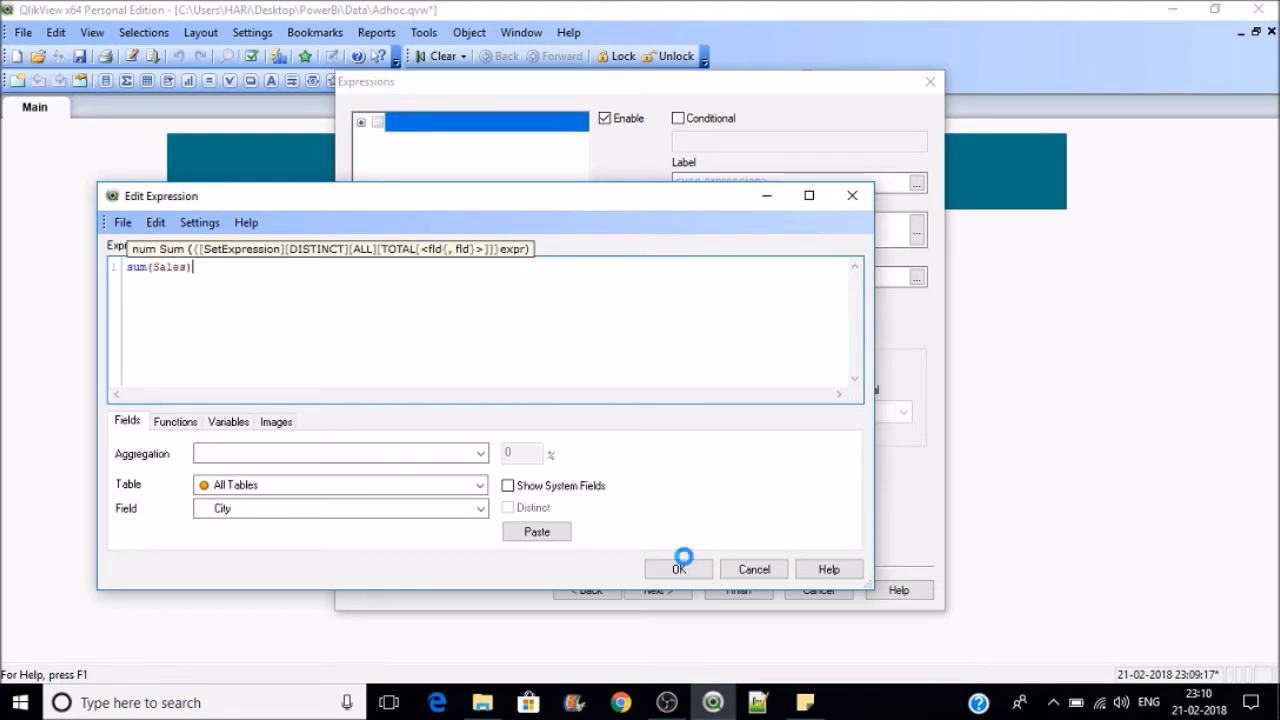
pyautogui.click(679, 566)
pyautogui.click(699, 183)
pyautogui.write('#Sales')
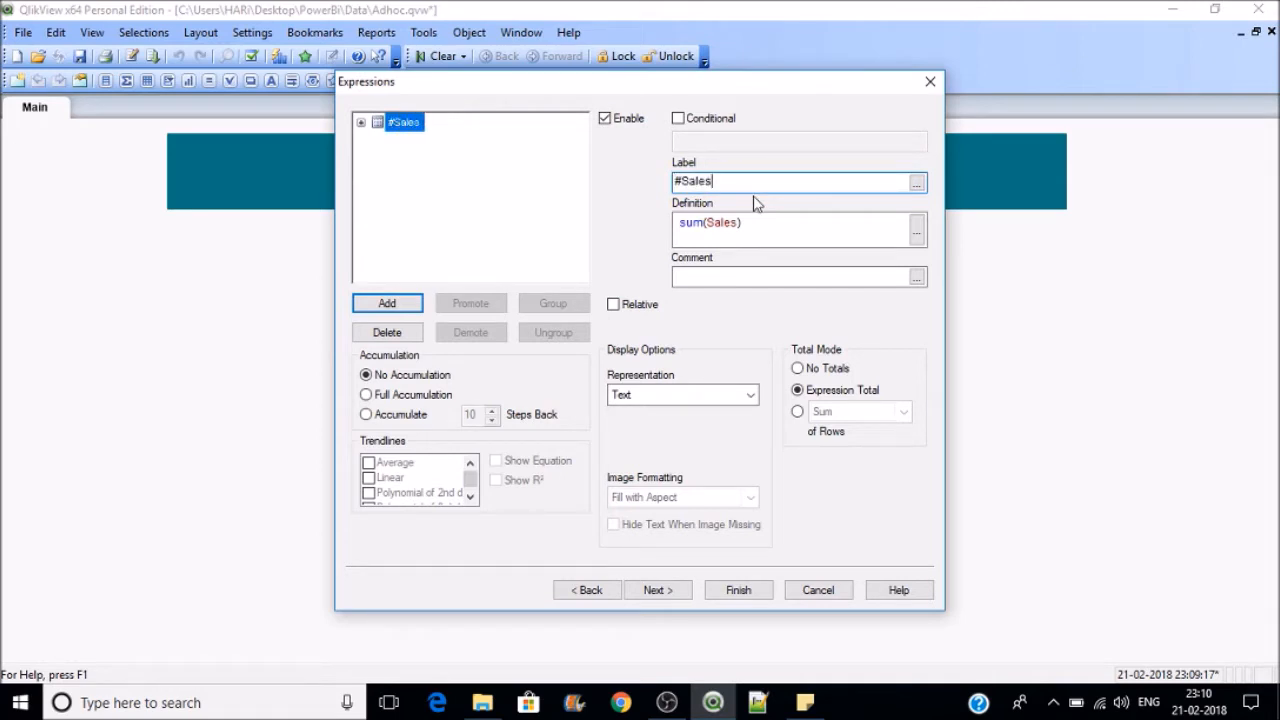
# Step: Add a second expression, sum(ShippingCost), and label it #ShippingCost
pyautogui.click(390, 302)
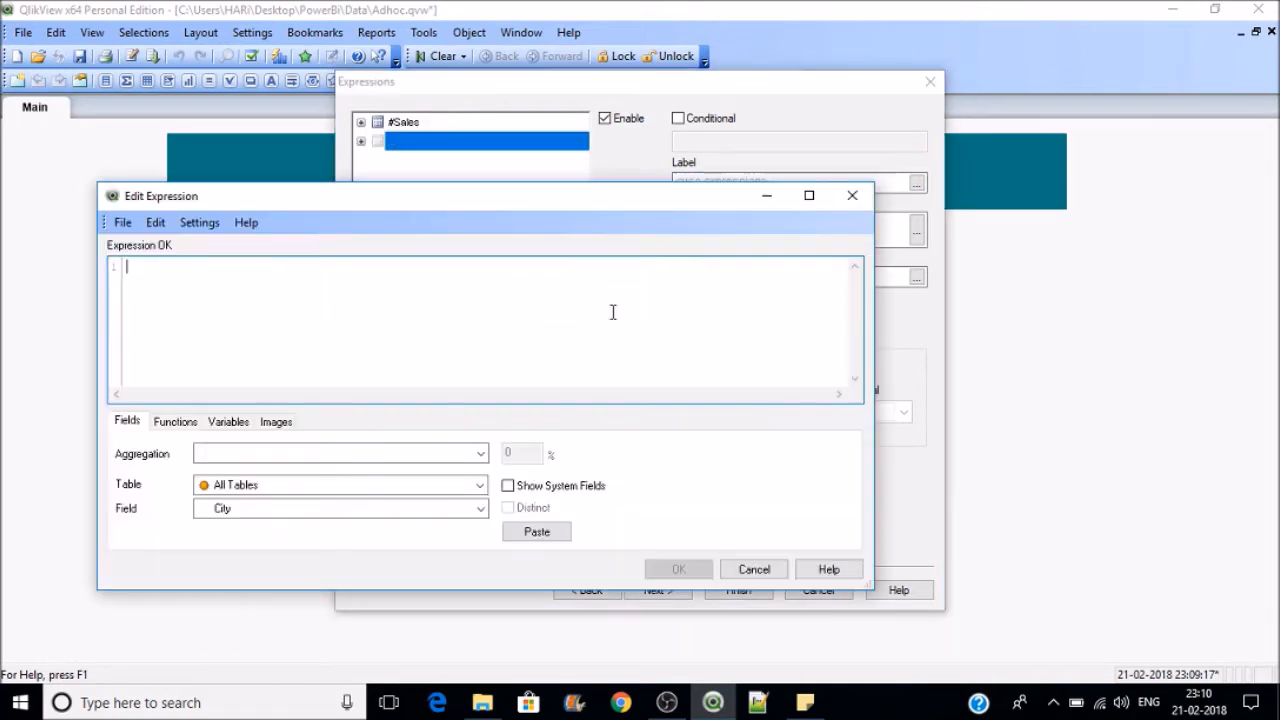
pyautogui.write('sum')
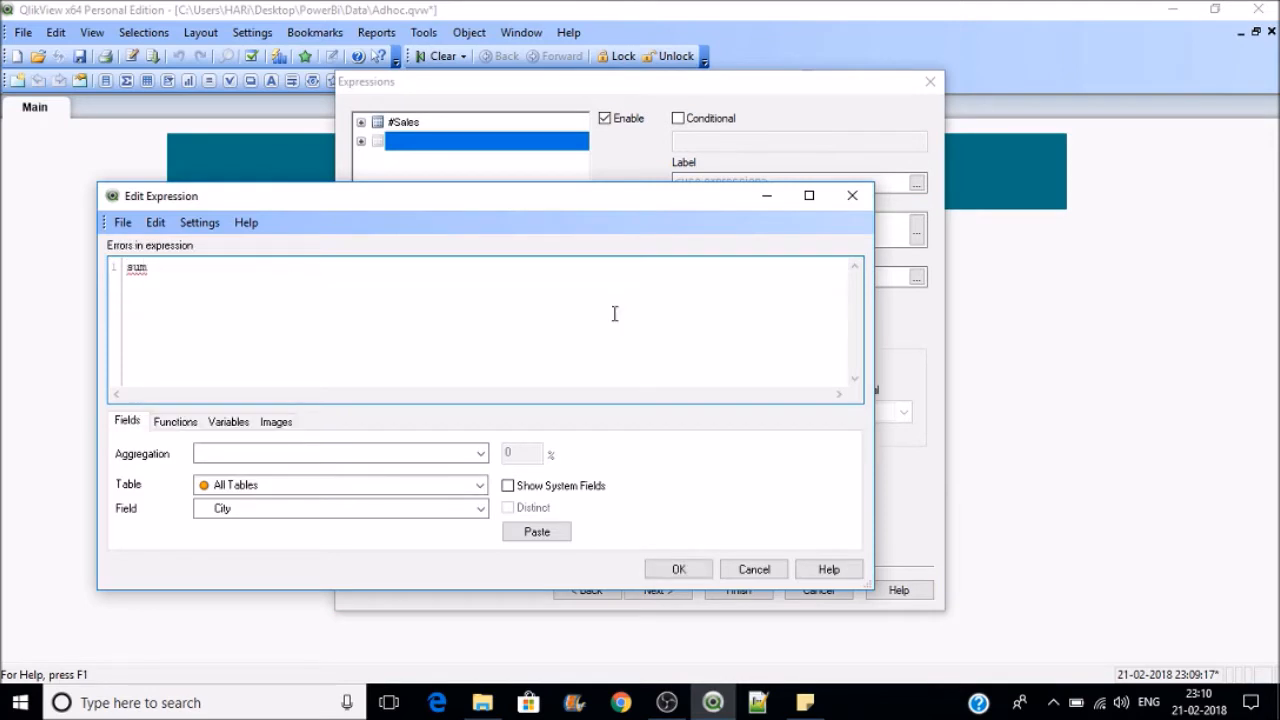
pyautogui.write('(')
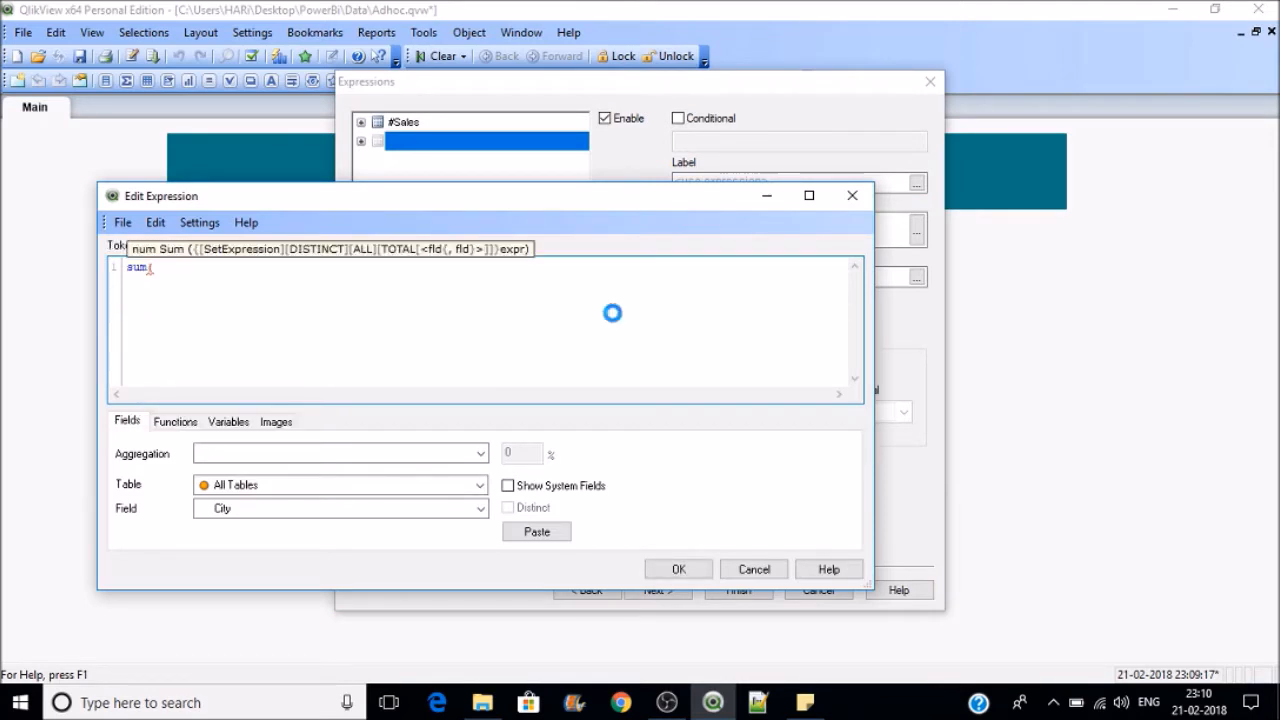
pyautogui.write('sh')
pyautogui.press('Return')
pyautogui.write(')')
pyautogui.click(679, 569)
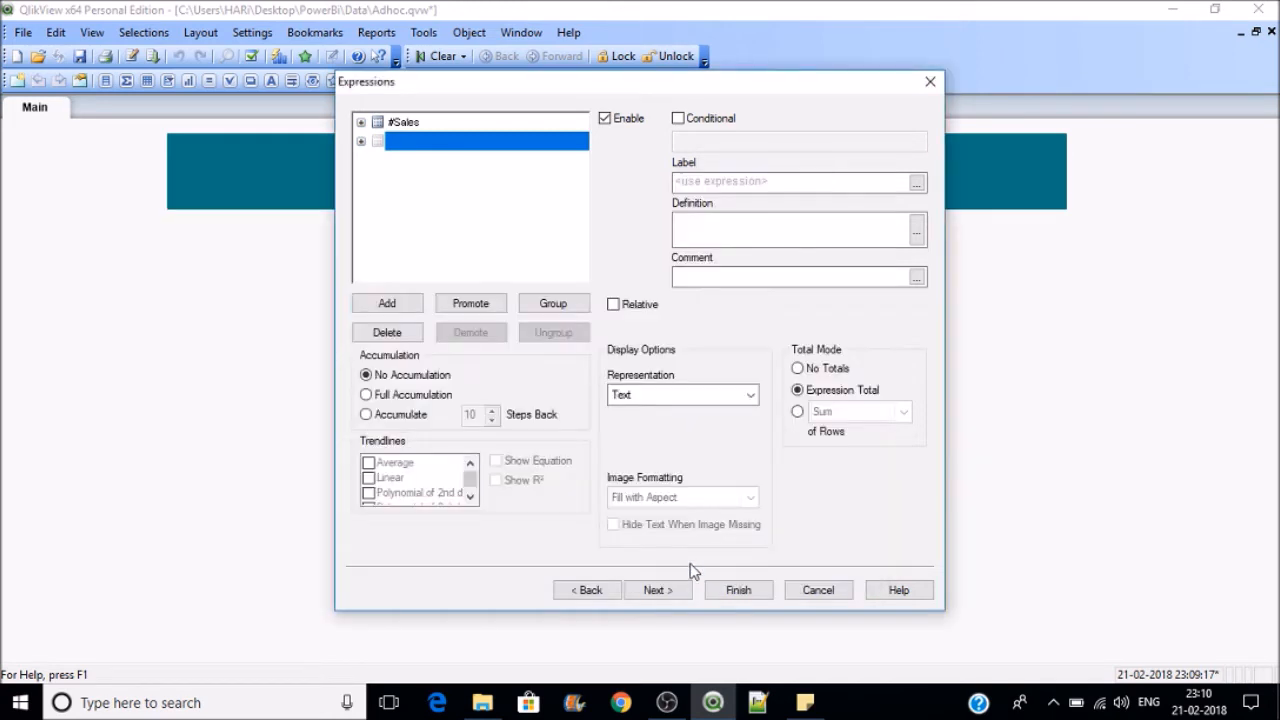
pyautogui.click(679, 185)
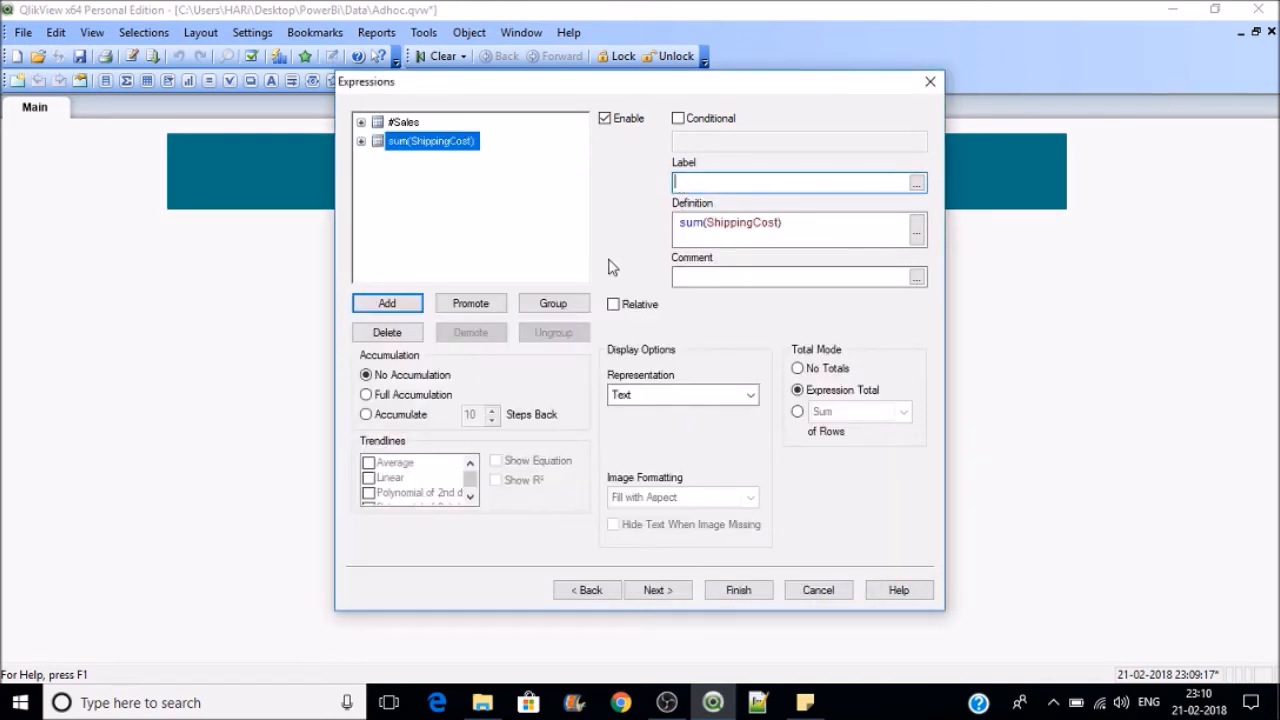
pyautogui.write('#')
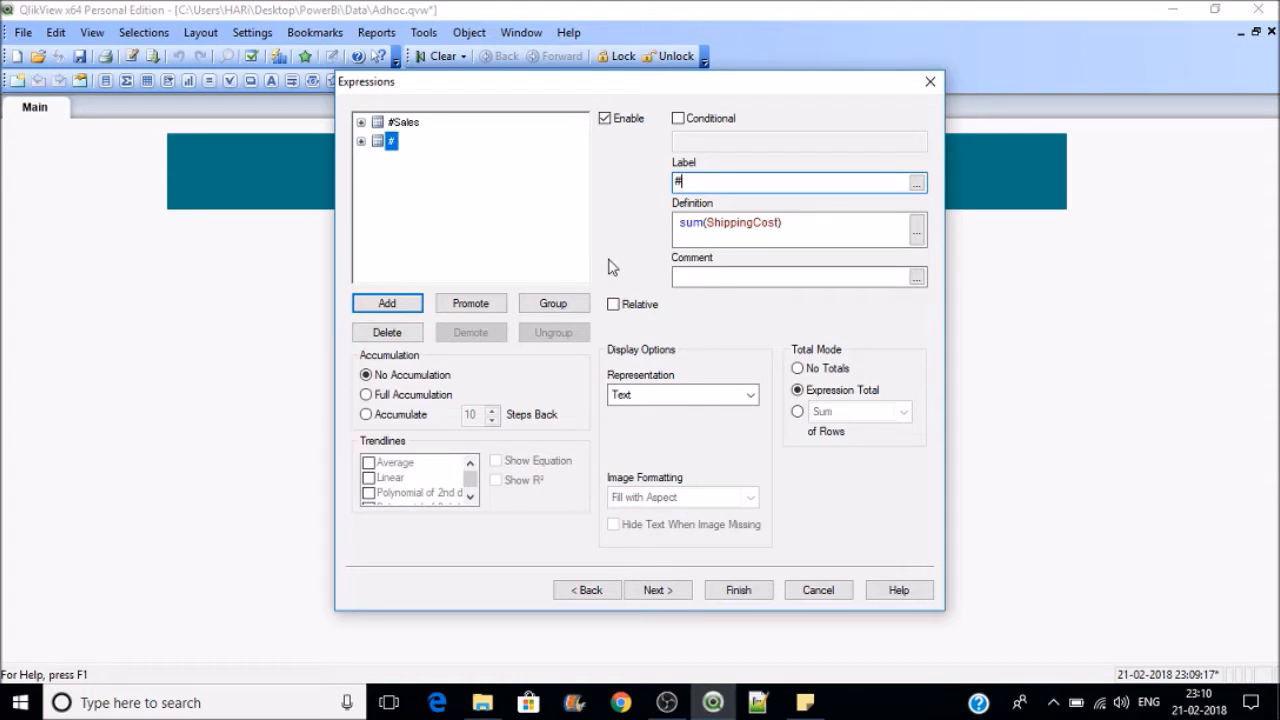
pyautogui.write('Shipping')
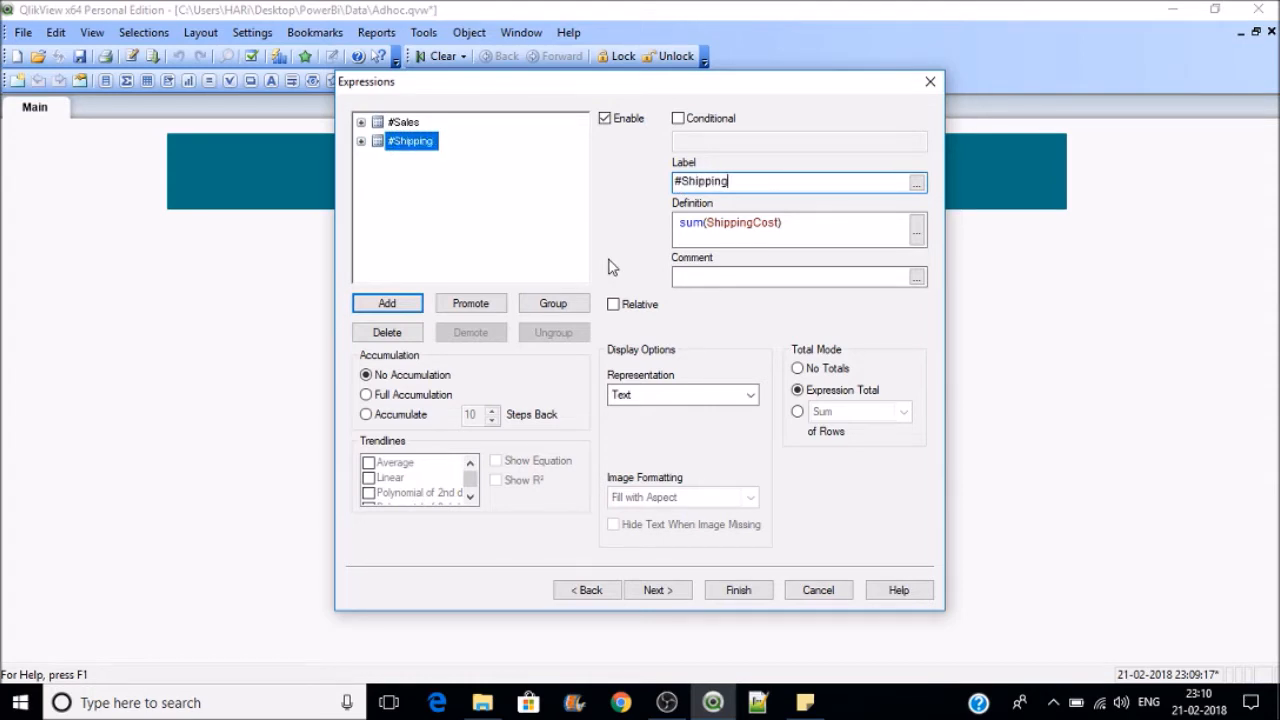
pyautogui.write('Cost')
# Step: Add a third expression defined as sum(Profit)
pyautogui.click(387, 303)
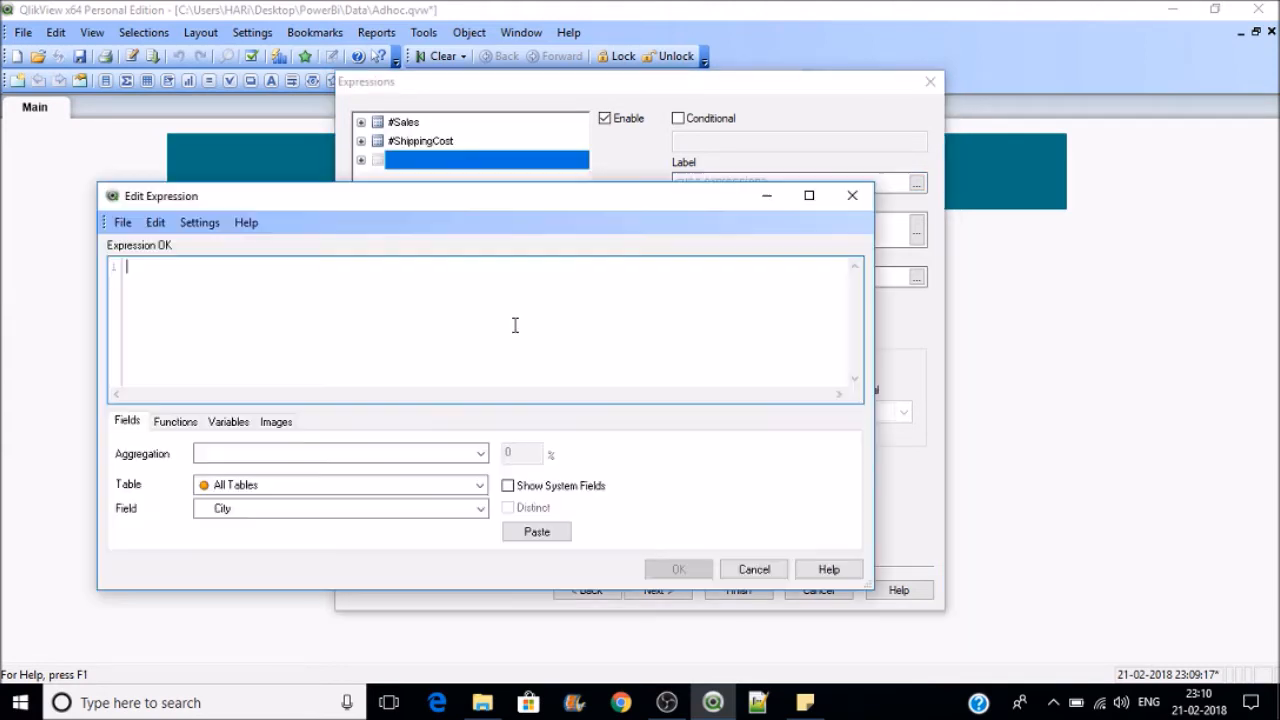
pyautogui.write('su')
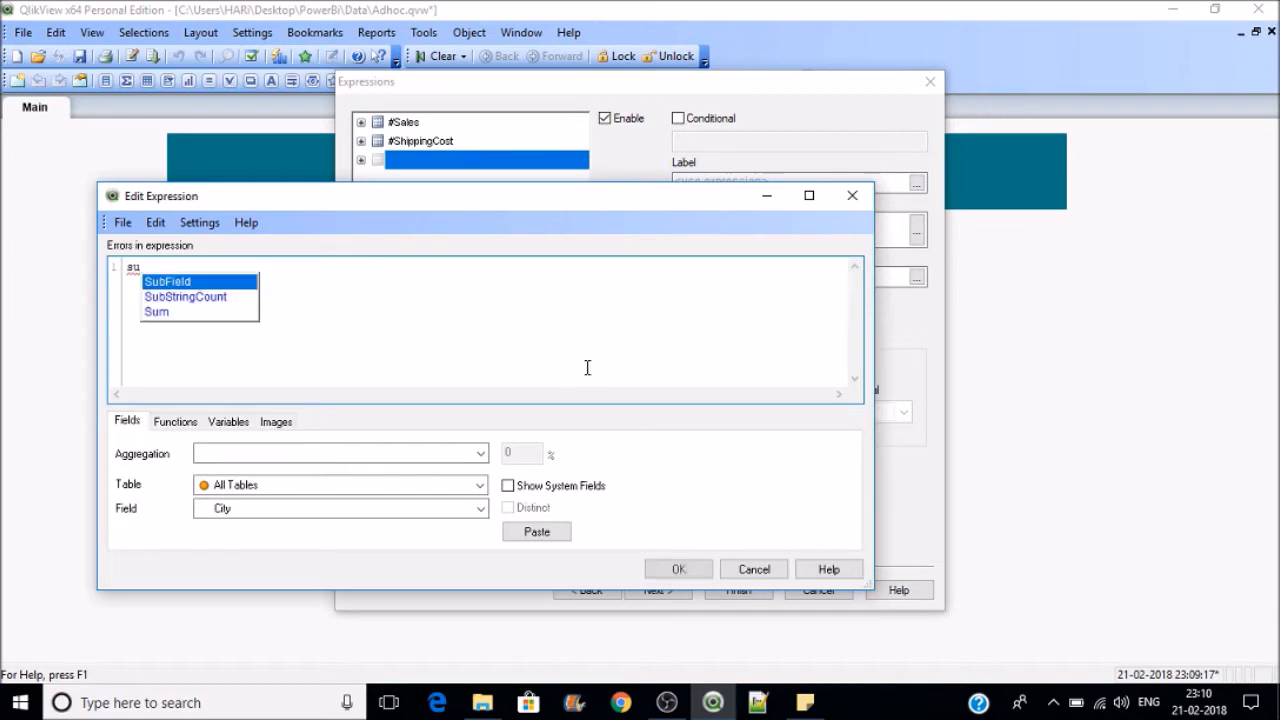
pyautogui.write('m(P')
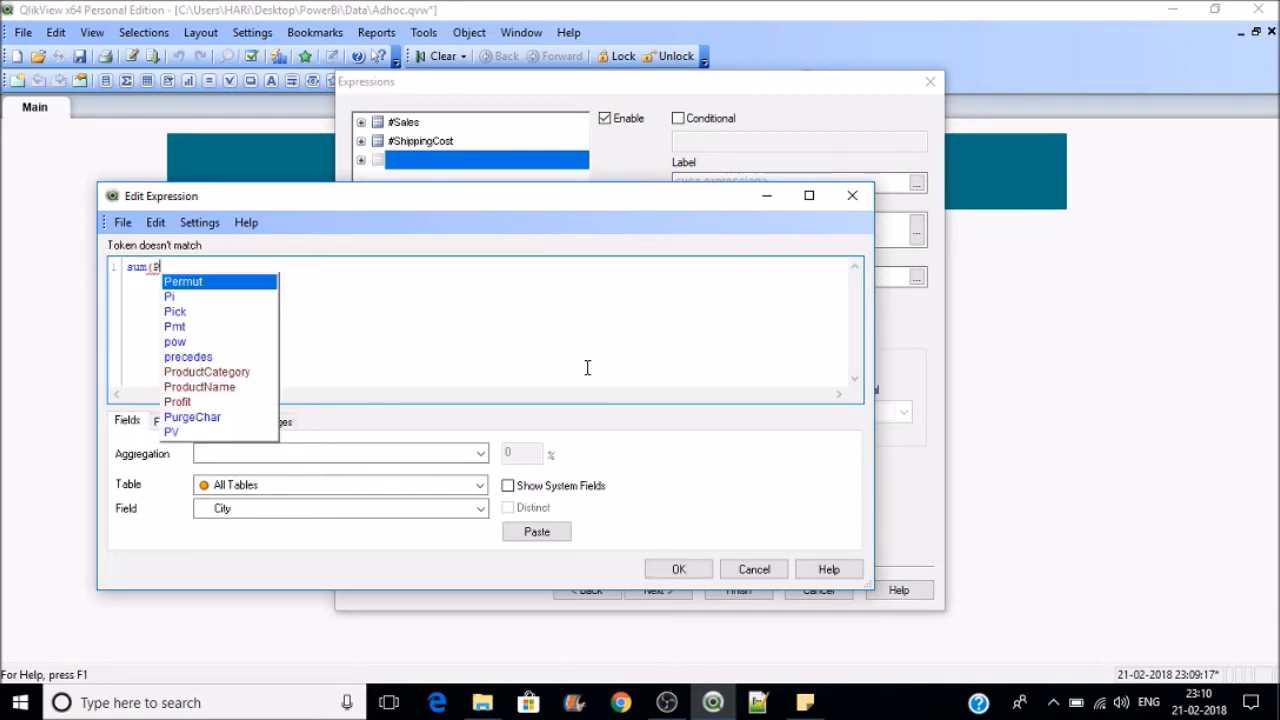
pyautogui.write('rof')
pyautogui.press('Return')
pyautogui.write(')')
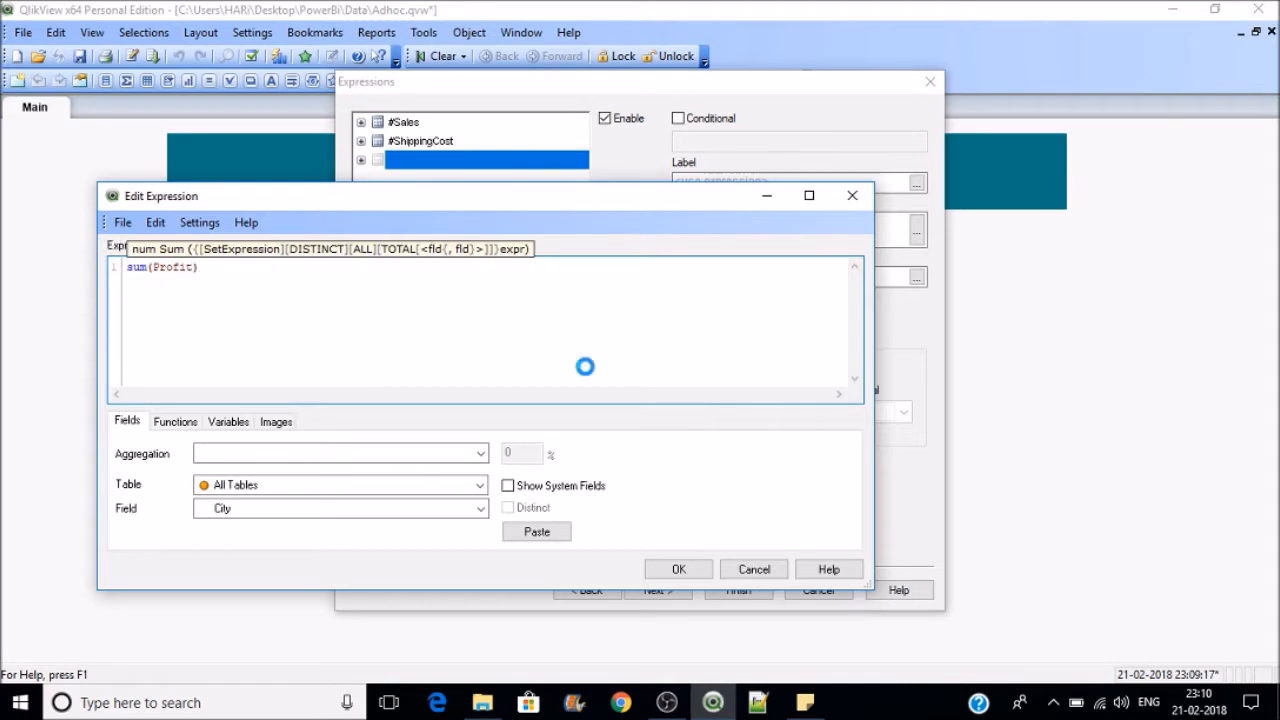
pyautogui.click(688, 574)
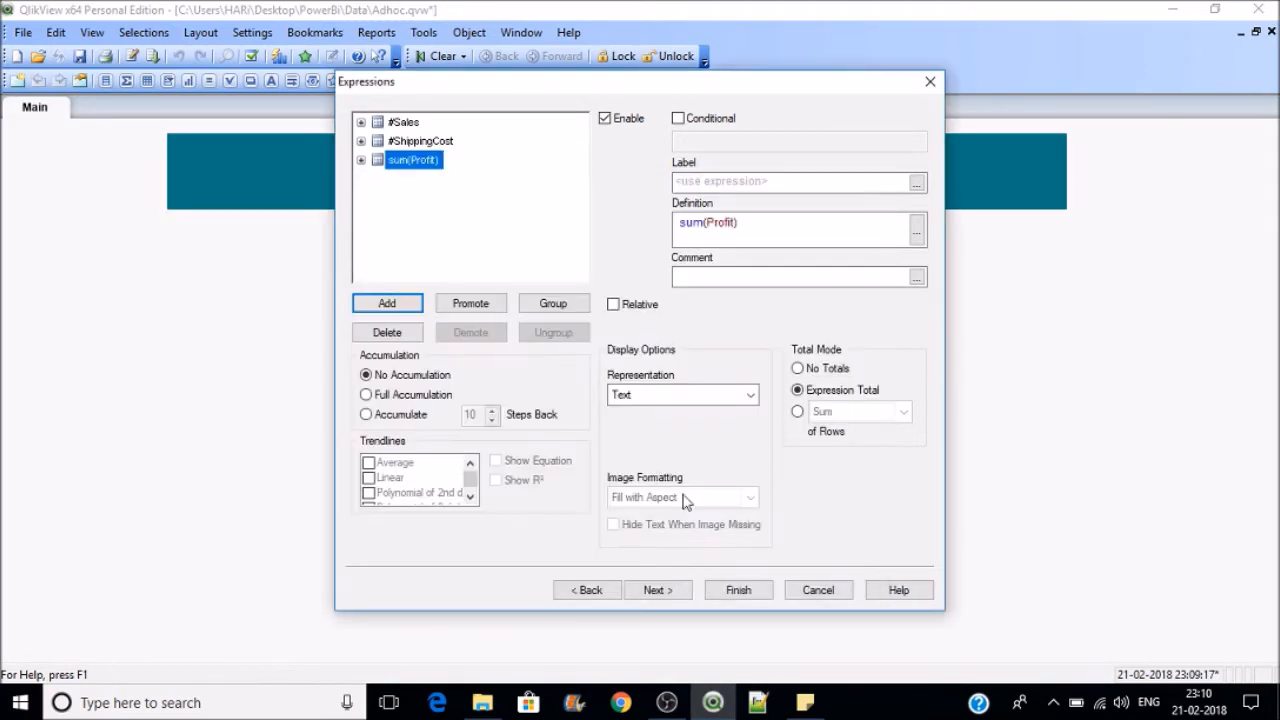
# Step: Label the sum(Profit) expression #Profit and finish creating the straight table
pyautogui.click(703, 185)
pyautogui.write('#')
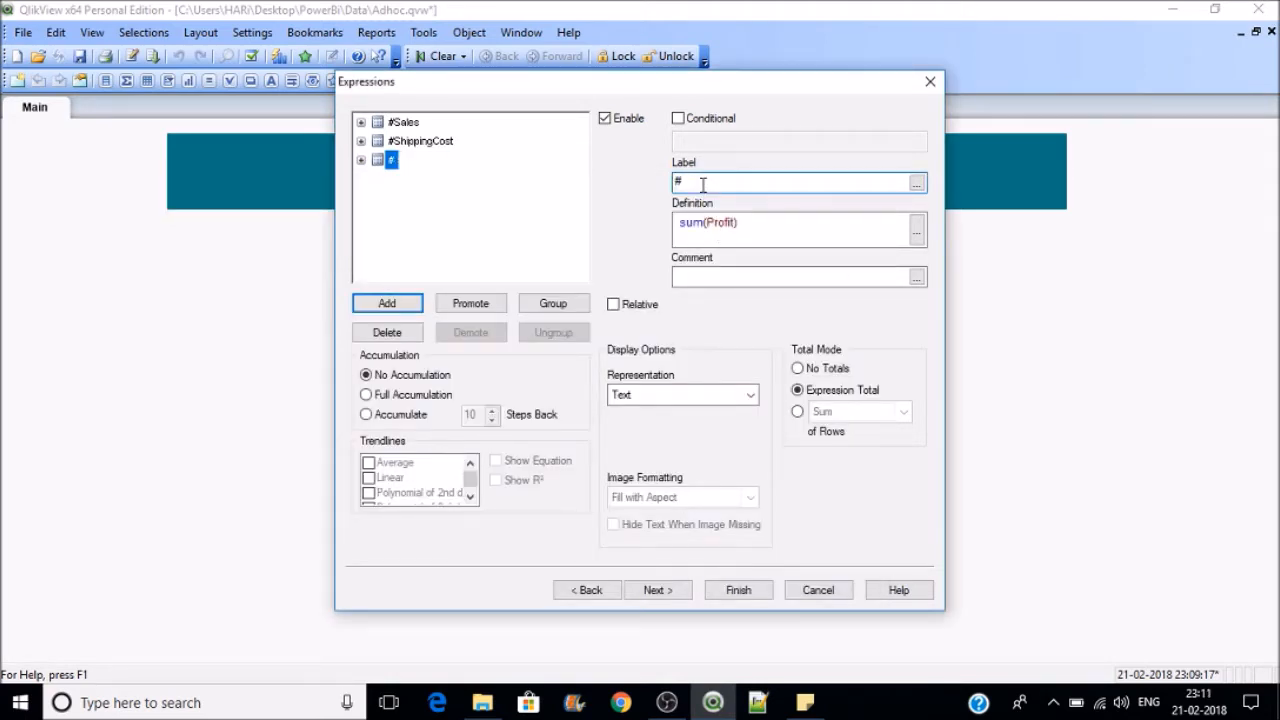
pyautogui.write('Pro')
pyautogui.press('BackSpace')
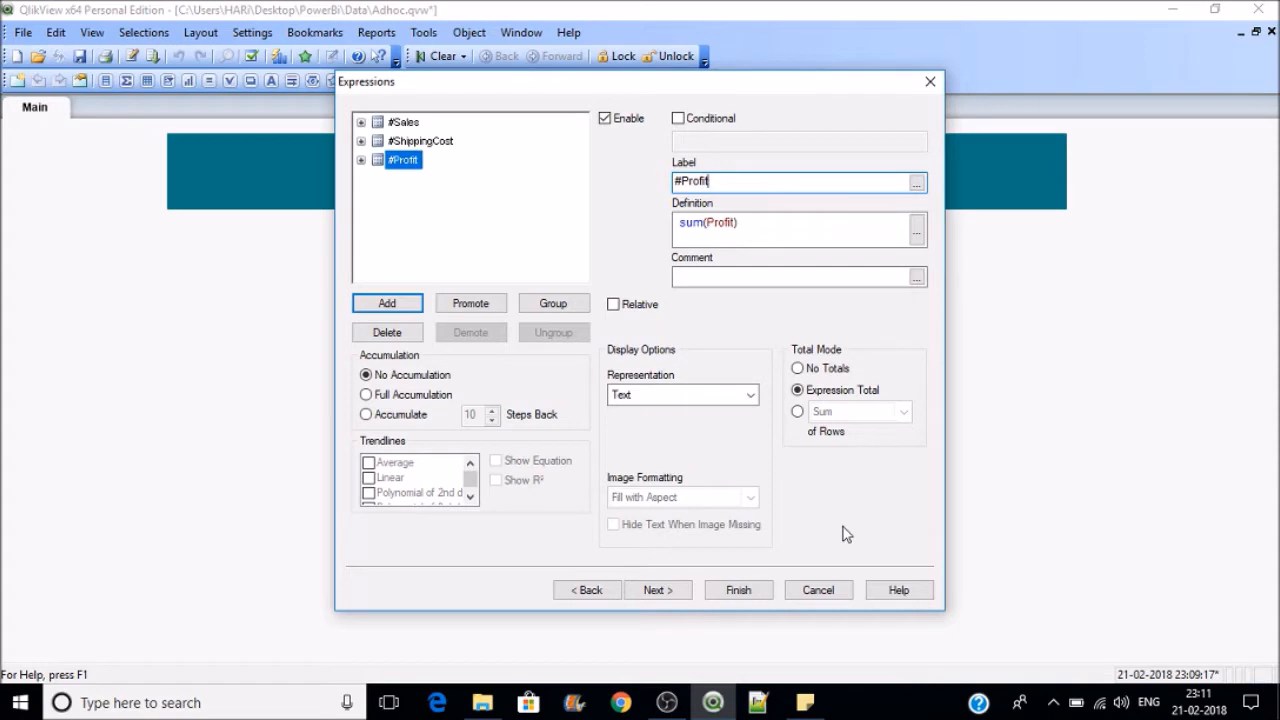
pyautogui.click(748, 592)
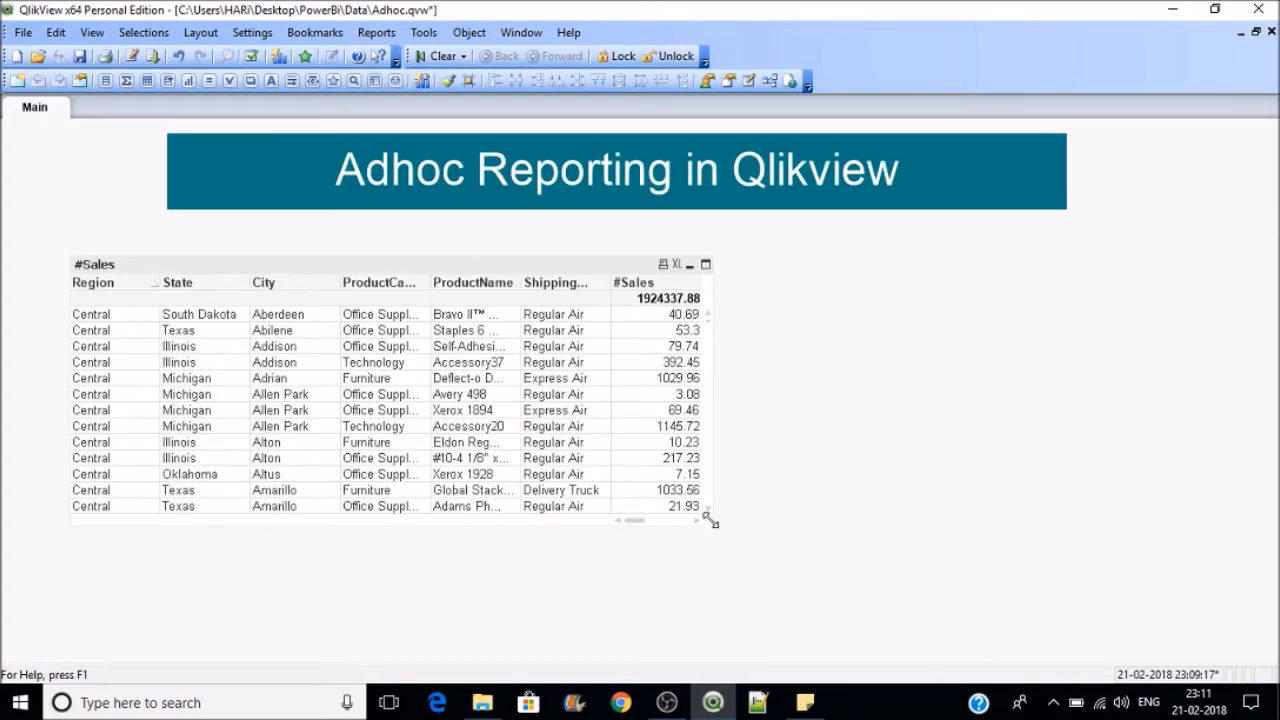
# Step: Enlarge the straight table so the #ShippingCost and #Profit columns fit alongside #Sales
pyautogui.moveTo(710, 520); pyautogui.dragTo(888, 566)
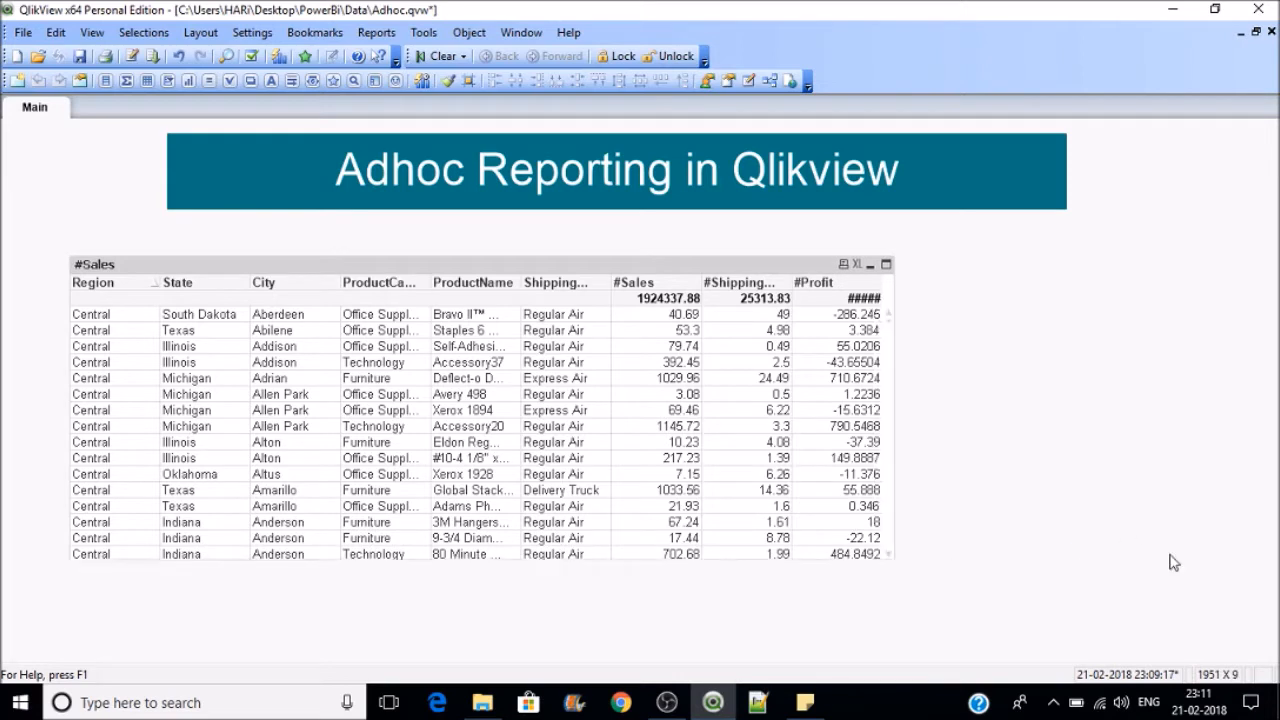
pyautogui.rightClick(726, 393)
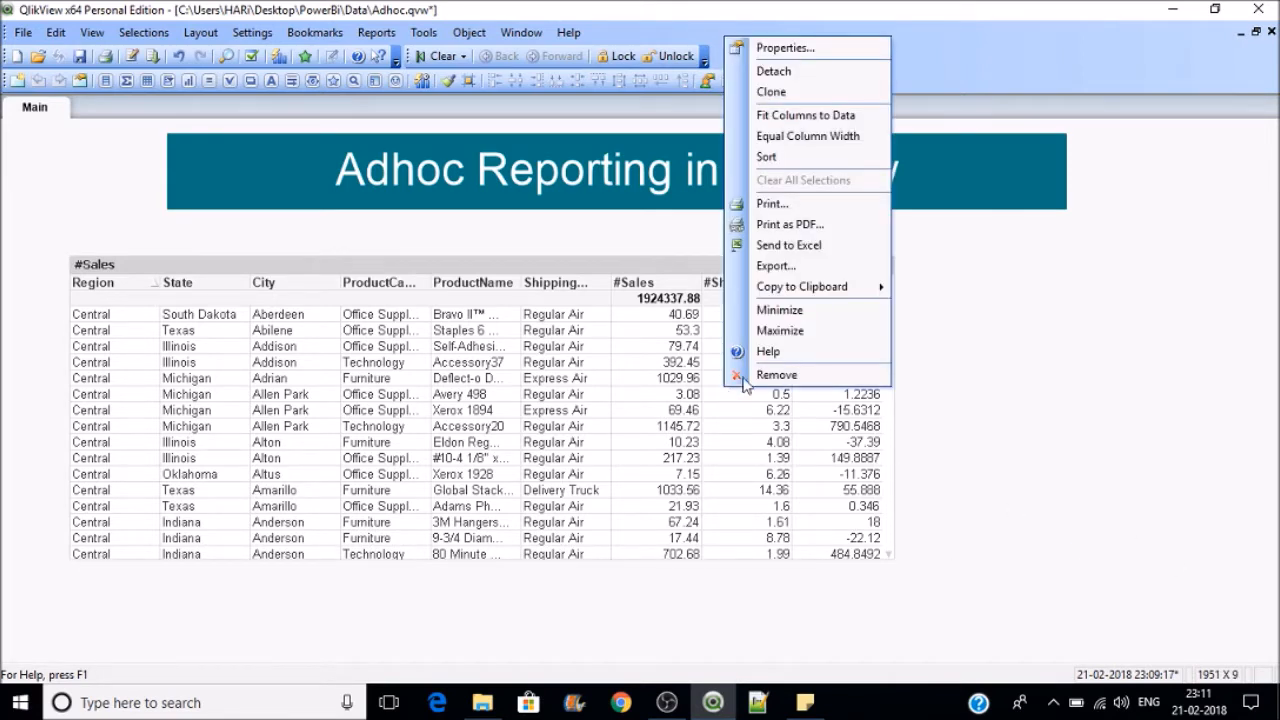
pyautogui.click(1119, 442)
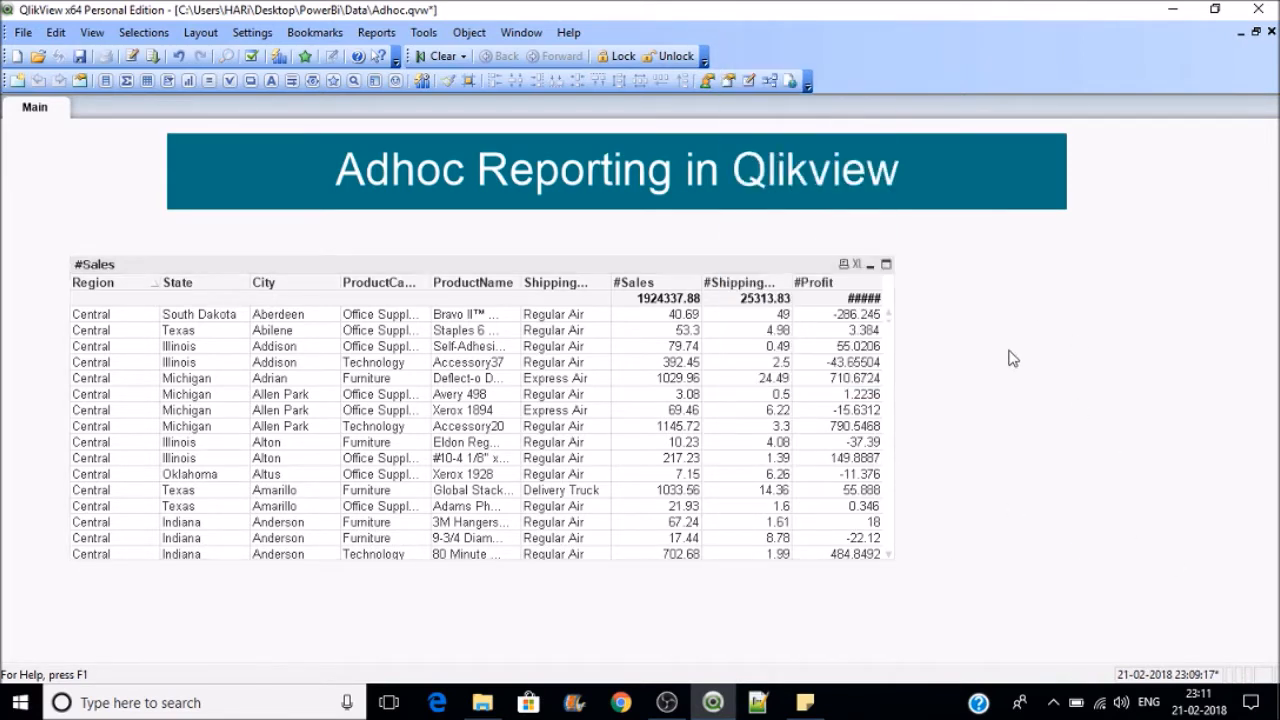
# Step: Fit the #Profit, #ShippingCost and ShippingMode columns to their content, and widen the ProductName and ProductCategory columns
pyautogui.doubleClick(879, 284)
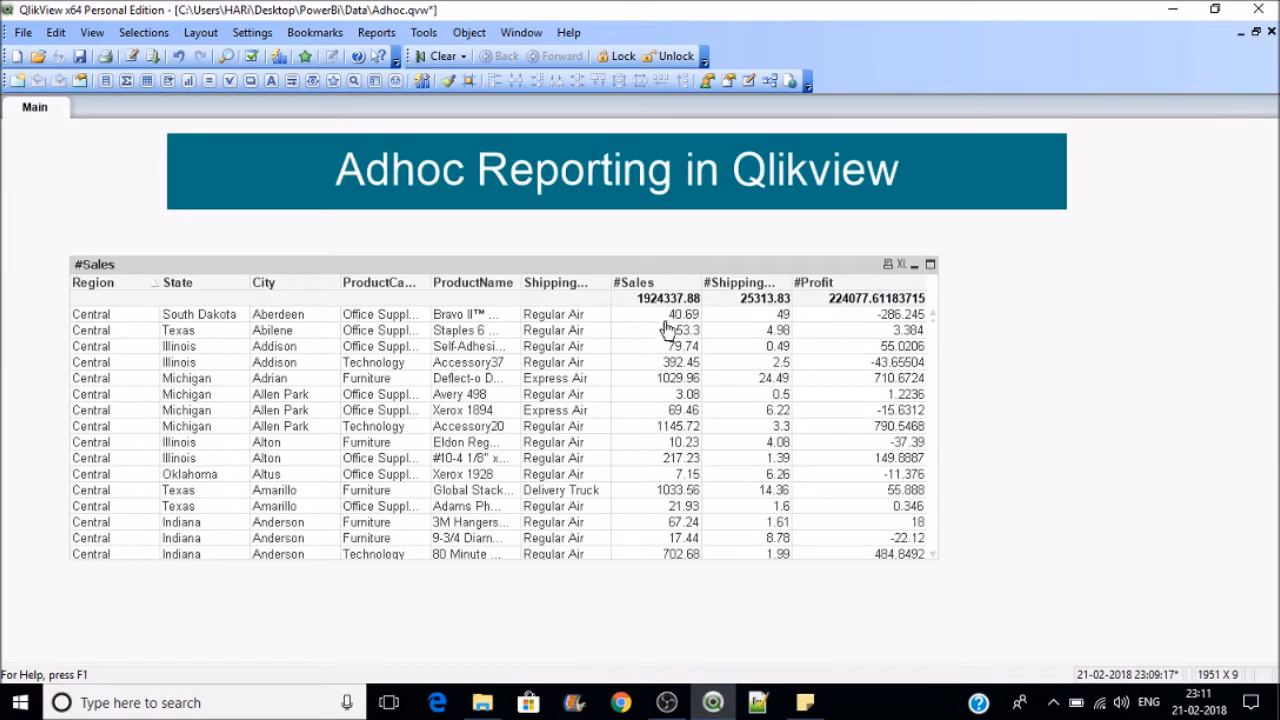
pyautogui.doubleClick(791, 283)
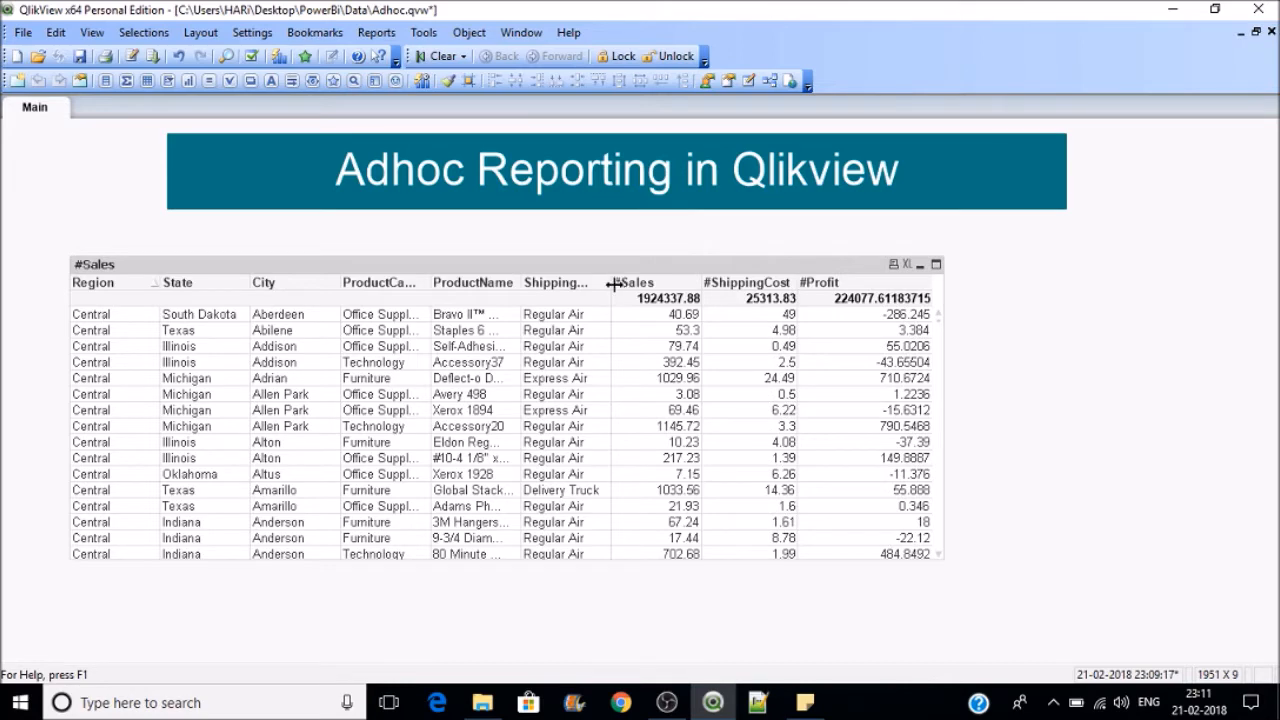
pyautogui.doubleClick(613, 284)
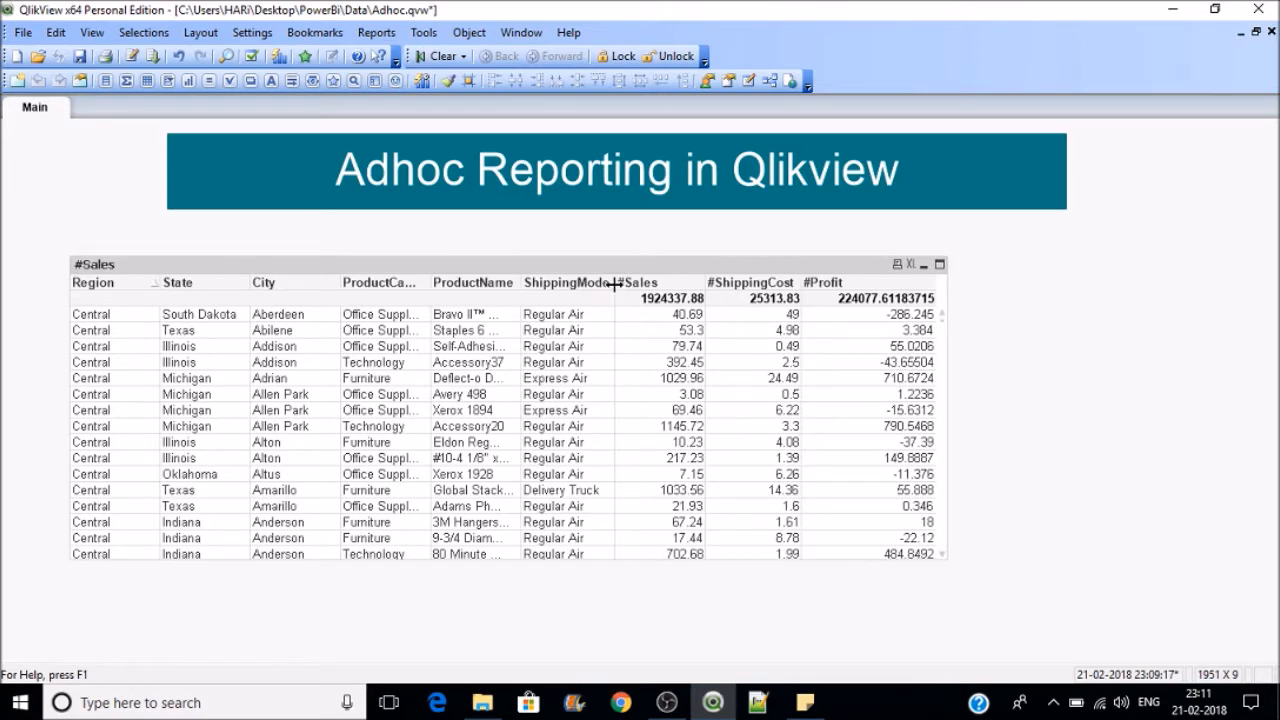
pyautogui.doubleClick(521, 277)
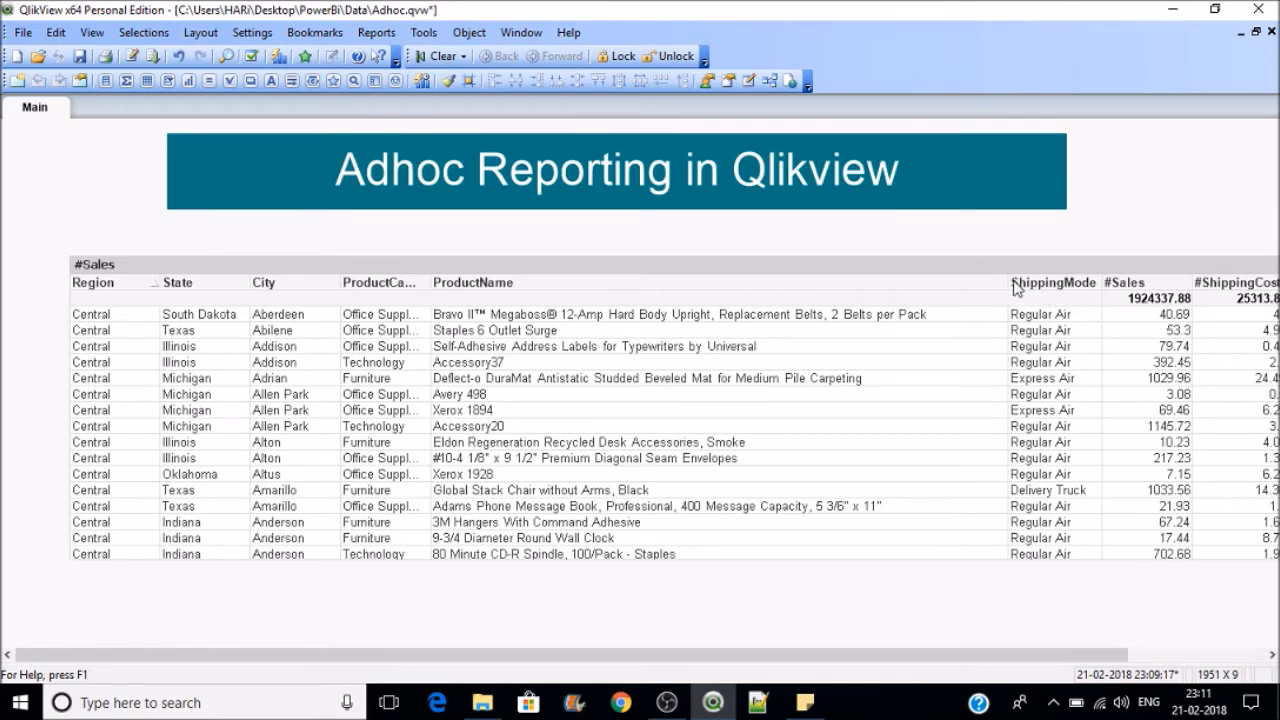
pyautogui.moveTo(1008, 282); pyautogui.dragTo(593, 291)
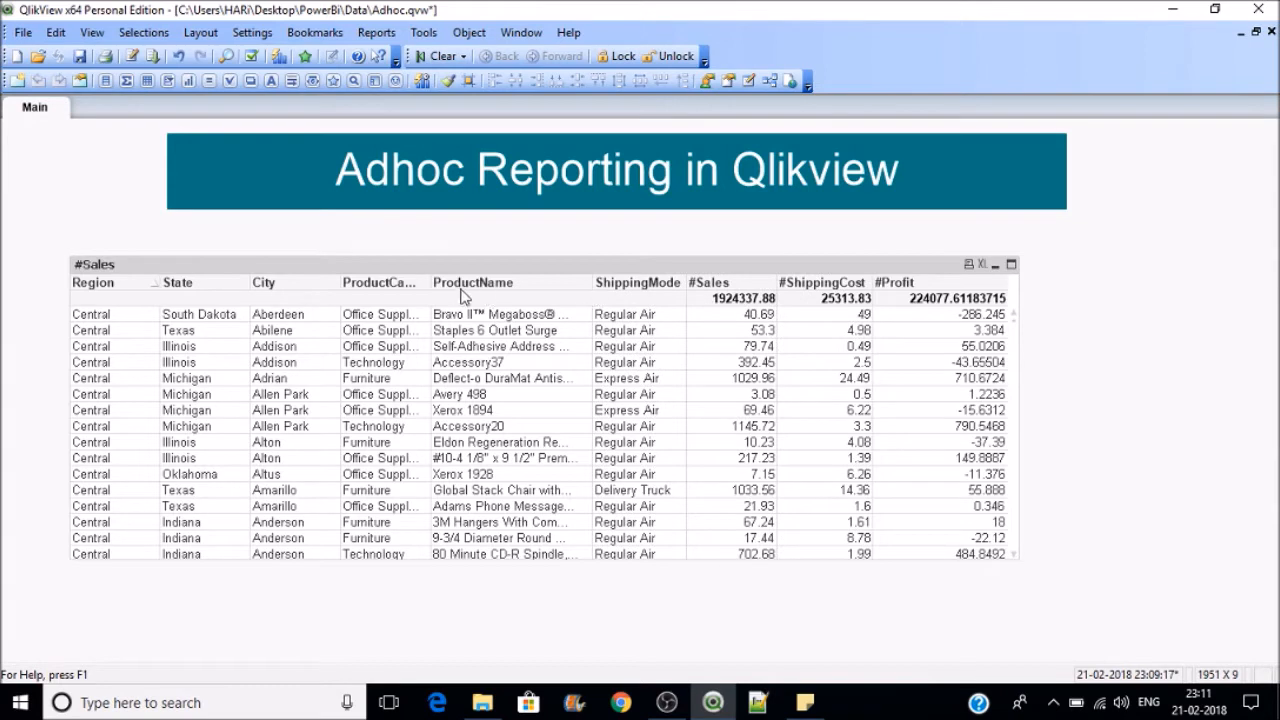
pyautogui.moveTo(437, 282); pyautogui.dragTo(462, 282)
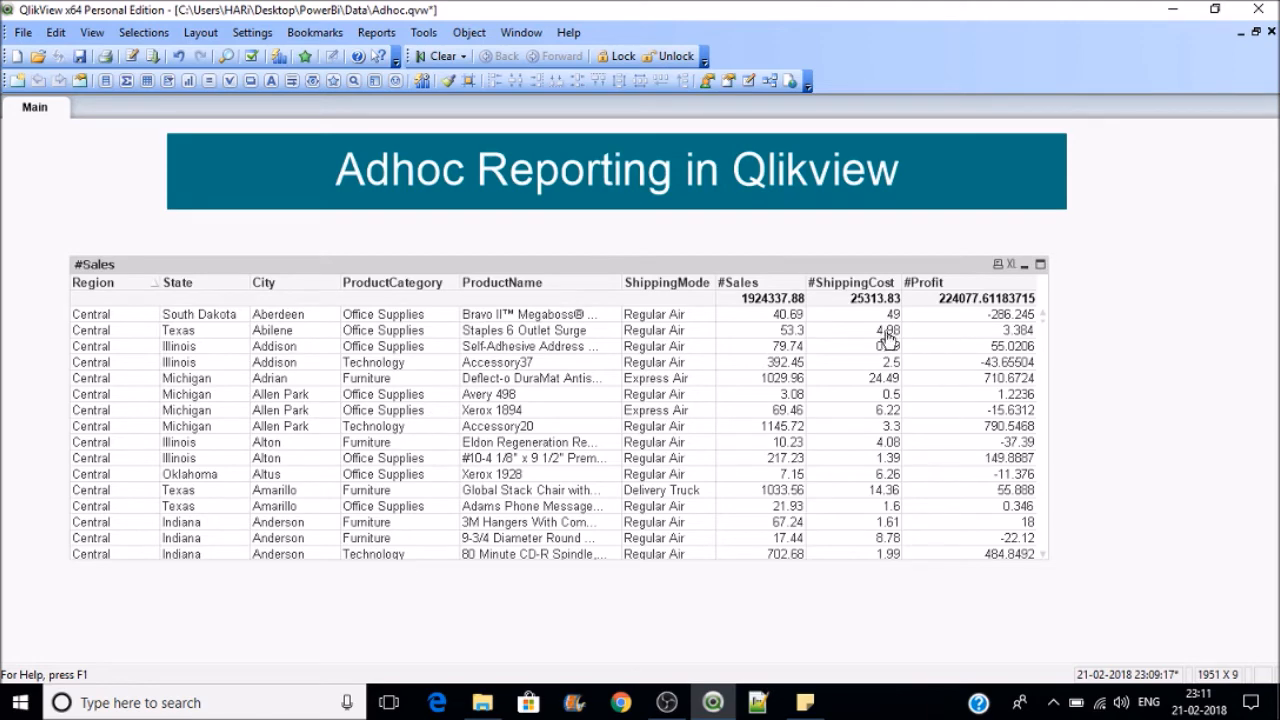
# Step: Open the straight table's chart properties and review its used dimensions from Region to ProductName
pyautogui.rightClick(772, 314)
pyautogui.click(793, 322)
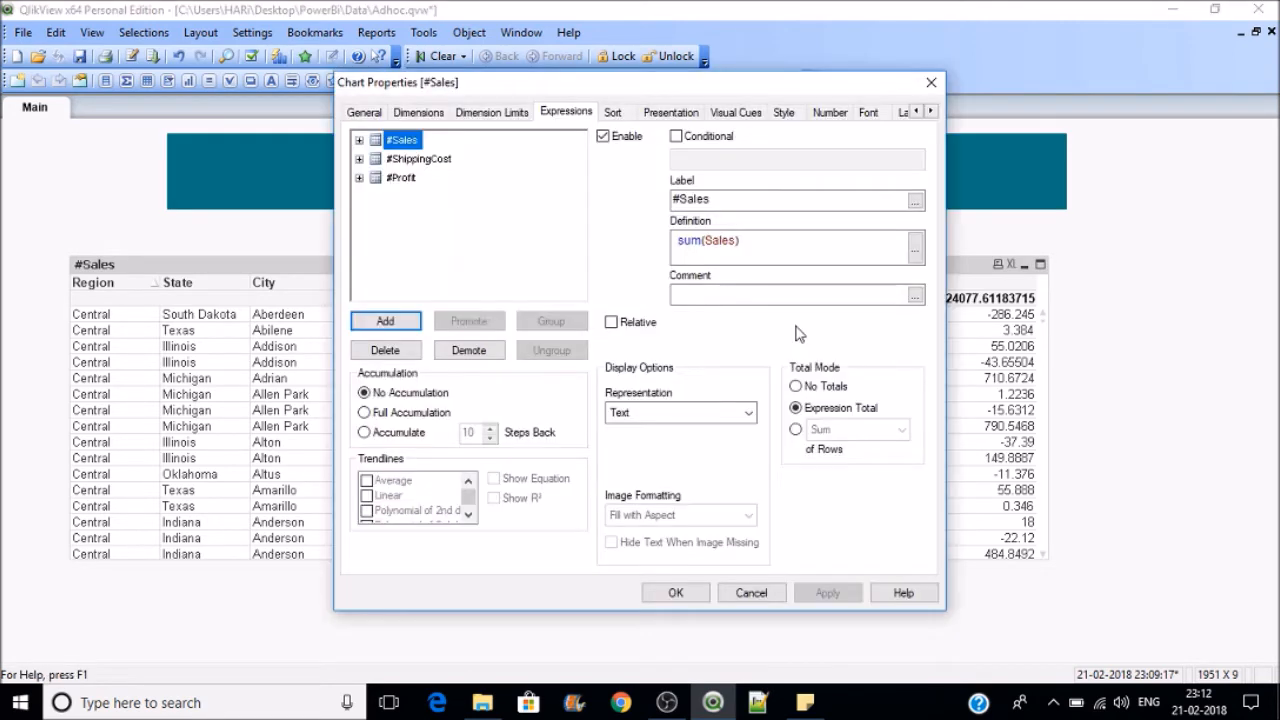
pyautogui.click(427, 114)
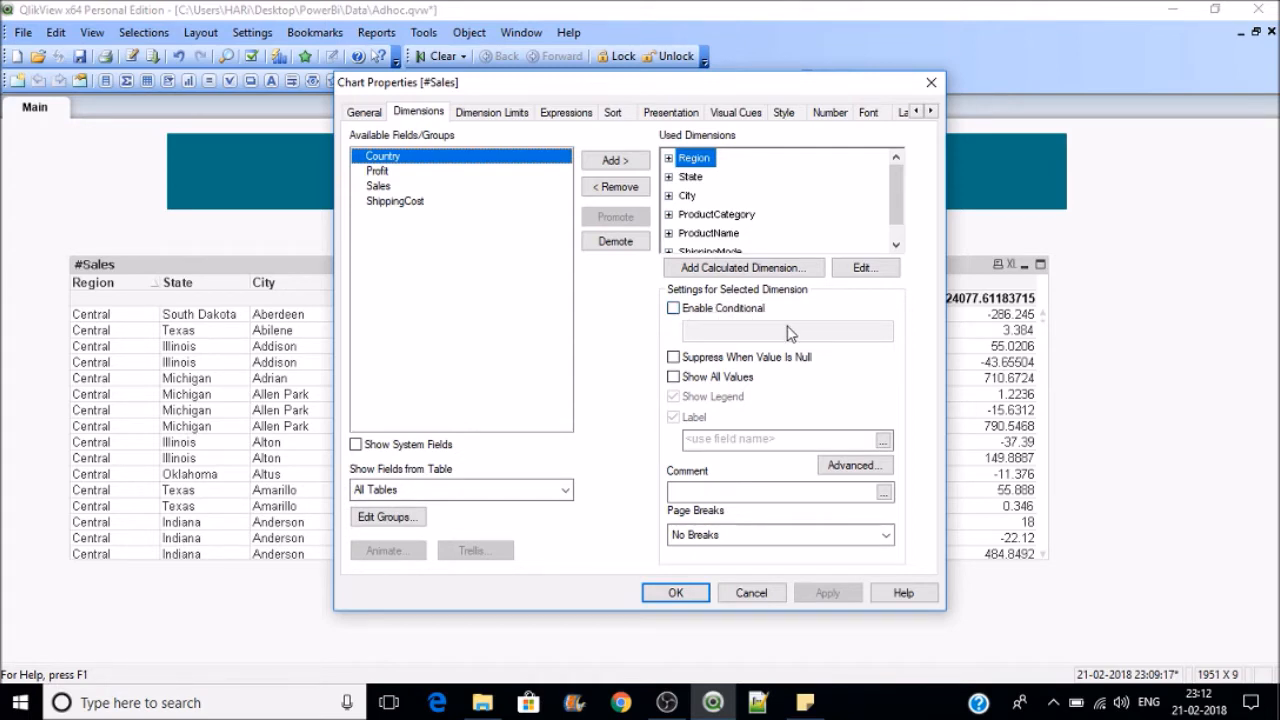
pyautogui.click(697, 177)
pyautogui.click(695, 196)
pyautogui.click(705, 215)
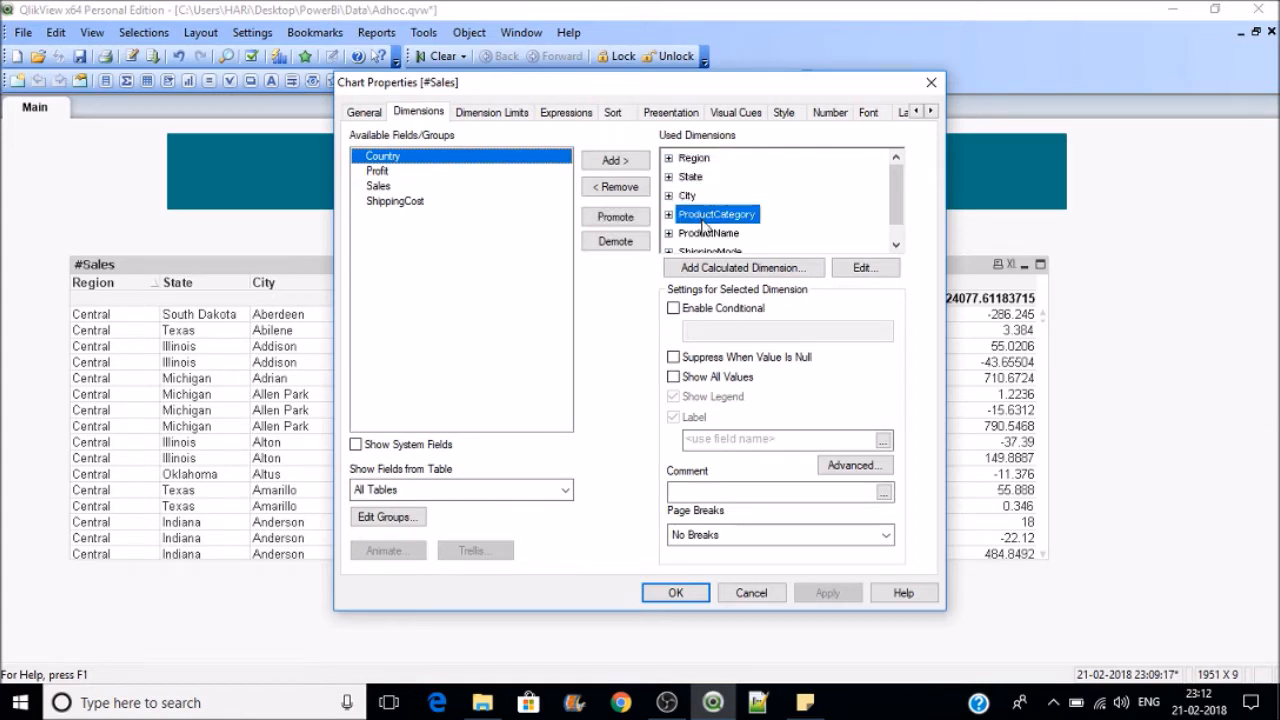
pyautogui.click(707, 233)
# Step: Move the properties dialog clear of the table, enable a condition of 0 on the Region dimension and apply it
pyautogui.moveTo(727, 90); pyautogui.dragTo(919, 100)
pyautogui.click(886, 169)
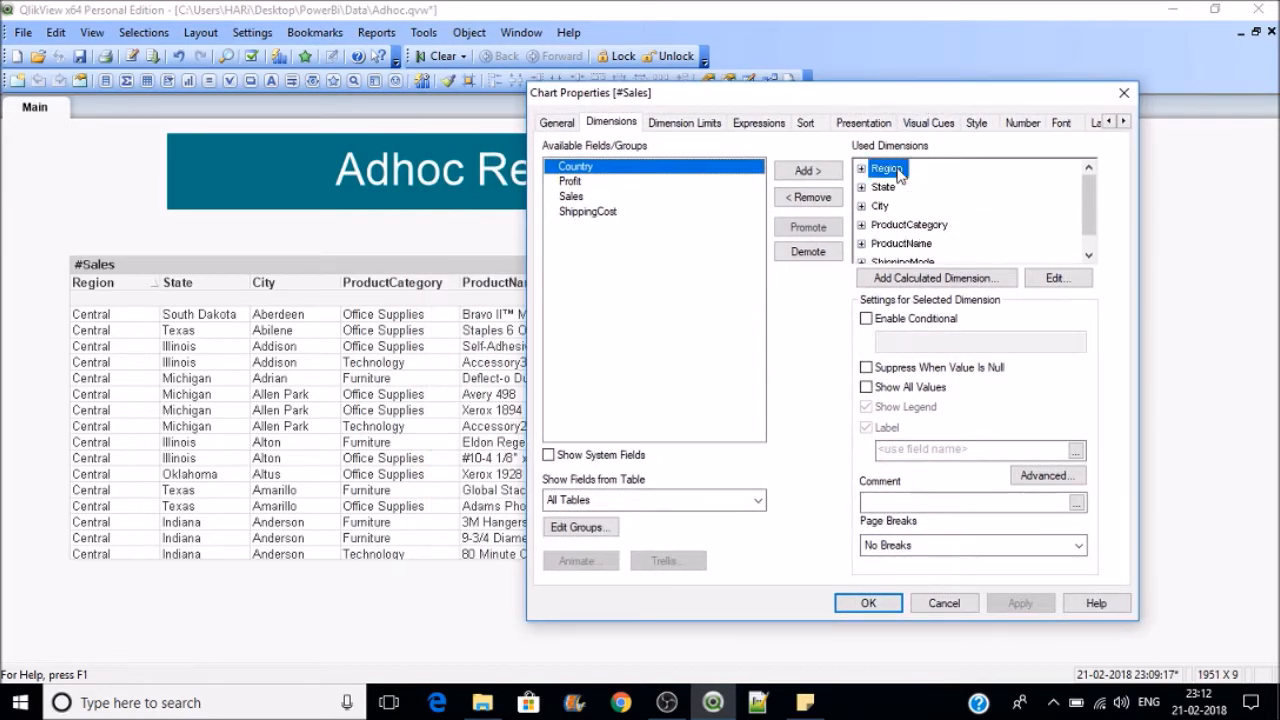
pyautogui.click(866, 319)
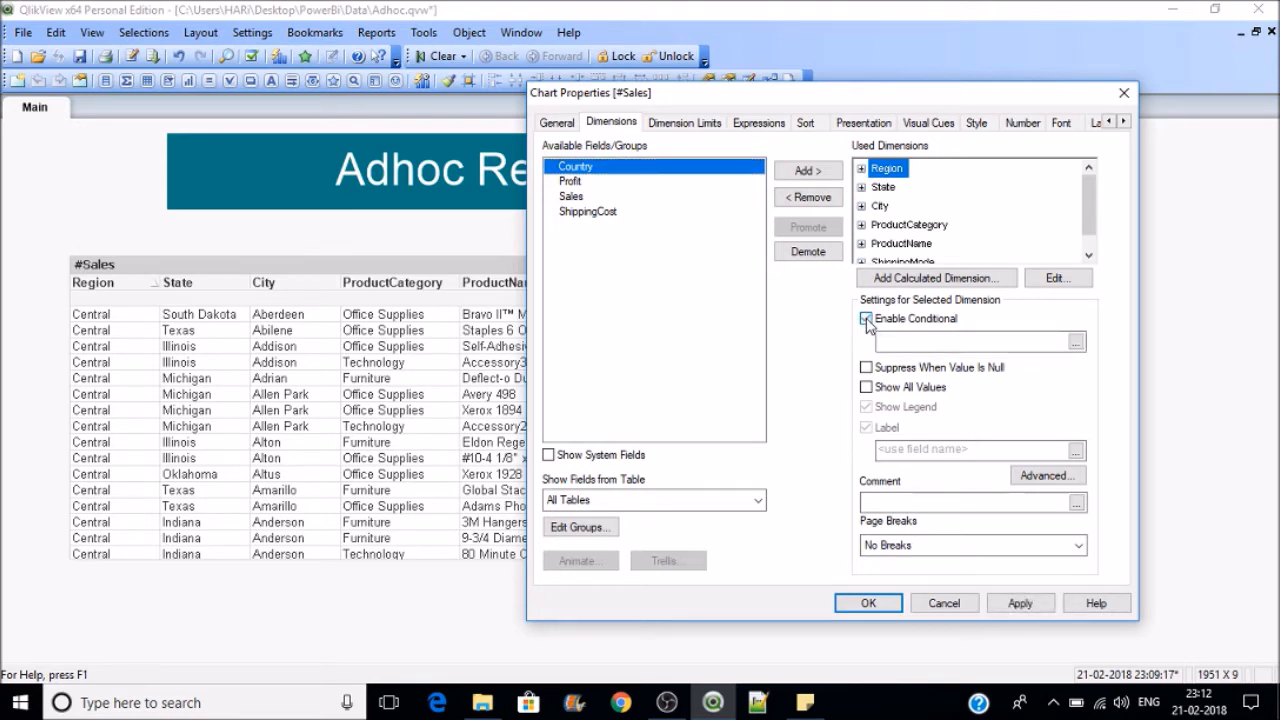
pyautogui.click(904, 342)
pyautogui.write('0')
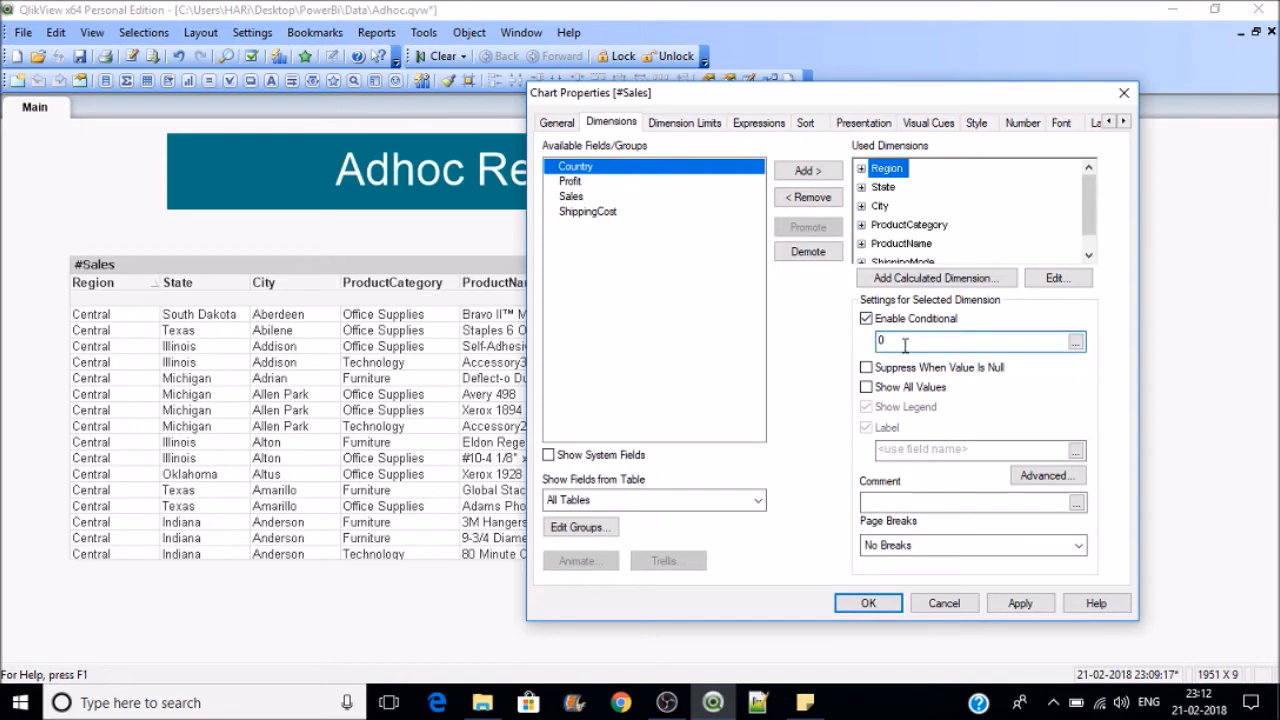
pyautogui.click(1012, 604)
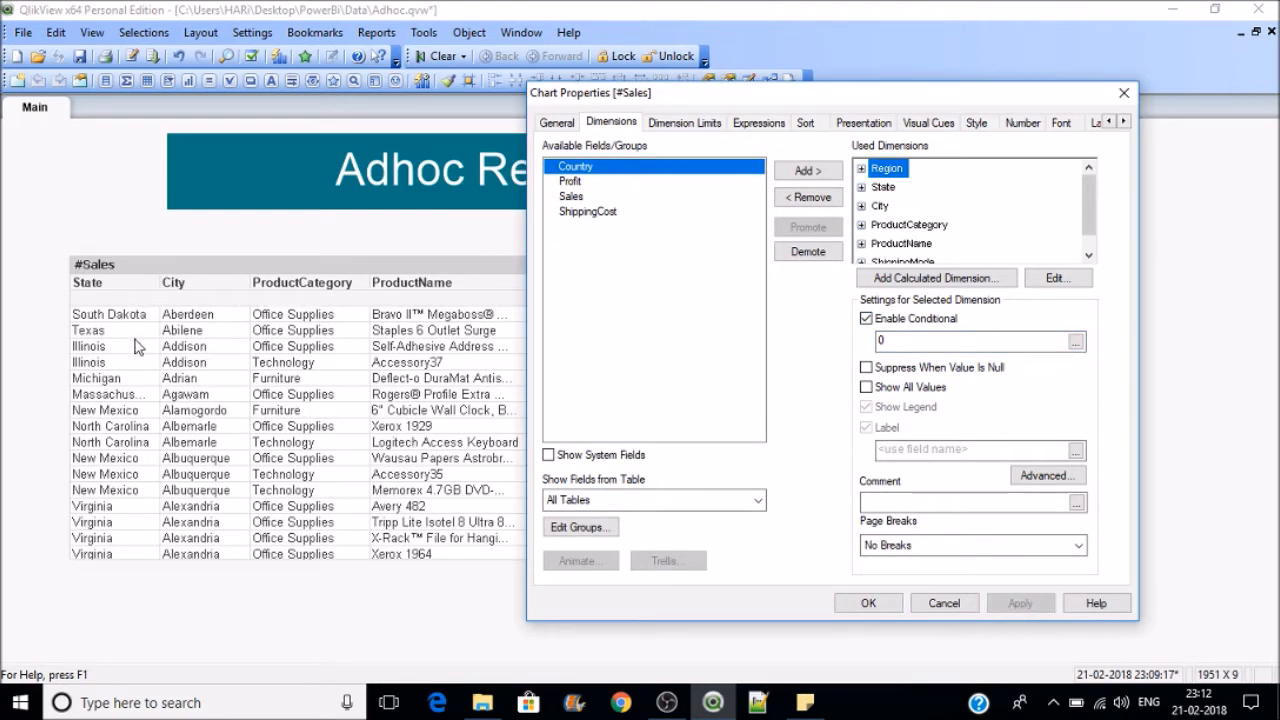
# Step: Set the Region dimension's condition to 1, apply it and close the chart properties
pyautogui.moveTo(886, 341); pyautogui.dragTo(870, 352)
pyautogui.write('1')
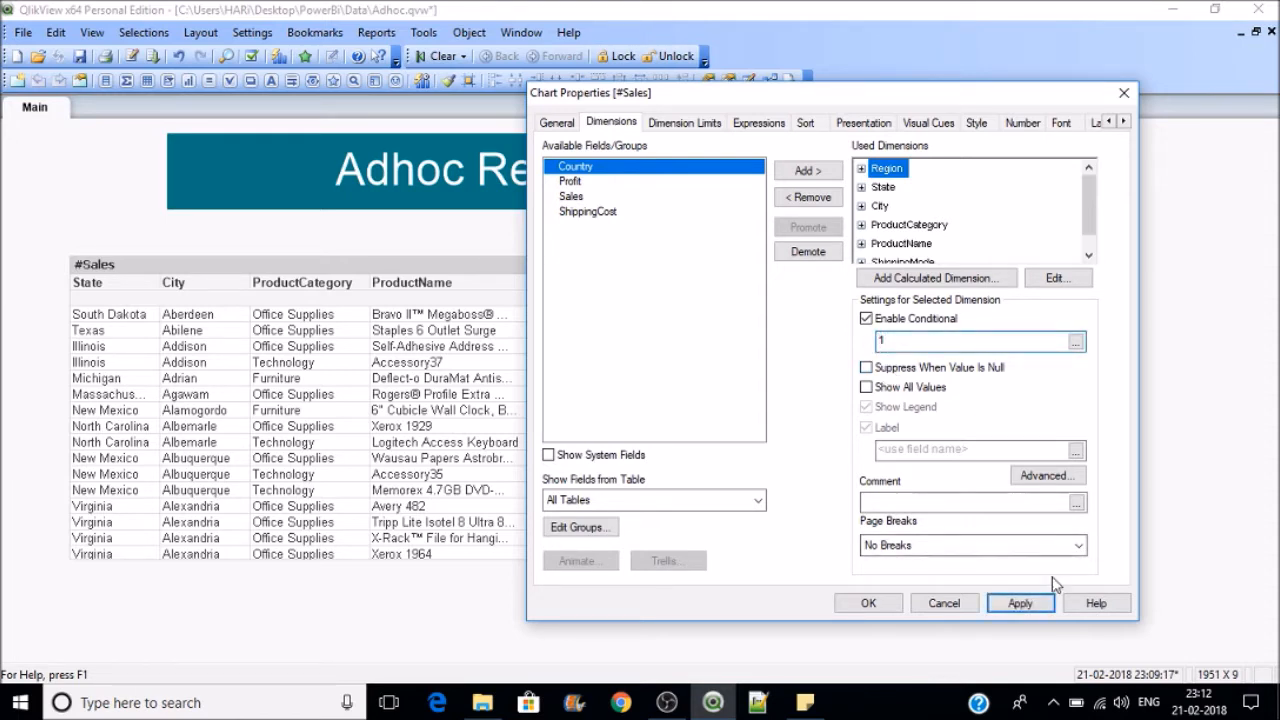
pyautogui.click(1030, 604)
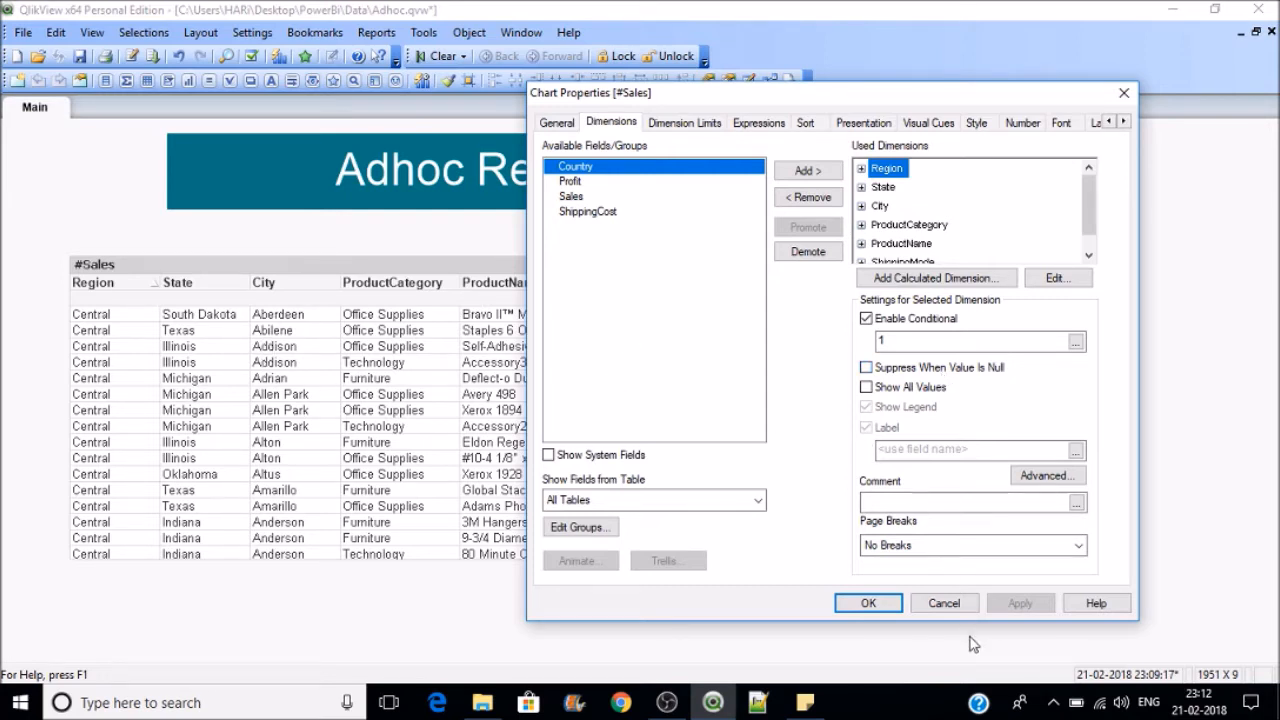
pyautogui.click(868, 603)
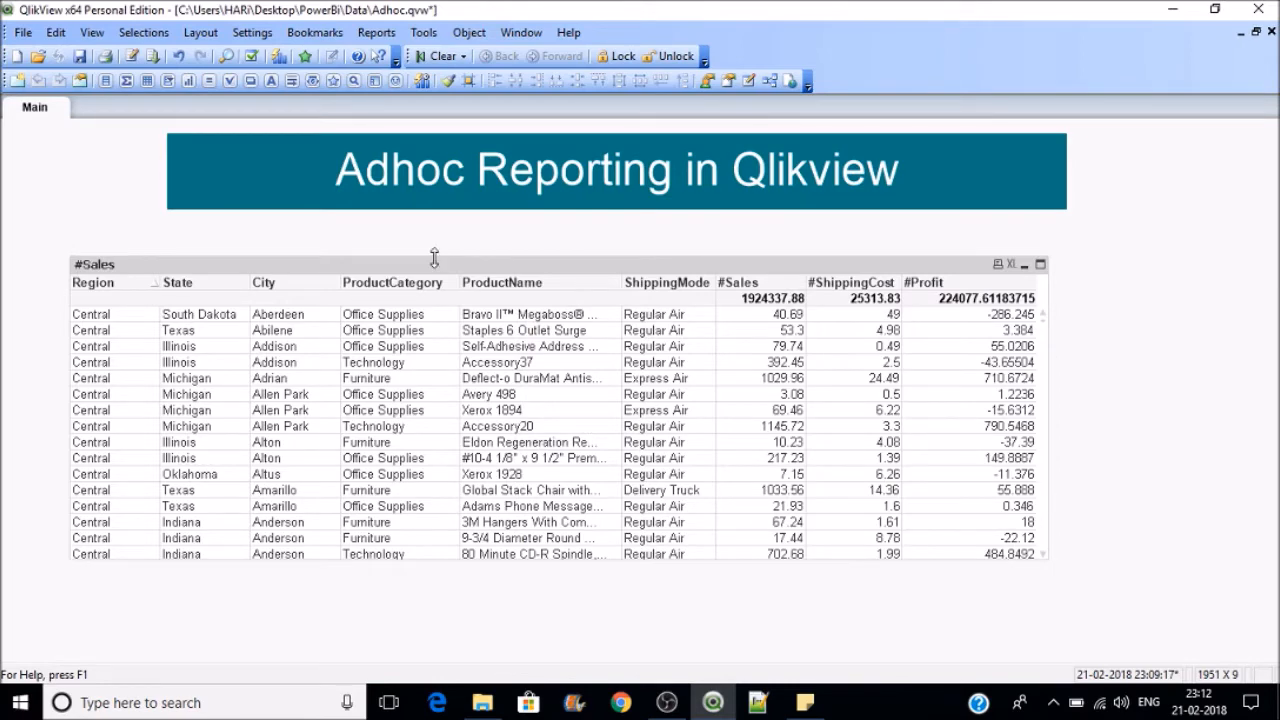
# Step: Move the straight table directly beneath the Adhoc Reporting banner and save the document
pyautogui.moveTo(436, 262); pyautogui.dragTo(530, 224)
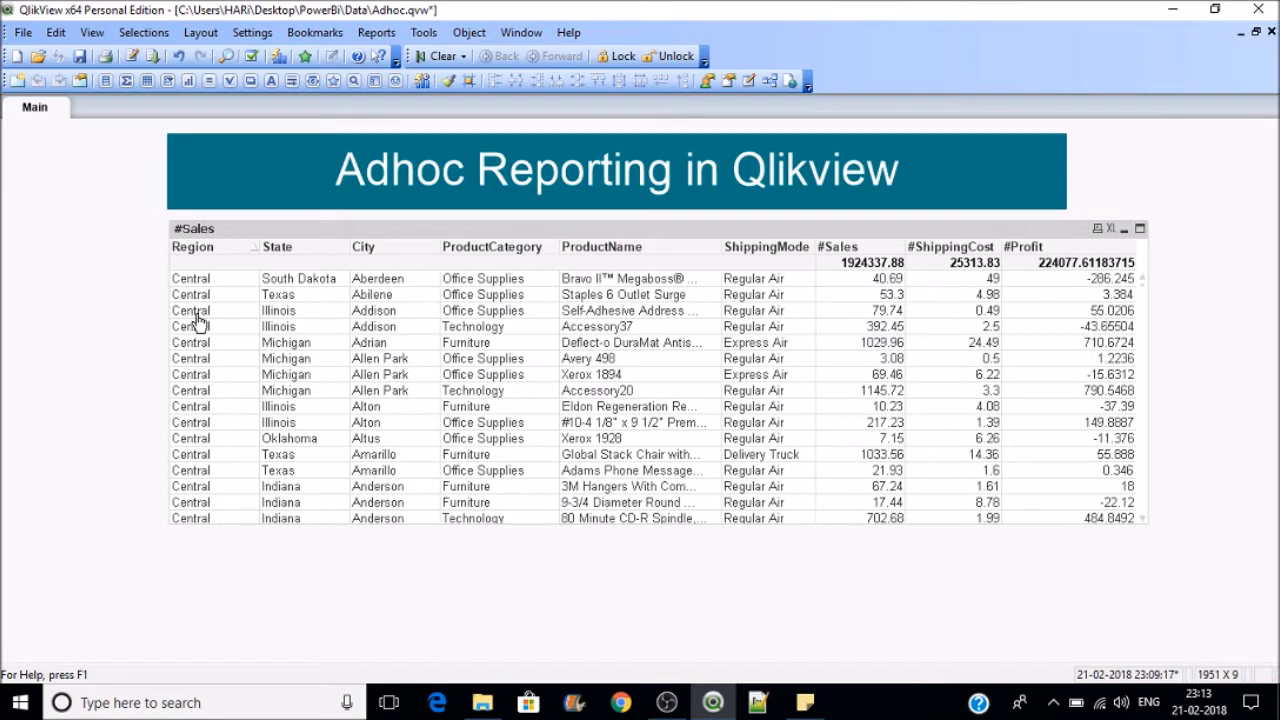
pyautogui.click(79, 57)
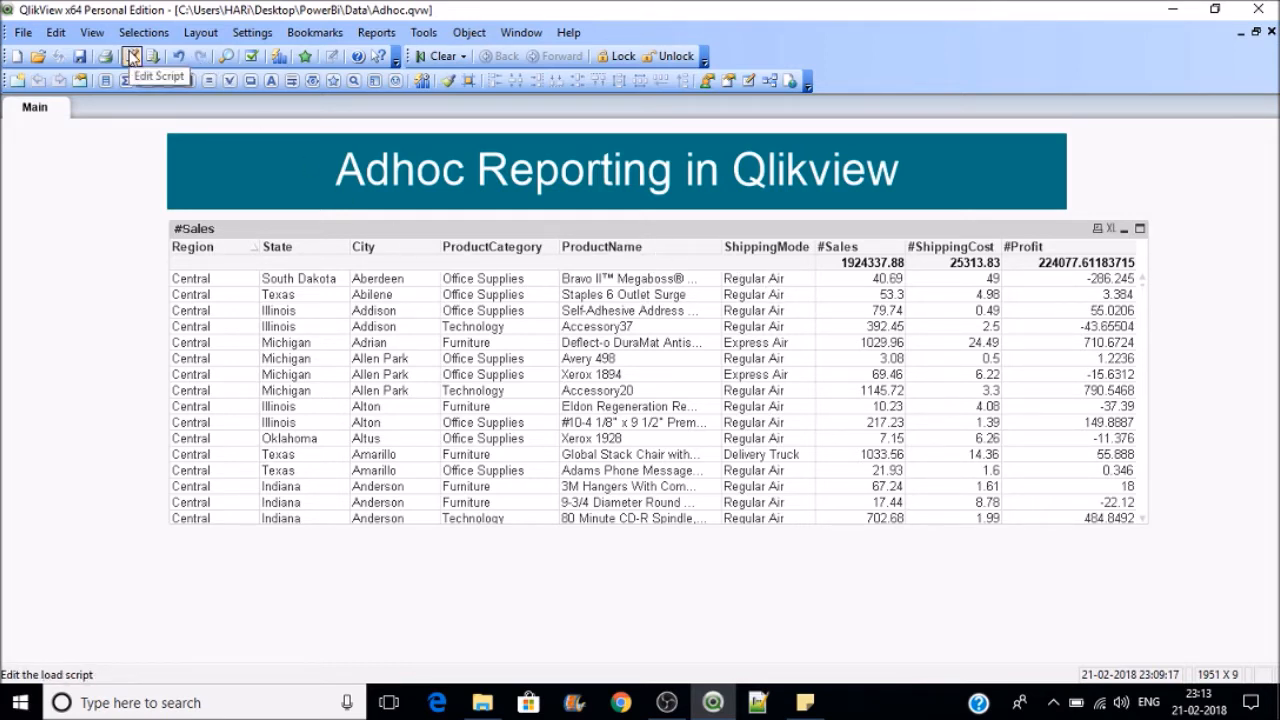
# Step: Open the load script and start a LOAD * Inline [ statement after the Orders load, with Dim as its field header
pyautogui.click(131, 57)
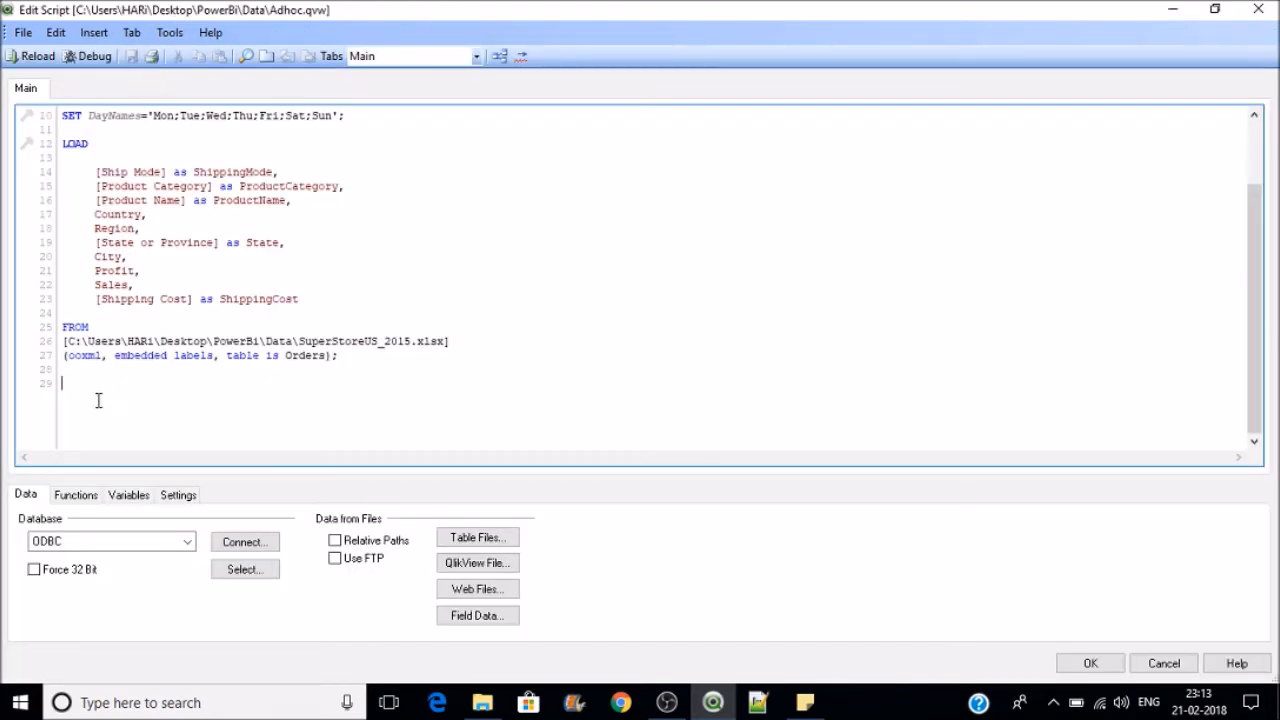
pyautogui.write('lo')
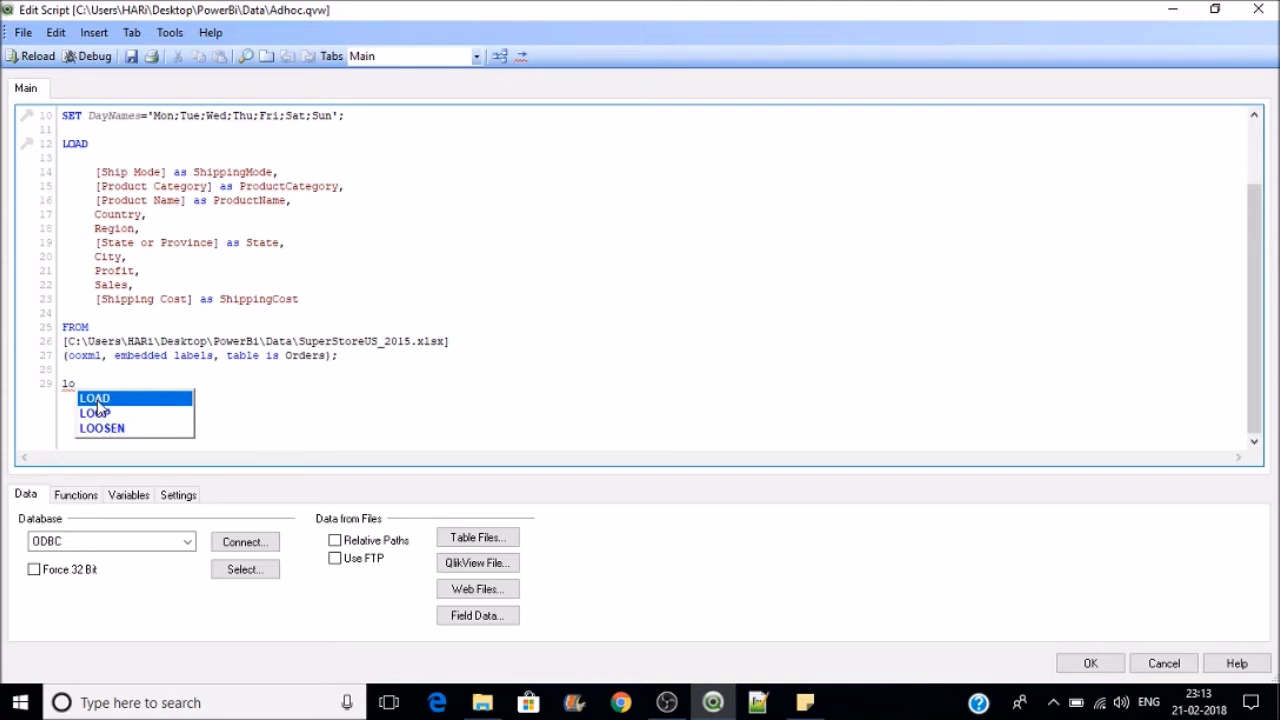
pyautogui.doubleClick(98, 399)
pyautogui.write('* Inline [')
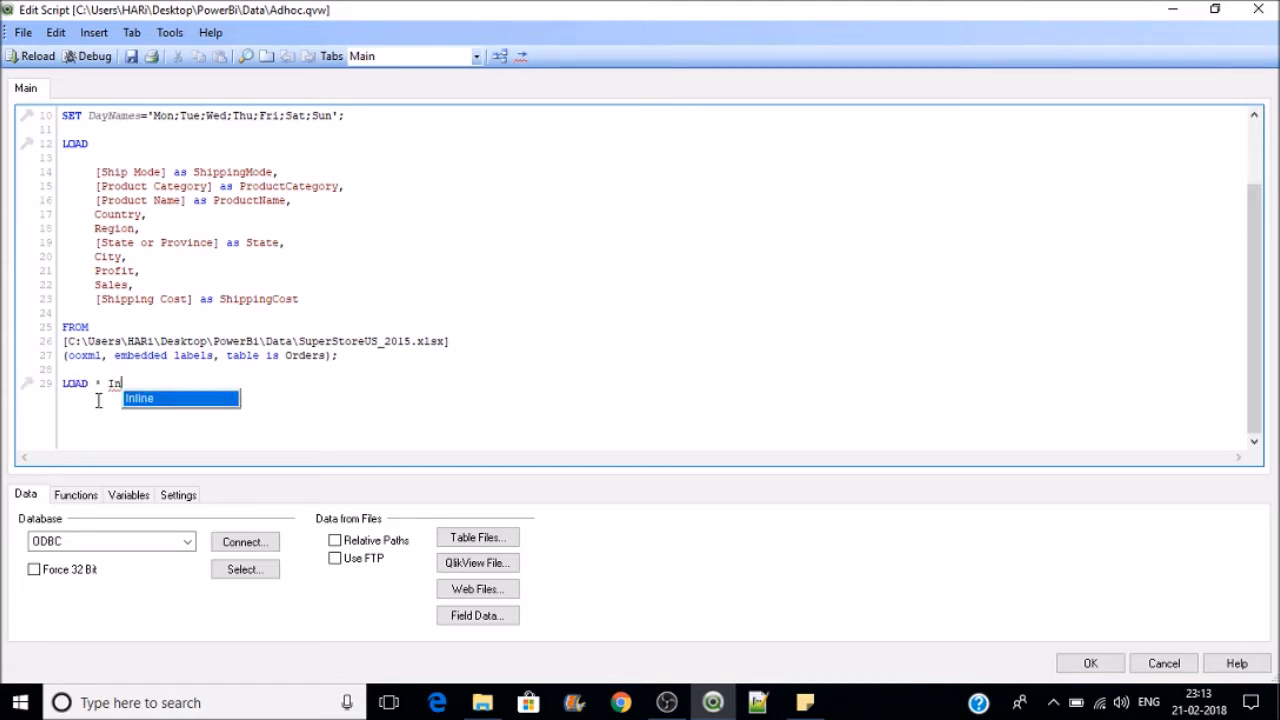
pyautogui.press('Return')
pyautogui.press('Return')
pyautogui.write('Dim')
pyautogui.press('BackSpace')
pyautogui.press('BackSpace')
pyautogui.write('im')
pyautogui.press('Return')
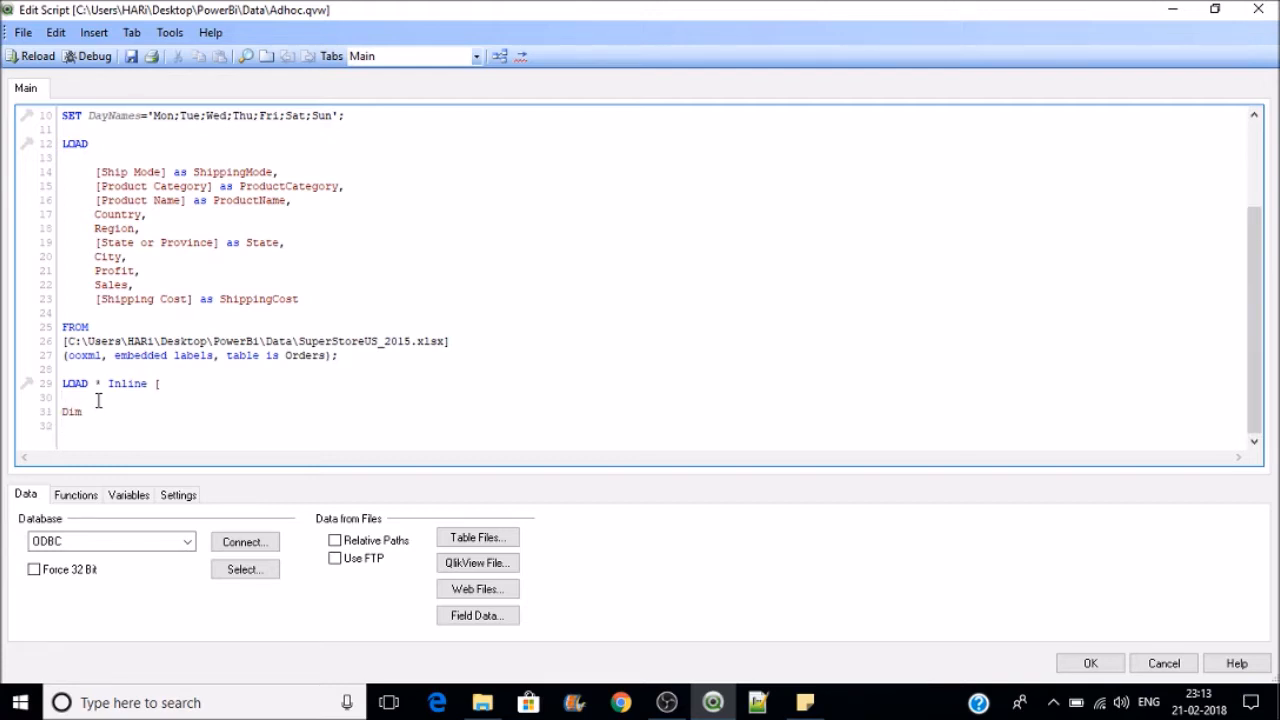
# Step: List ShippingMode and ProductCategory as the first two values under Dim in the inline table
pyautogui.doubleClick(246, 171)
pyautogui.hotkey('ctrl', 'c')
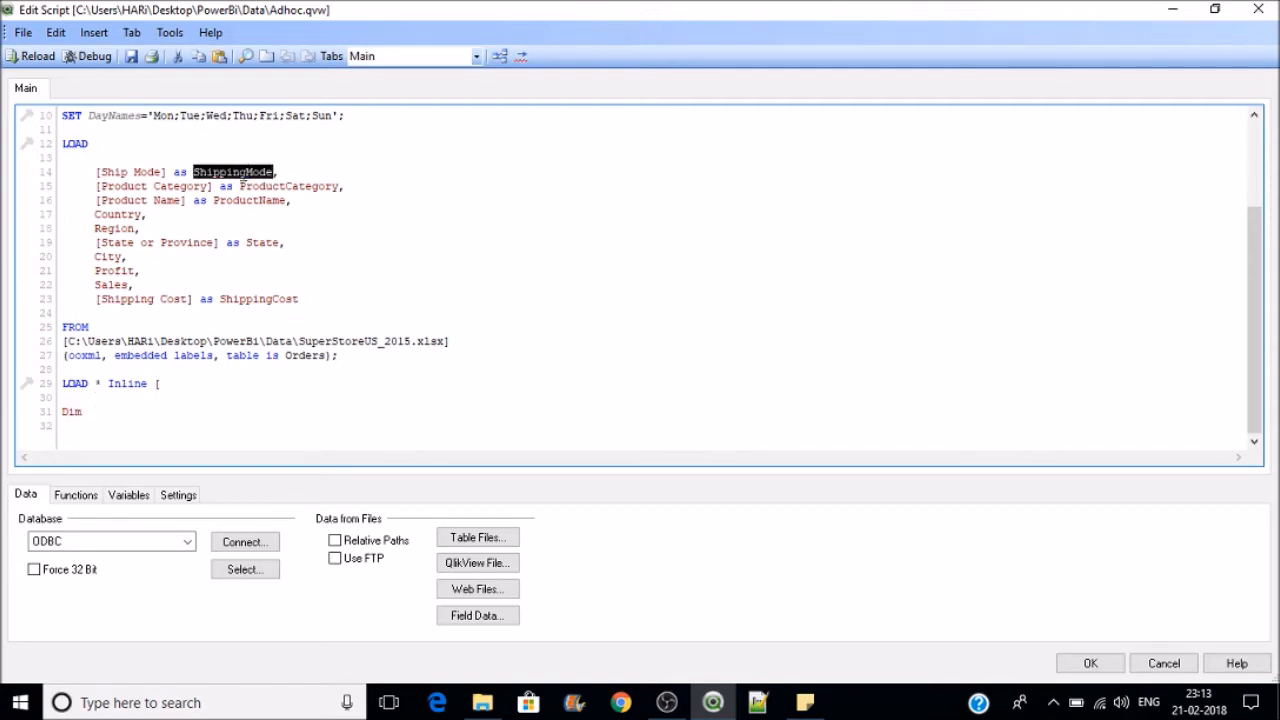
pyautogui.click(74, 430)
pyautogui.hotkey('ctrl', 'v')
pyautogui.doubleClick(308, 187)
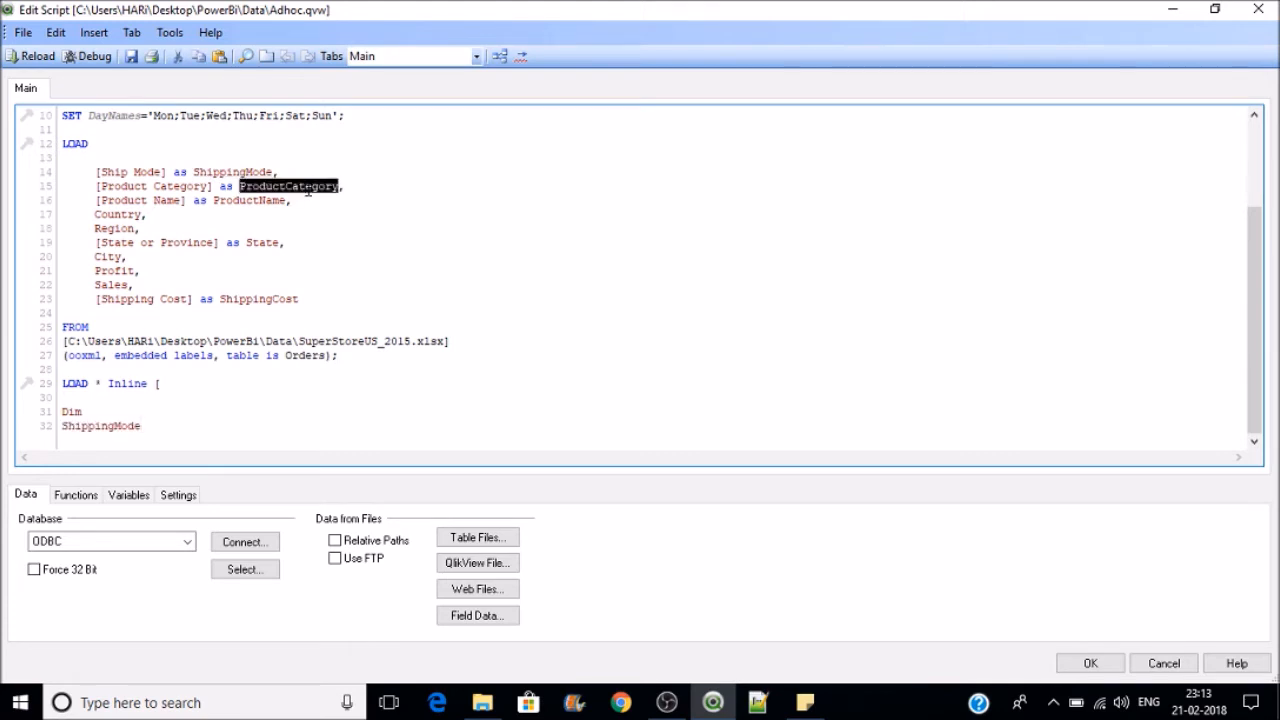
pyautogui.click(101, 441)
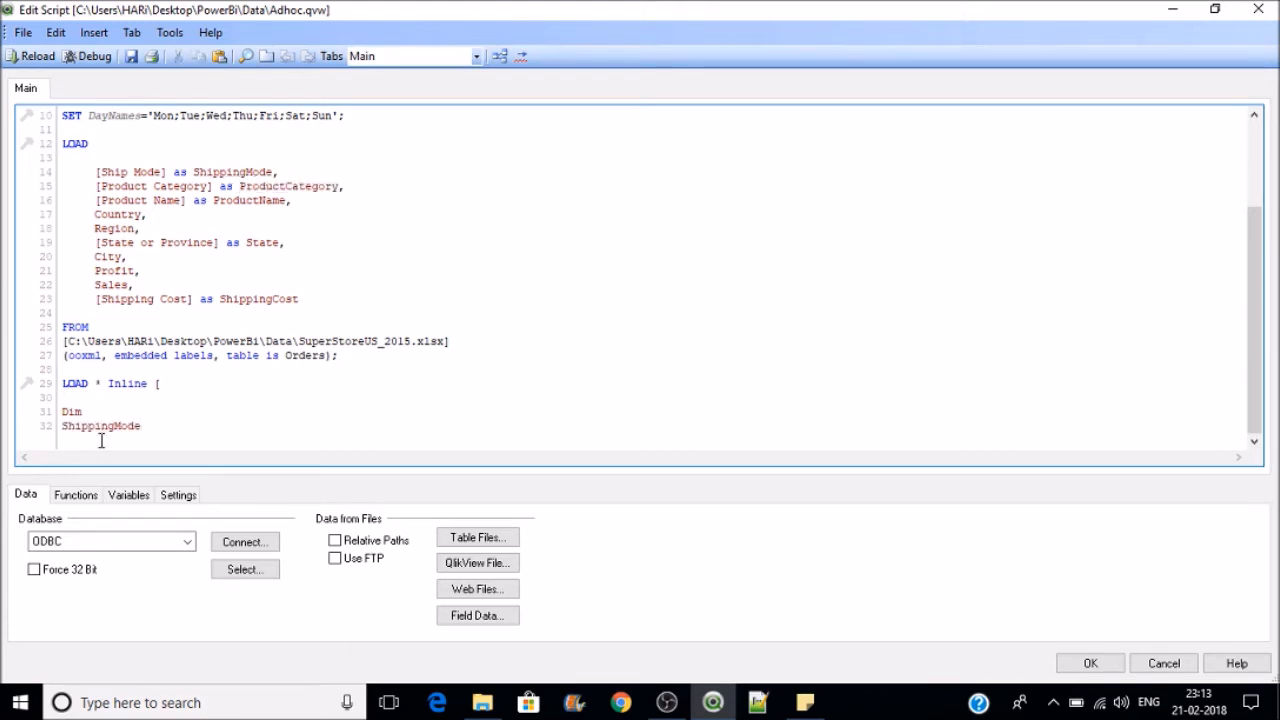
pyautogui.click(155, 425)
pyautogui.press('Return')
pyautogui.write('ProductCategory')
# Step: Add ProductName as the value below ProductCategory in the inline Dim list
pyautogui.doubleClick(266, 200)
pyautogui.hotkey('ctrl', 'c')
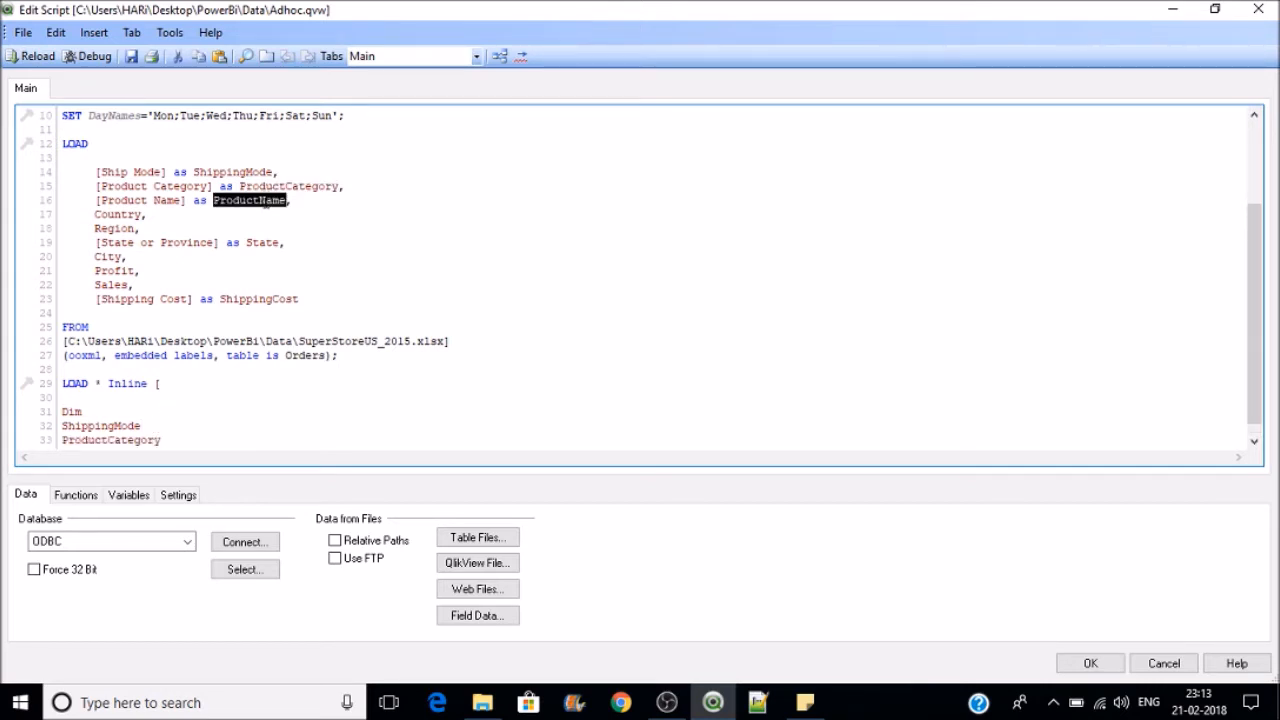
pyautogui.click(196, 443)
pyautogui.press('Return')
pyautogui.hotkey('ctrl', 'v')
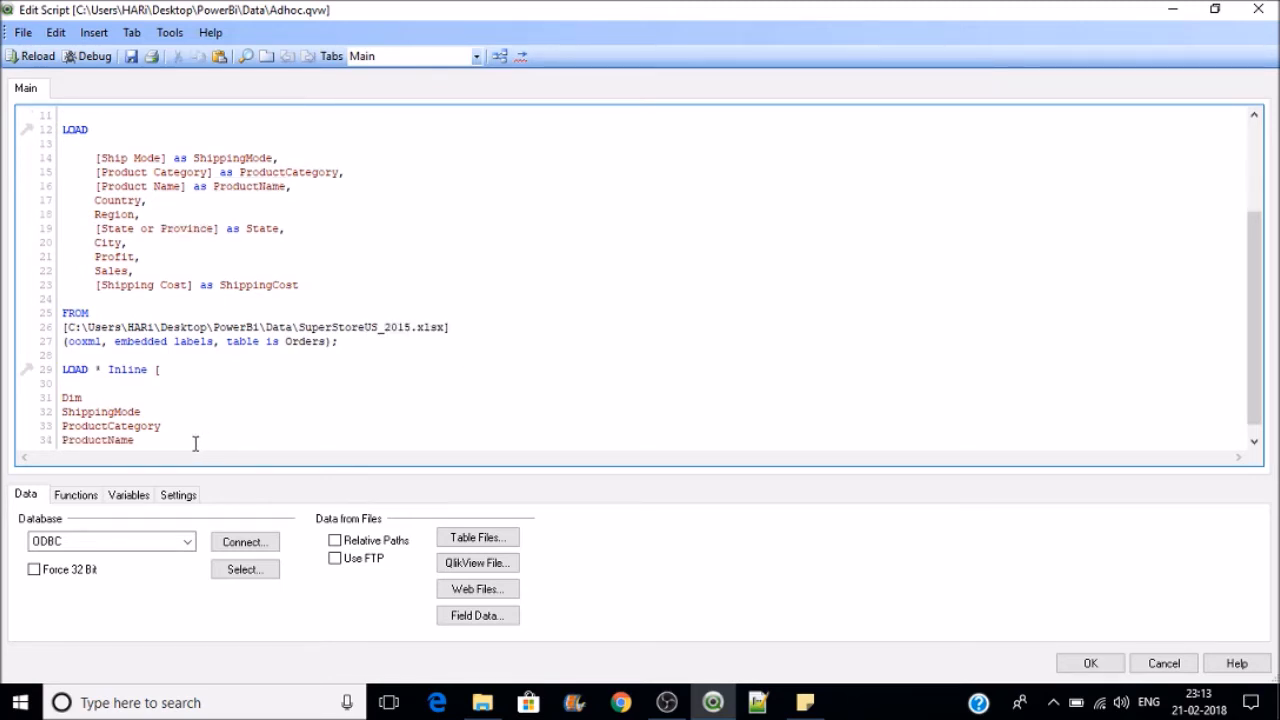
# Step: Add Country as the value below ProductName in the inline Dim list
pyautogui.doubleClick(129, 200)
pyautogui.hotkey('ctrl', 'c')
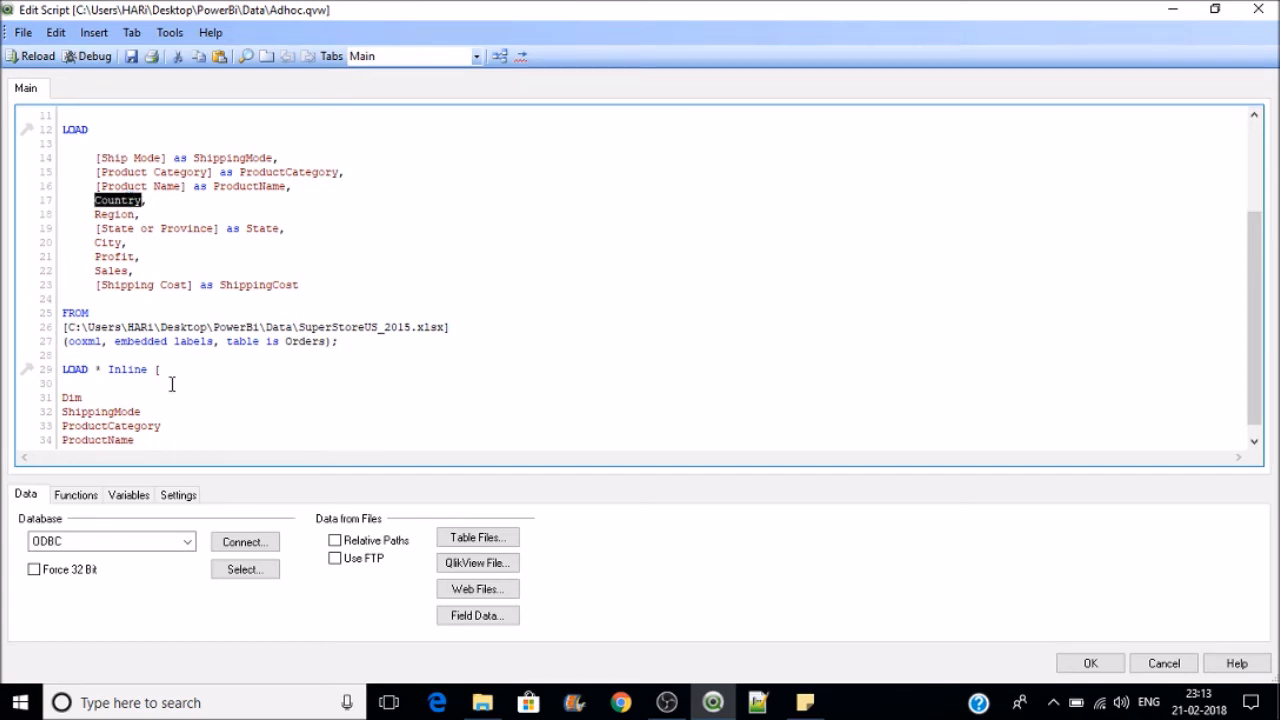
pyautogui.click(149, 439)
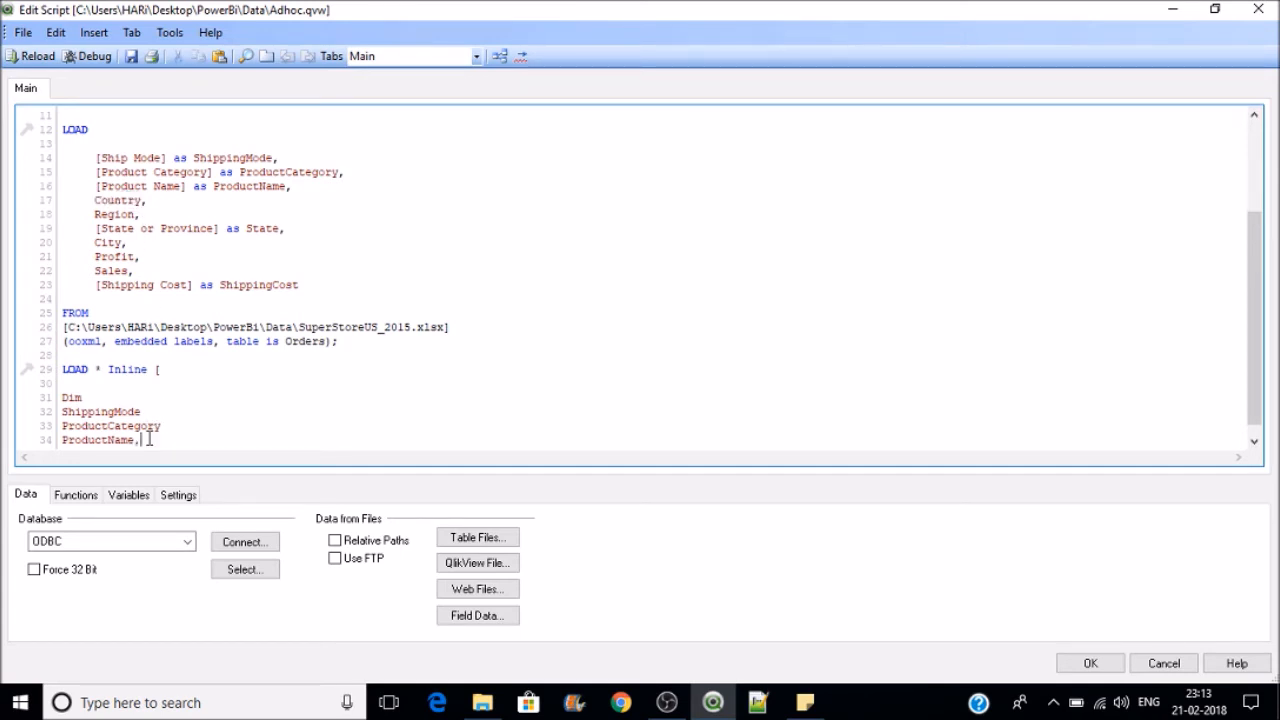
pyautogui.write(',')
pyautogui.press('Return')
pyautogui.hotkey('ctrl', 'v')
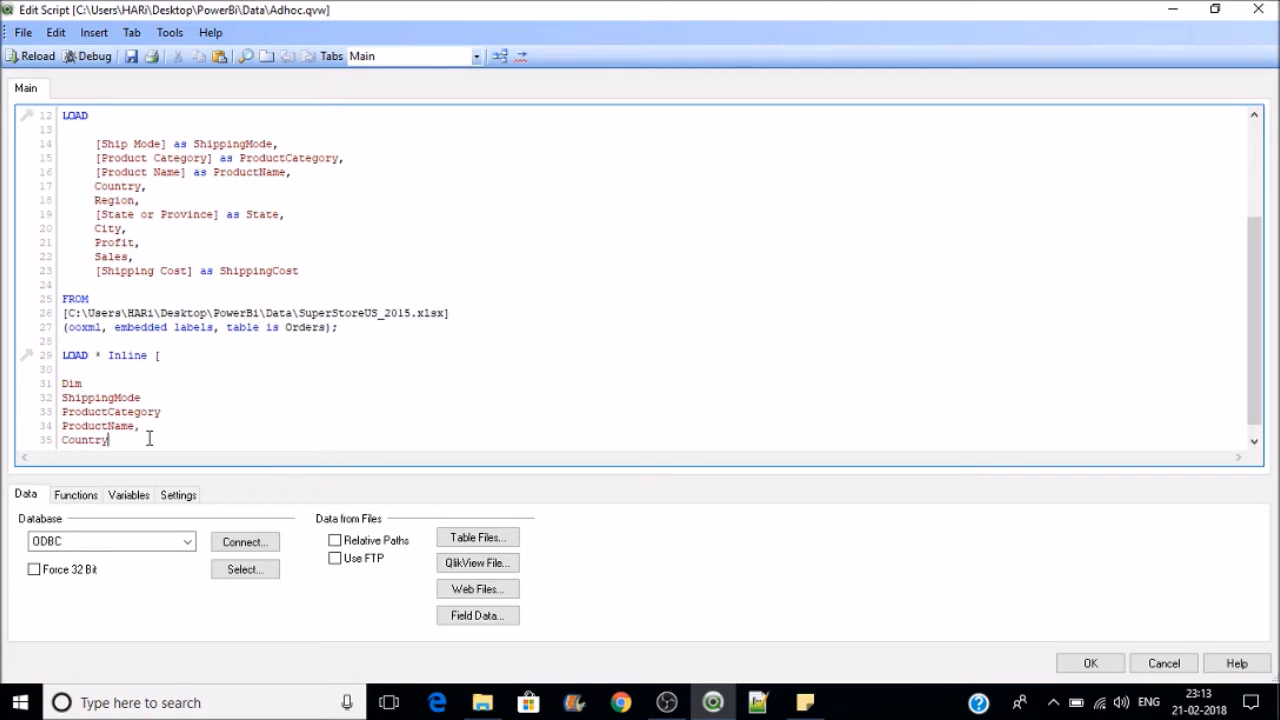
# Step: Add Region as the value below Country in the inline Dim list
pyautogui.doubleClick(124, 200)
pyautogui.hotkey('ctrl', 'c')
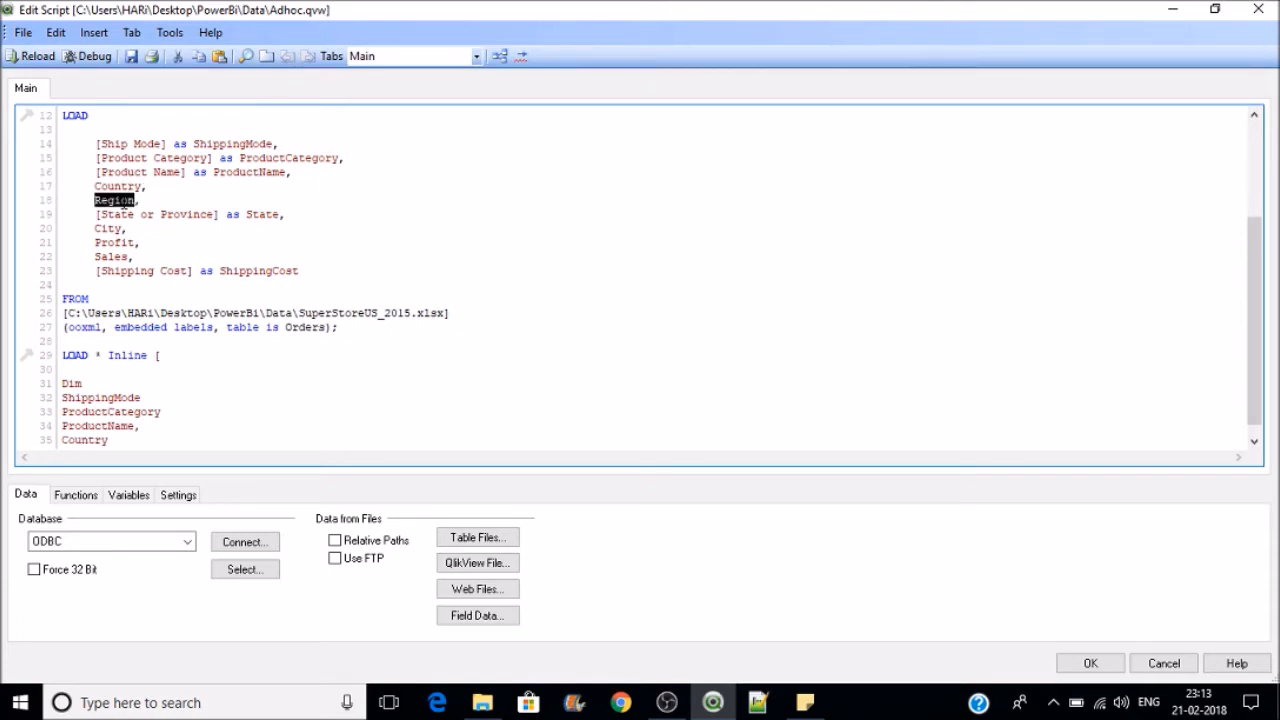
pyautogui.click(121, 444)
pyautogui.write(',')
pyautogui.press('Return')
pyautogui.hotkey('ctrl', 'v')
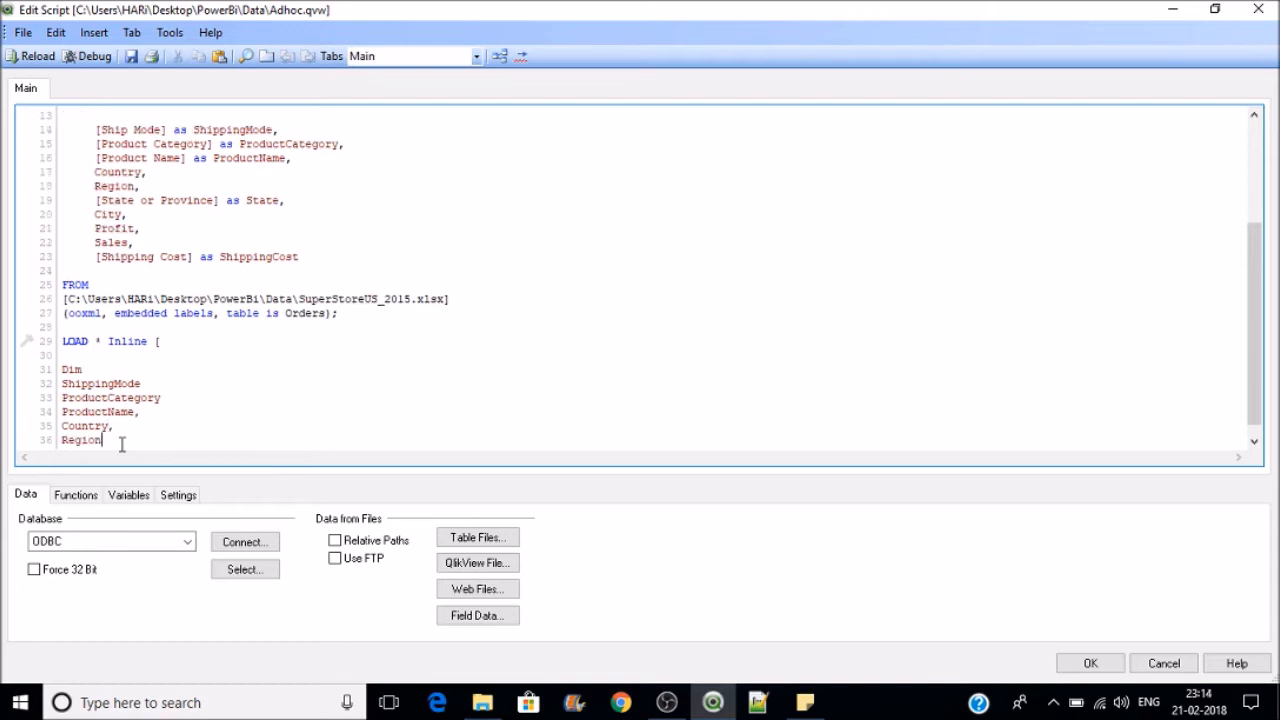
# Step: Add State as the value below Region in the inline Dim list
pyautogui.doubleClick(272, 200)
pyautogui.hotkey('ctrl', 'c')
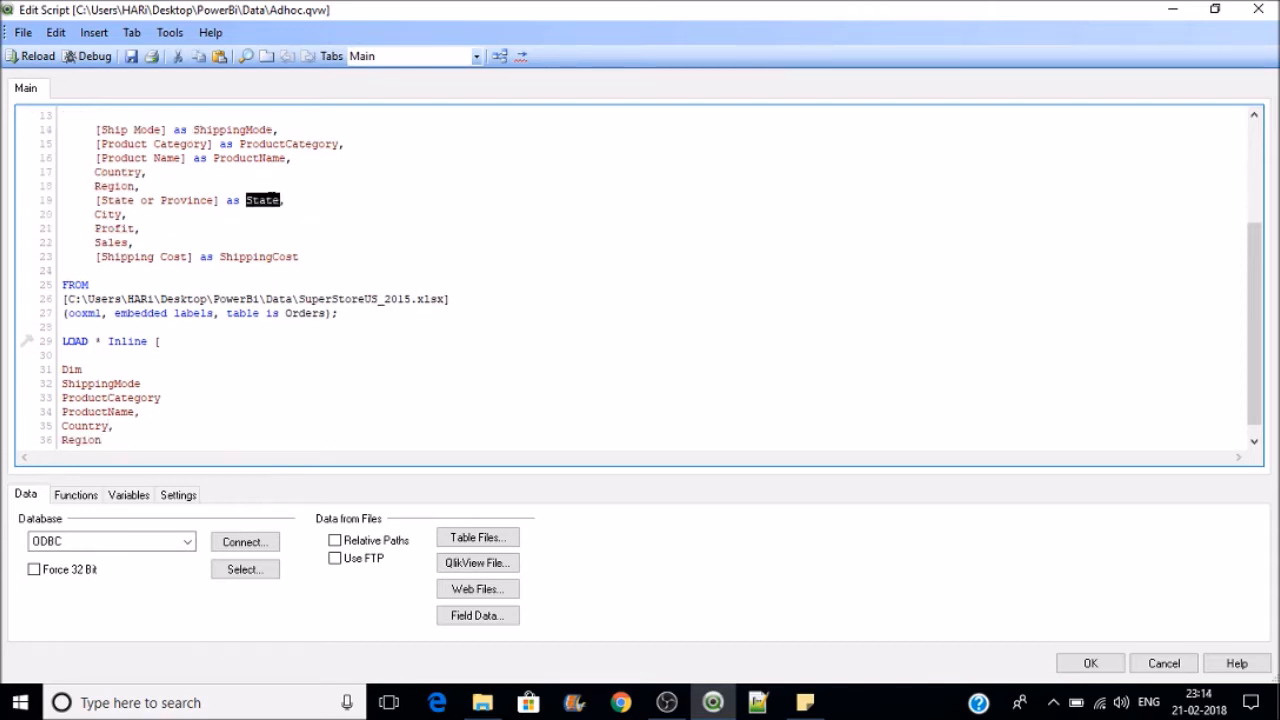
pyautogui.click(118, 437)
pyautogui.write(',')
pyautogui.press('Return')
pyautogui.hotkey('ctrl', 'v')
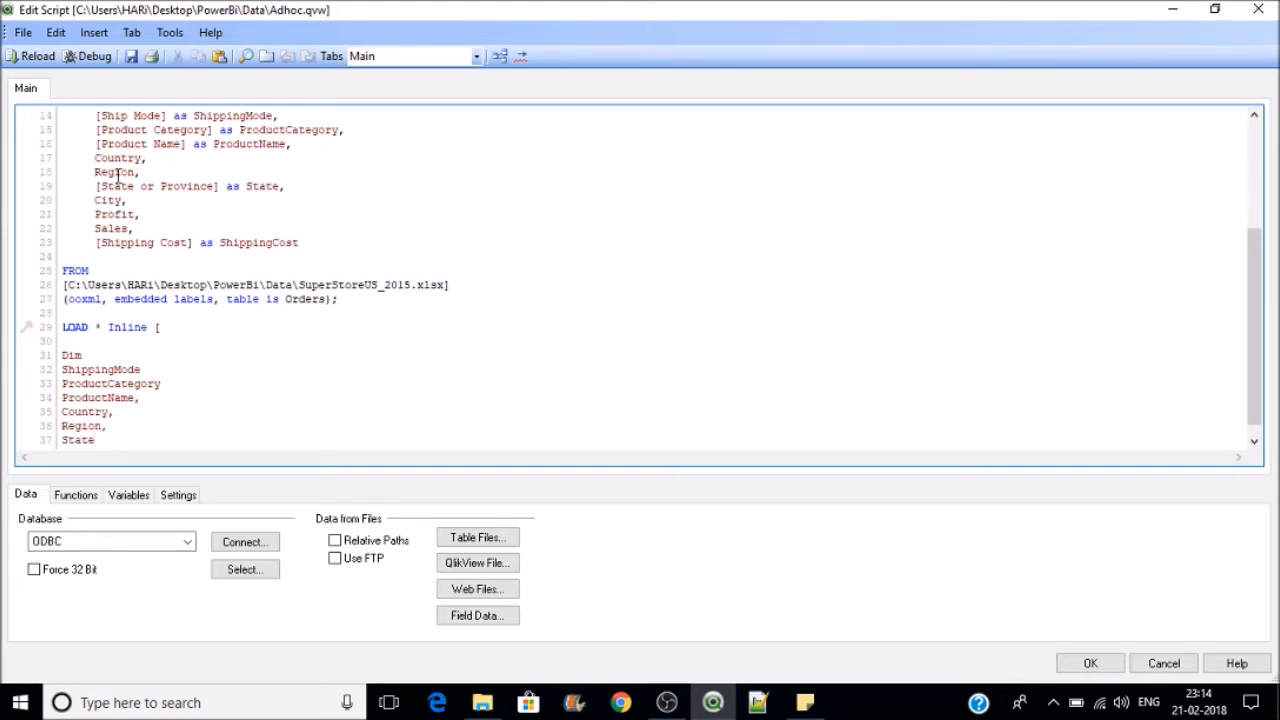
# Step: Add City as the value below State in the inline Dim list
pyautogui.doubleClick(112, 200)
pyautogui.hotkey('ctrl', 'c')
pyautogui.click(103, 440)
pyautogui.press('Return')
pyautogui.hotkey('ctrl', 'v')
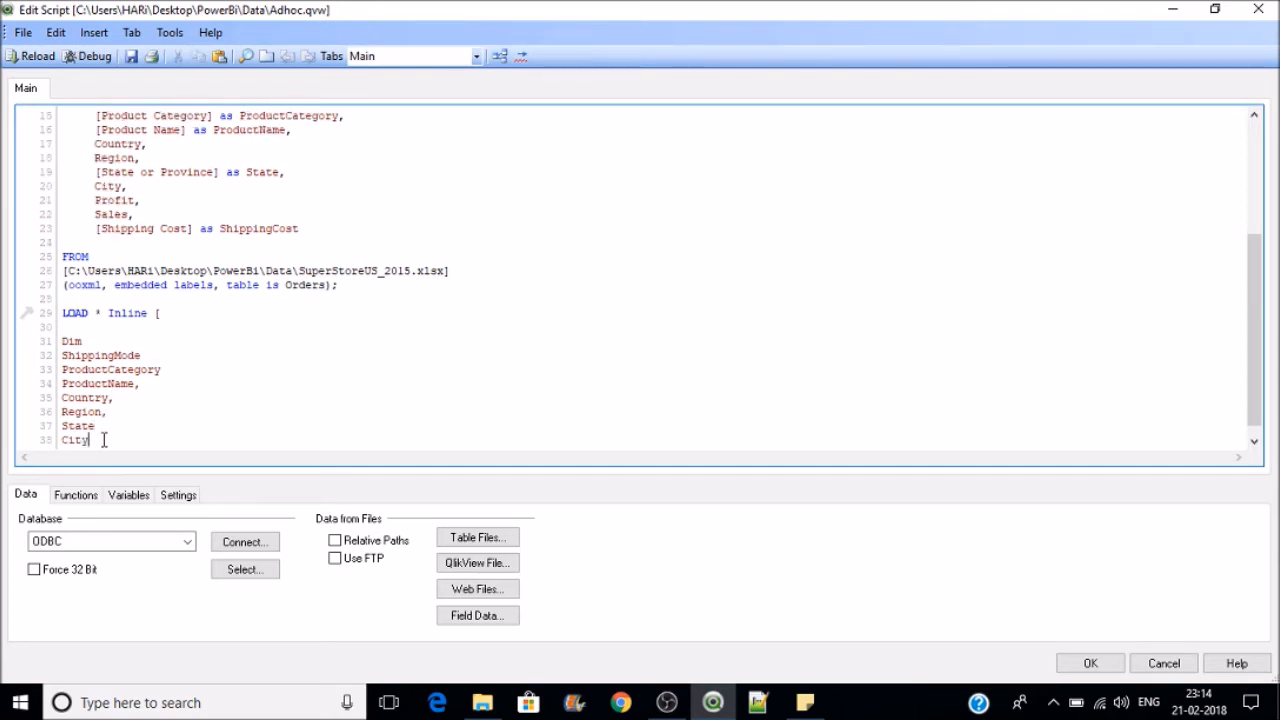
# Step: Remove the trailing commas after ProductName, Country and Region in the inline Dim list
pyautogui.click(141, 384)
pyautogui.press('BackSpace')
pyautogui.click(110, 412)
pyautogui.press('BackSpace')
# Step: Close the inline Dim table with ]; below City and delete the blank line above the Dim header
pyautogui.click(101, 439)
pyautogui.press('Return')
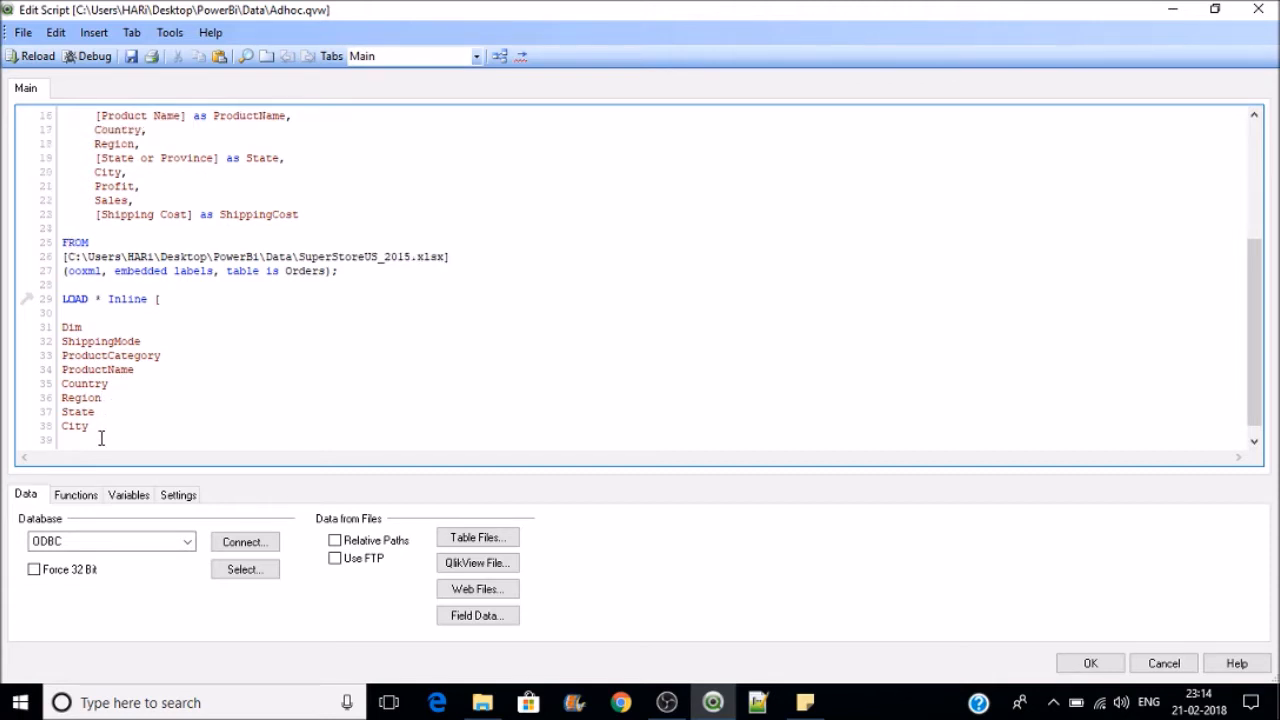
pyautogui.write('];')
pyautogui.press('Delete')
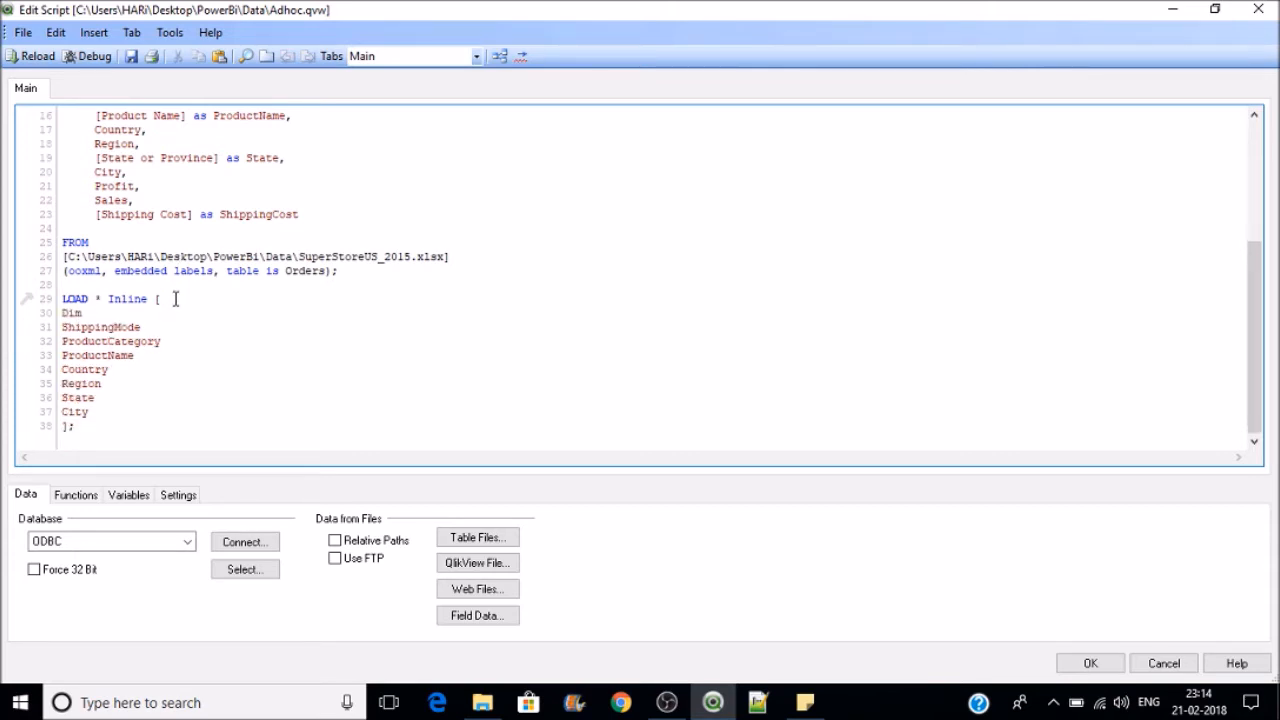
# Step: Name the inline Dim table by adding the label Dimensions: on the line above its LOAD statement
pyautogui.click(67, 290)
pyautogui.press('Return')
pyautogui.write('Di')
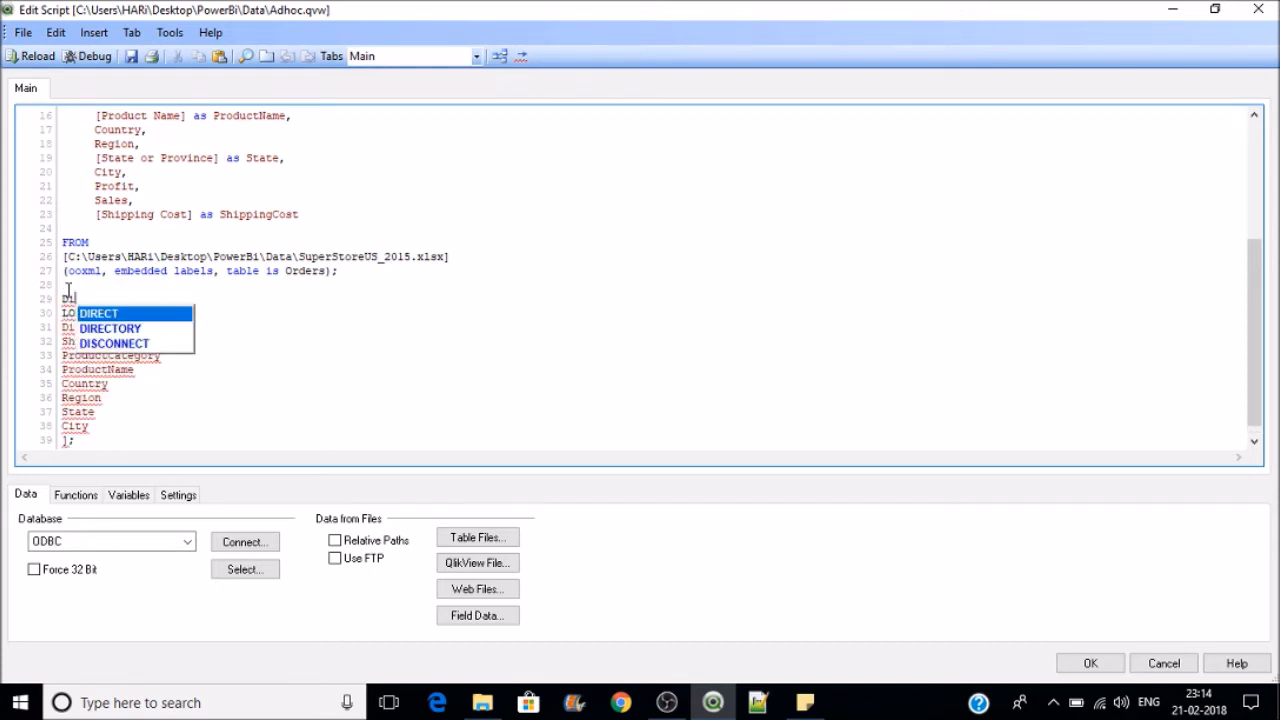
pyautogui.write('mens')
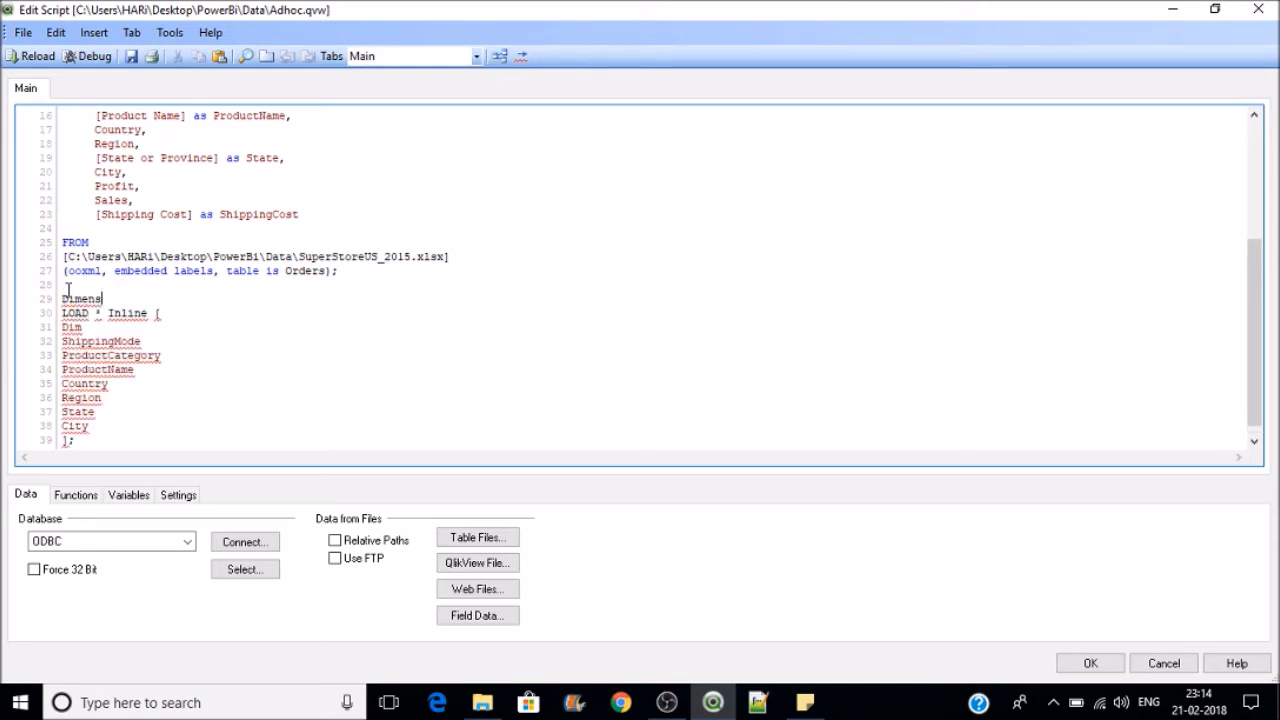
pyautogui.write('ions:')
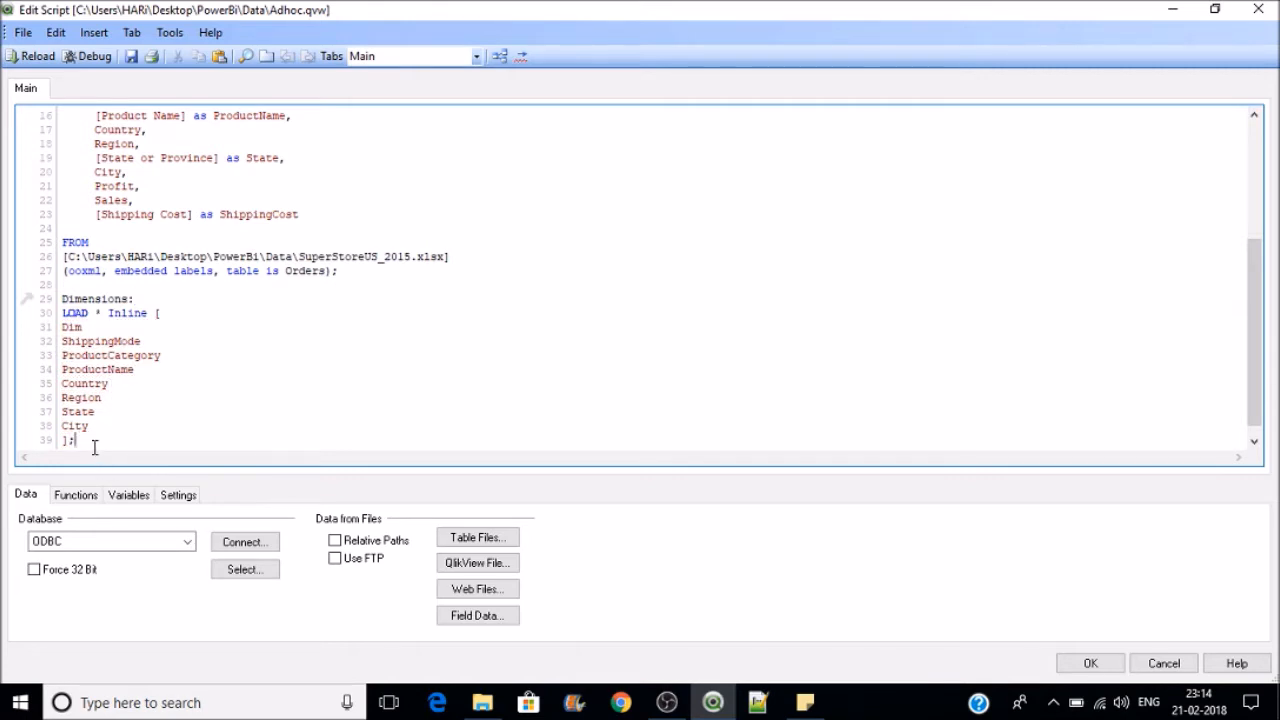
# Step: Start a second inline table labelled Measures: below Dimensions, using LOAD * Inline [ and the field header Measure
pyautogui.press('Return')
pyautogui.press('Return')
pyautogui.write('Measures:')
pyautogui.press('Return')
pyautogui.write('LOAD')
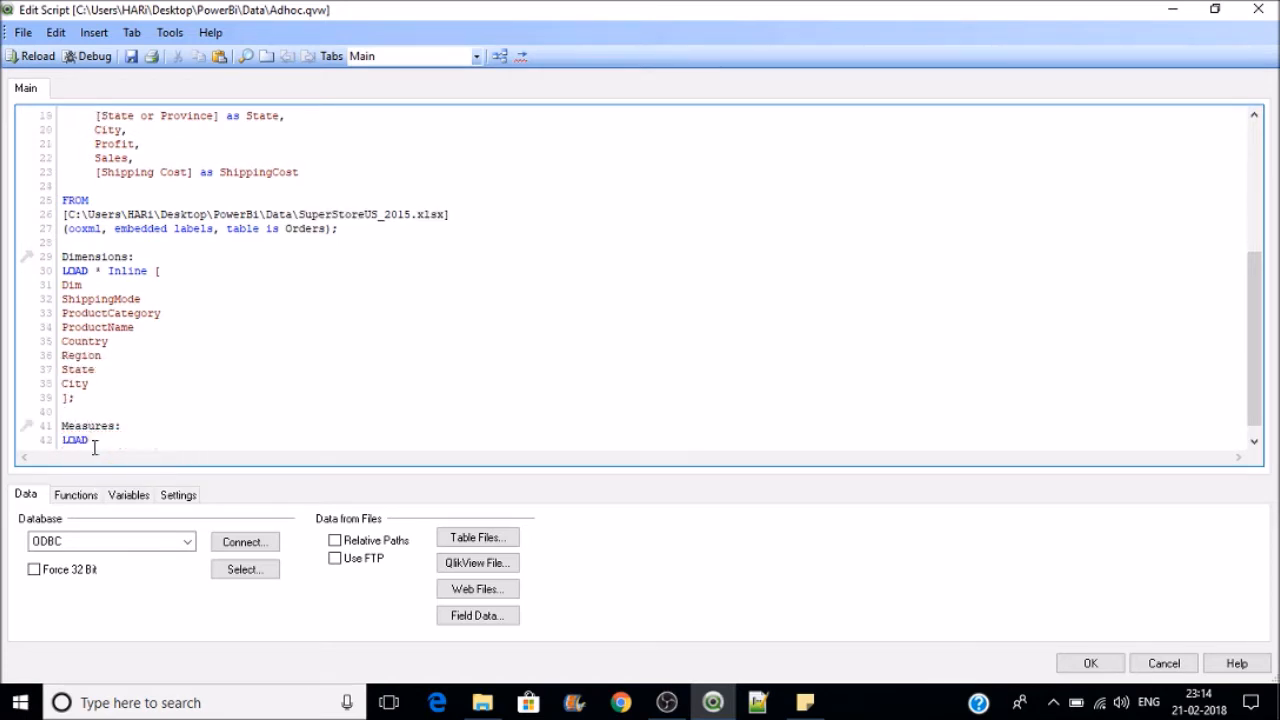
pyautogui.write(' * Inline [')
pyautogui.press('Return')
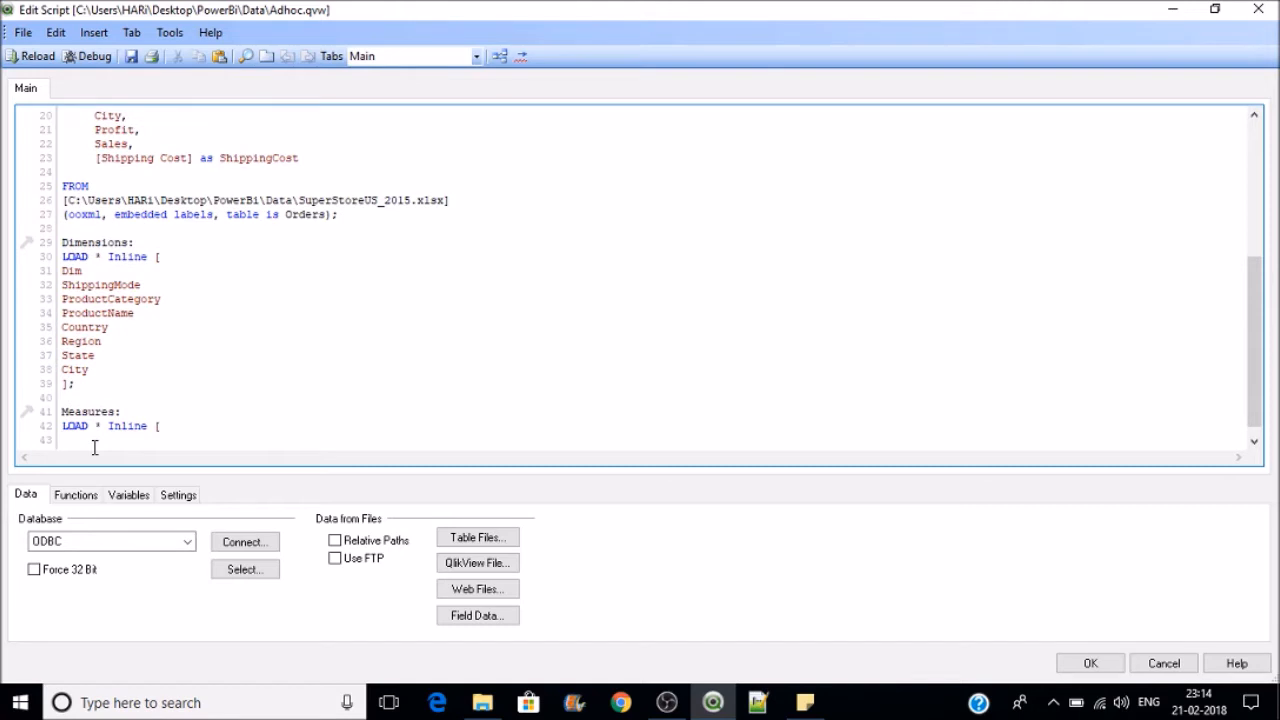
pyautogui.write('Measure')
pyautogui.press('Return')
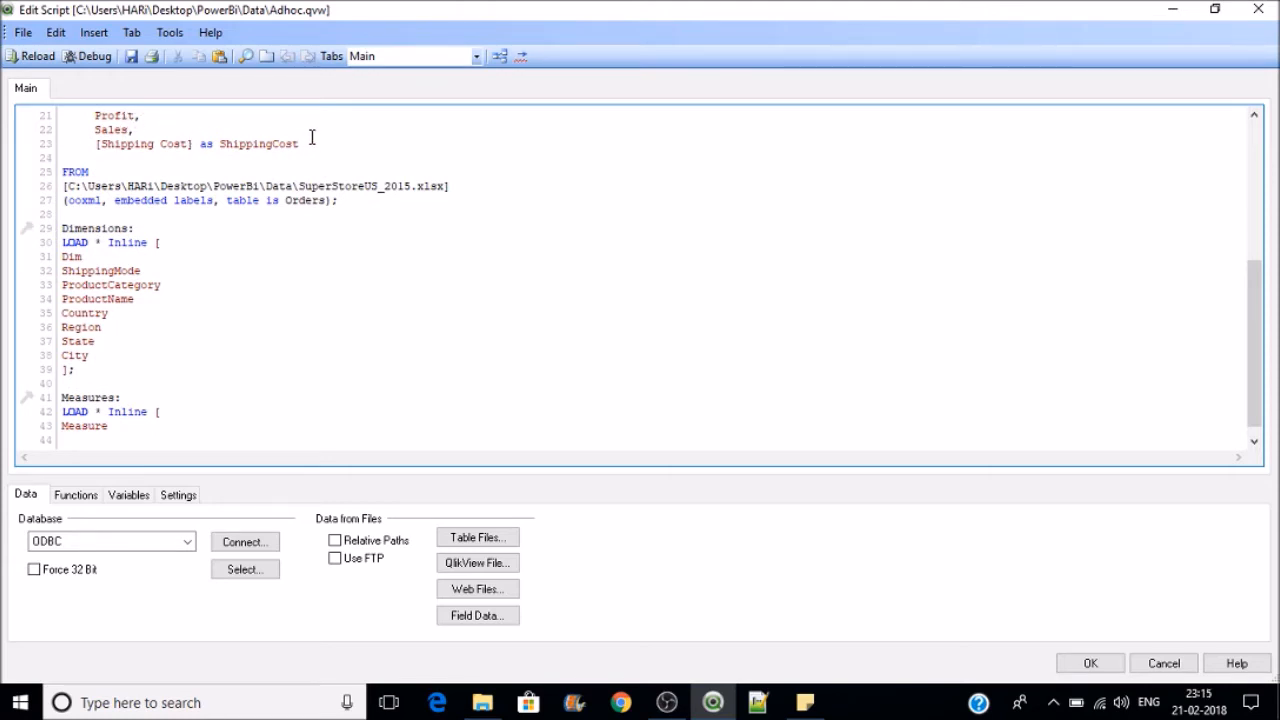
# Step: List Profit and Sales as the first two values under Measure in the Measures inline table
pyautogui.doubleClick(124, 116)
pyautogui.hotkey('ctrl', 'c')
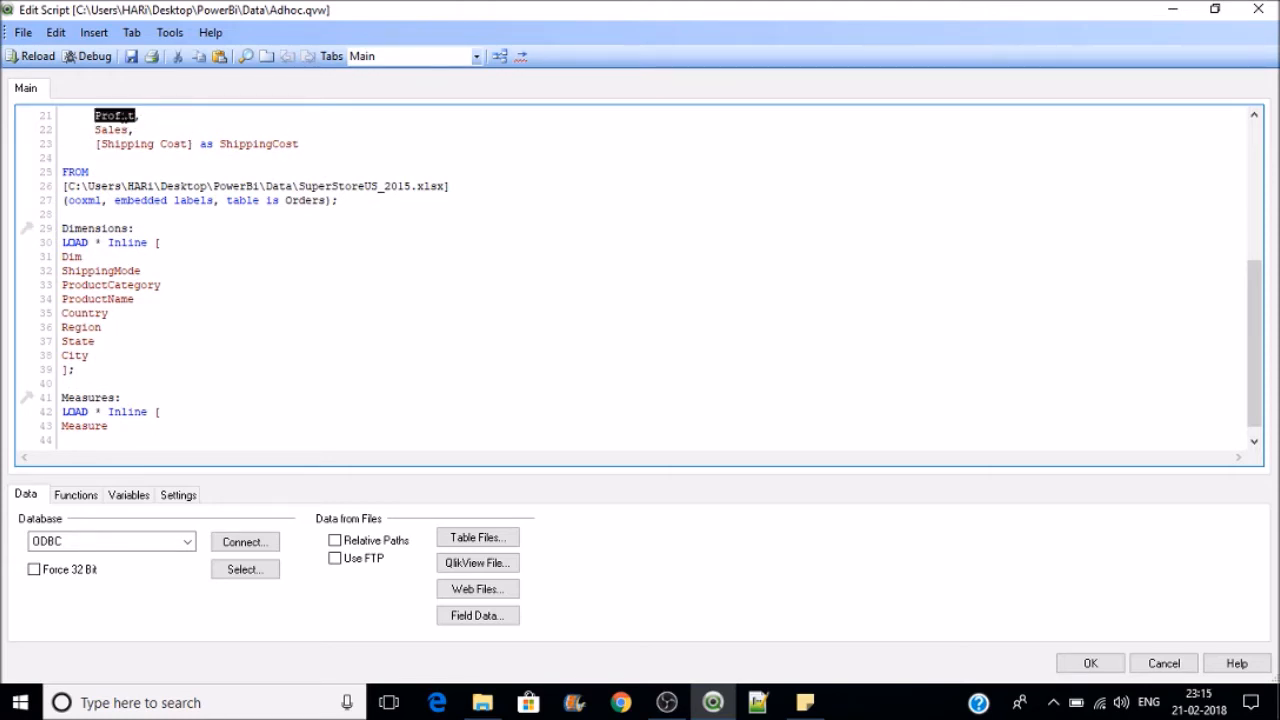
pyautogui.click(73, 441)
pyautogui.hotkey('ctrl', 'v')
pyautogui.doubleClick(117, 129)
pyautogui.hotkey('ctrl', 'c')
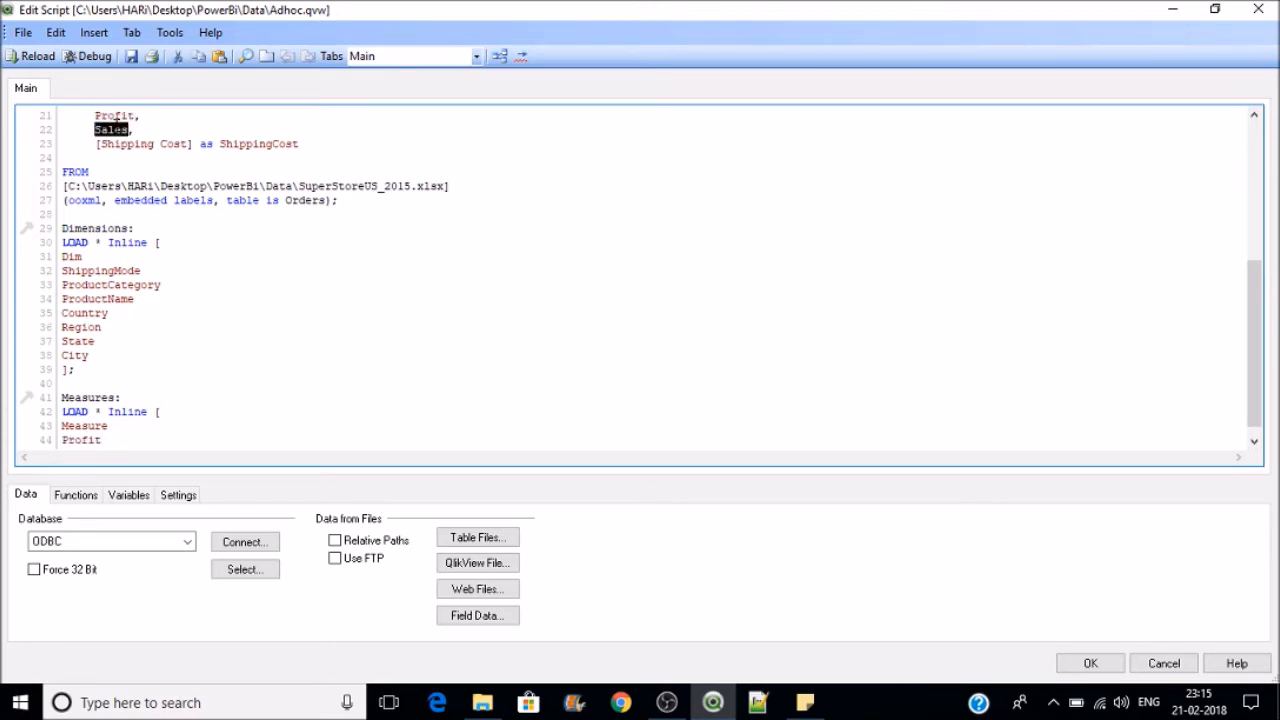
pyautogui.click(125, 442)
pyautogui.press('Return')
pyautogui.hotkey('ctrl', 'v')
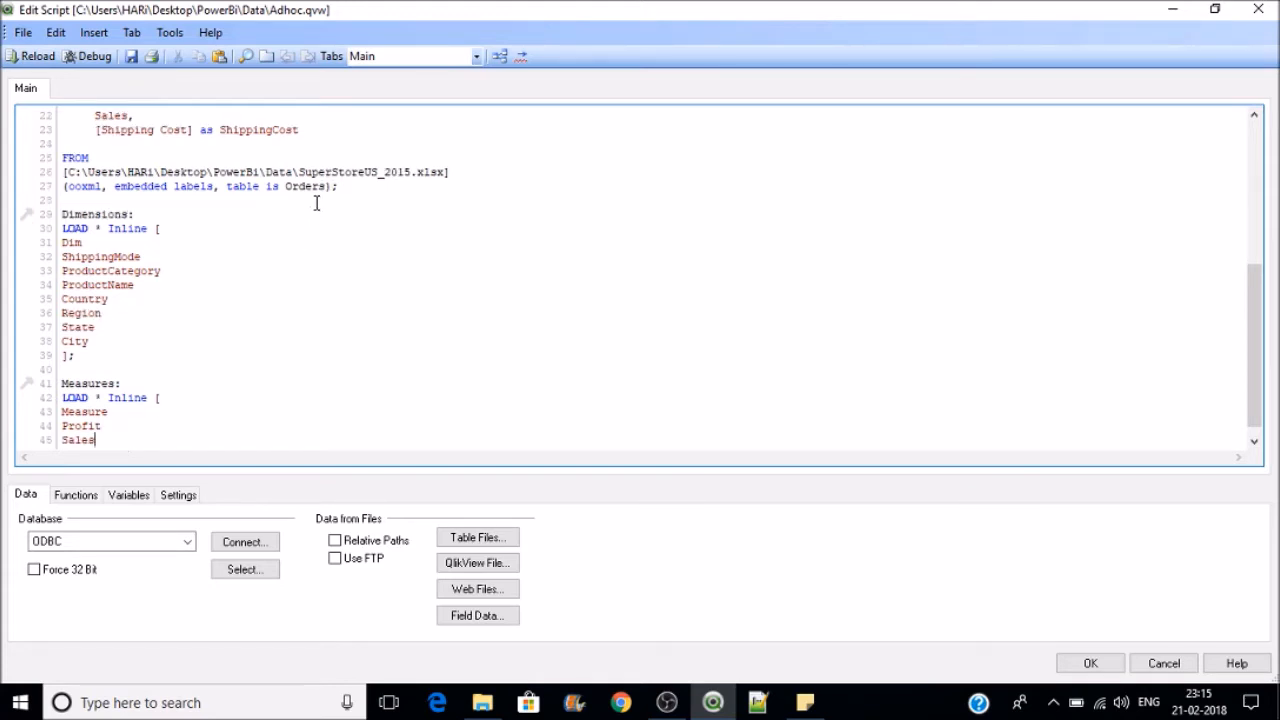
# Step: Add ShippingCost below Sales in the Measures inline table and close the table with ];
pyautogui.doubleClick(282, 129)
pyautogui.hotkey('ctrl', 'c')
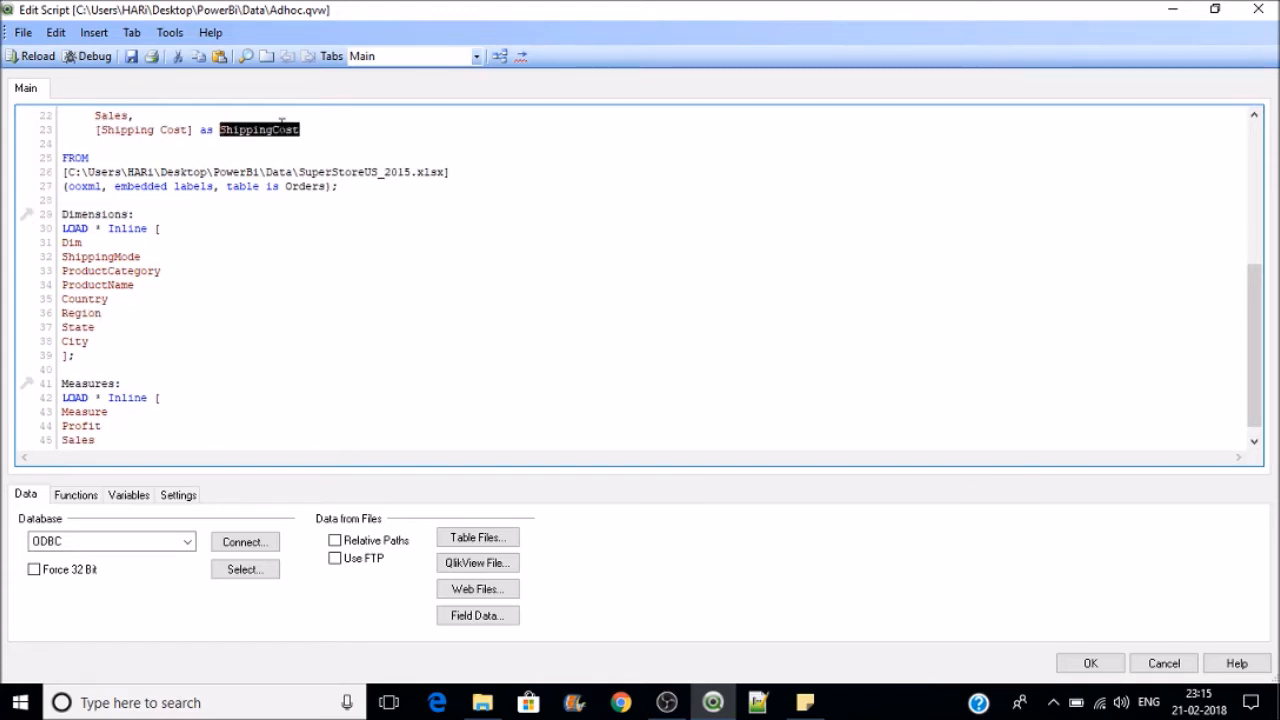
pyautogui.click(112, 441)
pyautogui.press('Return')
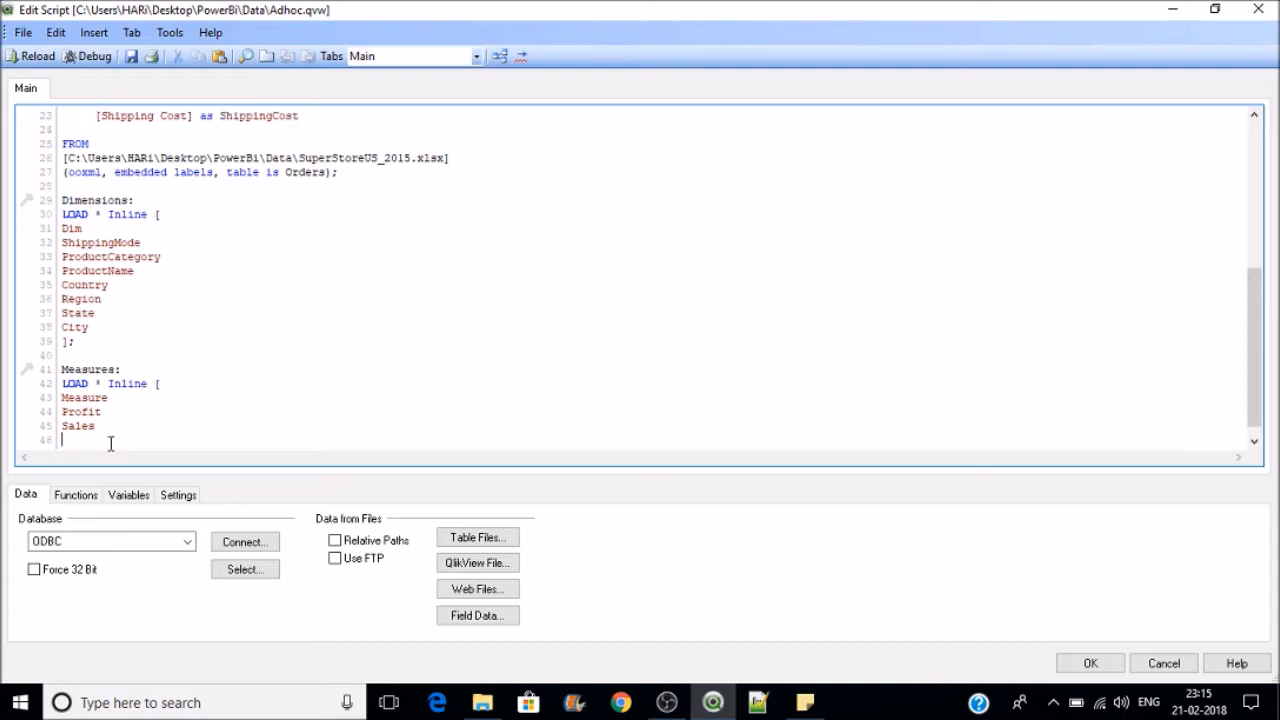
pyautogui.hotkey('ctrl', 'v')
pyautogui.press('Return')
pyautogui.write('];')
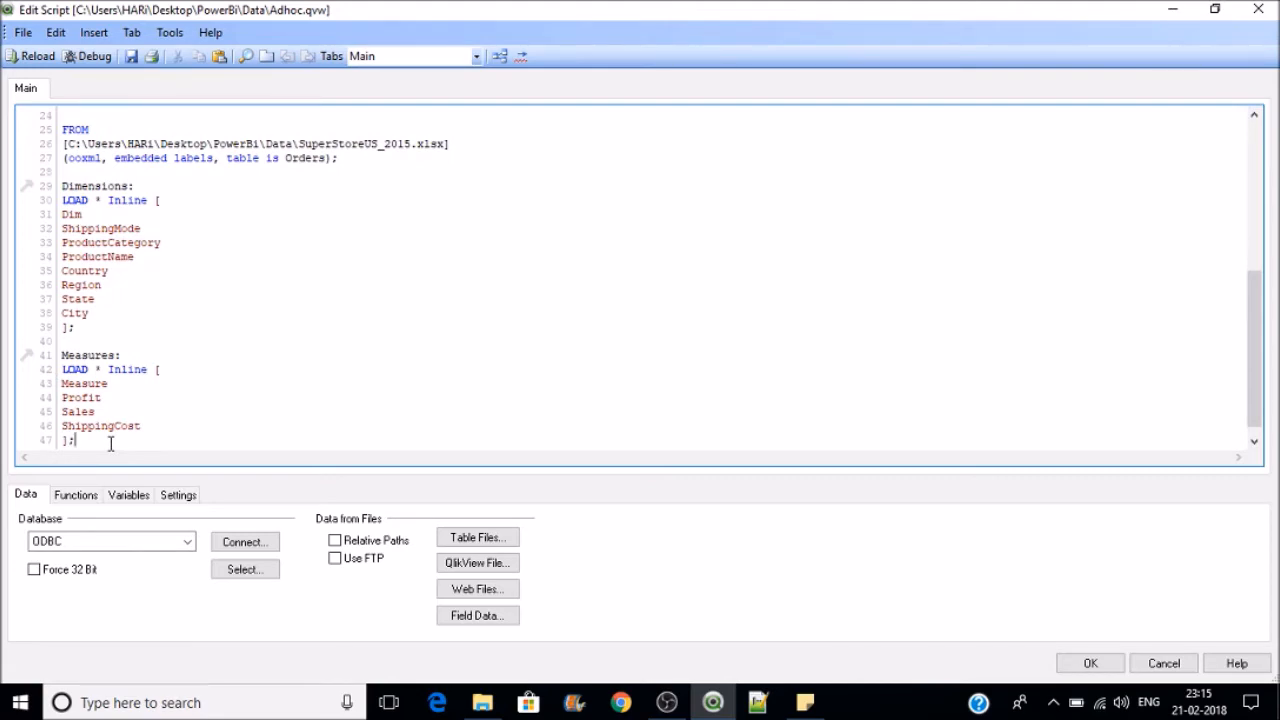
# Step: Reload the document's data with the edited script
pyautogui.click(36, 57)
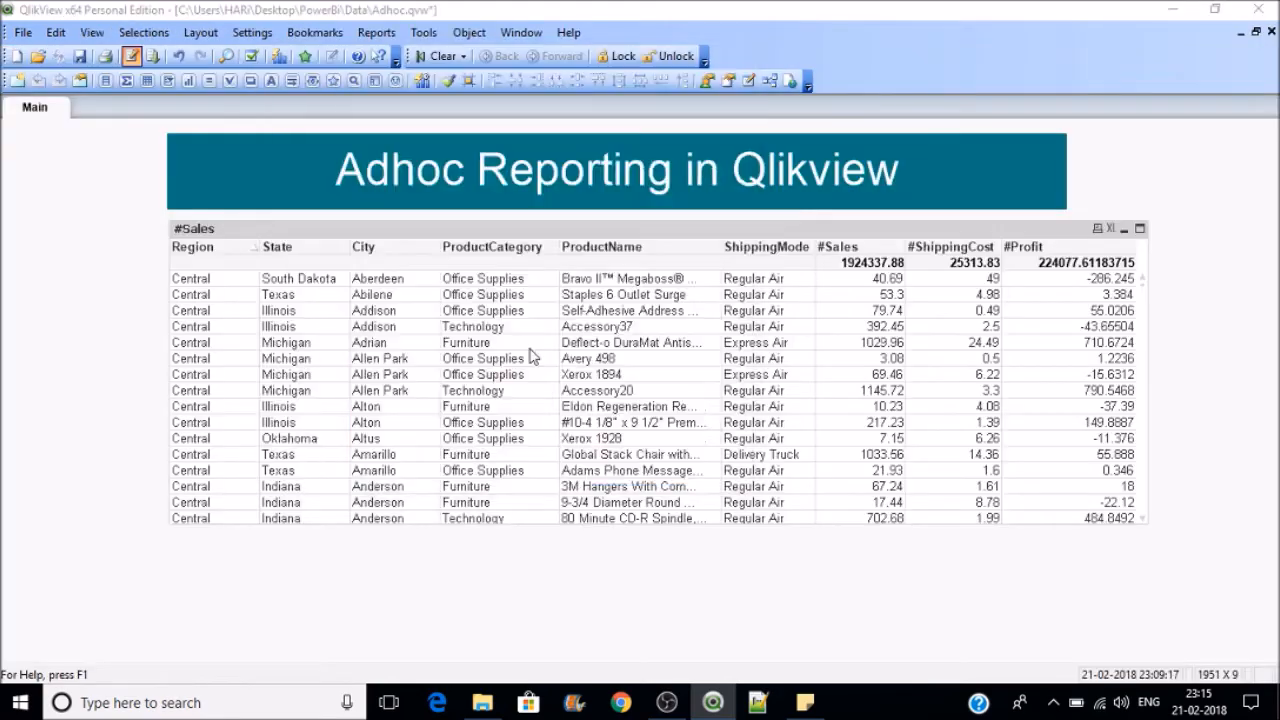
pyautogui.click(662, 569)
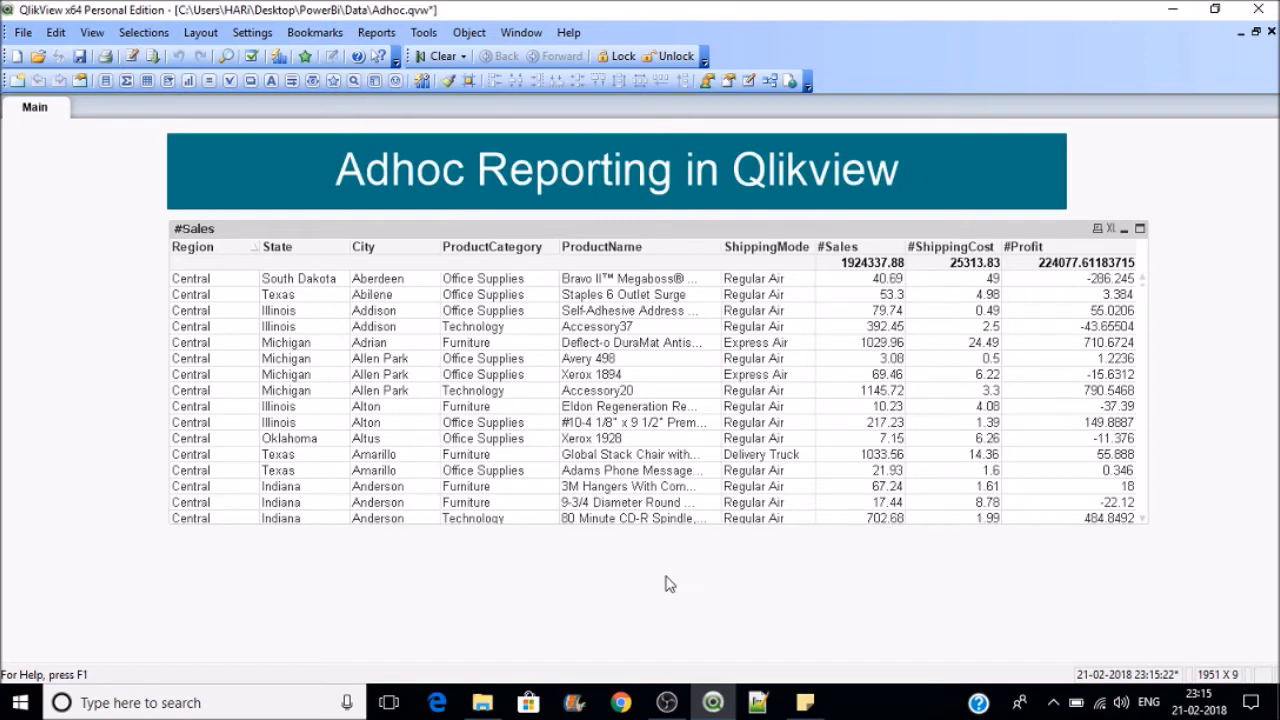
# Step: In the table viewer, place the Measures table above Dimensions, clear of Orders, accept the layout and save the document
pyautogui.hotkey('ctrl', 't')
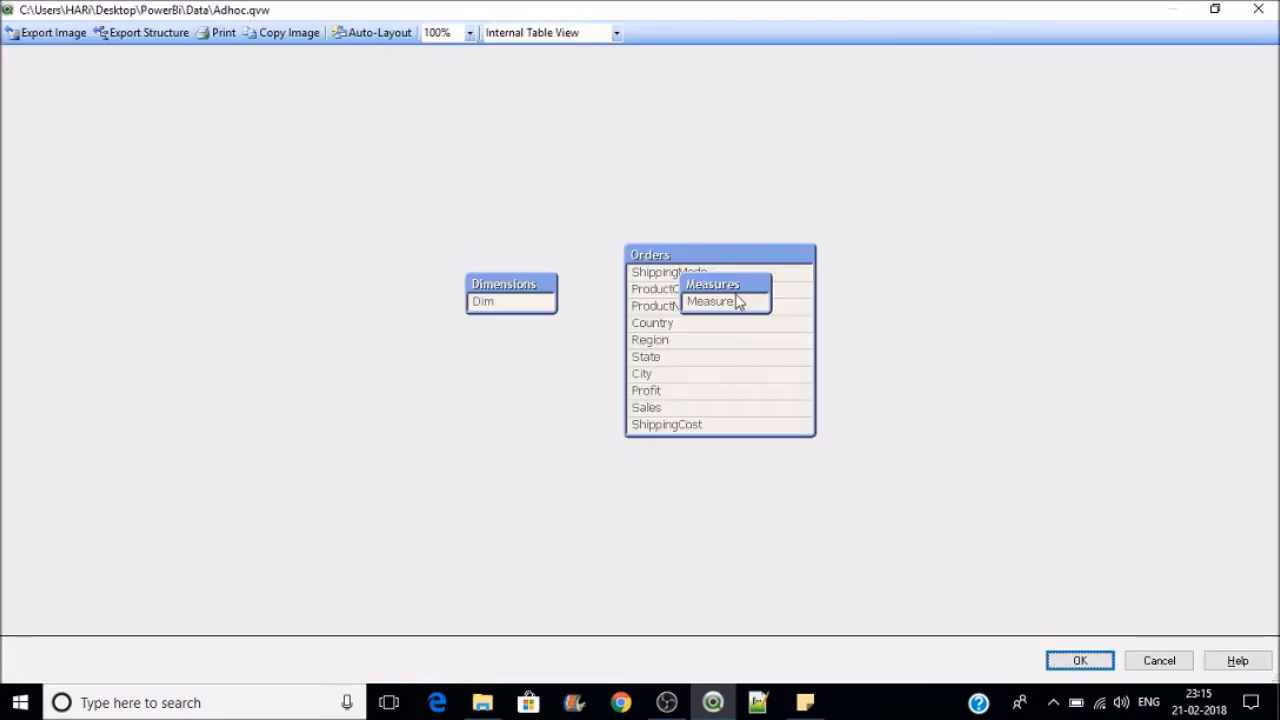
pyautogui.moveTo(752, 285); pyautogui.dragTo(413, 222)
pyautogui.moveTo(571, 303); pyautogui.dragTo(444, 292)
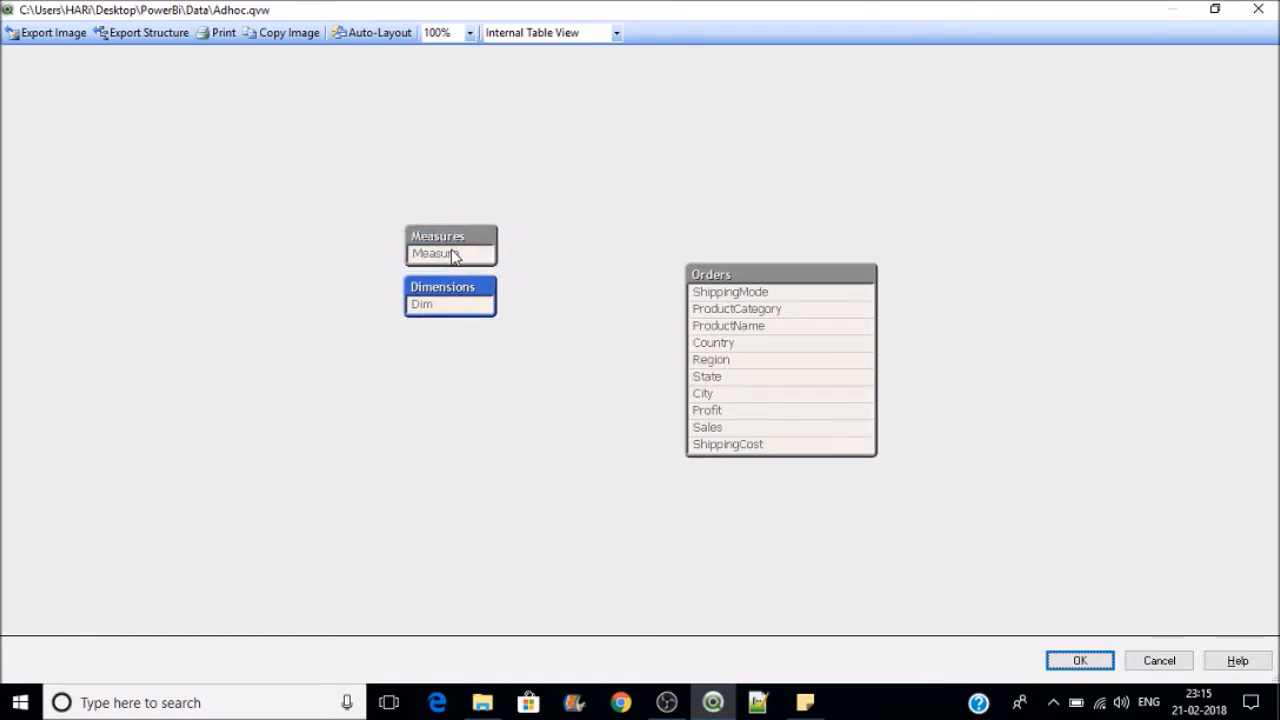
pyautogui.moveTo(453, 256)
pyautogui.moveTo(735, 360)
pyautogui.click(1080, 659)
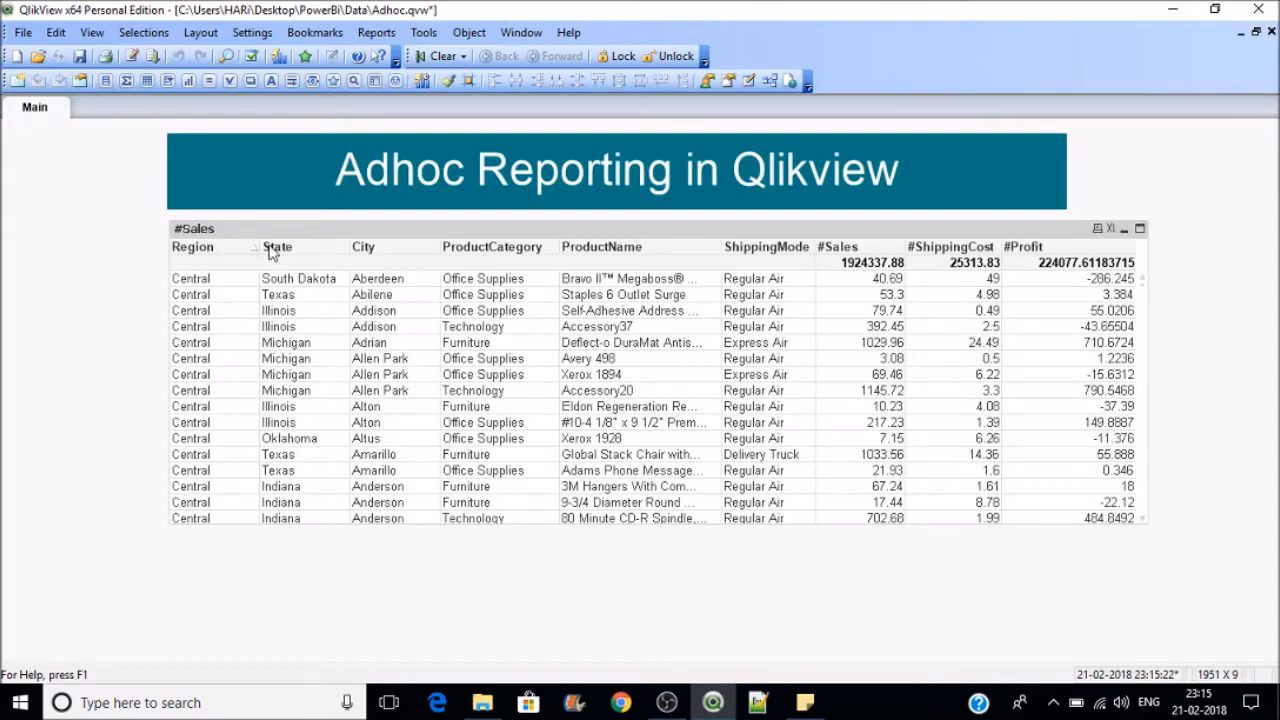
pyautogui.click(80, 57)
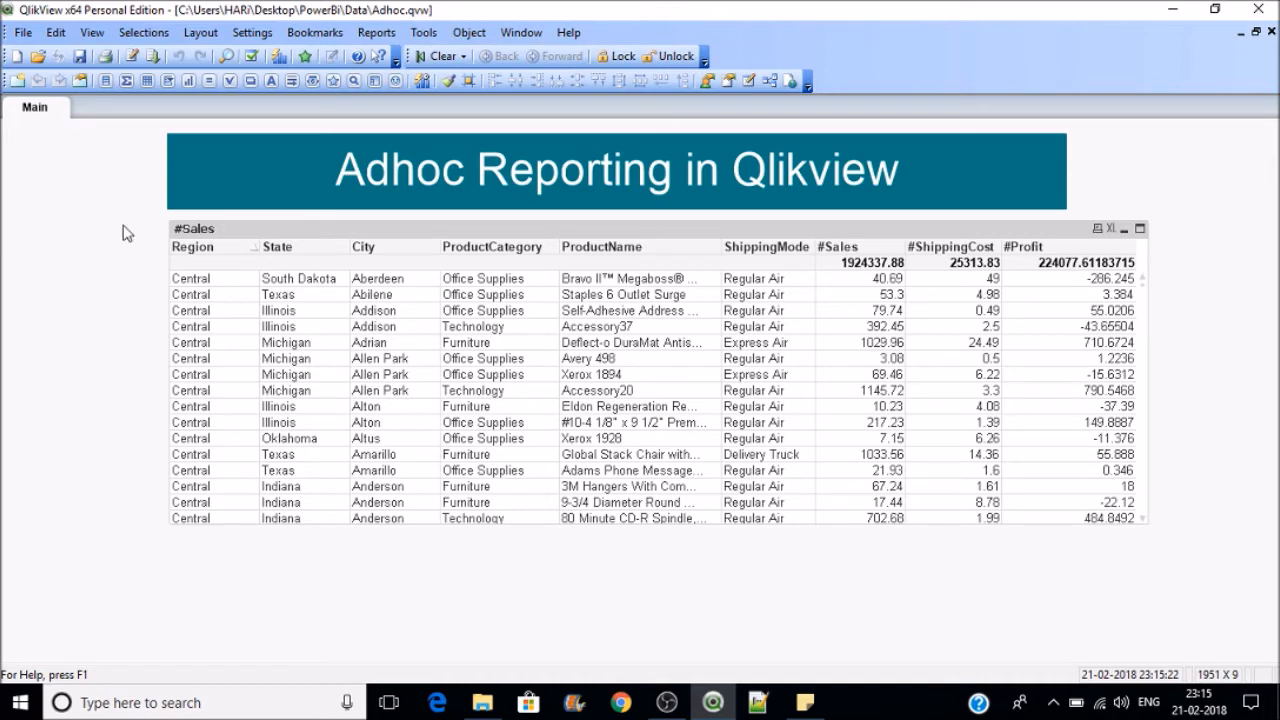
# Step: Add a new list box beside the straight table and try to assign Dim as its field
pyautogui.rightClick(32, 198)
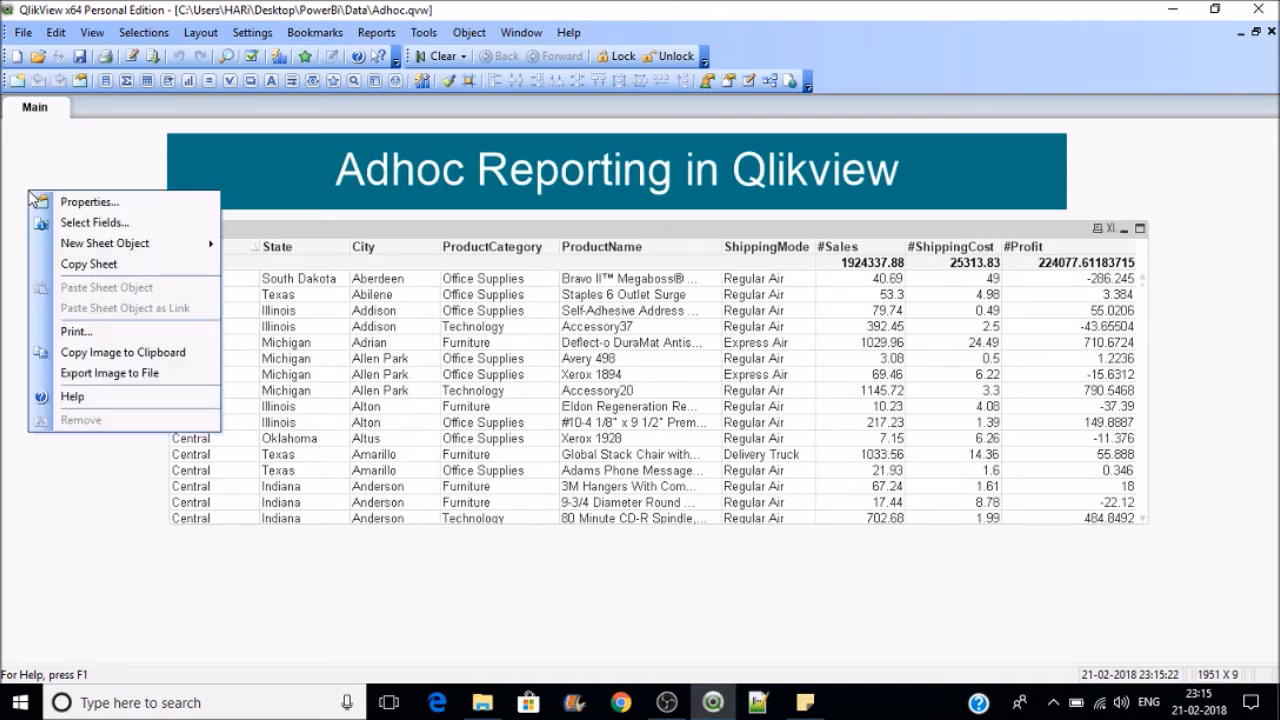
pyautogui.moveTo(88, 243)
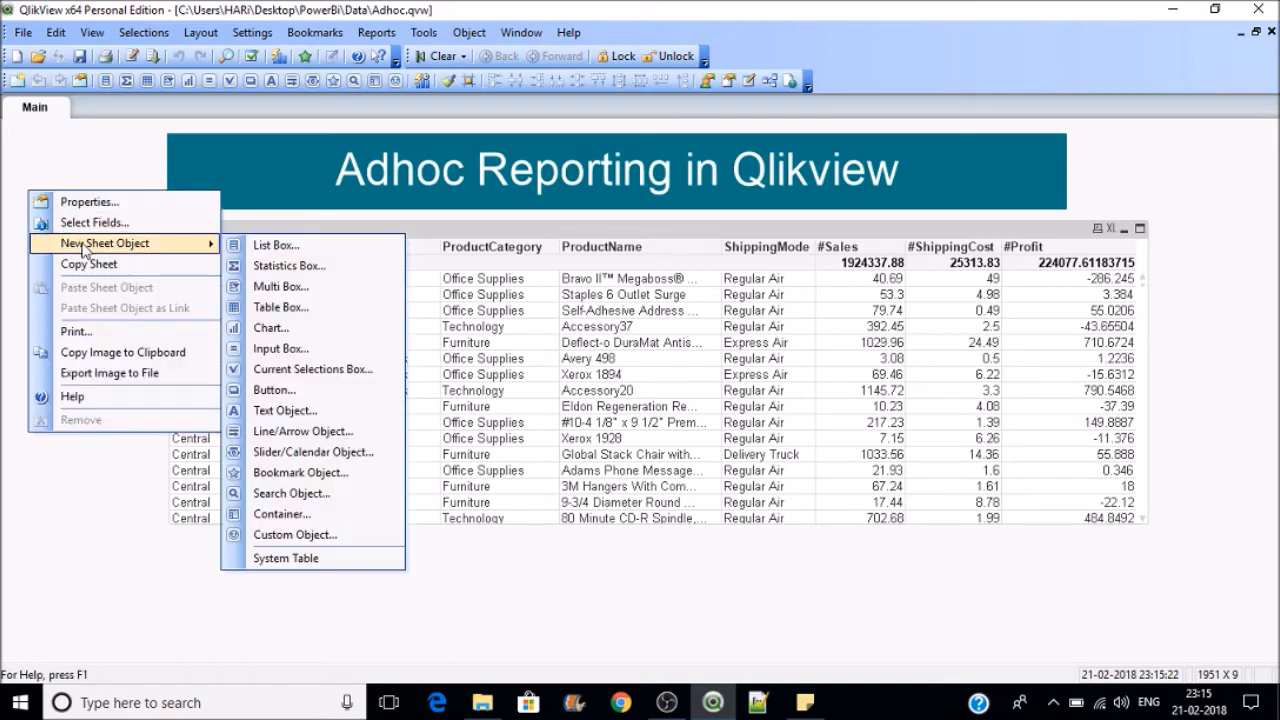
pyautogui.click(262, 248)
pyautogui.click(427, 224)
pyautogui.press('d')
pyautogui.press('Escape')
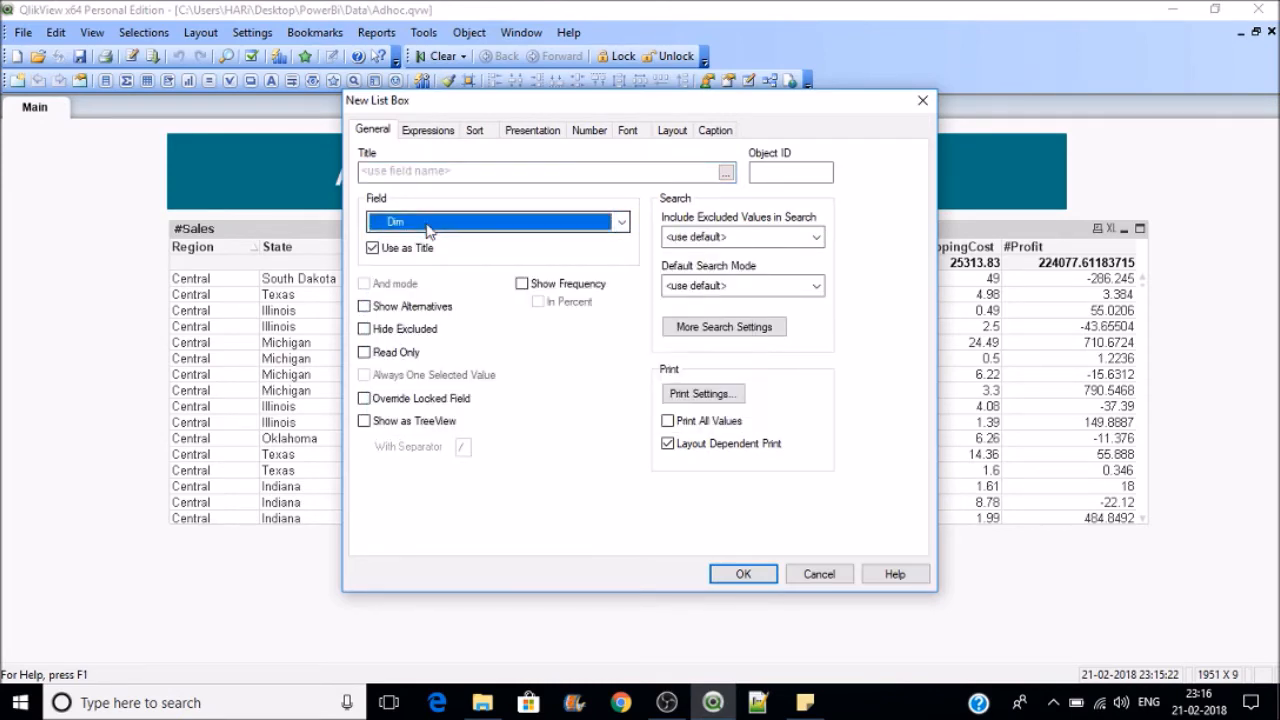
pyautogui.click(743, 574)
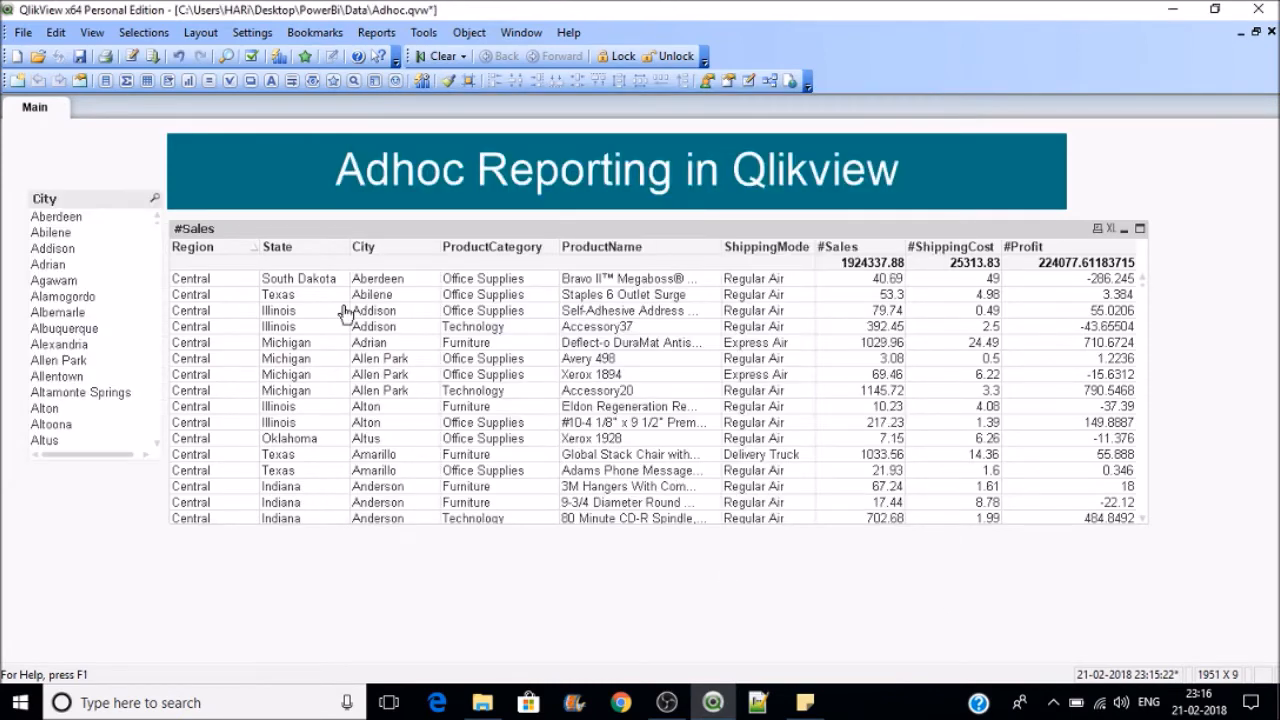
# Step: Change the field of the new list box beside the straight table to Dim
pyautogui.rightClick(68, 204)
pyautogui.click(88, 210)
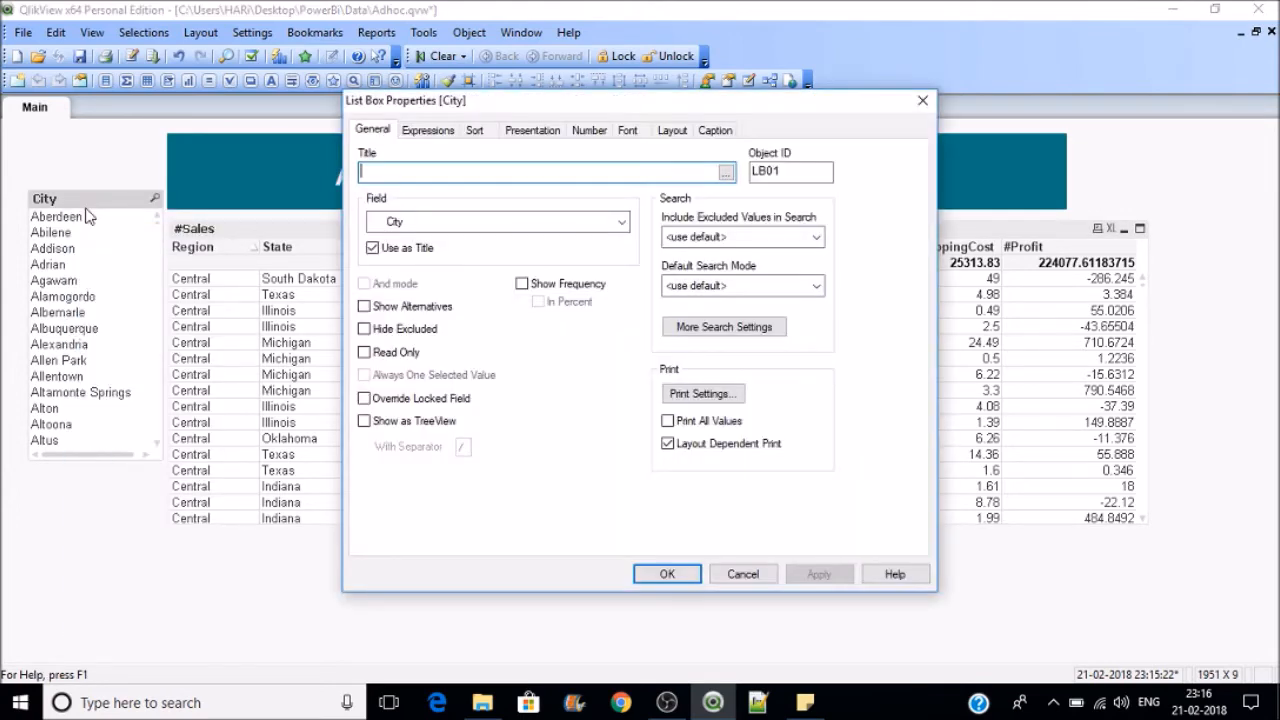
pyautogui.click(480, 229)
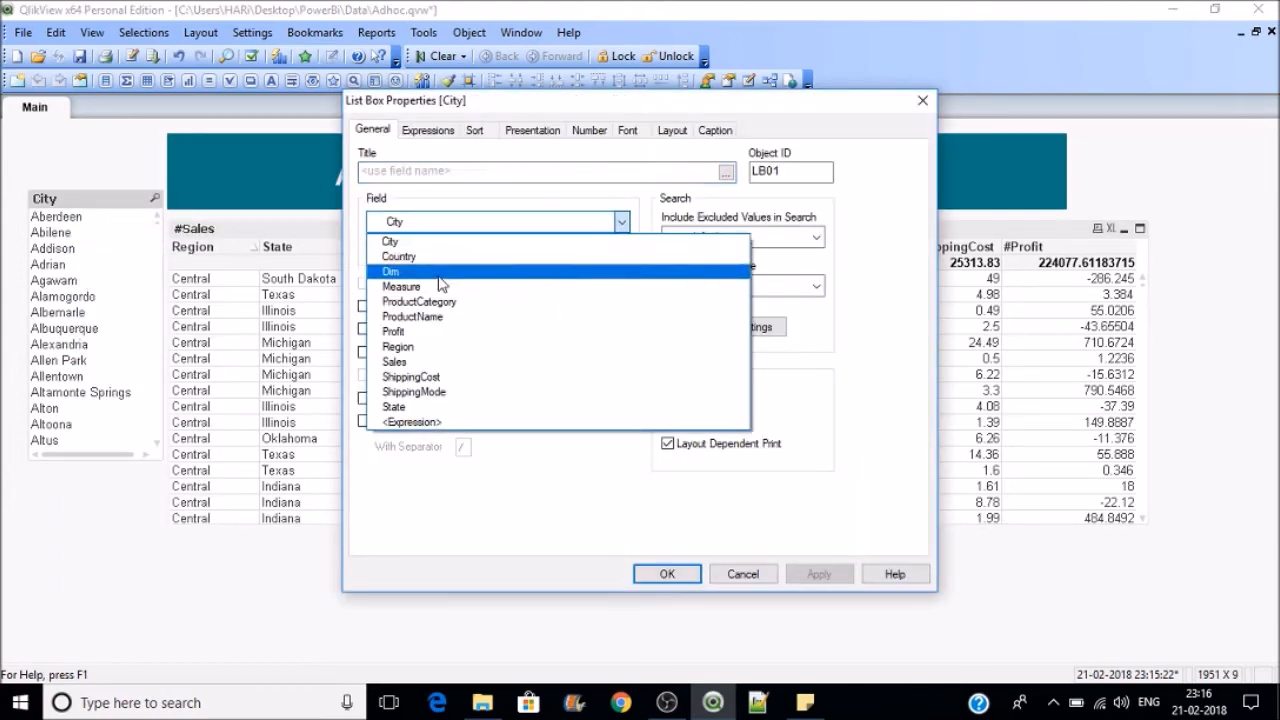
pyautogui.click(438, 274)
pyautogui.click(664, 573)
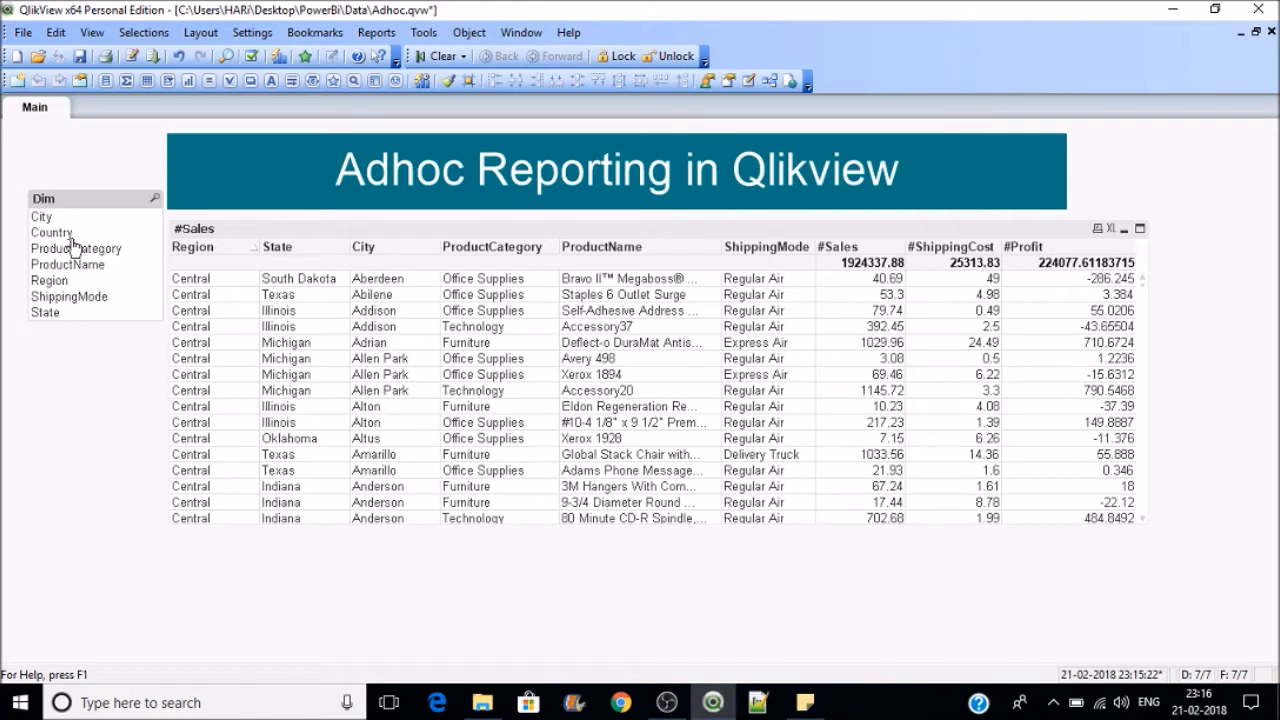
# Step: Copy the Dim list box below the original with Measure as the copy's field, and save the document
pyautogui.moveTo(71, 197); pyautogui.dragTo(69, 365)
pyautogui.rightClick(67, 360)
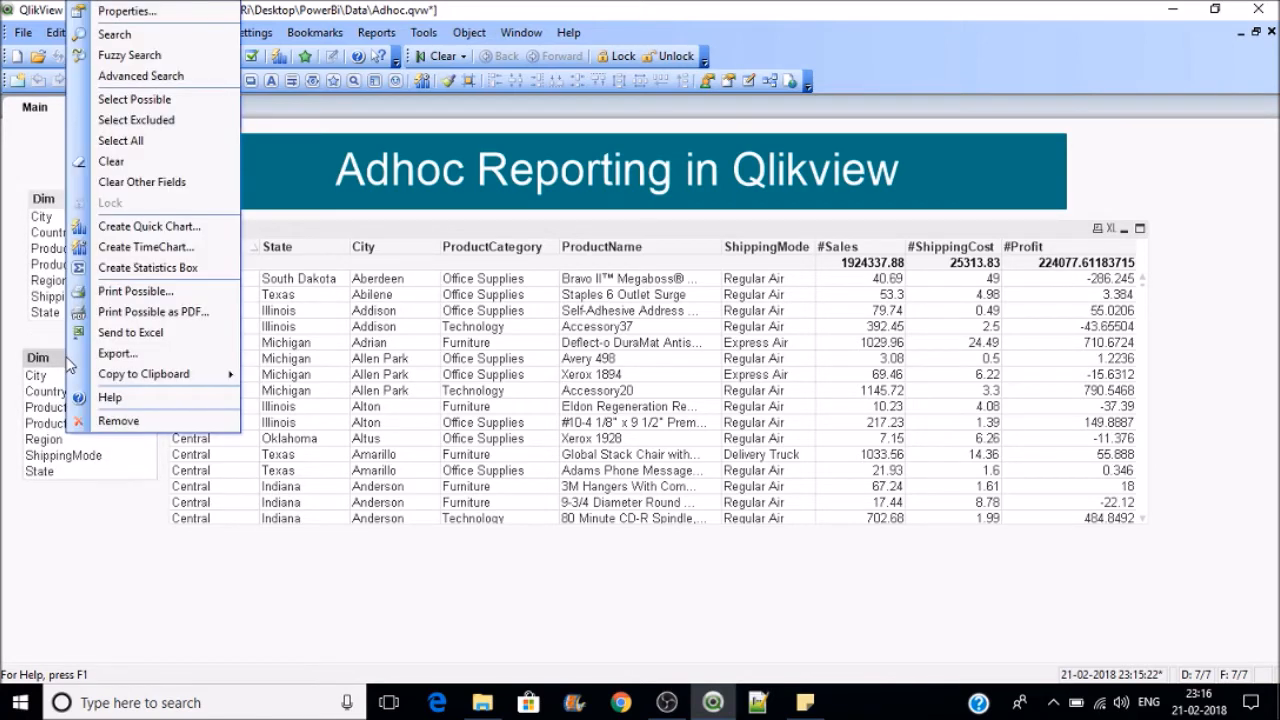
pyautogui.click(163, 20)
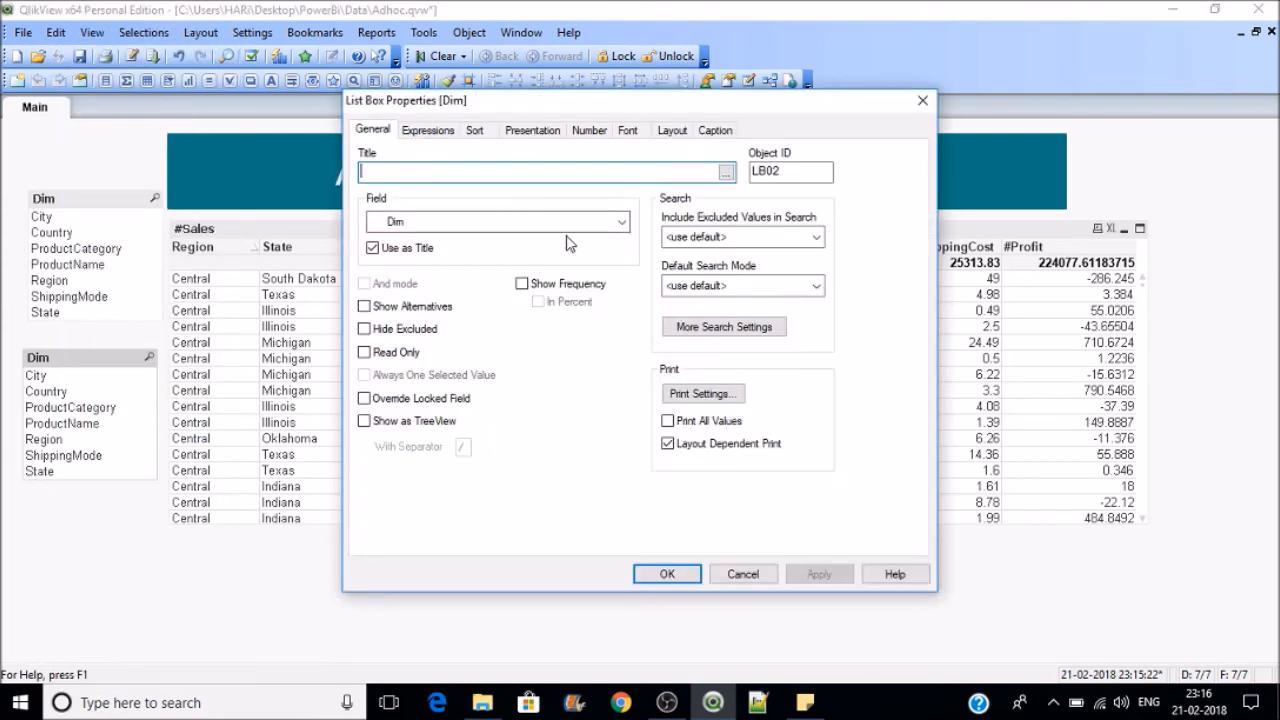
pyautogui.click(565, 222)
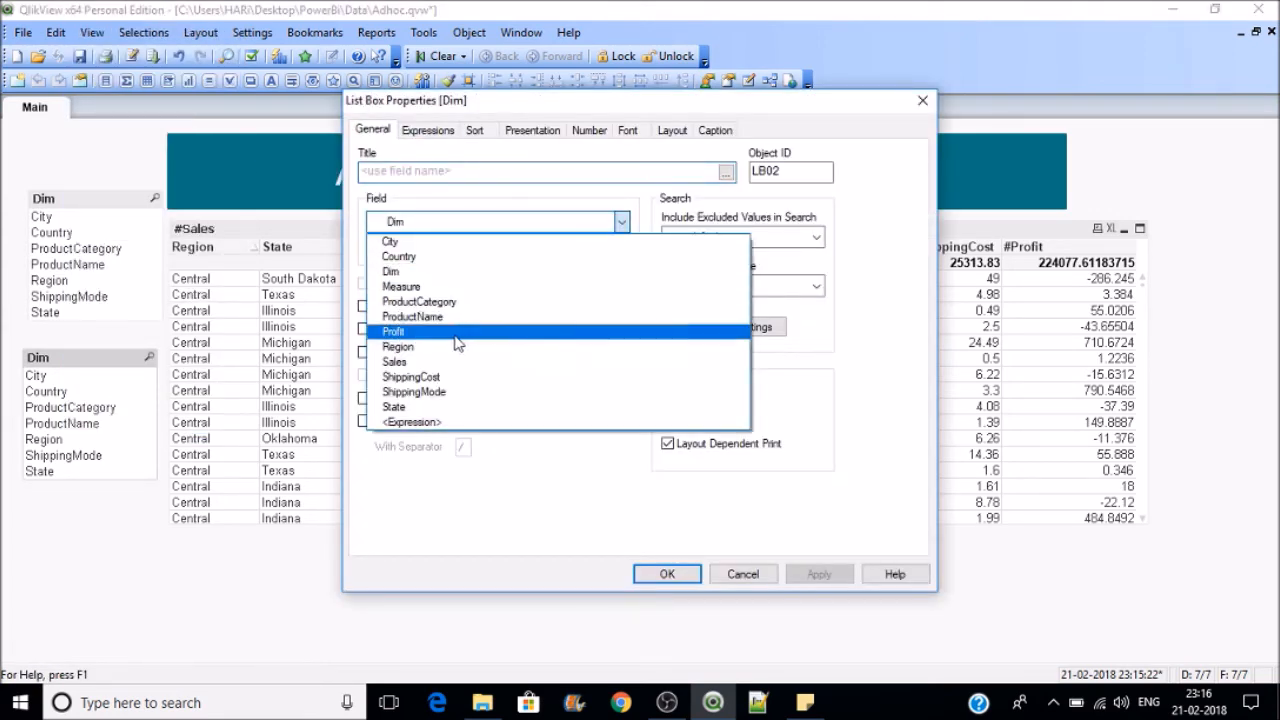
pyautogui.click(430, 287)
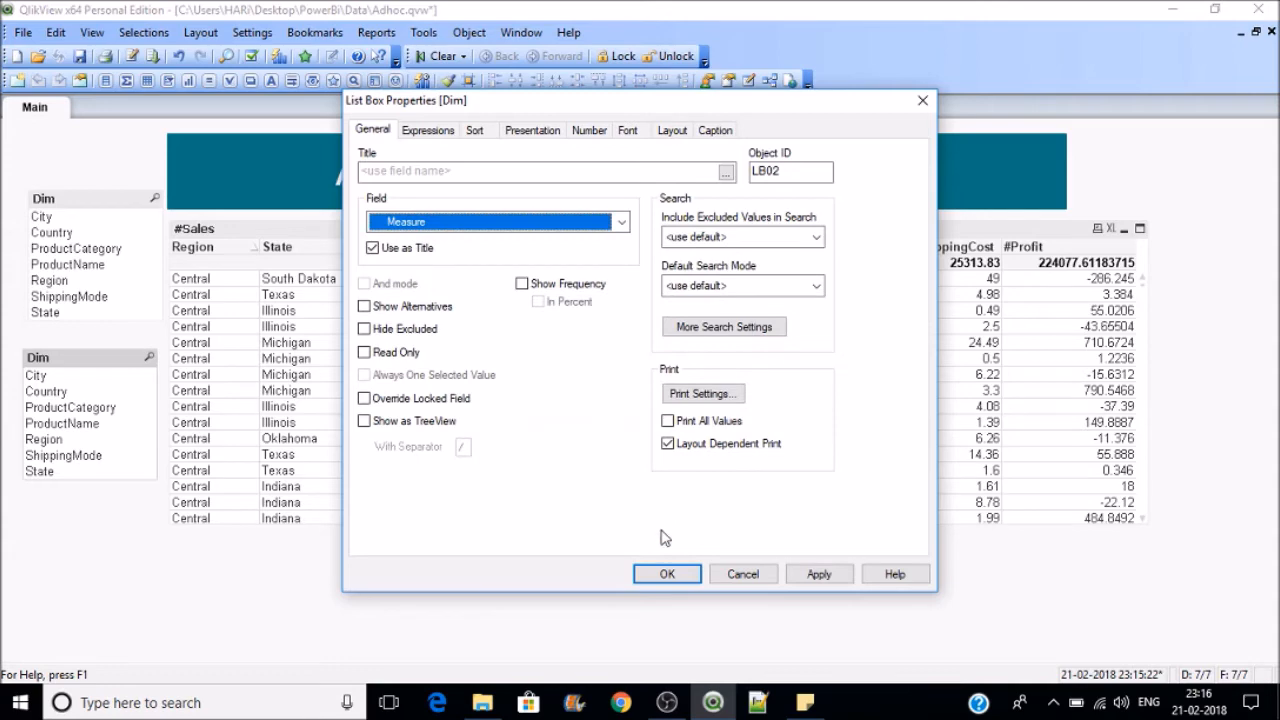
pyautogui.click(667, 574)
pyautogui.moveTo(97, 199); pyautogui.dragTo(85, 204)
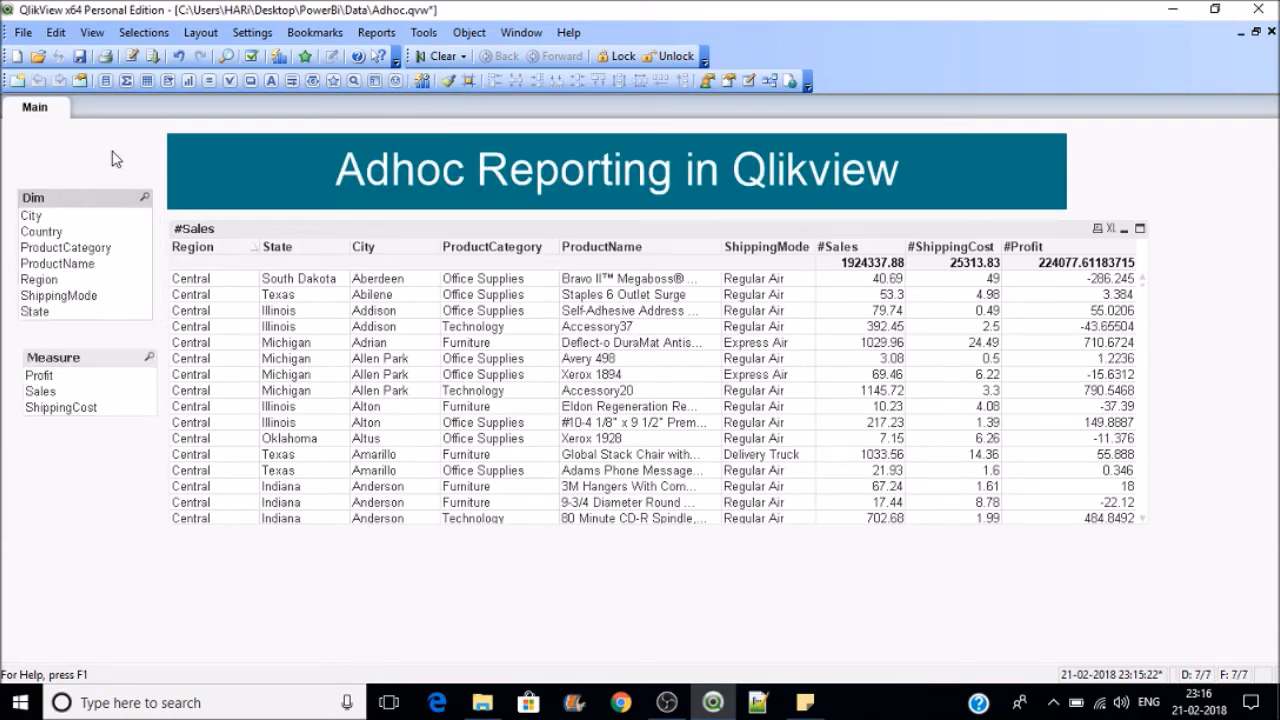
pyautogui.click(79, 57)
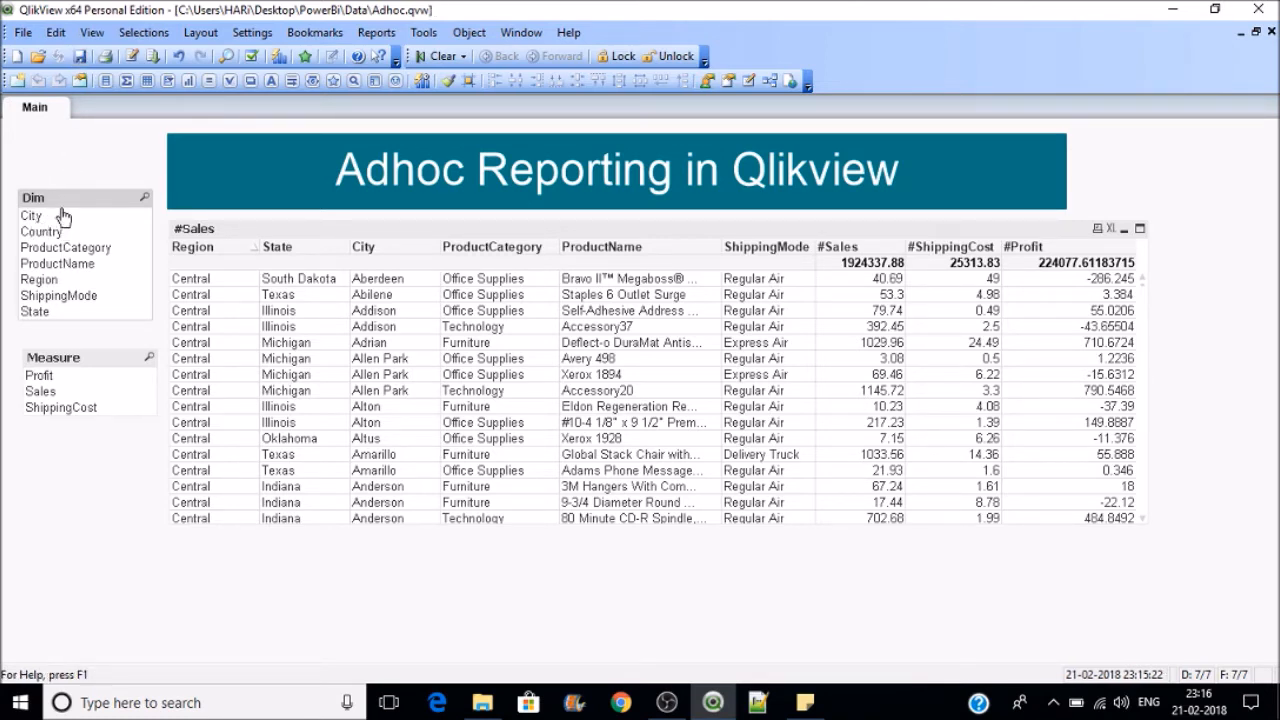
# Step: Add a text object below the straight table containing the expression =GetFieldSelections(Dim)
pyautogui.rightClick(320, 622)
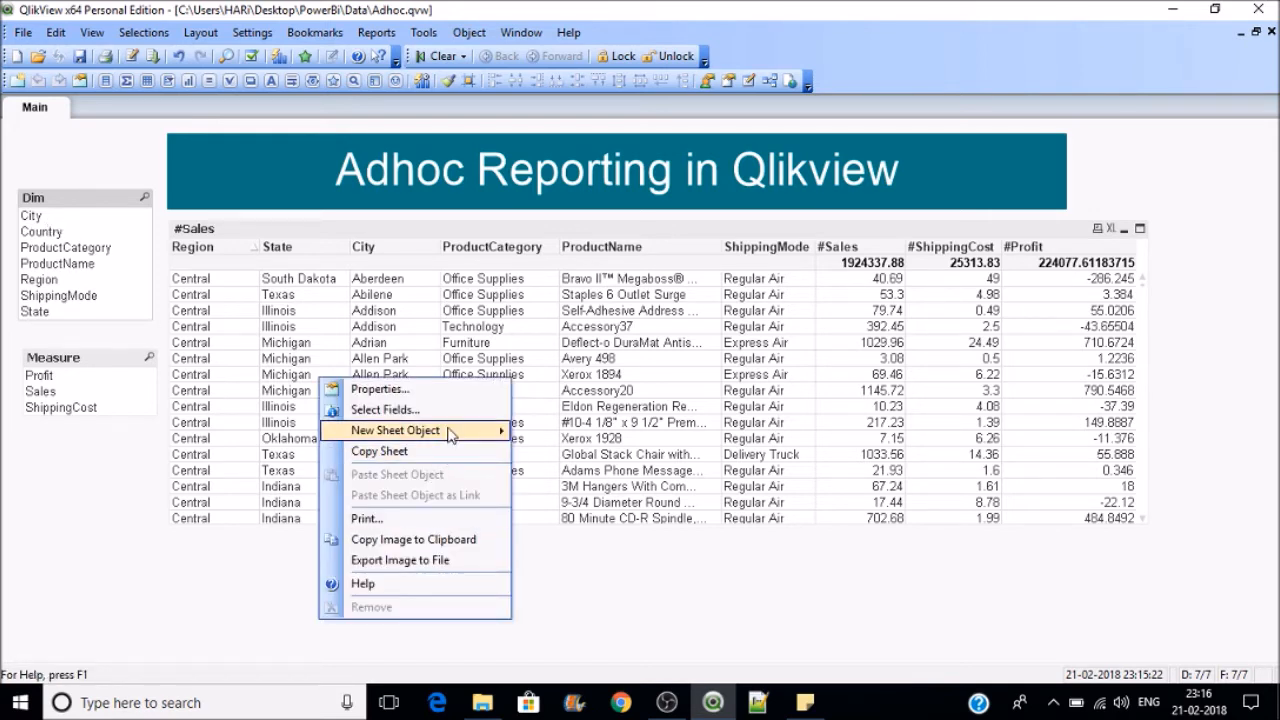
pyautogui.moveTo(450, 434)
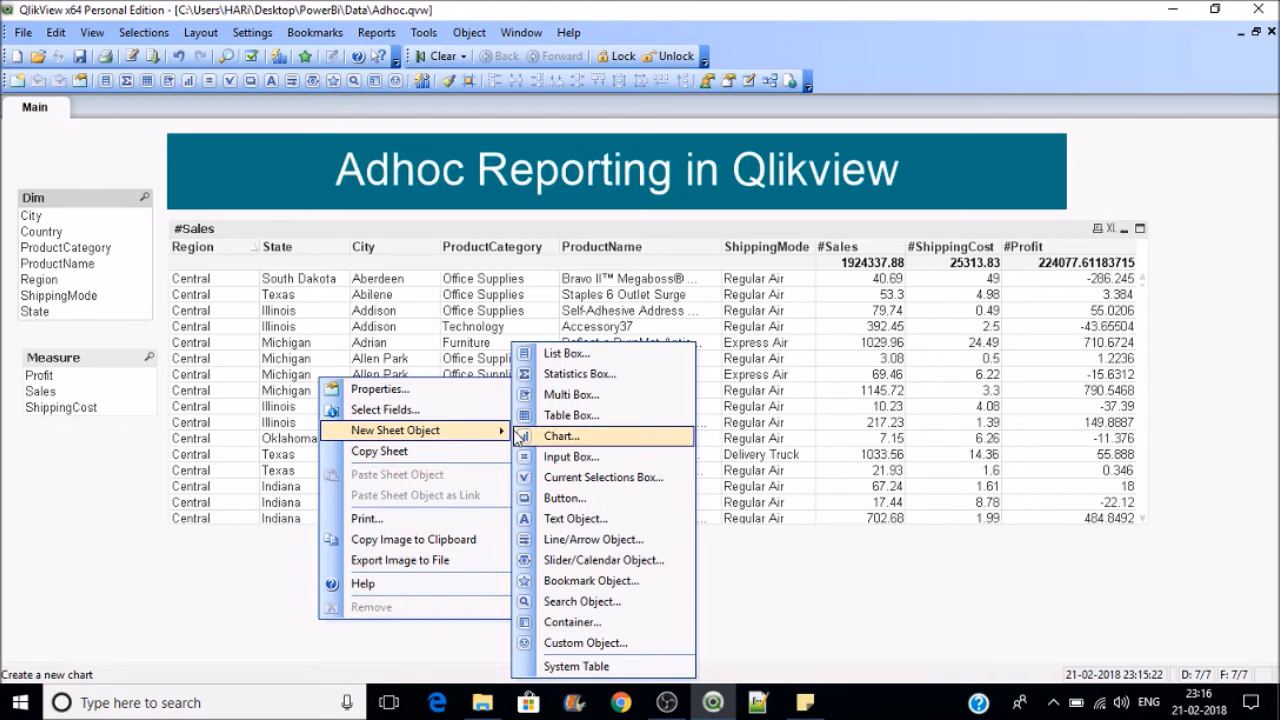
pyautogui.click(607, 521)
pyautogui.write('=getf')
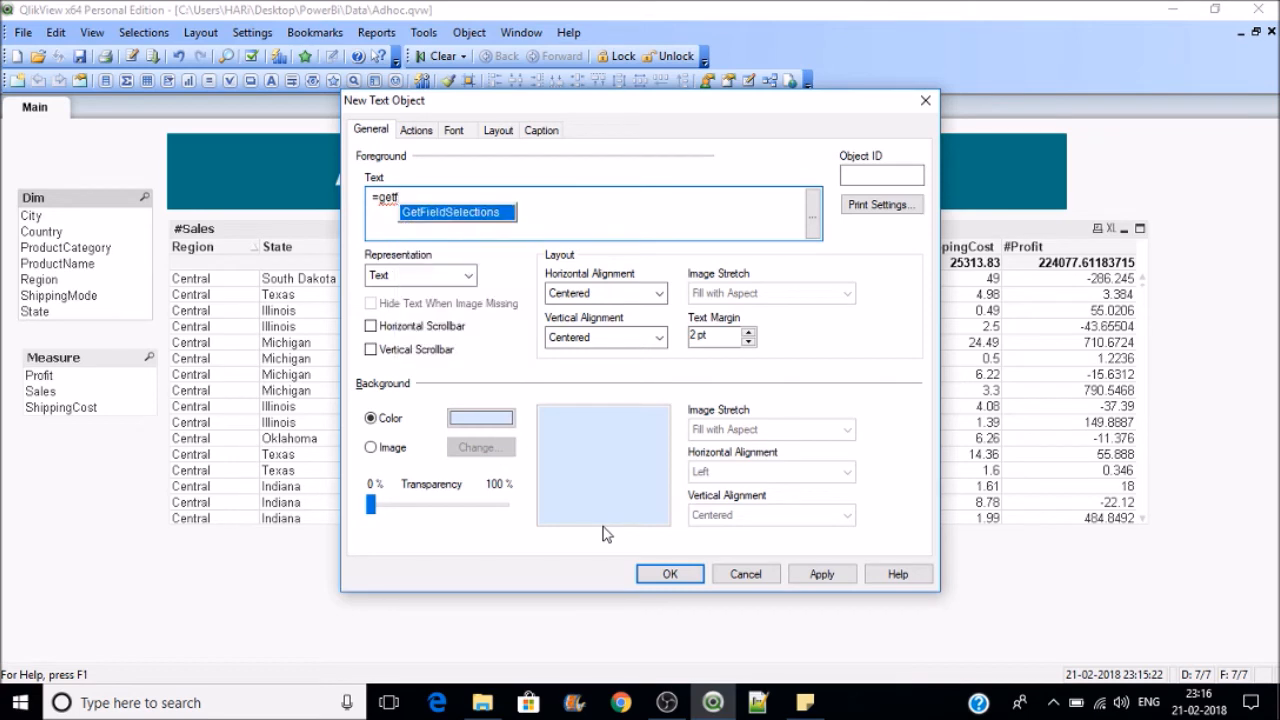
pyautogui.press('Return')
pyautogui.write('(')
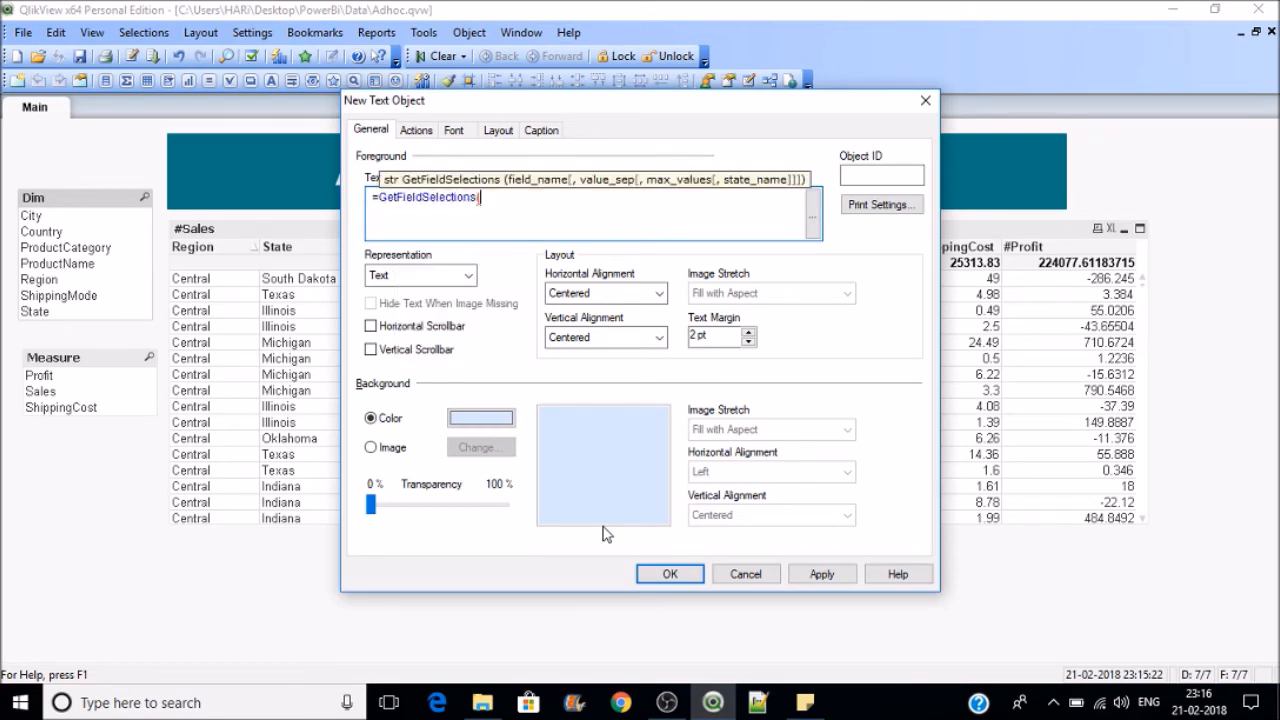
pyautogui.write('Dim')
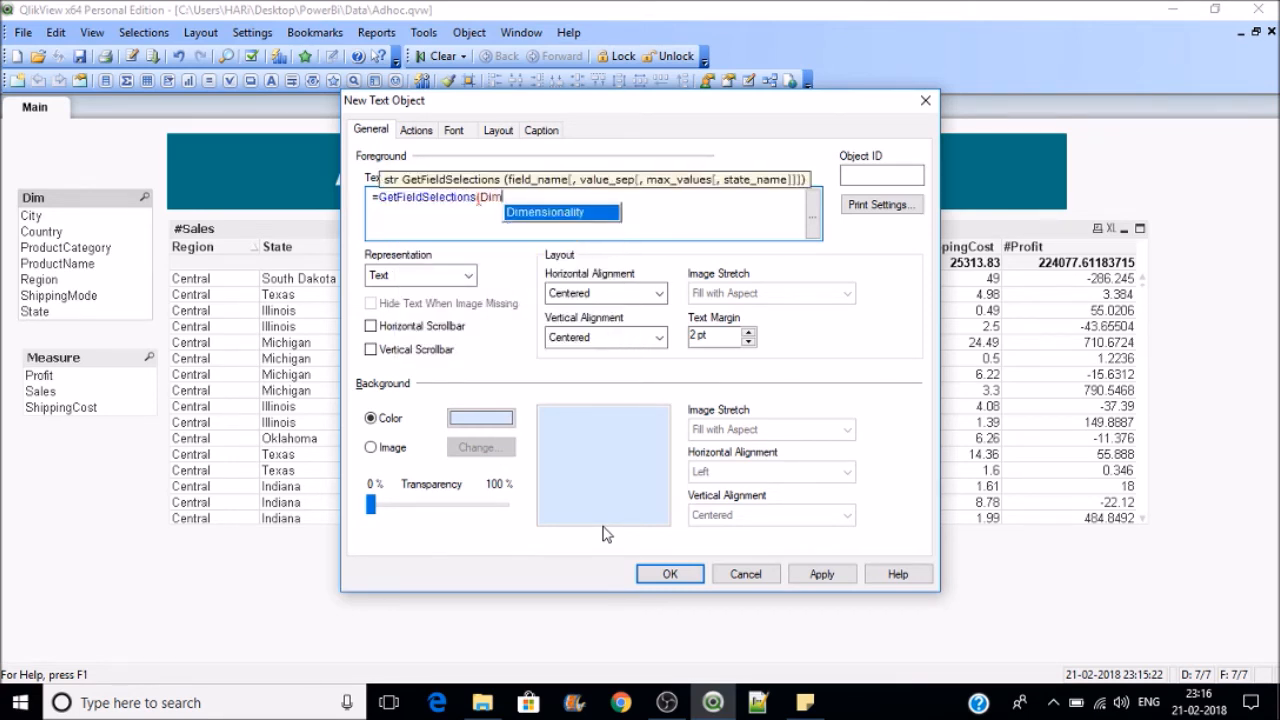
pyautogui.write(')')
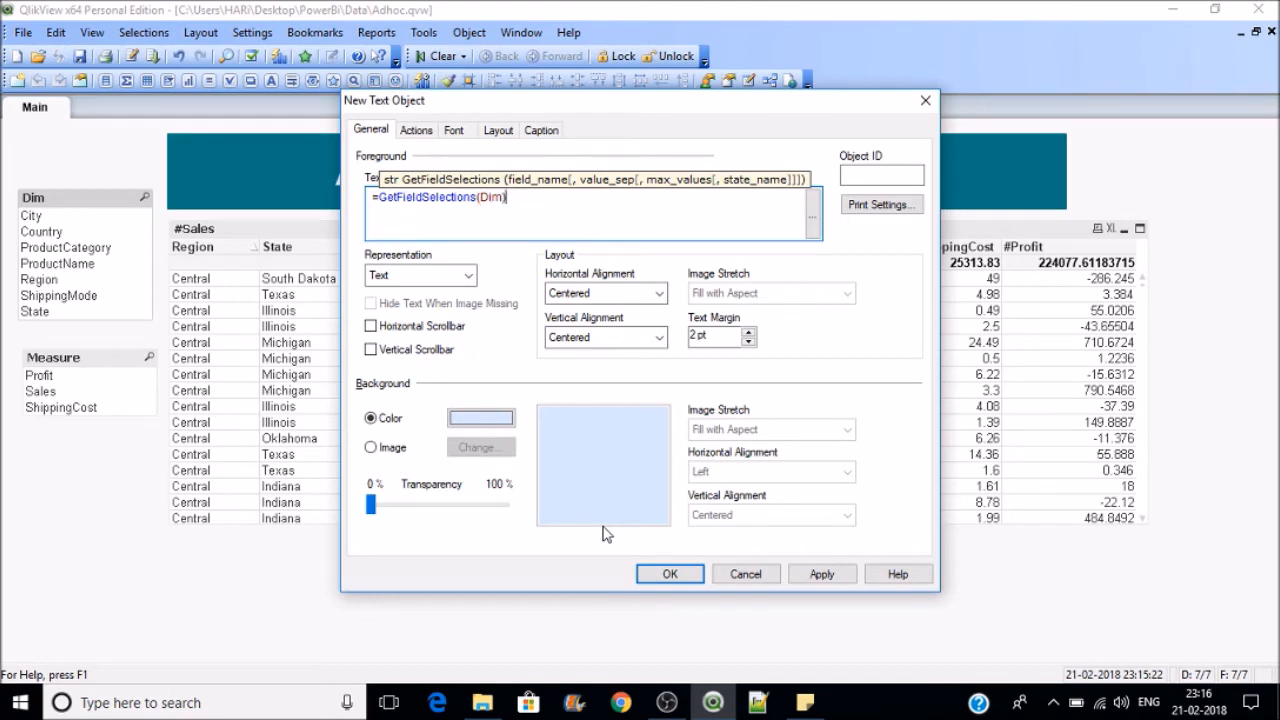
pyautogui.click(668, 572)
pyautogui.moveTo(384, 645); pyautogui.dragTo(397, 585)
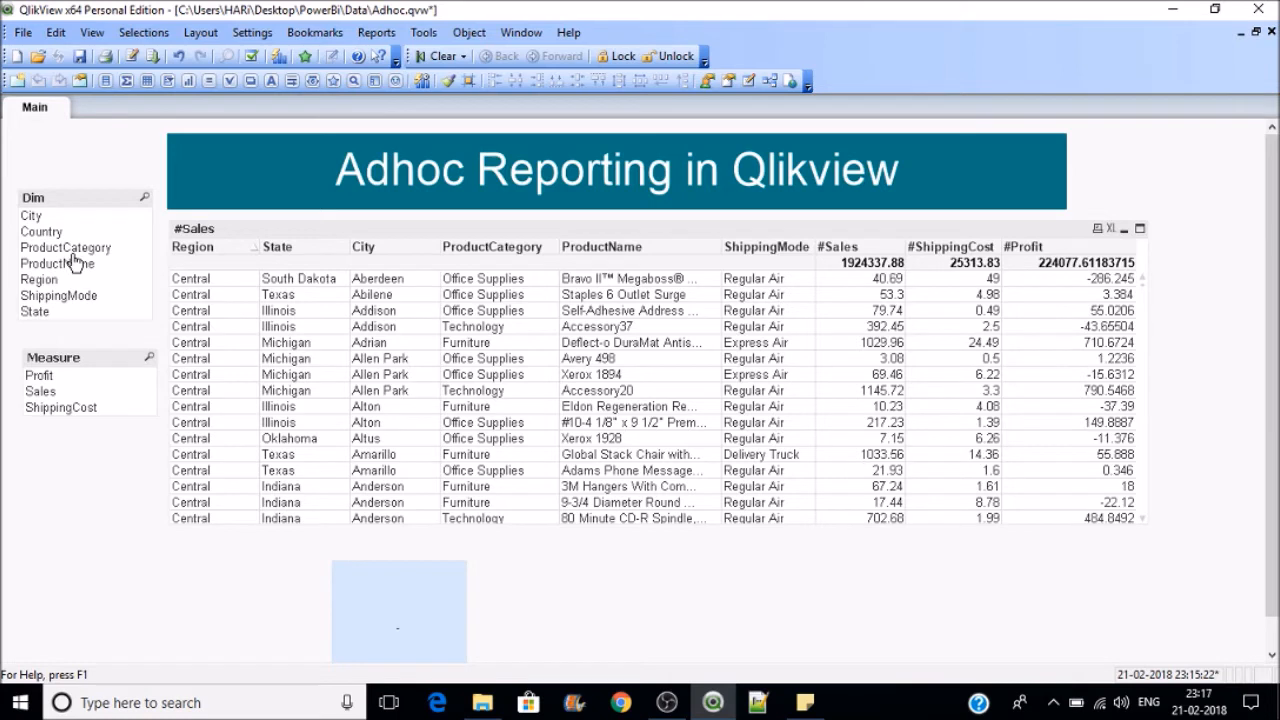
# Step: Test the text object by selecting City, adding Country, and selecting every value in the Dim list box
pyautogui.click(32, 216)
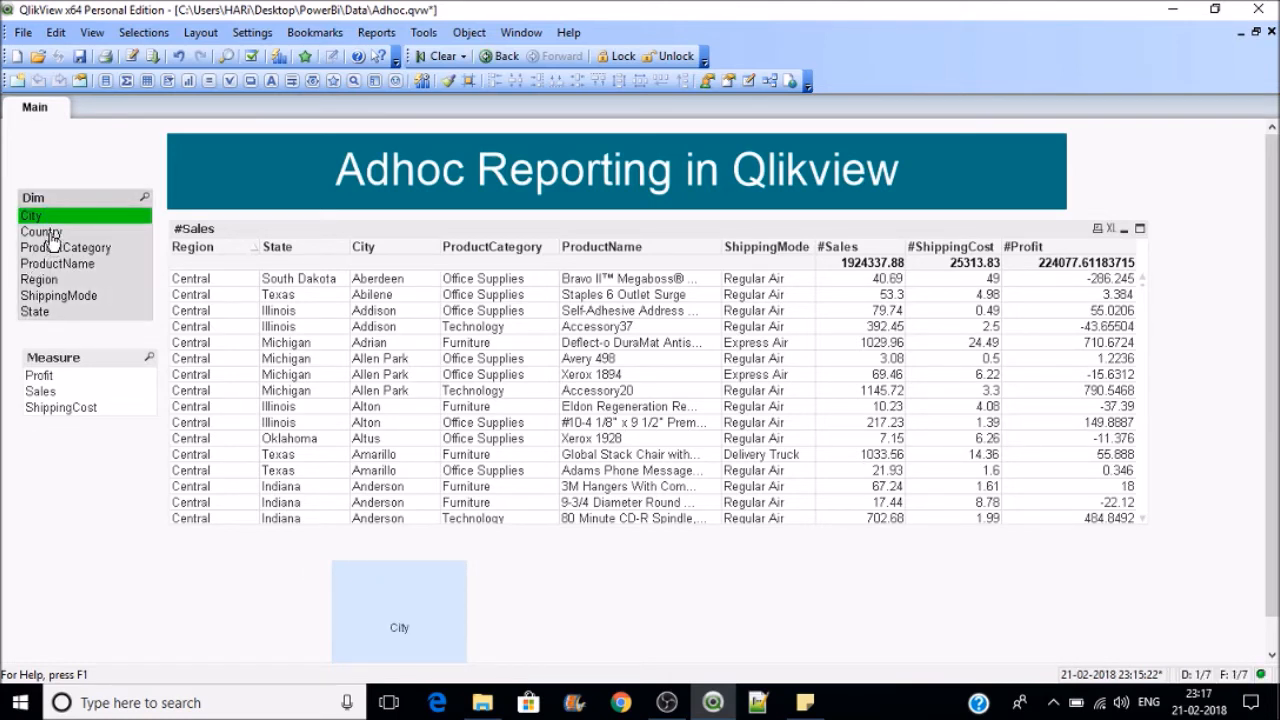
pyautogui.keyDown('ctrl'); pyautogui.click(51, 233); pyautogui.keyUp('ctrl')
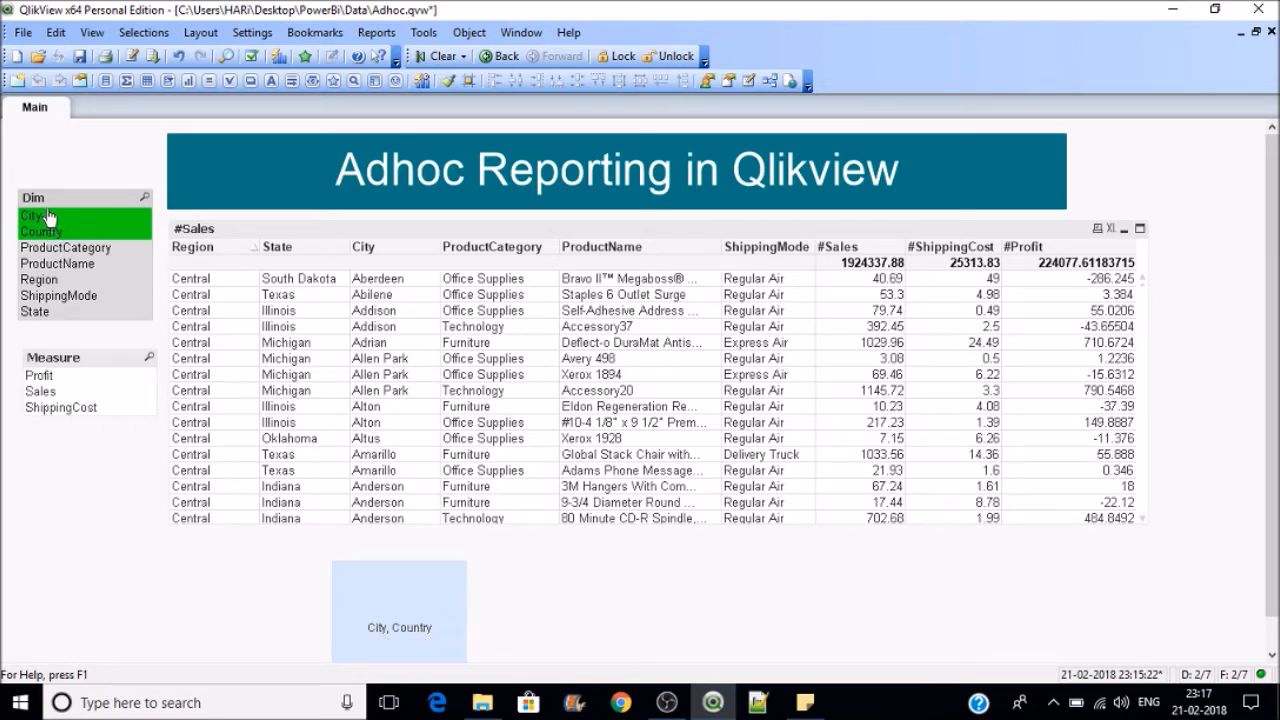
pyautogui.moveTo(51, 226); pyautogui.dragTo(66, 318)
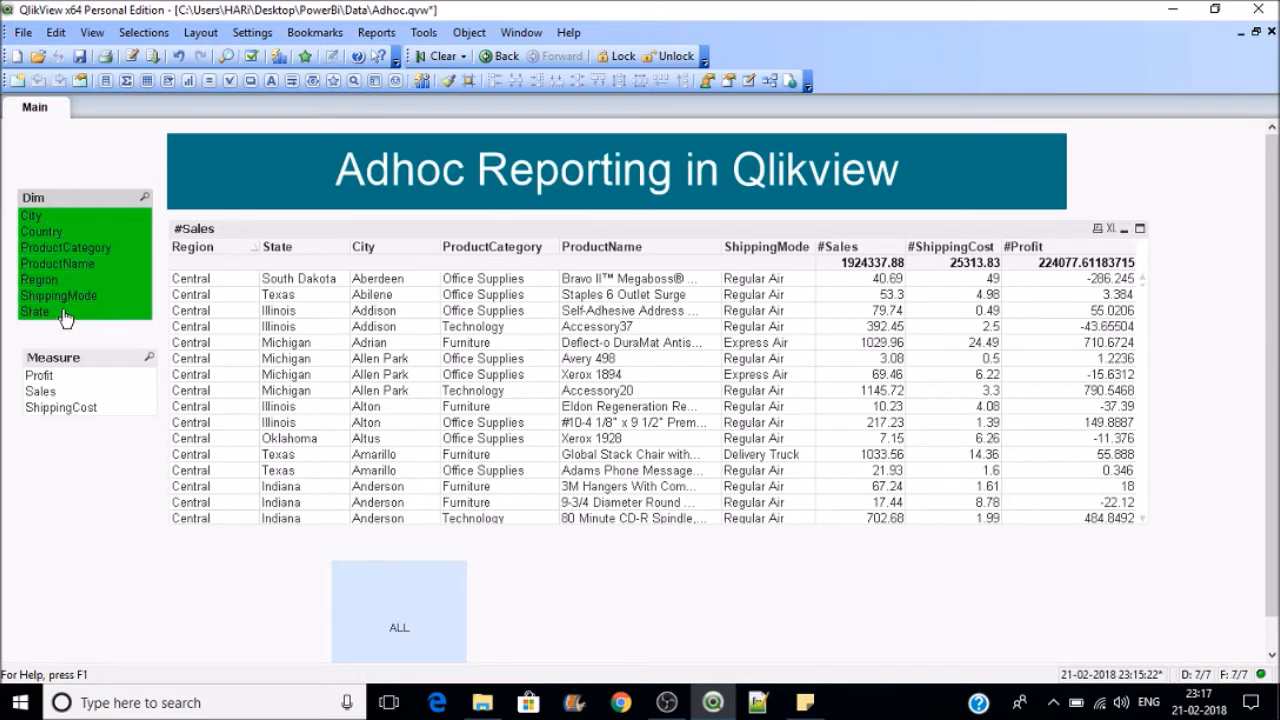
# Step: Move the text object up, making it wider and shorter, and clear all selections after trying City alone in Dim
pyautogui.moveTo(400, 610); pyautogui.dragTo(399, 598)
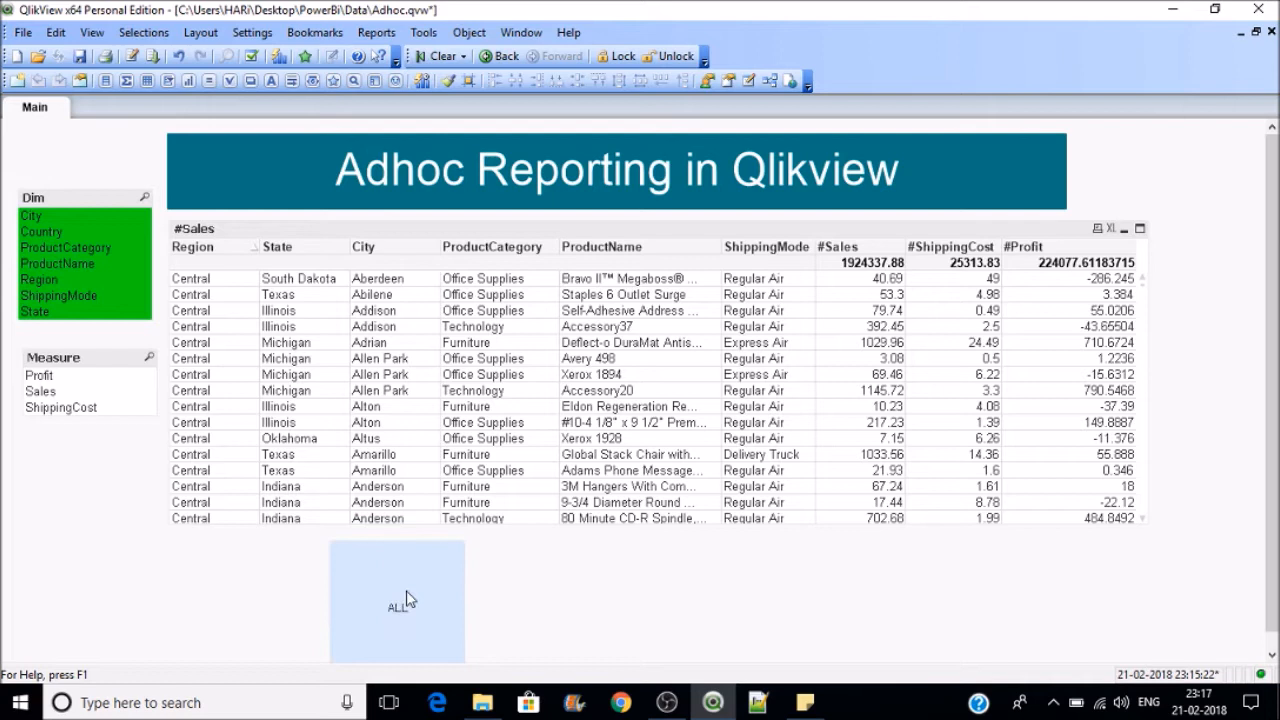
pyautogui.moveTo(465, 600); pyautogui.dragTo(503, 595)
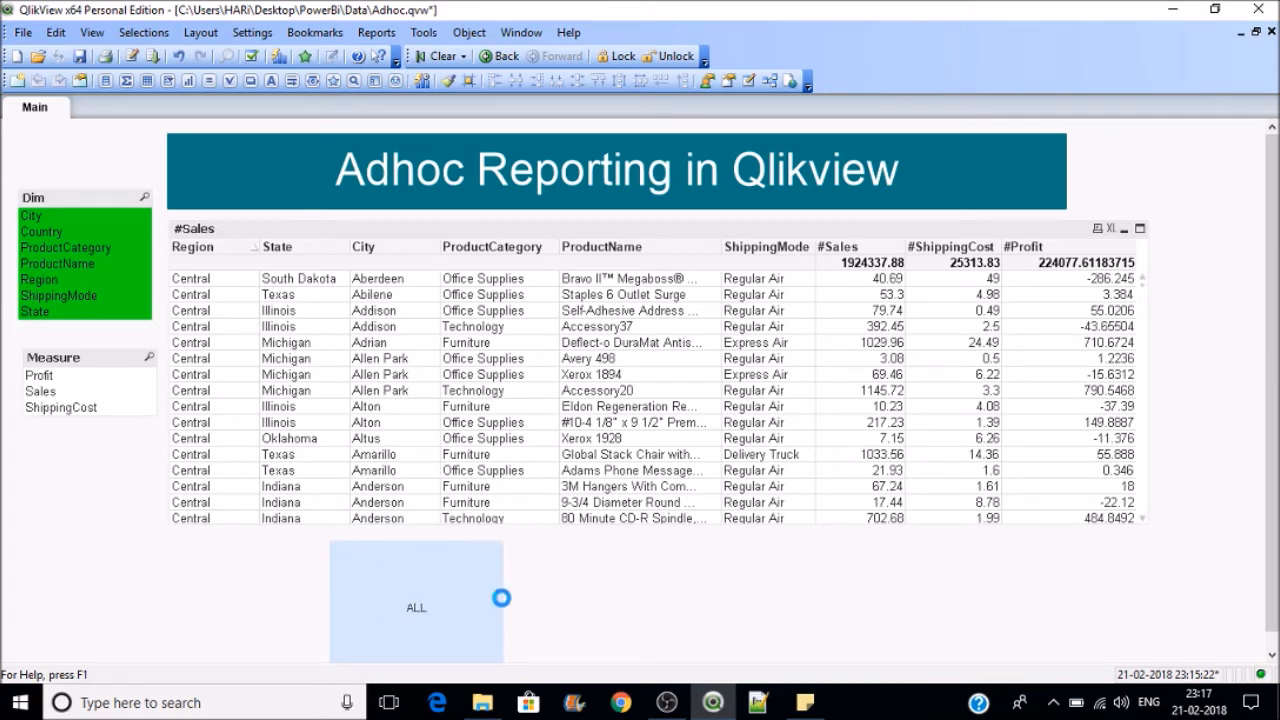
pyautogui.scroll(-1, 1183, 506)
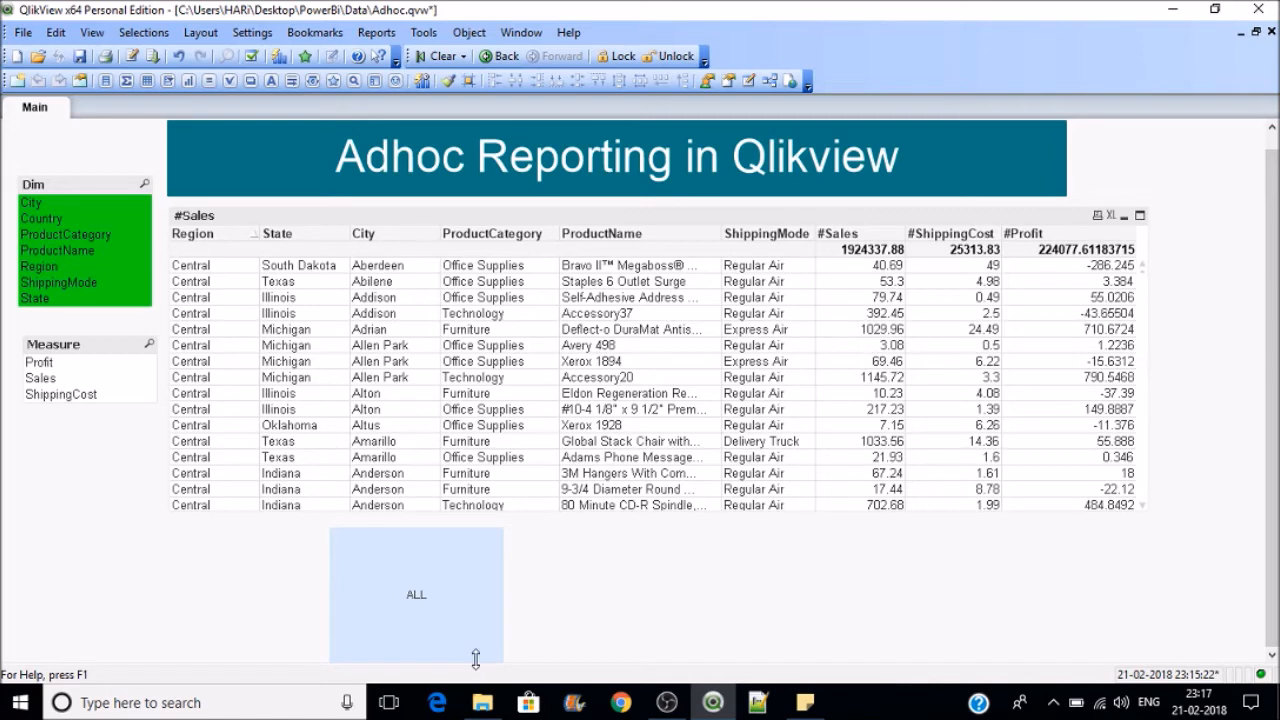
pyautogui.moveTo(476, 660); pyautogui.dragTo(476, 638)
pyautogui.click(48, 216)
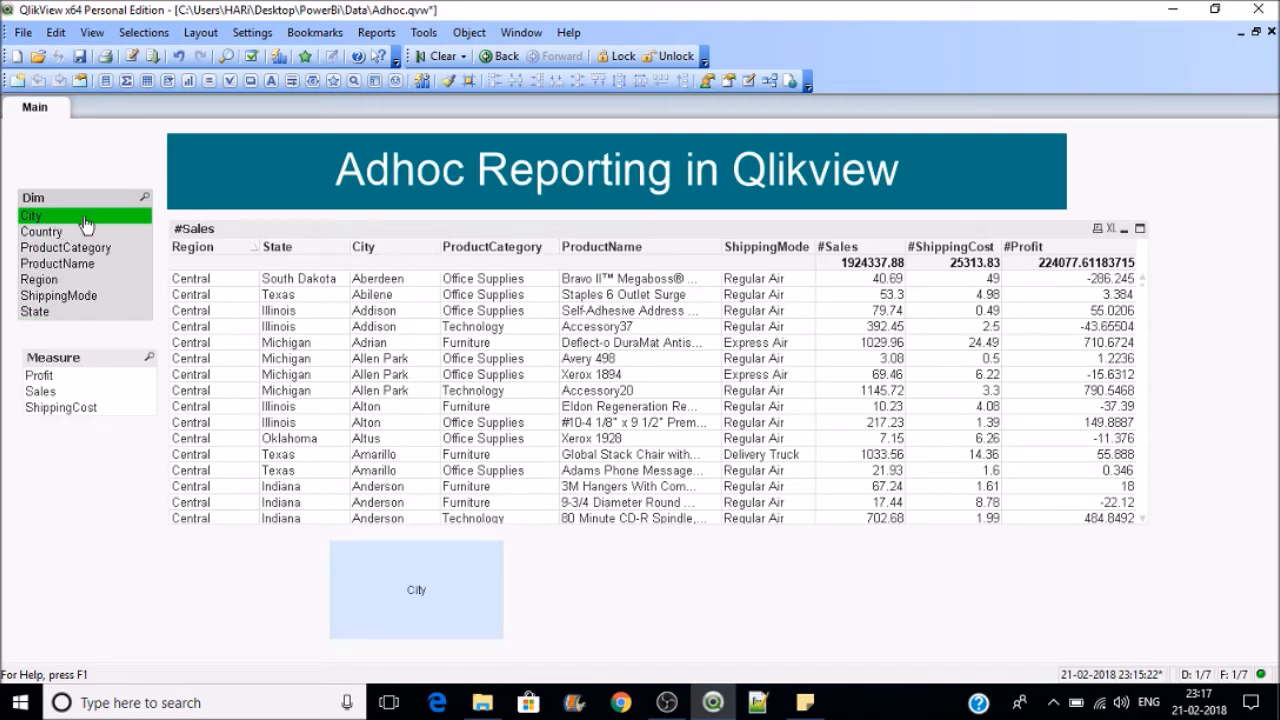
pyautogui.click(447, 57)
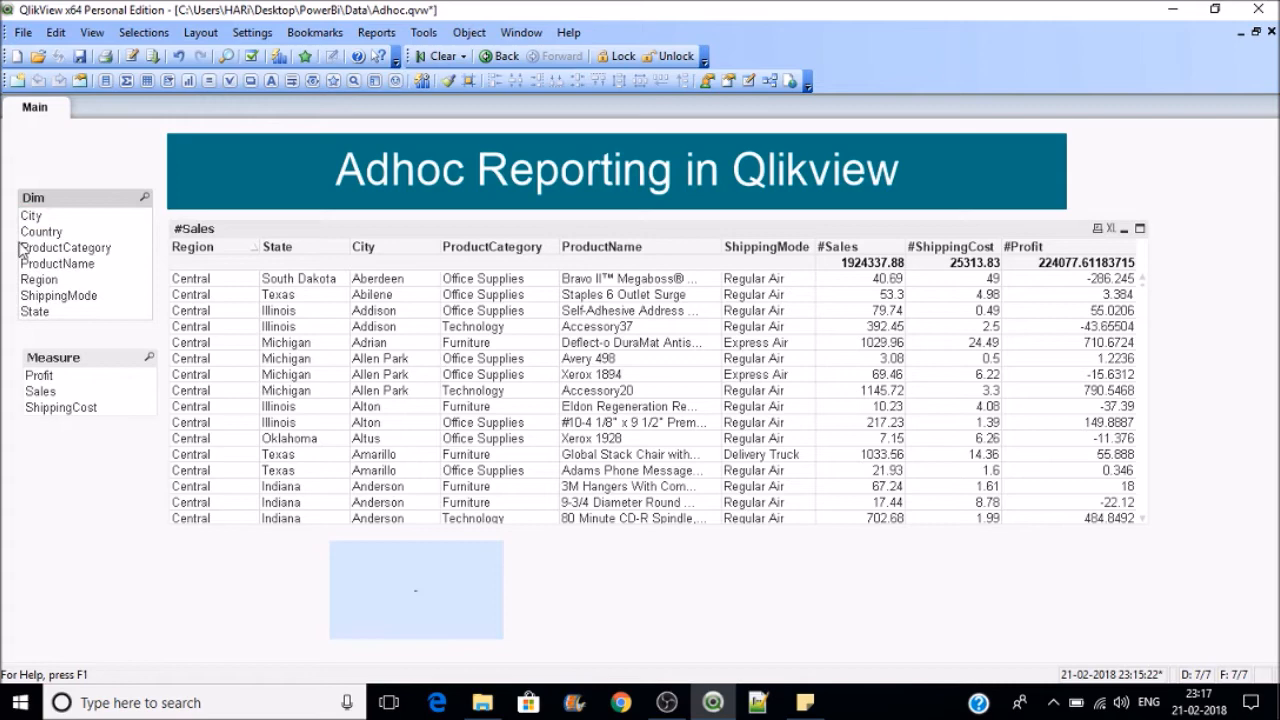
# Step: Set the straight table's conditional expression for the Region dimension to GetFieldSelections(Dim)
pyautogui.rightClick(671, 264)
pyautogui.click(712, 277)
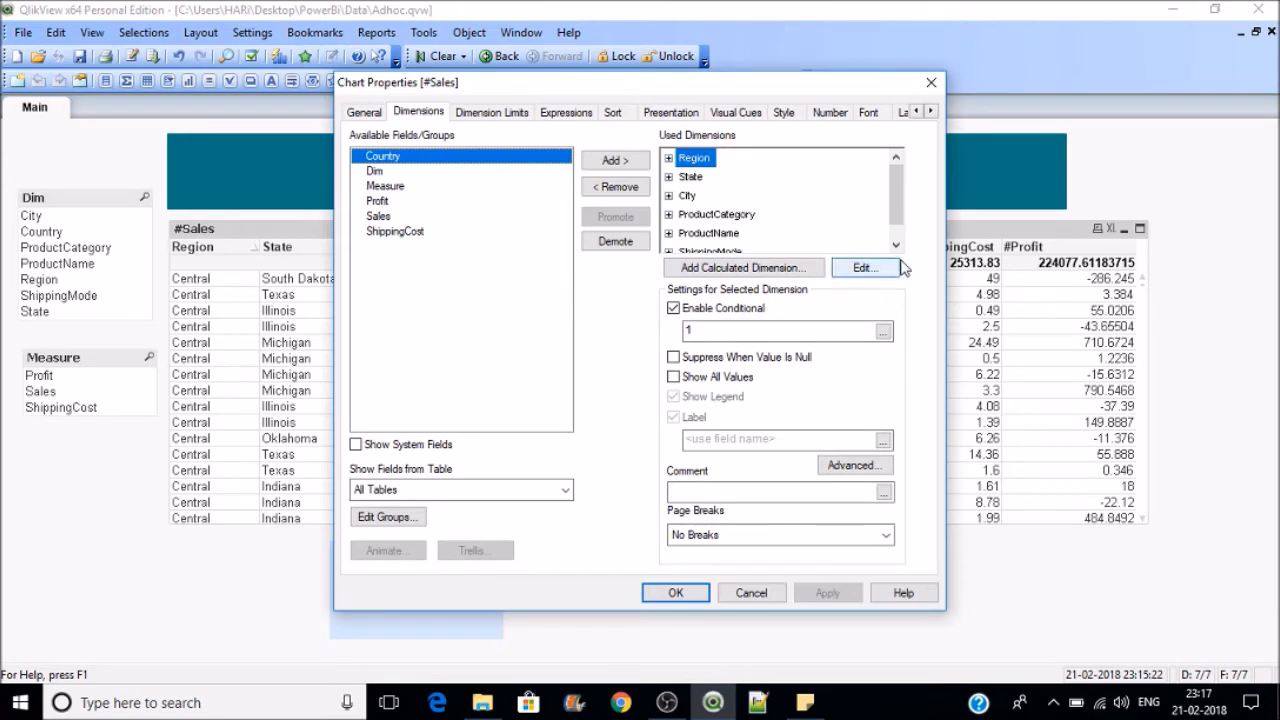
pyautogui.click(750, 332)
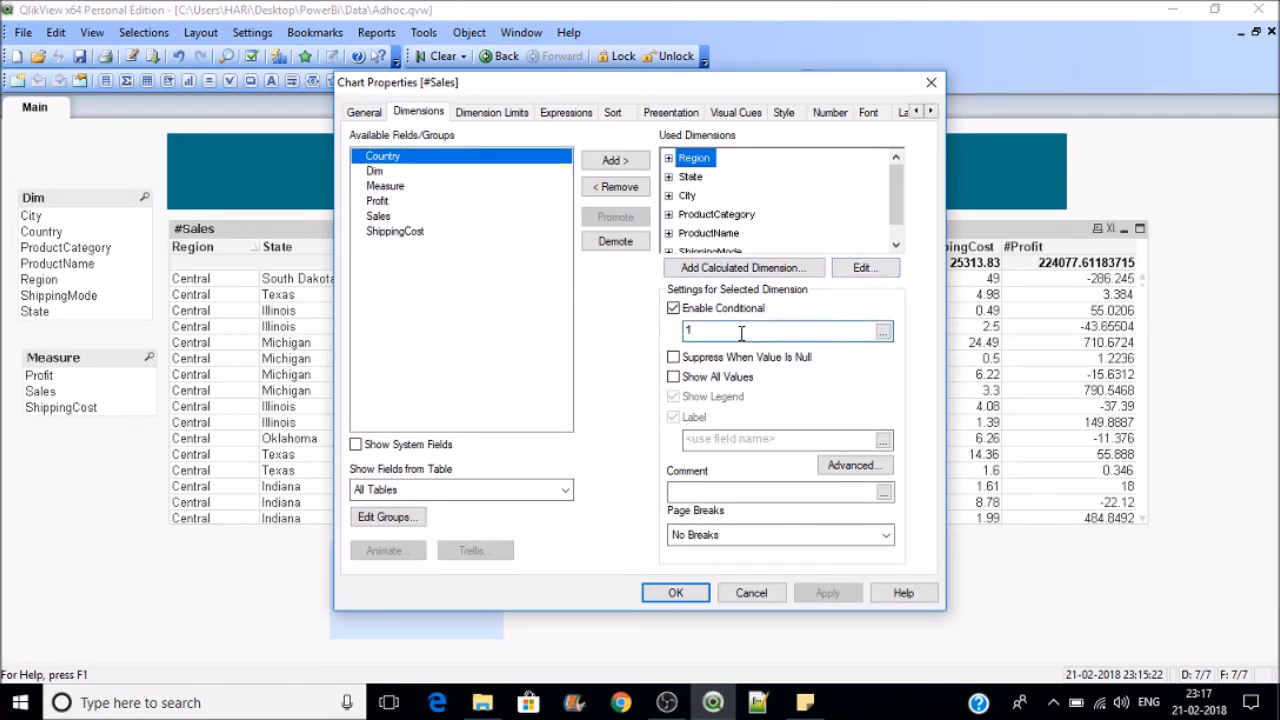
pyautogui.doubleClick(689, 331)
pyautogui.press('BackSpace')
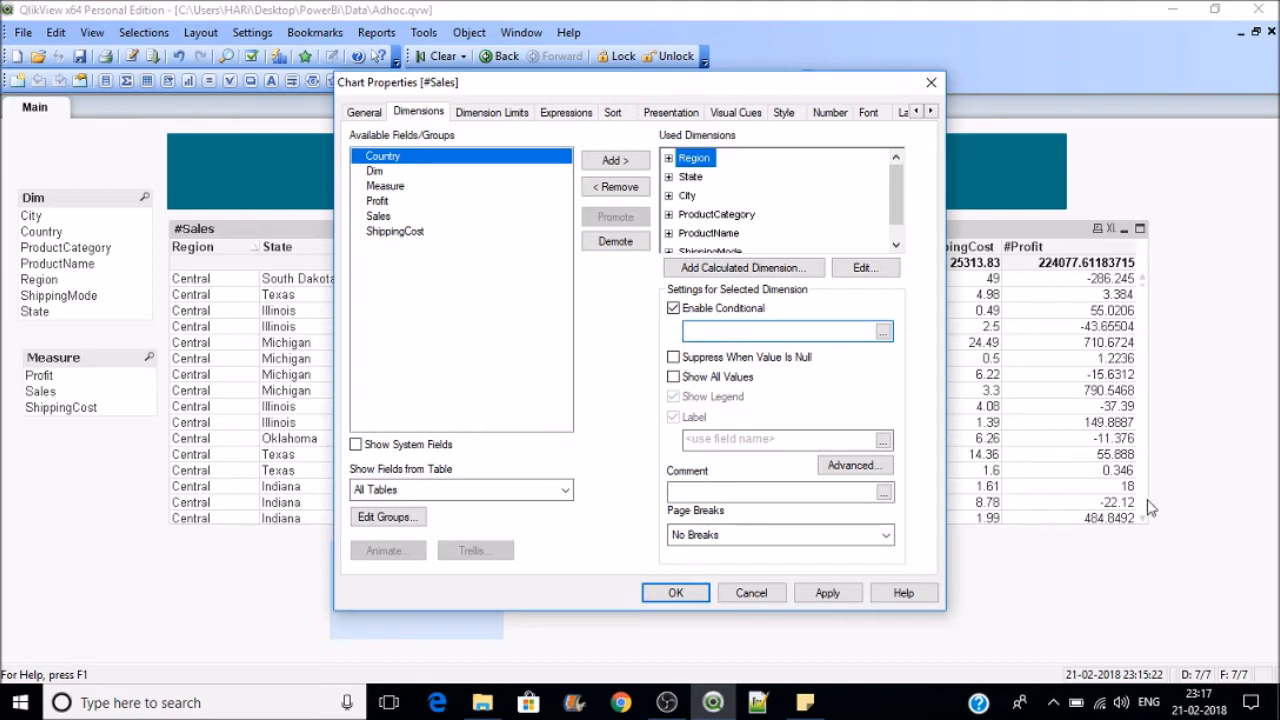
pyautogui.write('GetFieldSelections(Dim)')
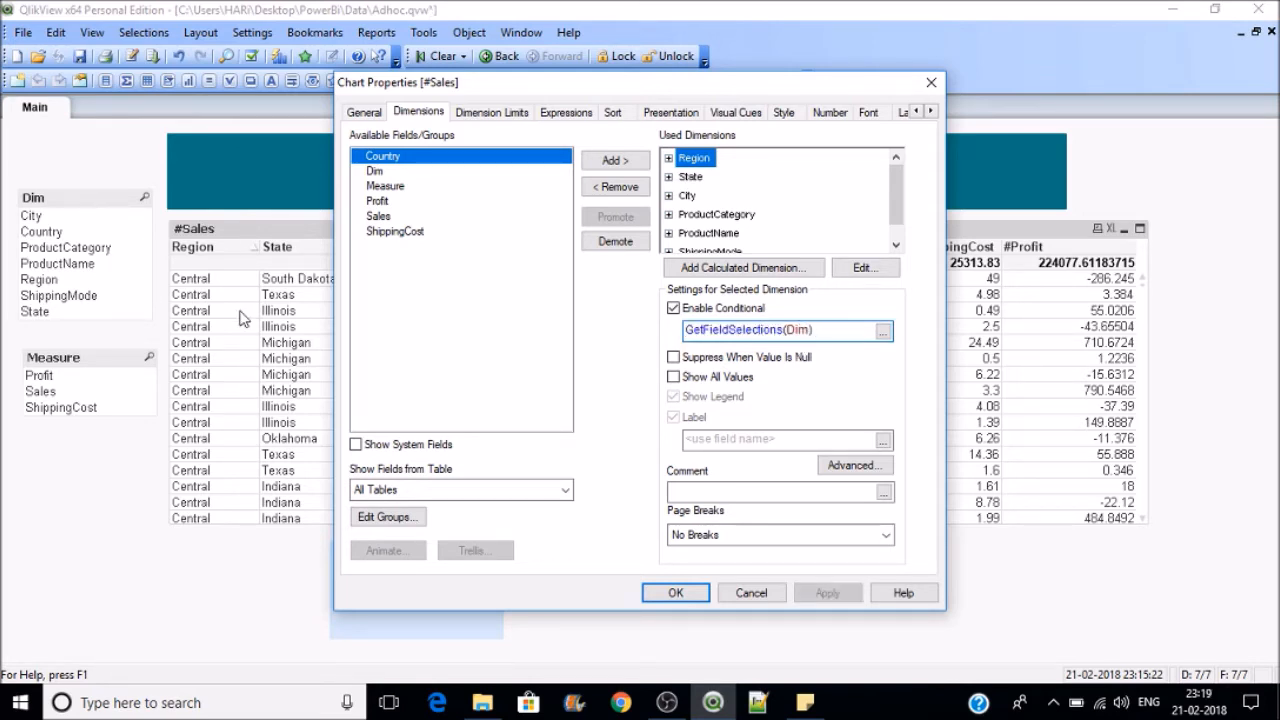
pyautogui.click(789, 332)
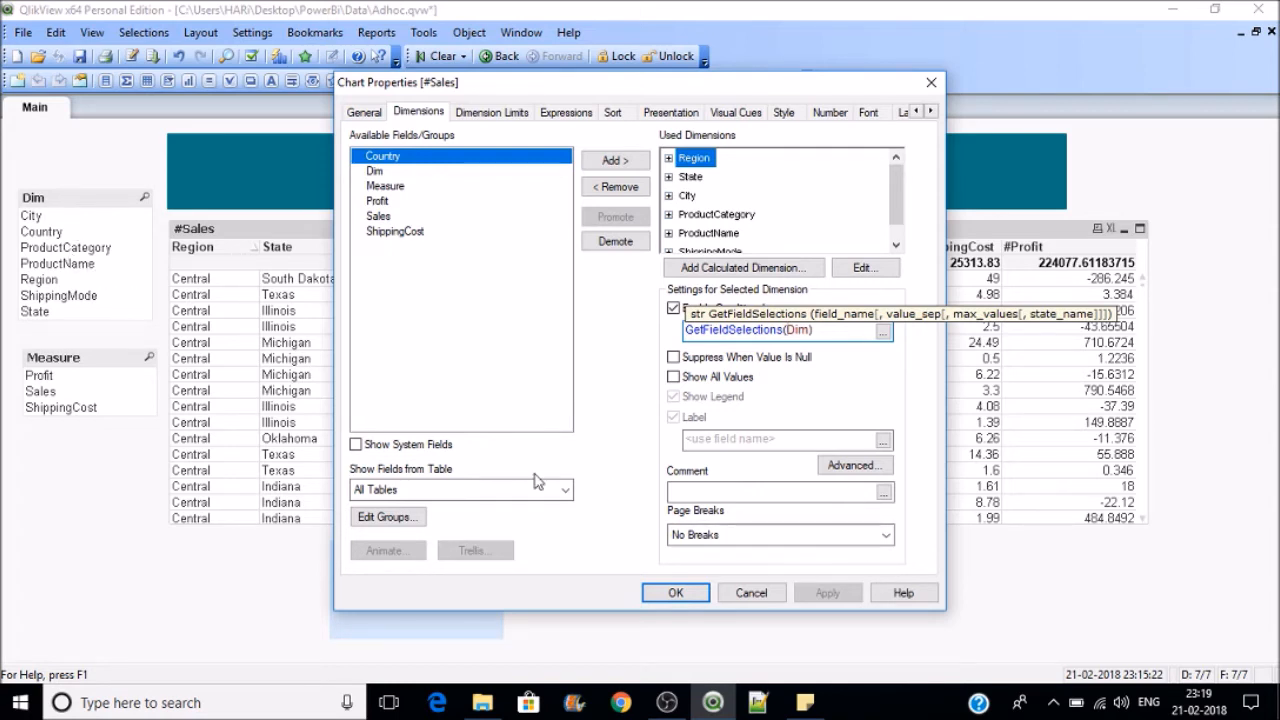
pyautogui.click(677, 593)
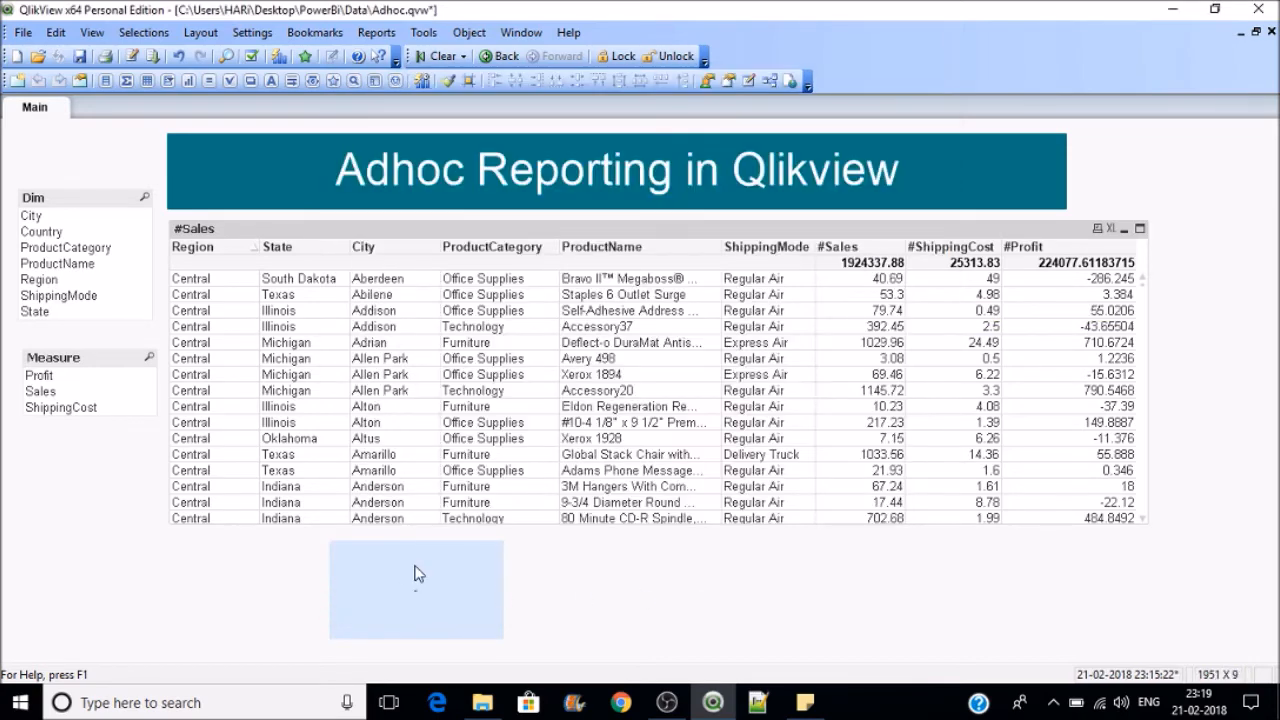
# Step: Select all Dim values and add ',' as the value separator in the text object's expression, making it =GetFieldSelections(Dim,',')
pyautogui.moveTo(72, 220); pyautogui.dragTo(80, 325)
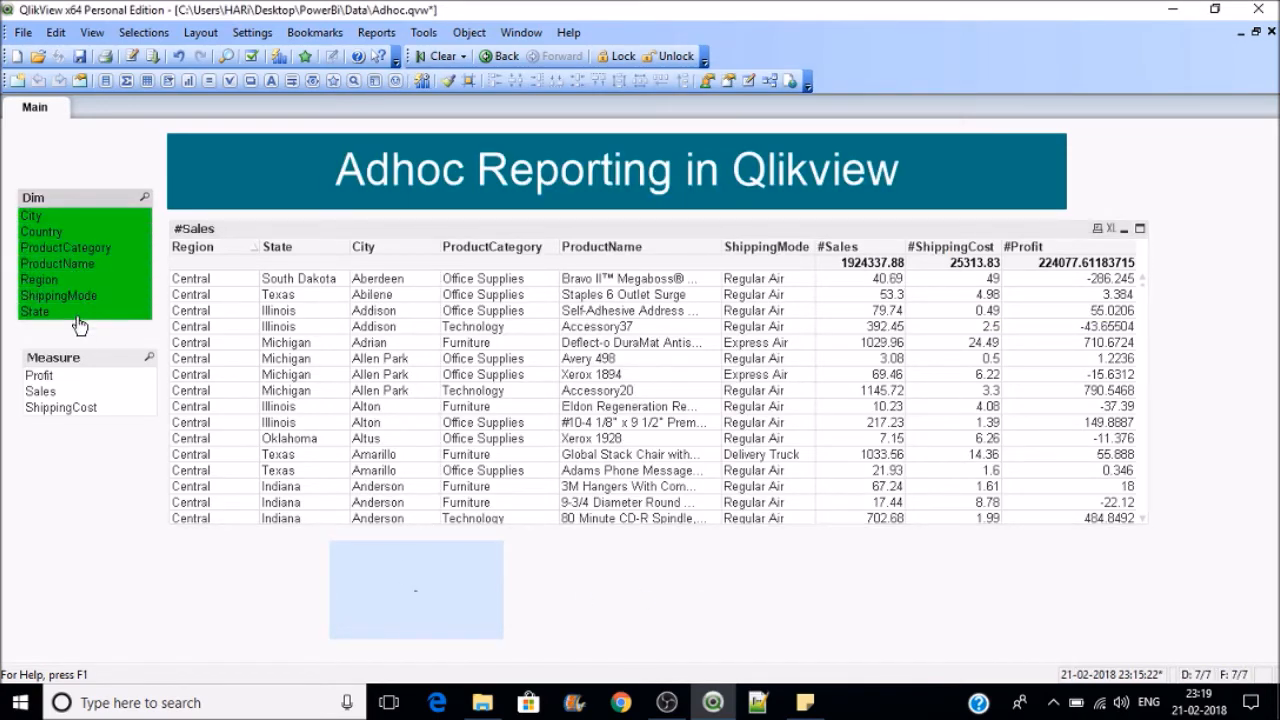
pyautogui.rightClick(470, 590)
pyautogui.click(532, 440)
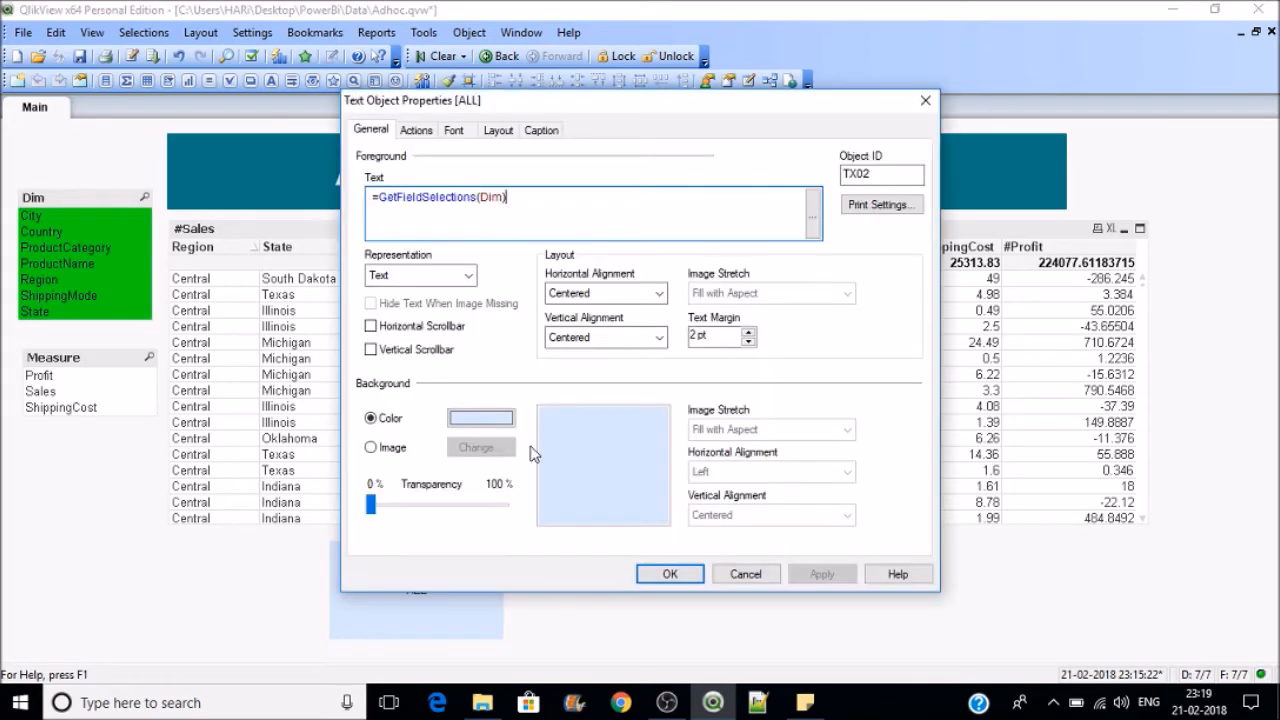
pyautogui.click(482, 197)
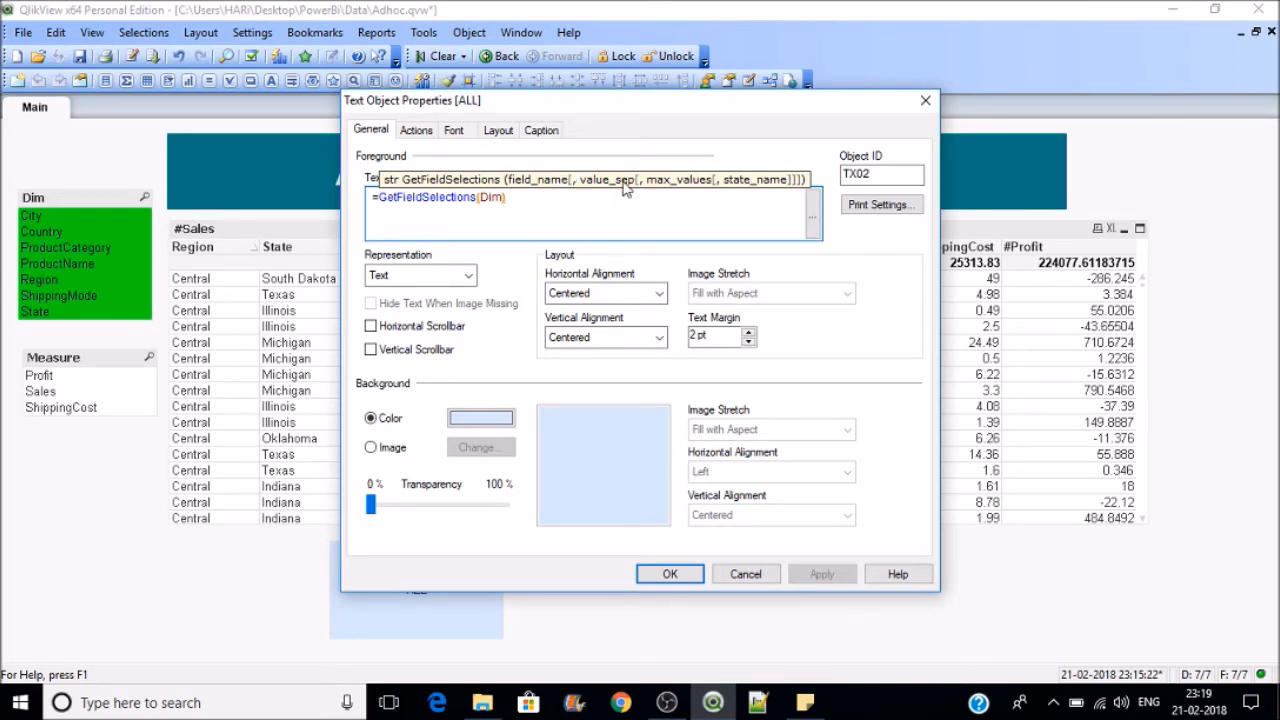
pyautogui.write(",',")
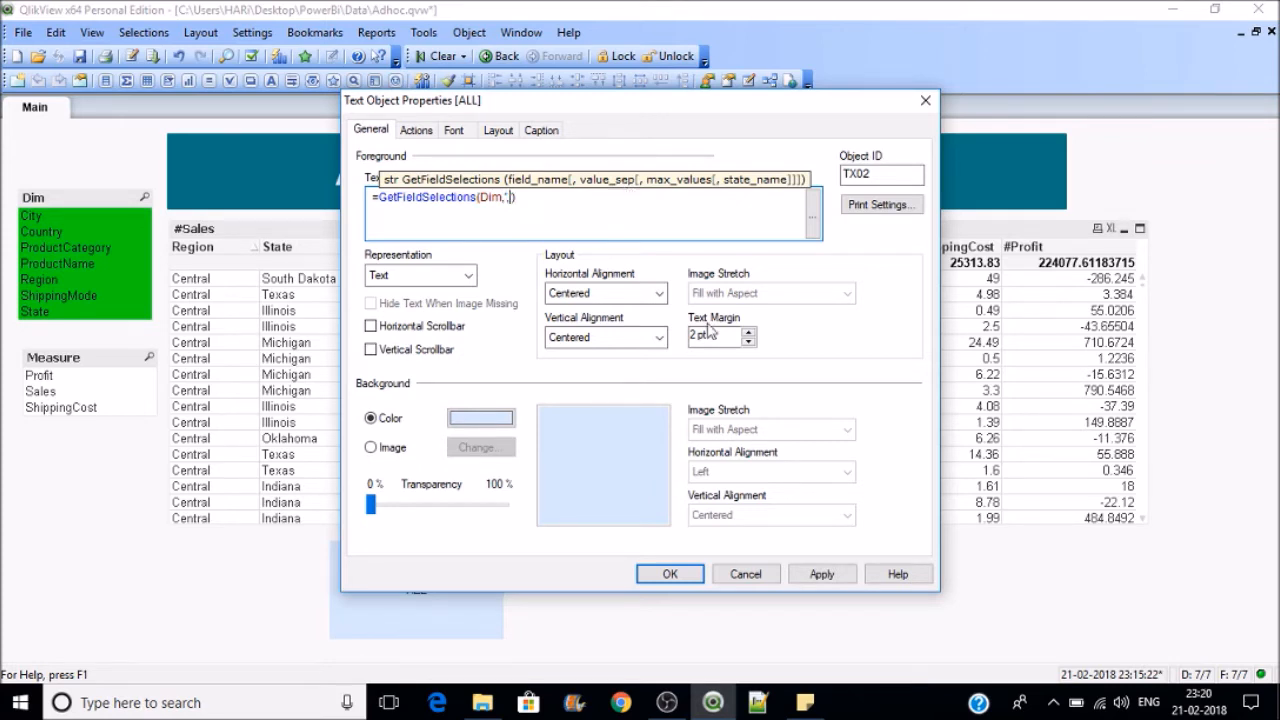
pyautogui.click(822, 574)
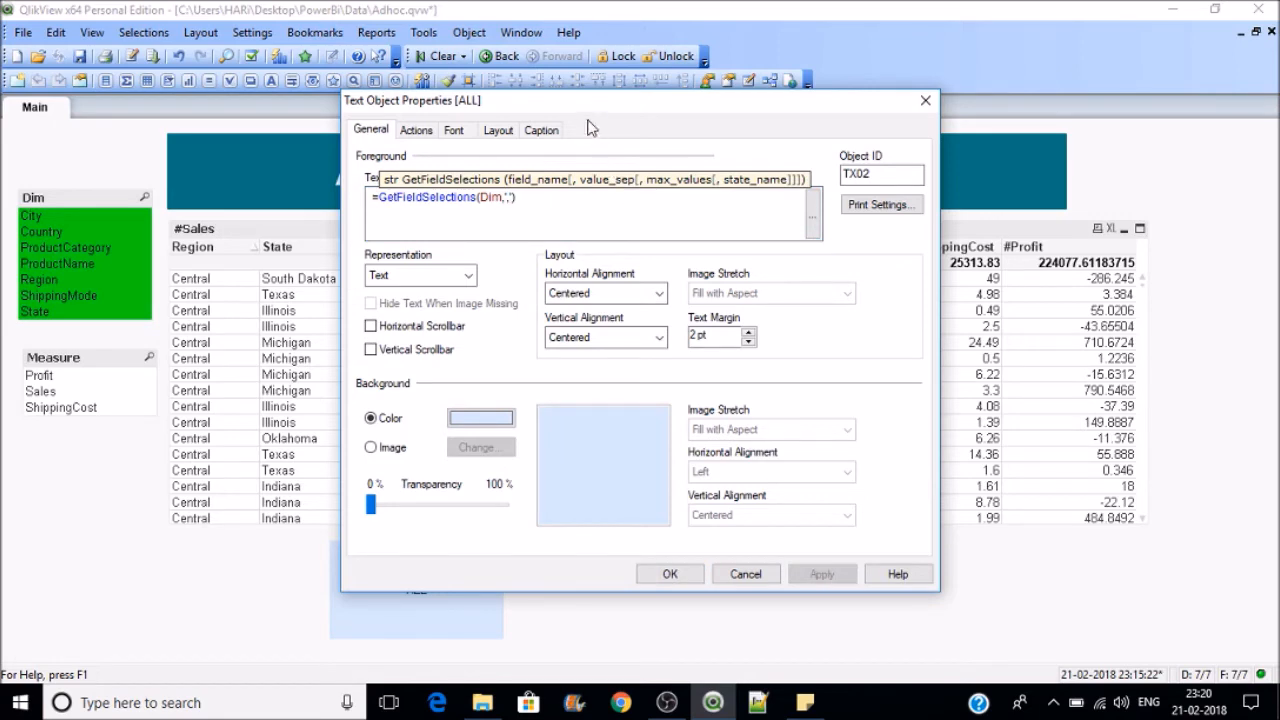
pyautogui.moveTo(584, 114); pyautogui.dragTo(796, 139)
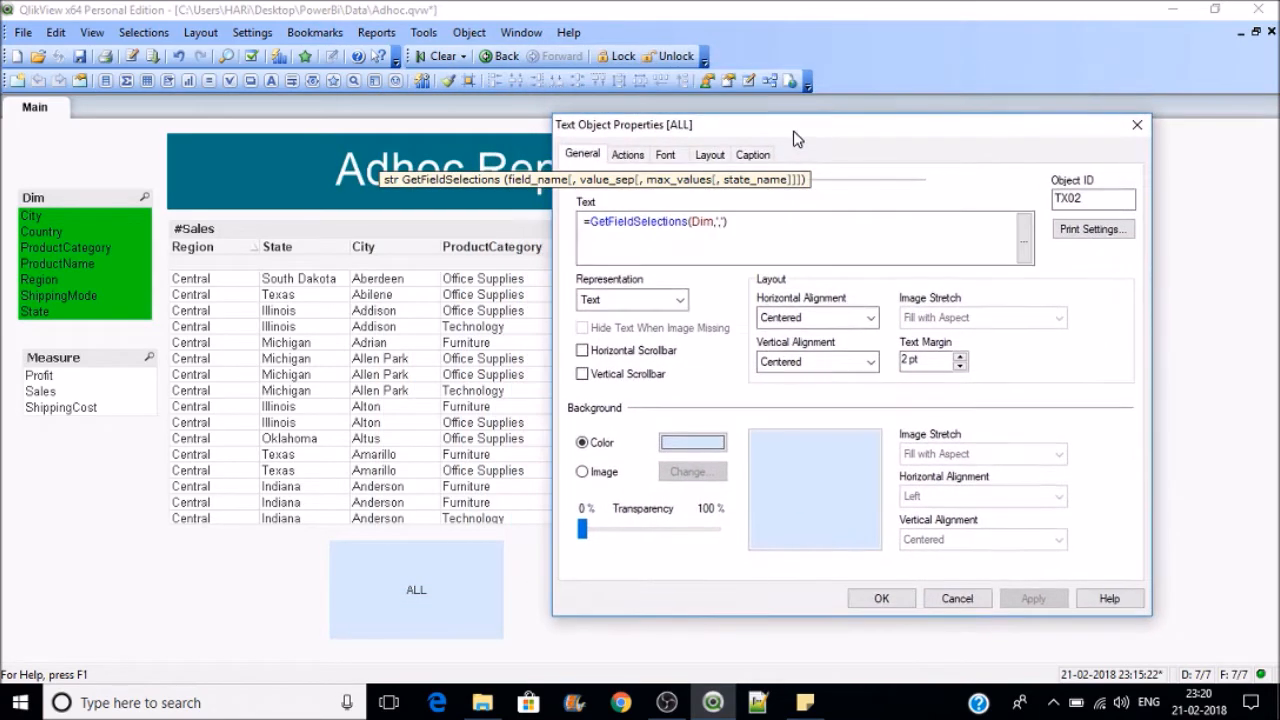
# Step: Try Count(Dim) as the maximum number of values in the text object's GetFieldSelections expression
pyautogui.click(725, 222)
pyautogui.write(')')
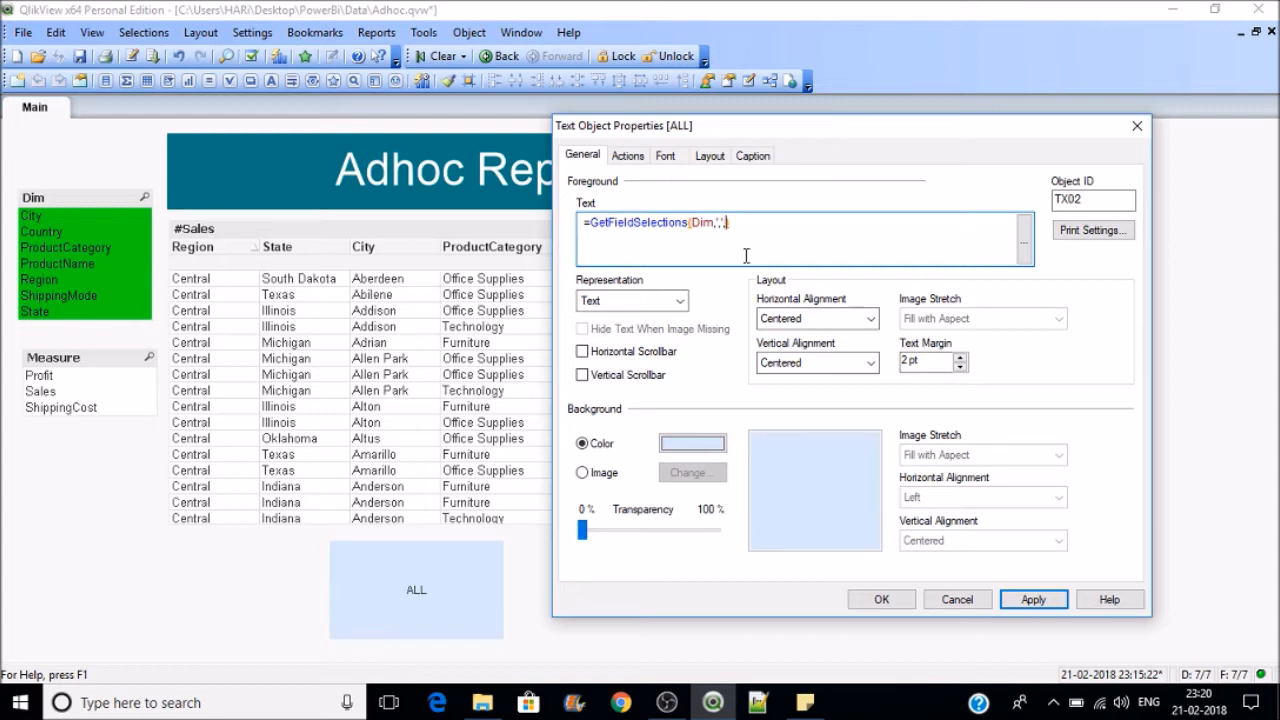
pyautogui.write(',Count')
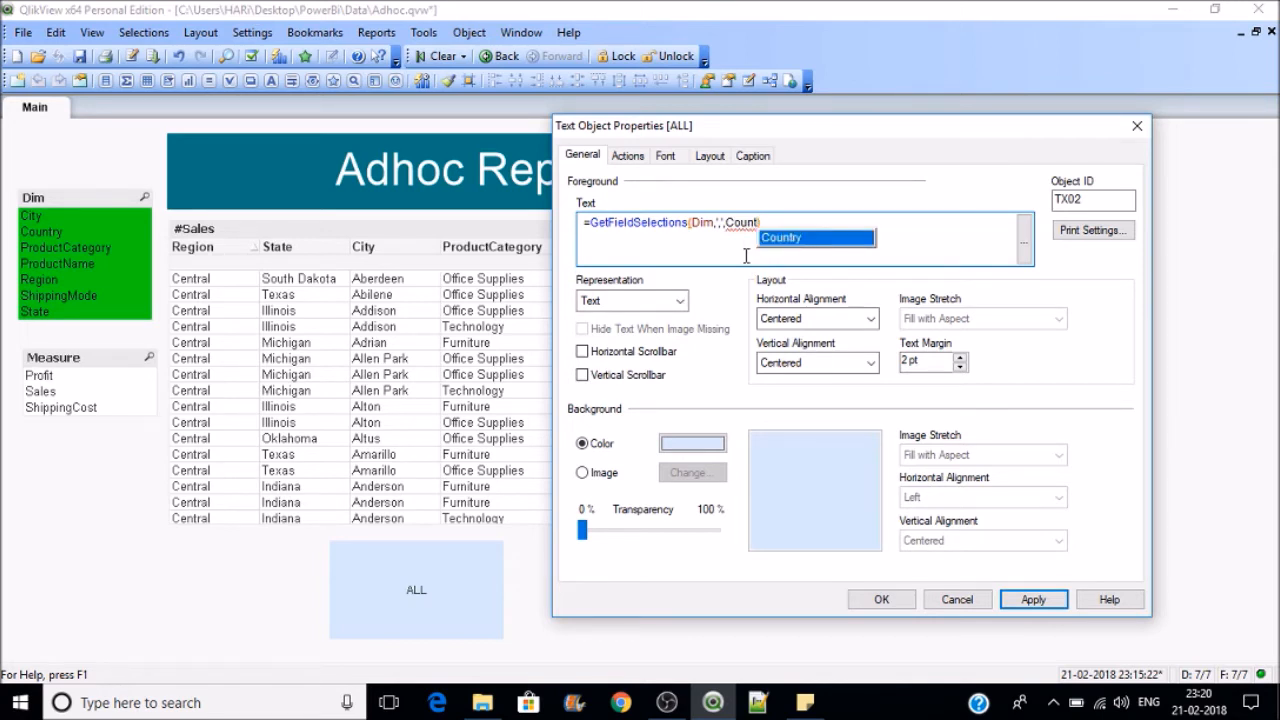
pyautogui.write('(Dim')
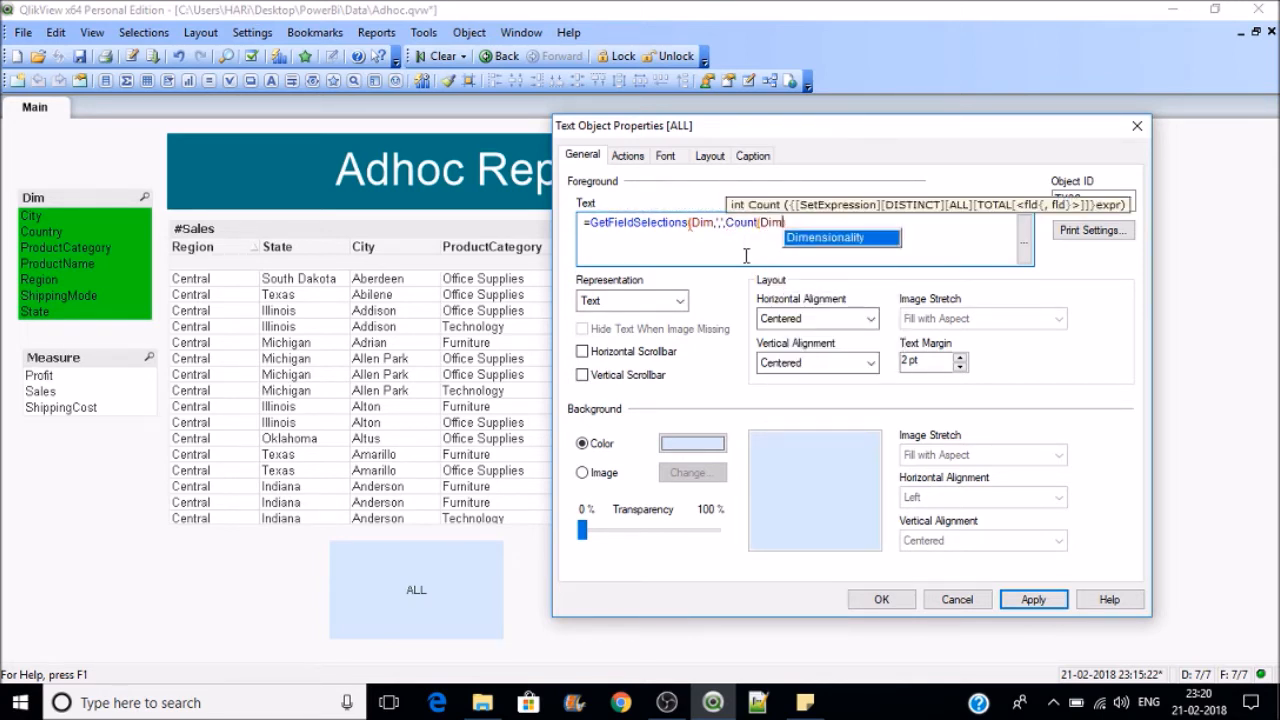
pyautogui.write(')')
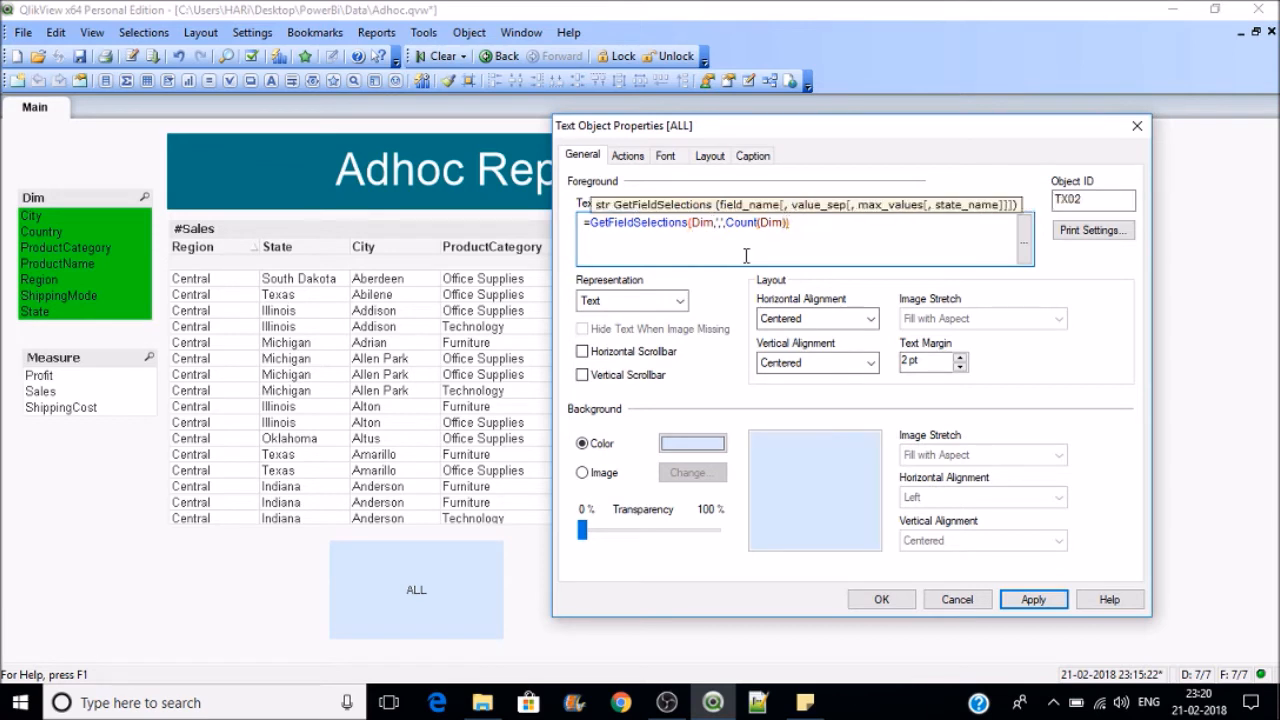
pyautogui.click(1040, 603)
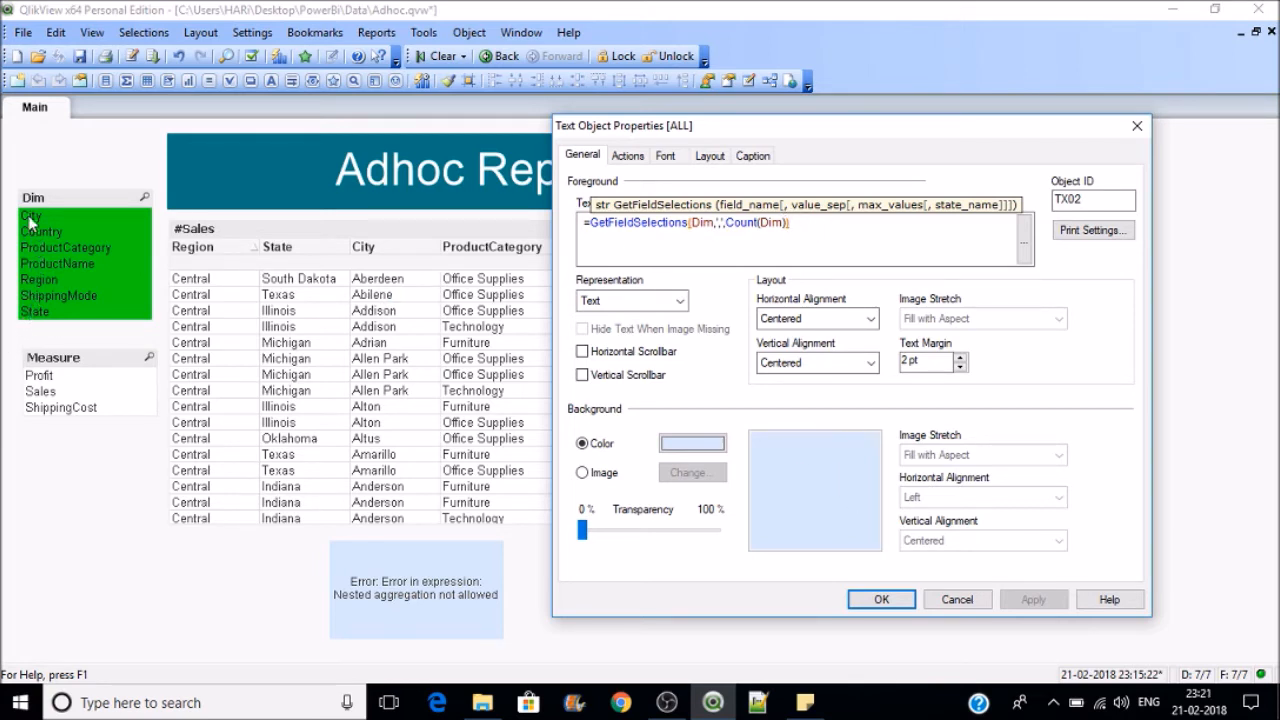
# Step: Set the maximum number of values to 7 in the text object's expression, making it =GetFieldSelections(Dim,',',7), and apply it
pyautogui.click(787, 222)
pyautogui.moveTo(787, 222); pyautogui.dragTo(727, 222)
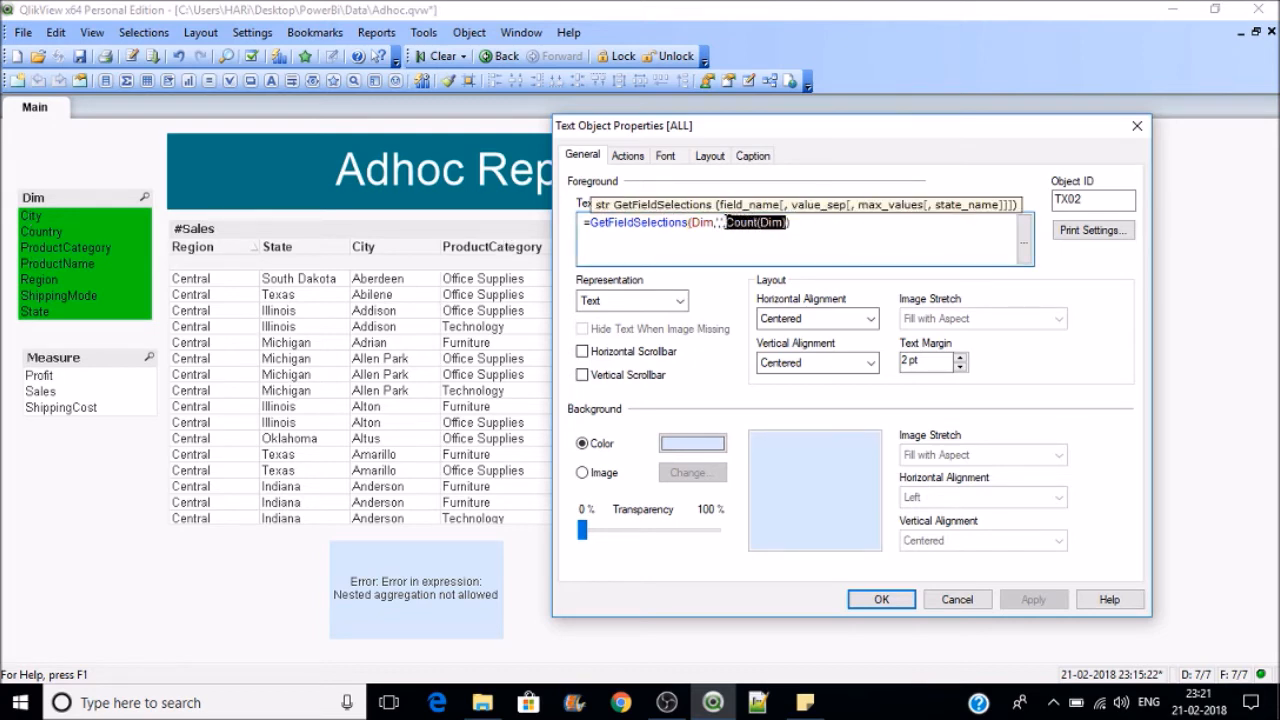
pyautogui.write('7')
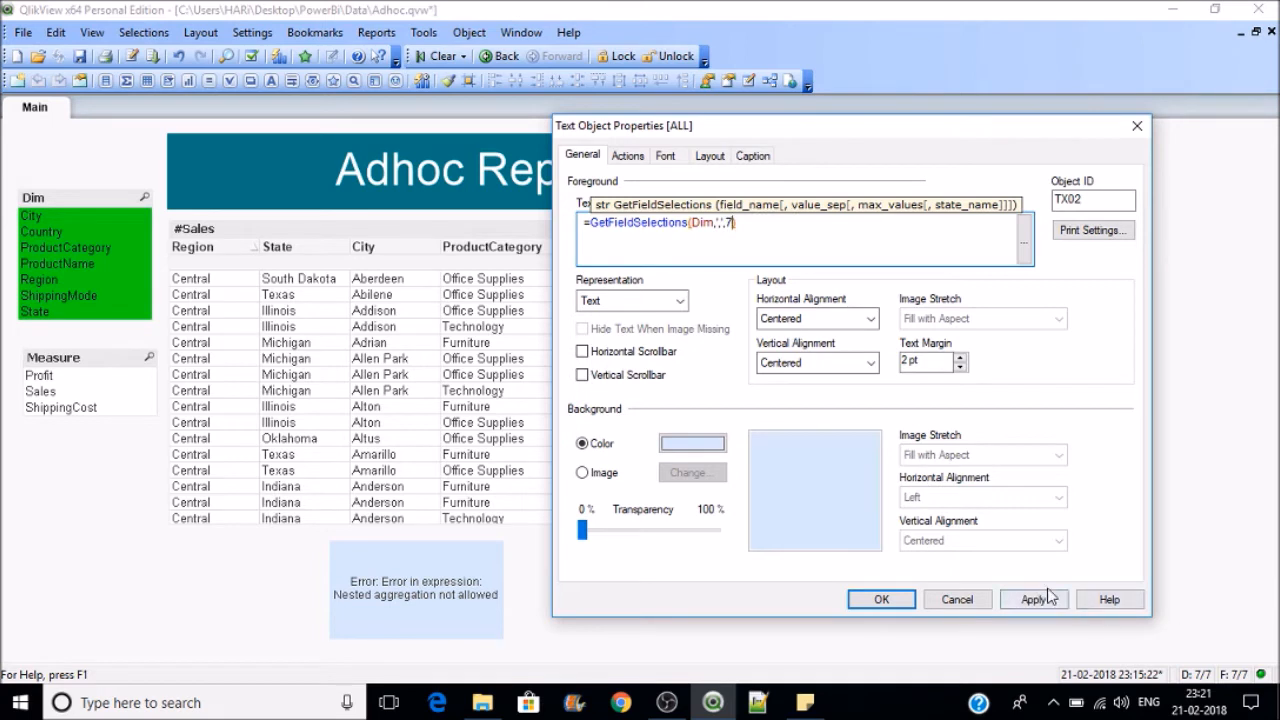
pyautogui.click(1034, 599)
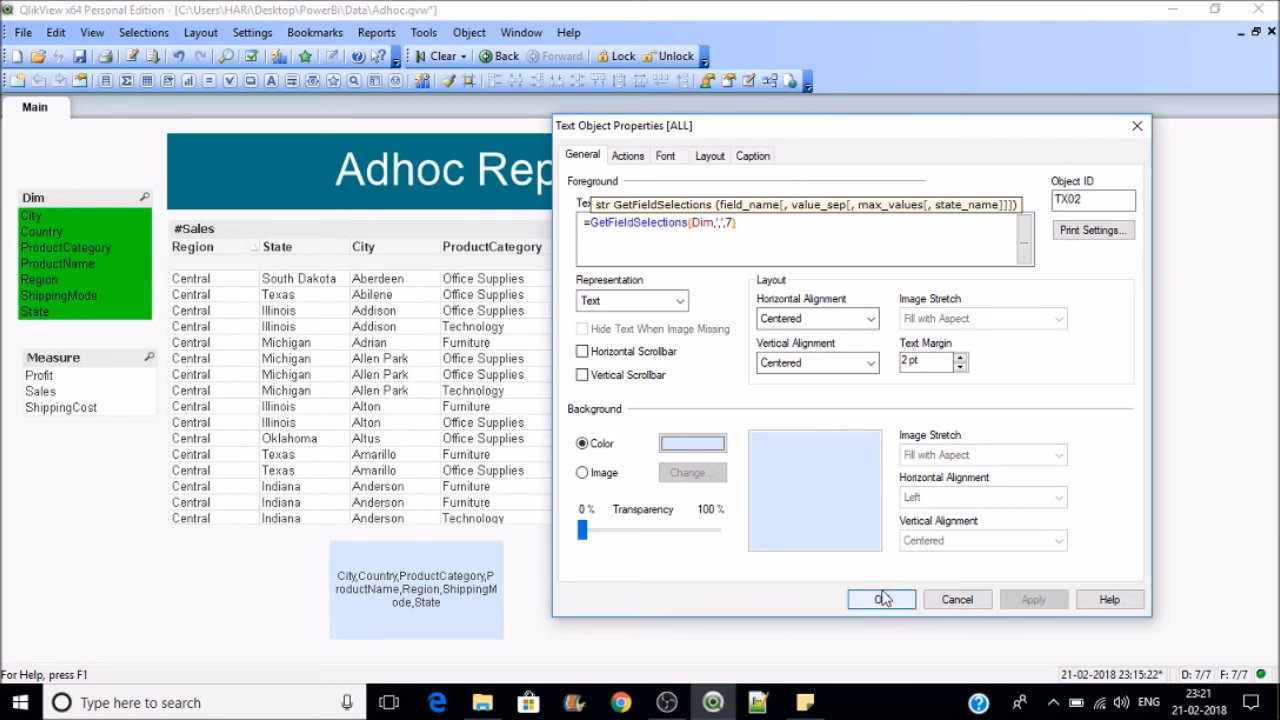
# Step: Copy GetFieldSelections(Dim,',',7) from the text object and use it to replace the Region dimension's conditional expression in the straight table
pyautogui.doubleClick(729, 223)
pyautogui.moveTo(718, 232); pyautogui.dragTo(591, 236)
pyautogui.hotkey('ctrl', 'c')
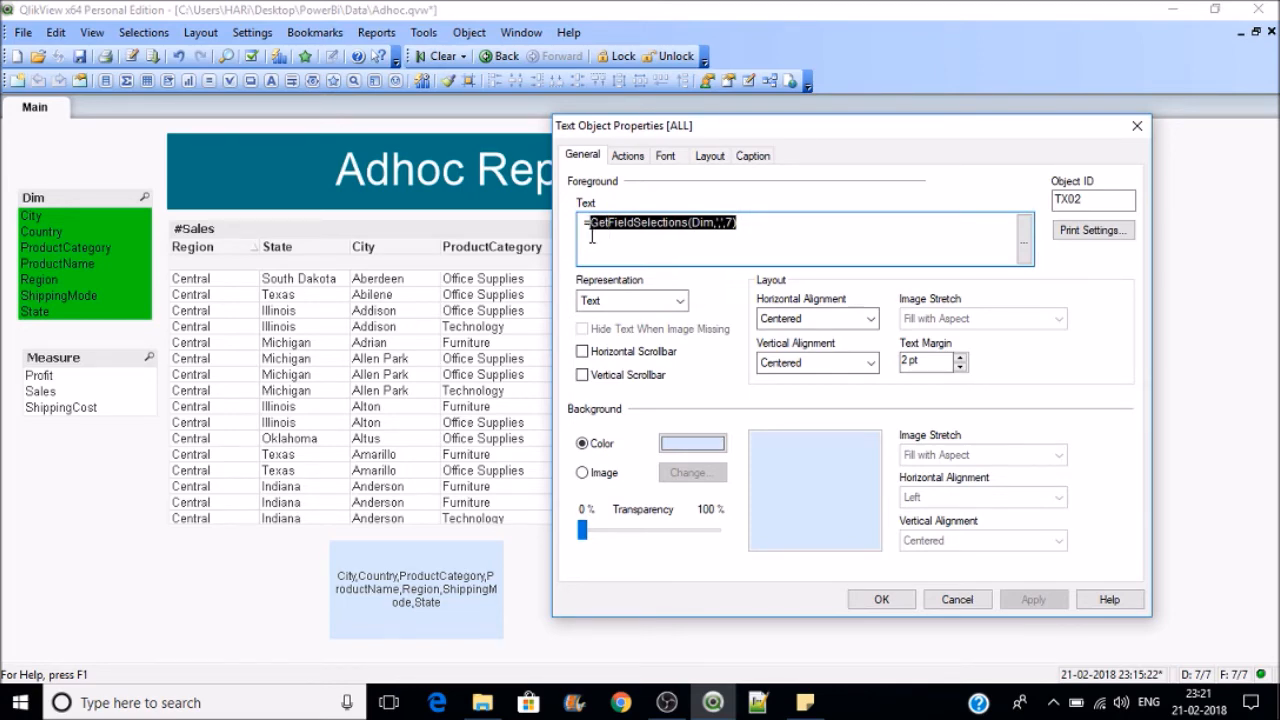
pyautogui.click(884, 606)
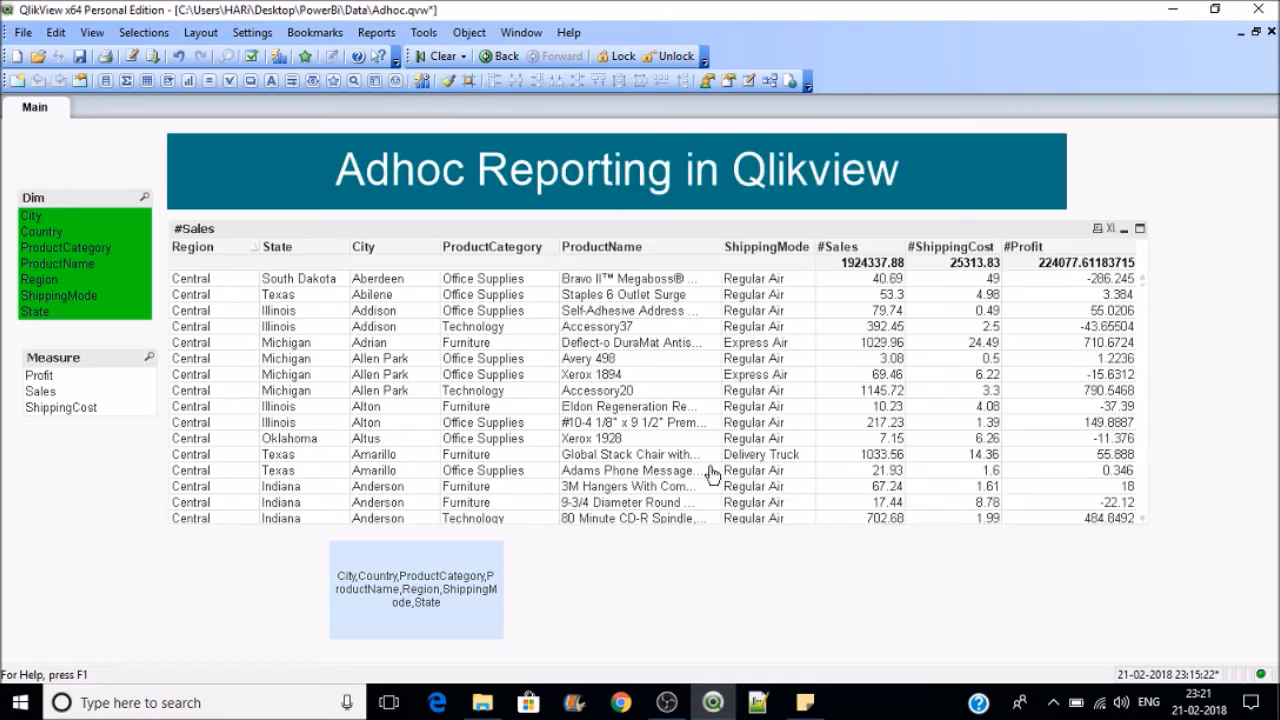
pyautogui.rightClick(522, 333)
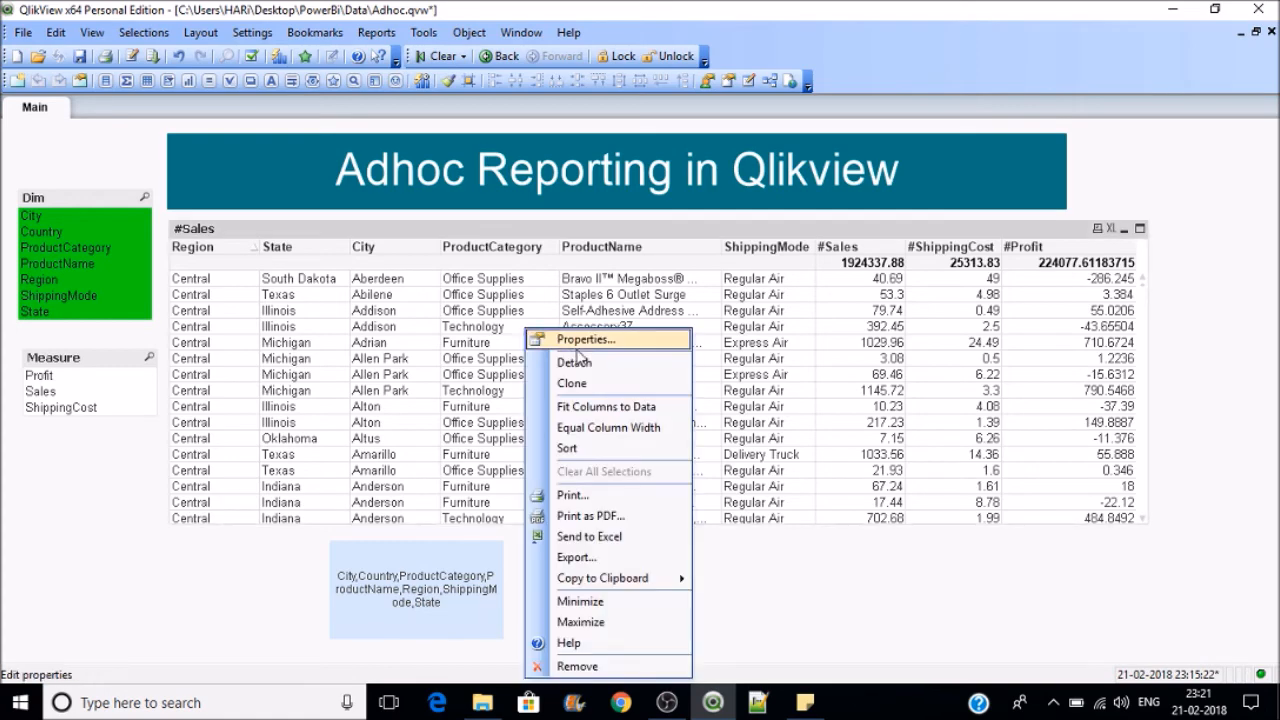
pyautogui.click(566, 340)
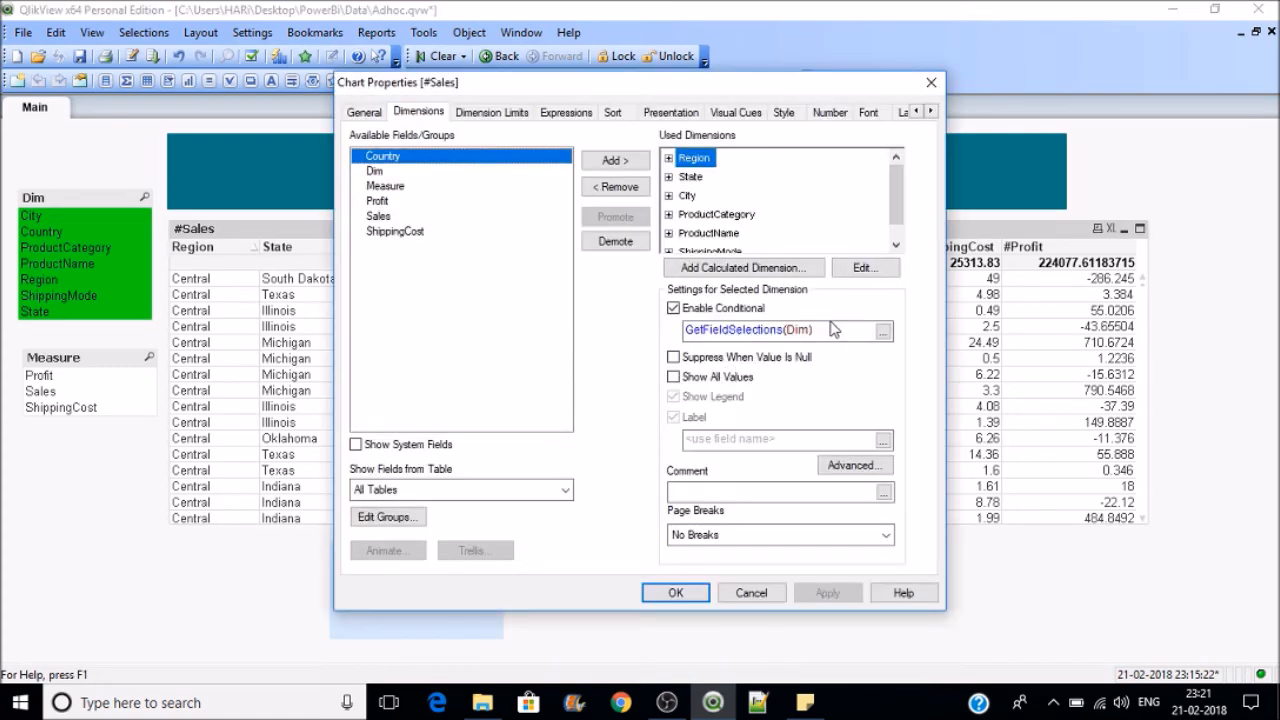
pyautogui.moveTo(815, 330); pyautogui.dragTo(680, 320)
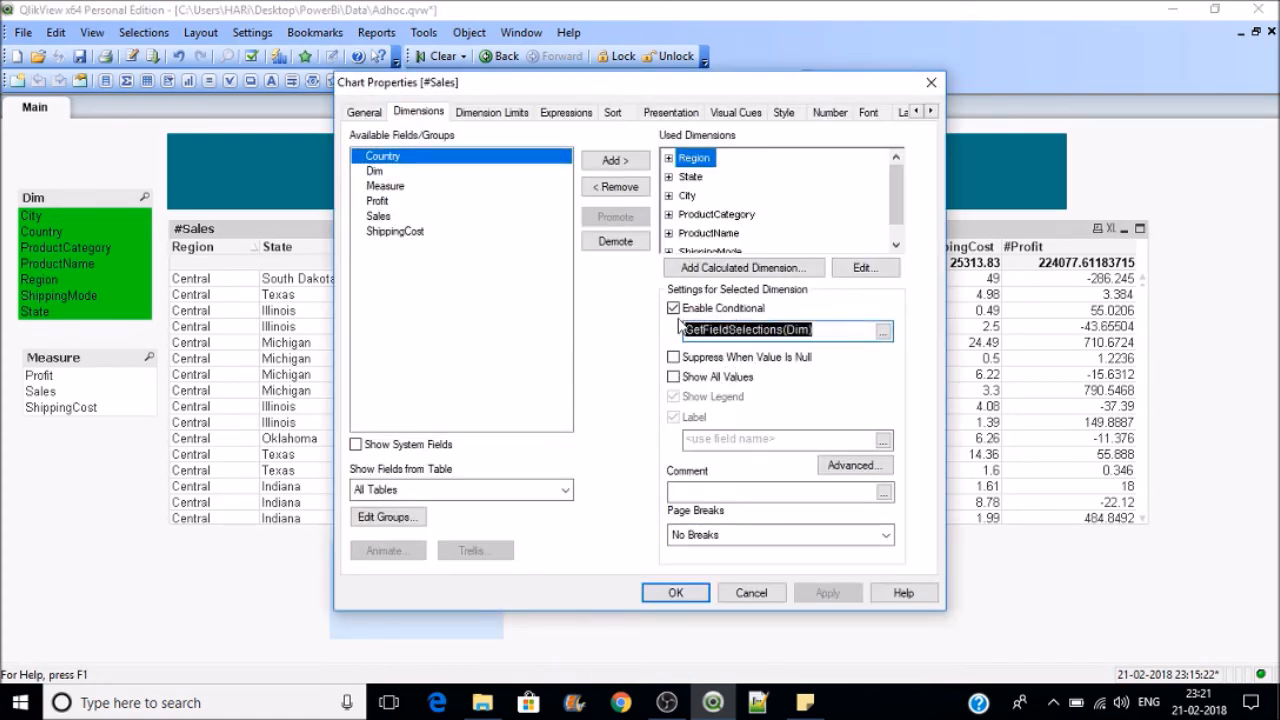
pyautogui.hotkey('ctrl', 'v')
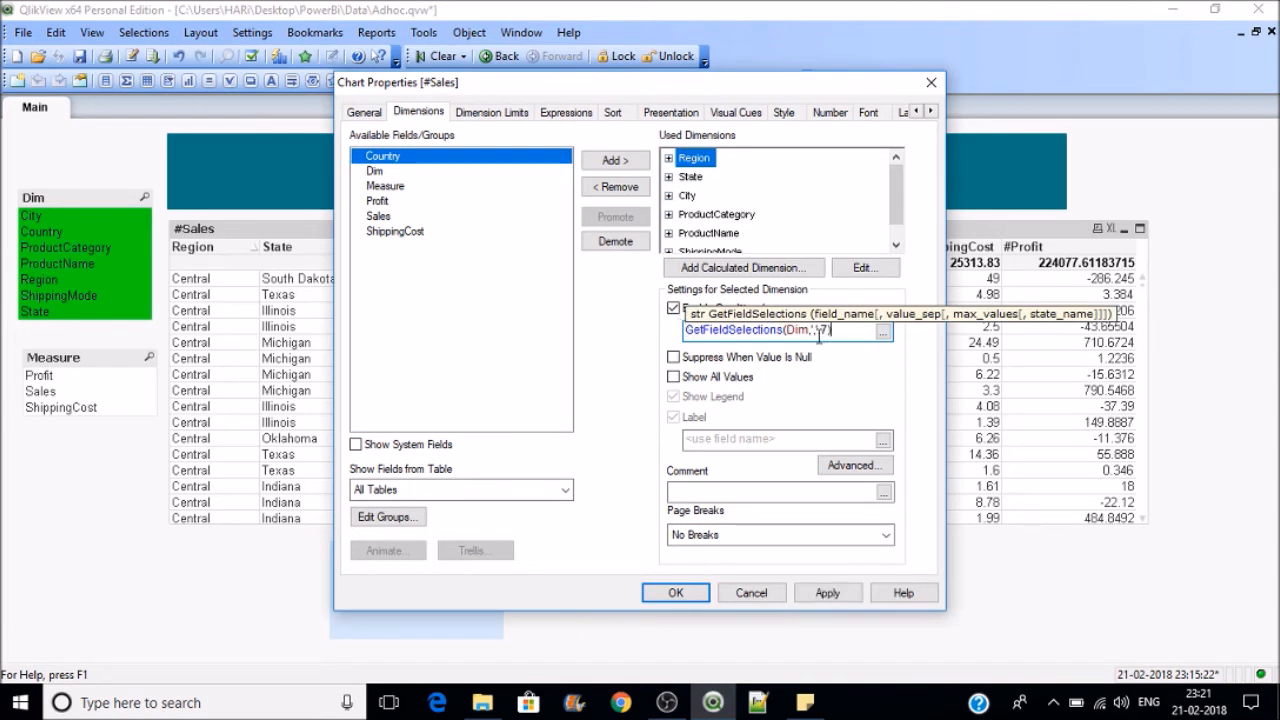
# Step: Open the Region condition in the expression editor and put SubStringCount( in front of GetFieldSelections(Dim,',',7)
pyautogui.click(884, 336)
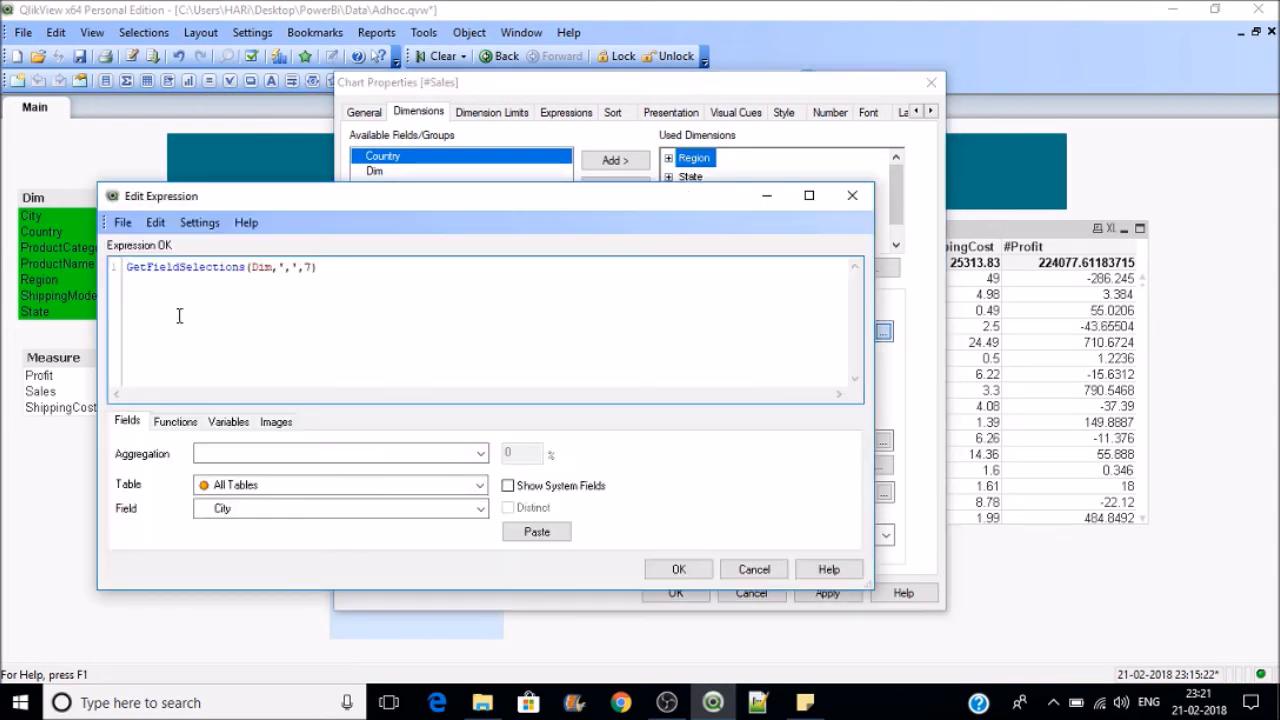
pyautogui.moveTo(127, 267); pyautogui.dragTo(173, 267)
pyautogui.moveTo(328, 201); pyautogui.dragTo(589, 185)
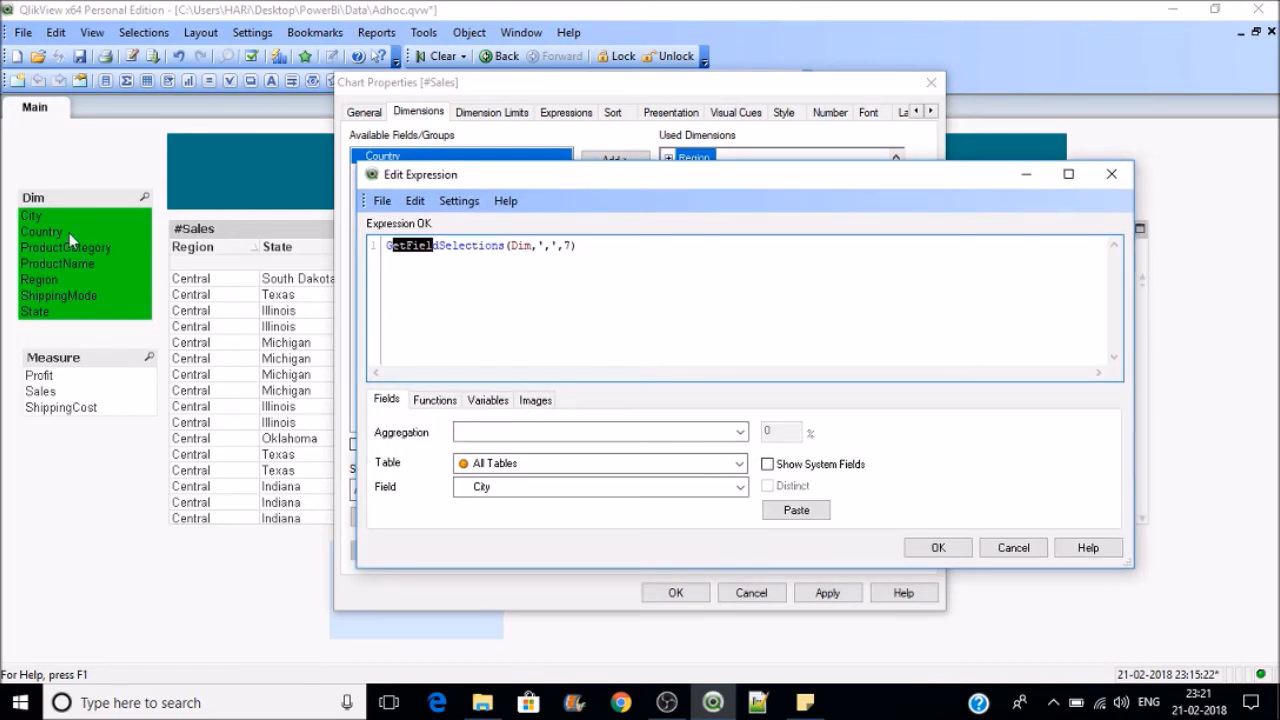
pyautogui.click(470, 259)
pyautogui.moveTo(688, 186); pyautogui.dragTo(741, 249)
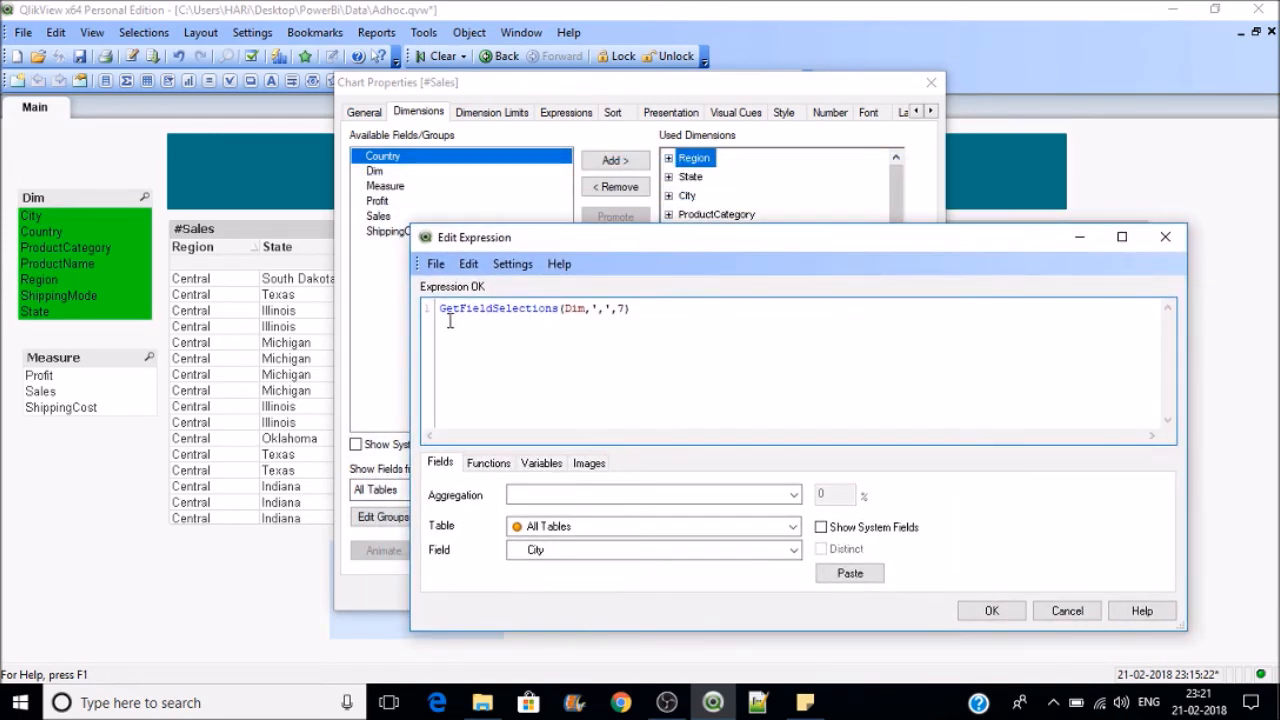
pyautogui.moveTo(441, 312); pyautogui.dragTo(459, 312)
pyautogui.click(442, 311)
pyautogui.write('Sub')
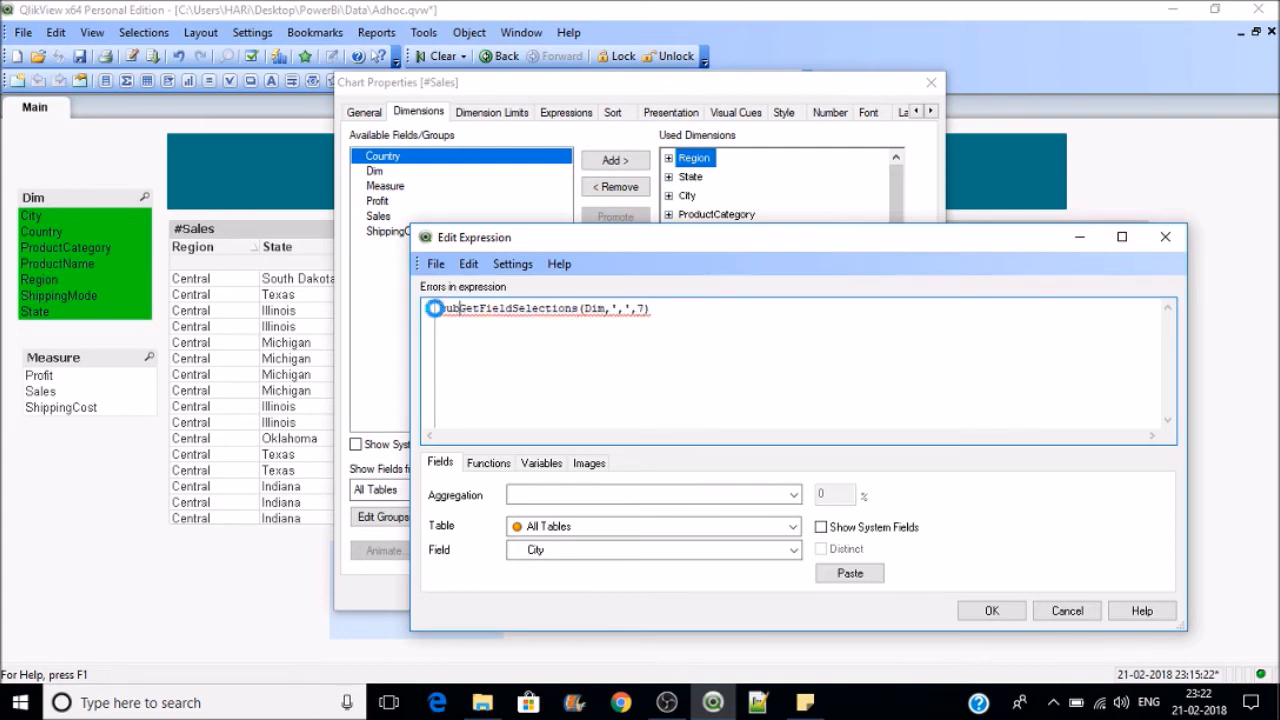
pyautogui.write('(')
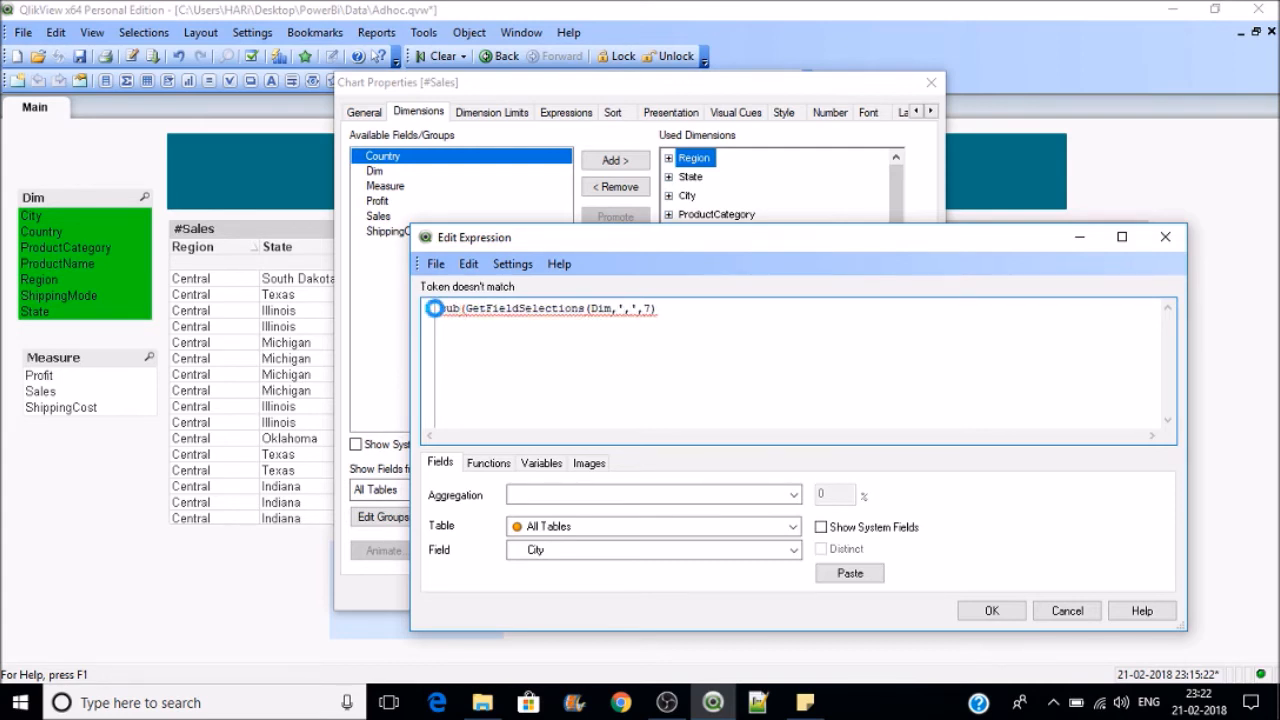
pyautogui.write('subs')
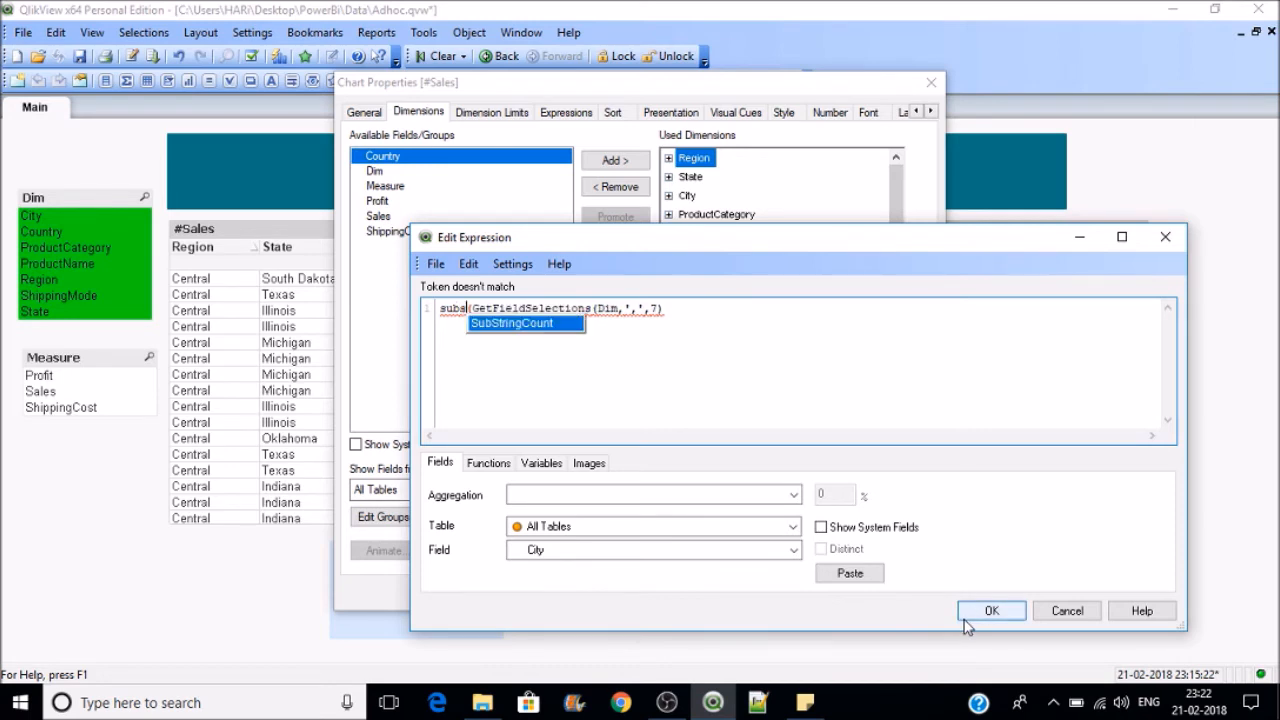
pyautogui.press('Return')
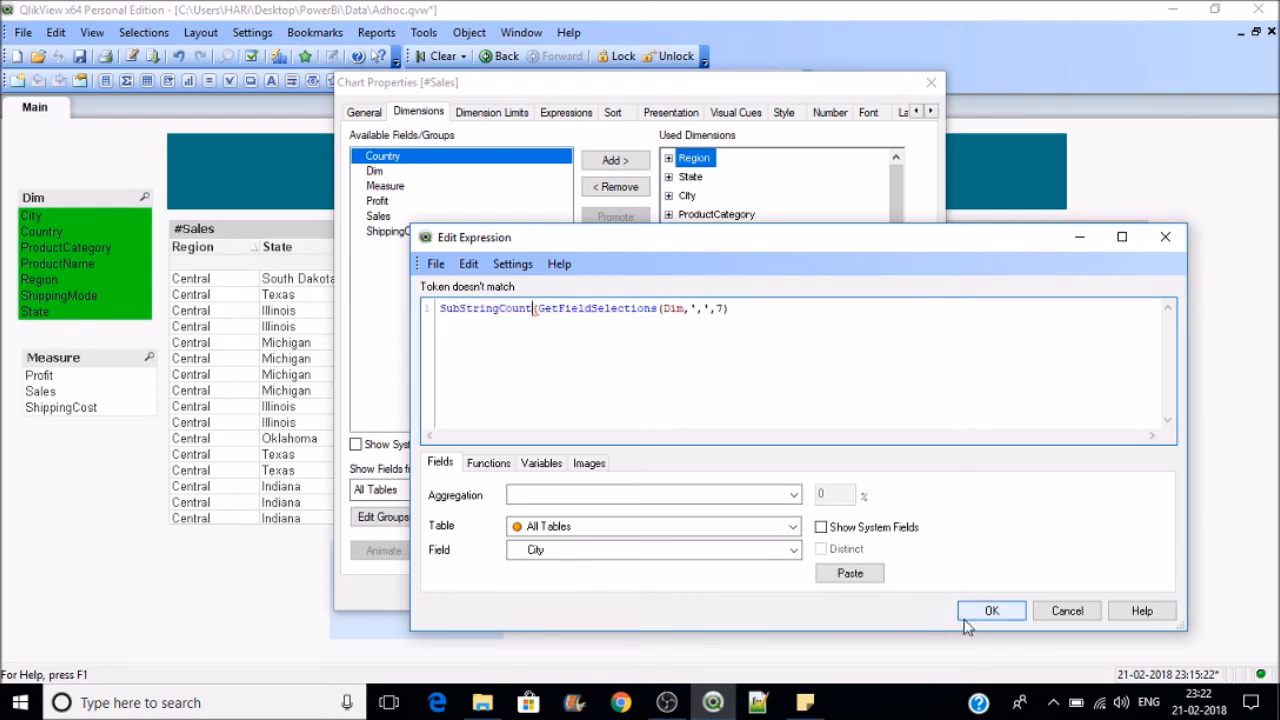
pyautogui.press('Right')
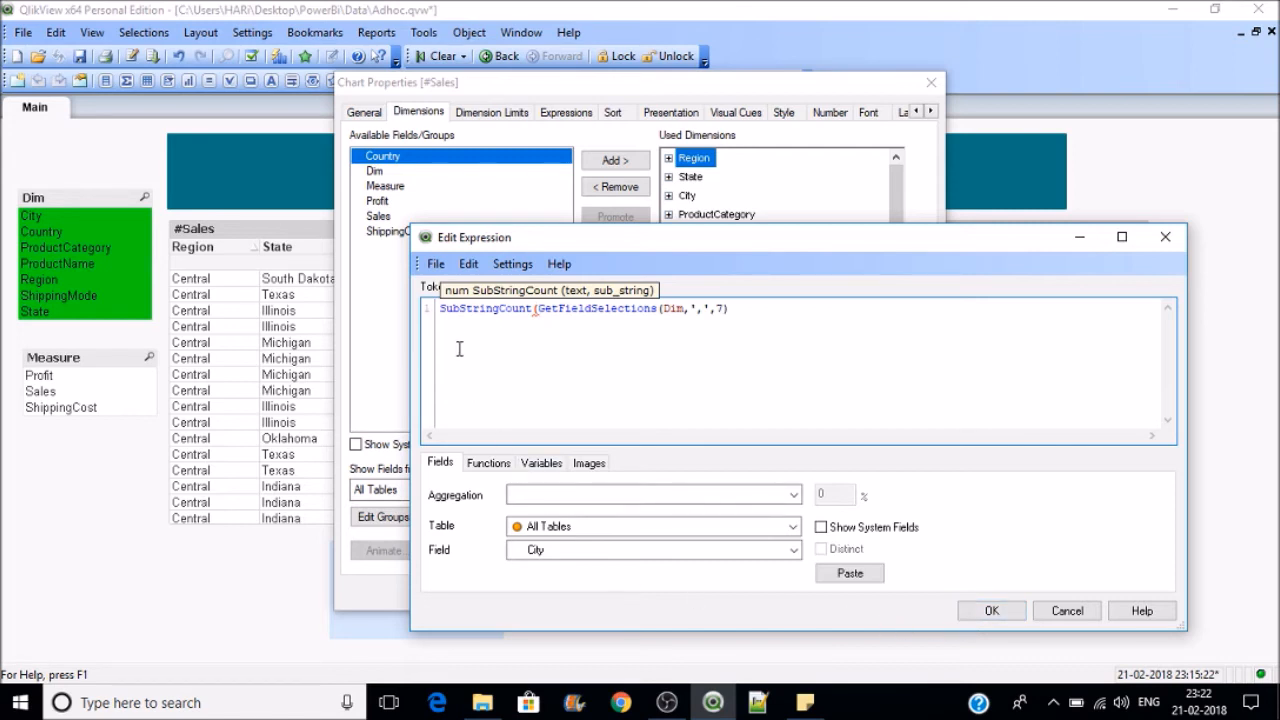
# Step: Complete the Region dimension's condition as SubStringCount(GetFieldSelections(Dim,',',7),'Region') and apply the chart properties
pyautogui.click(746, 308)
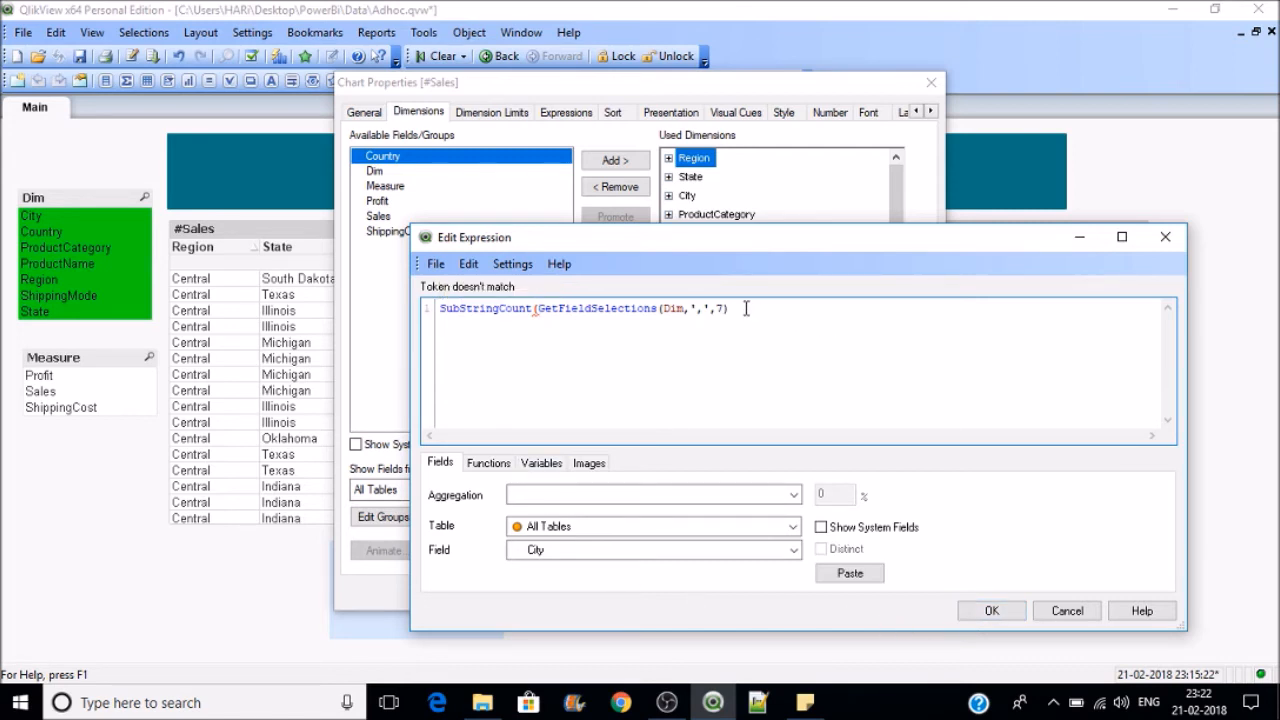
pyautogui.write(",'")
pyautogui.write('Region')
pyautogui.write(')')
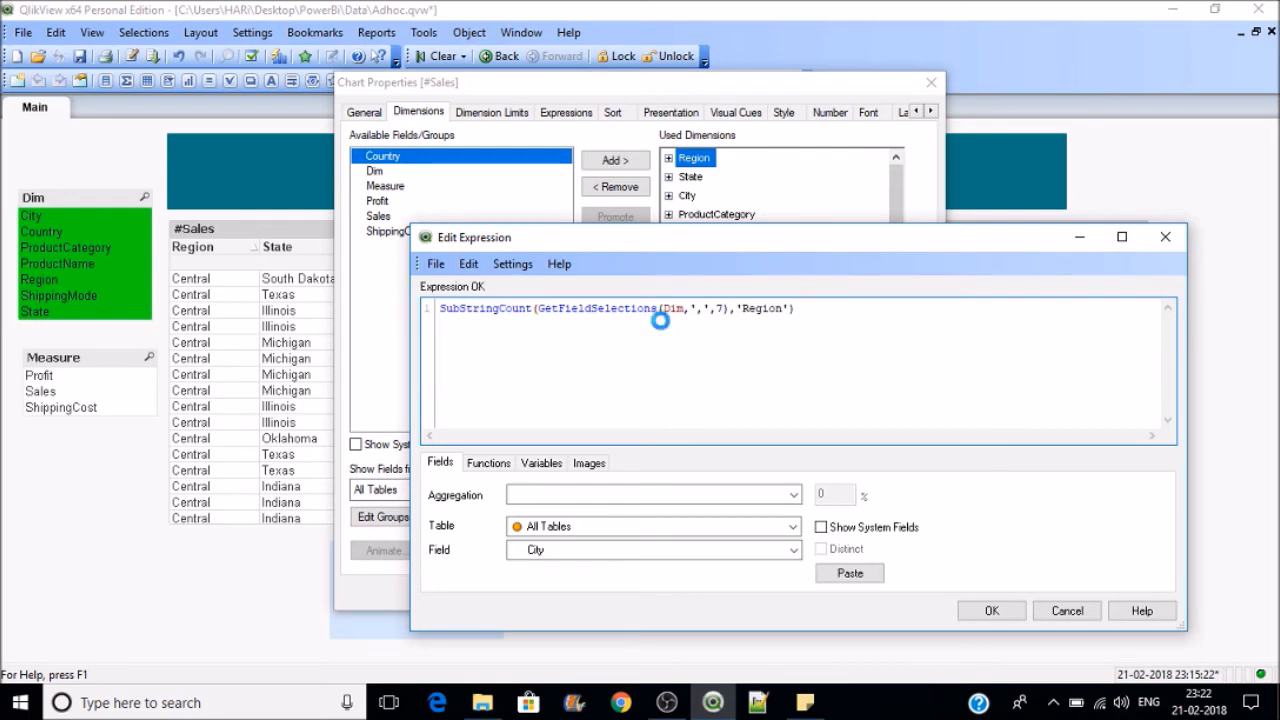
pyautogui.moveTo(834, 317); pyautogui.dragTo(405, 300)
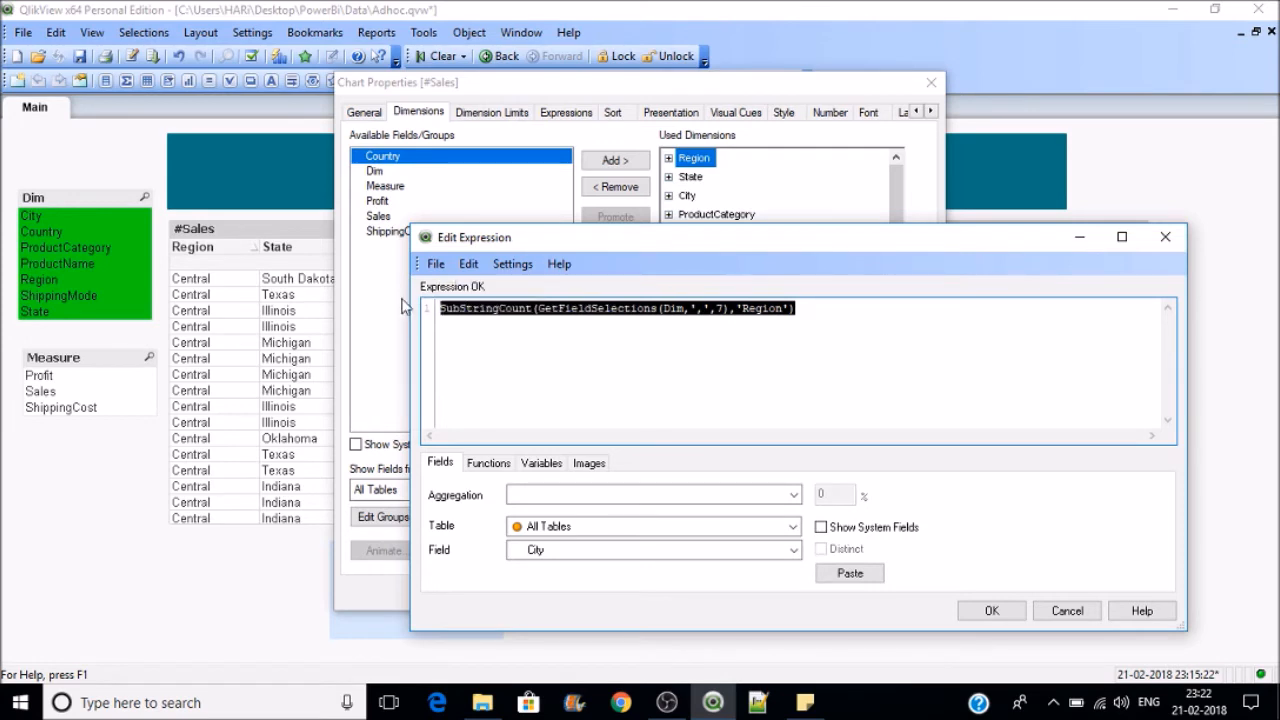
pyautogui.click(993, 612)
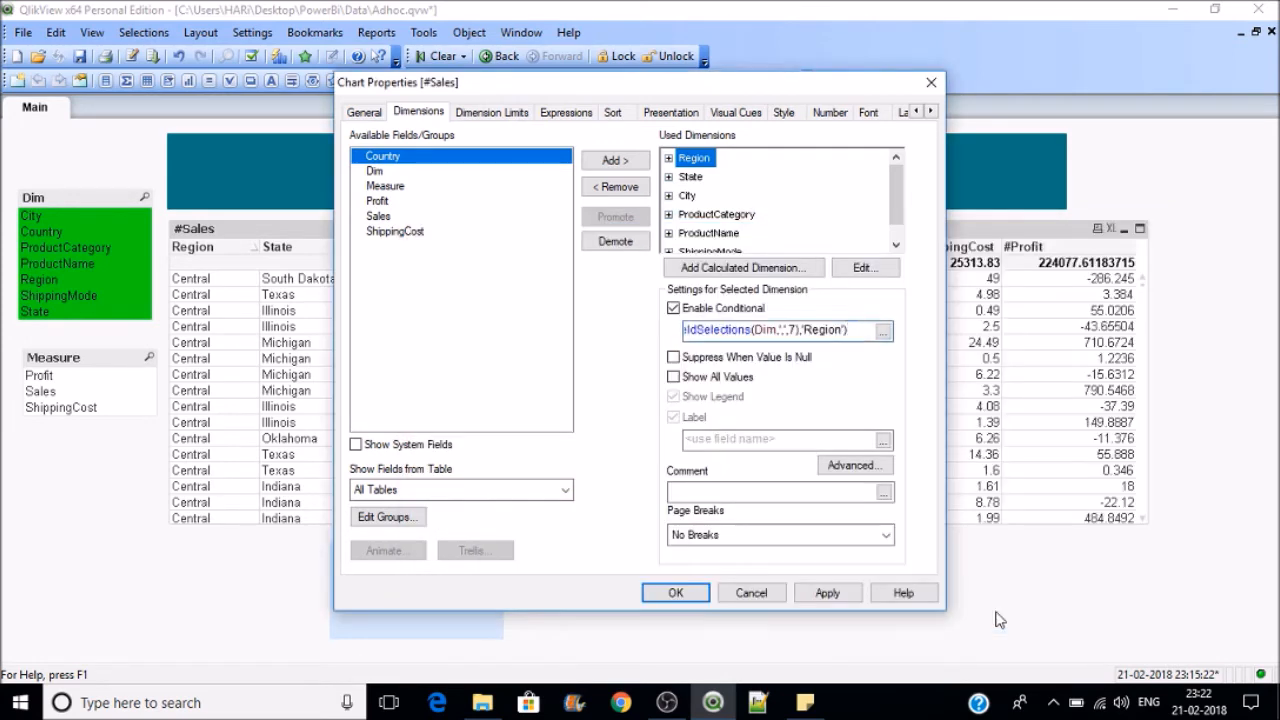
pyautogui.click(826, 593)
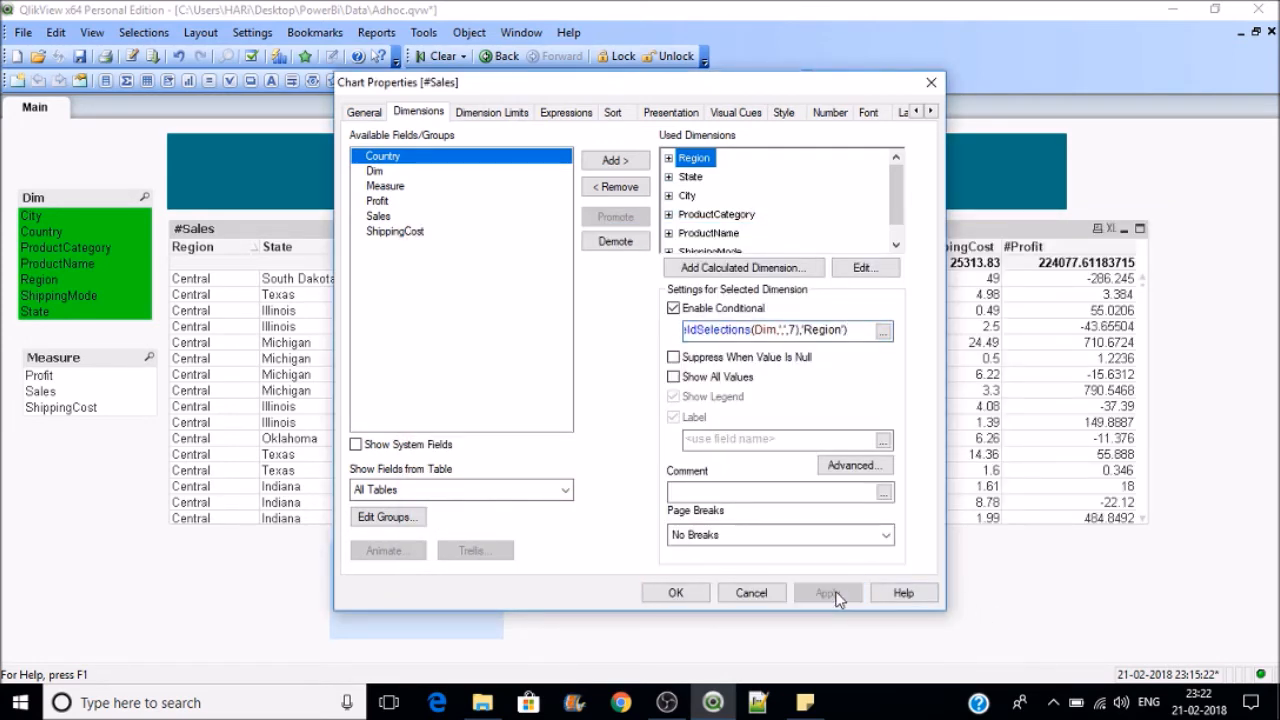
pyautogui.click(662, 594)
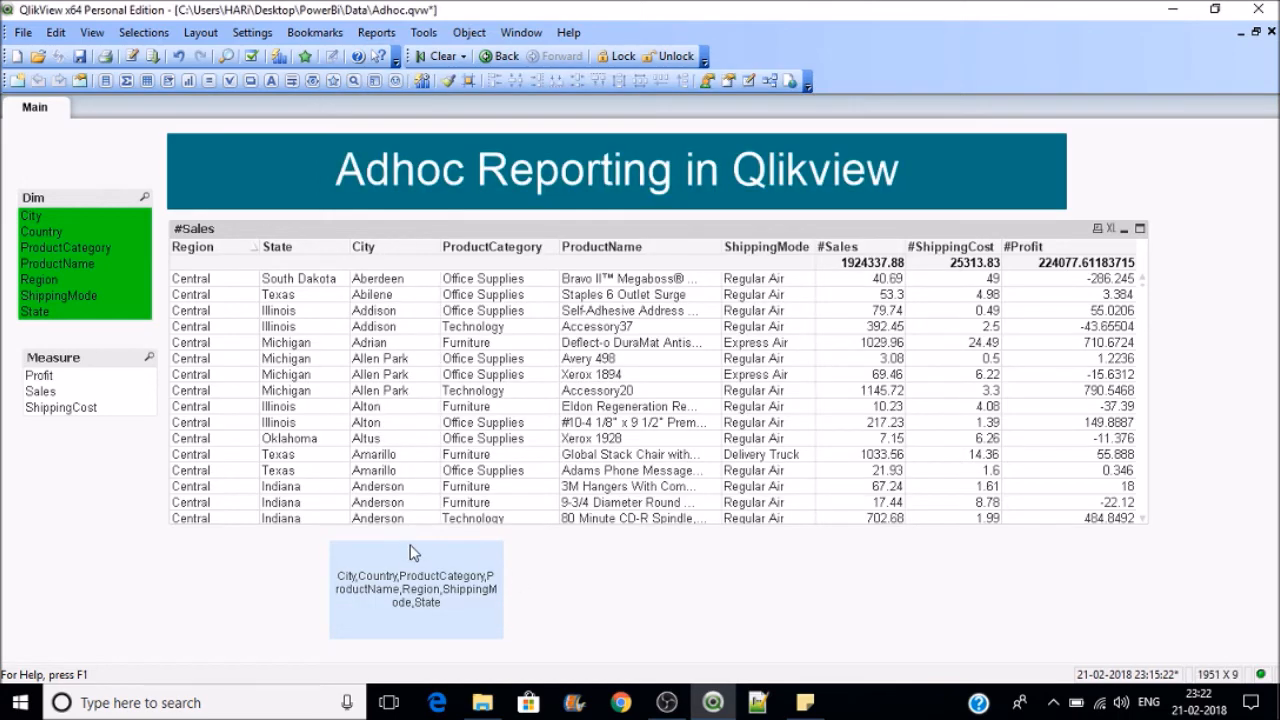
# Step: Duplicate the text object below the table, placing the copy beside the original, and open the copy's properties
pyautogui.moveTo(432, 570); pyautogui.dragTo(711, 581)
pyautogui.rightClick(711, 581)
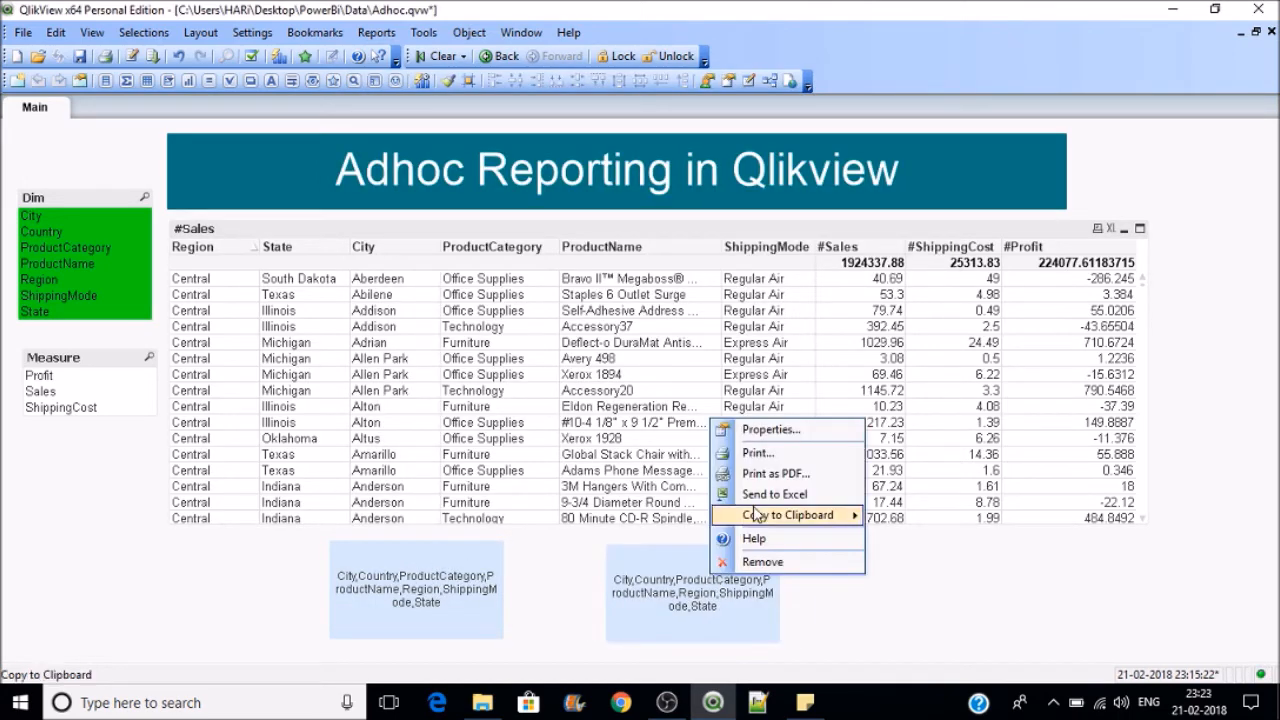
pyautogui.click(762, 426)
# Step: Set the copied text object's expression to =SubStringCount(GetFieldSelections(Dim,',',7),'Region') and clear all selections
pyautogui.moveTo(550, 204); pyautogui.dragTo(379, 197)
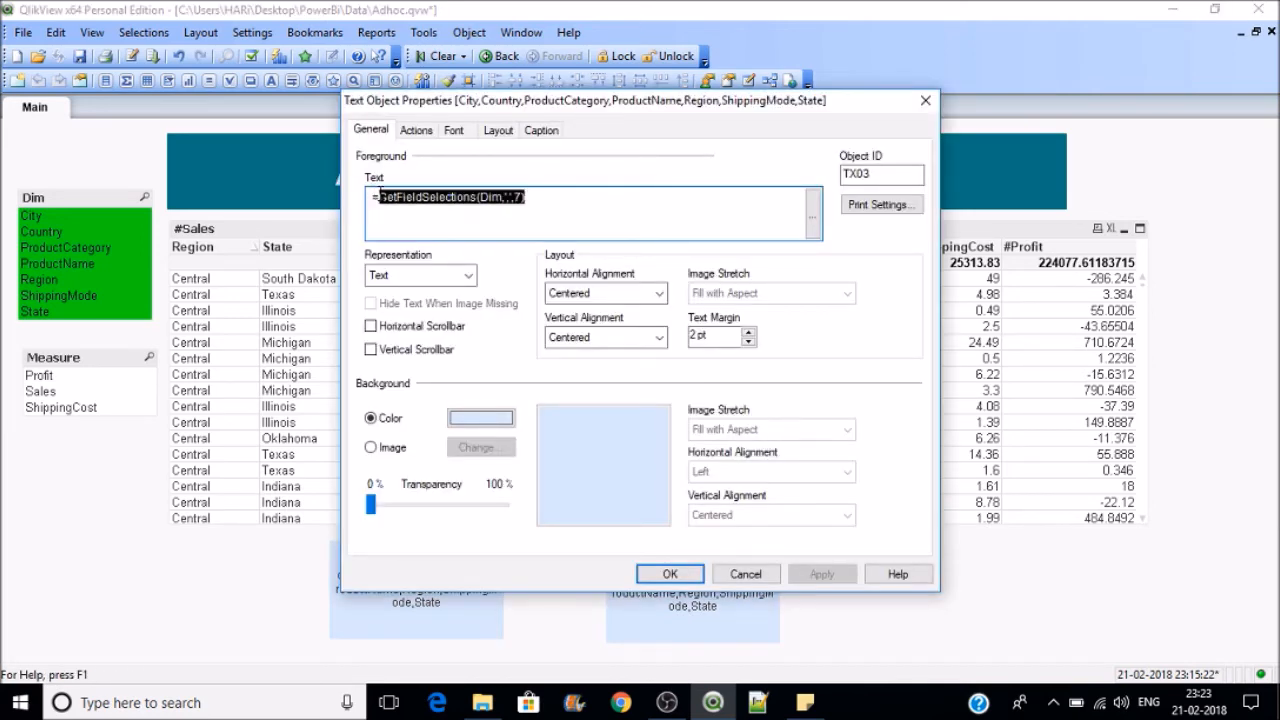
pyautogui.click(517, 205)
pyautogui.moveTo(528, 198); pyautogui.dragTo(310, 166)
pyautogui.click(380, 208)
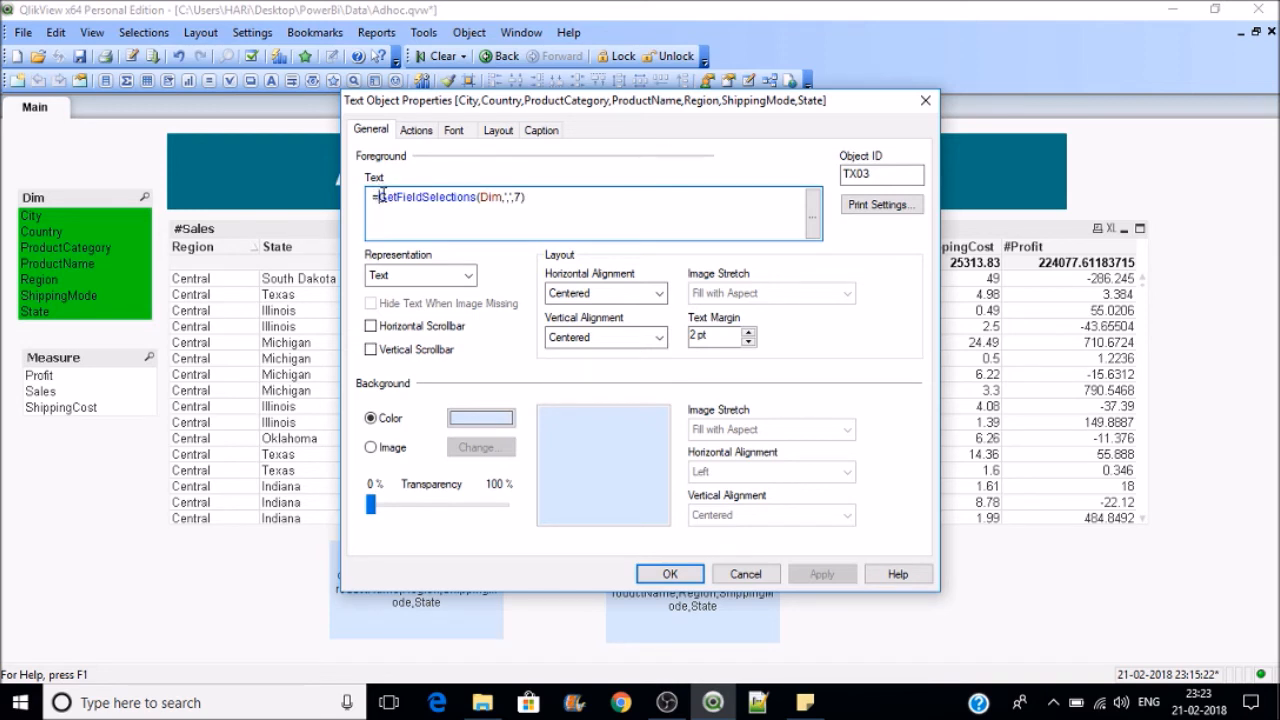
pyautogui.write('(')
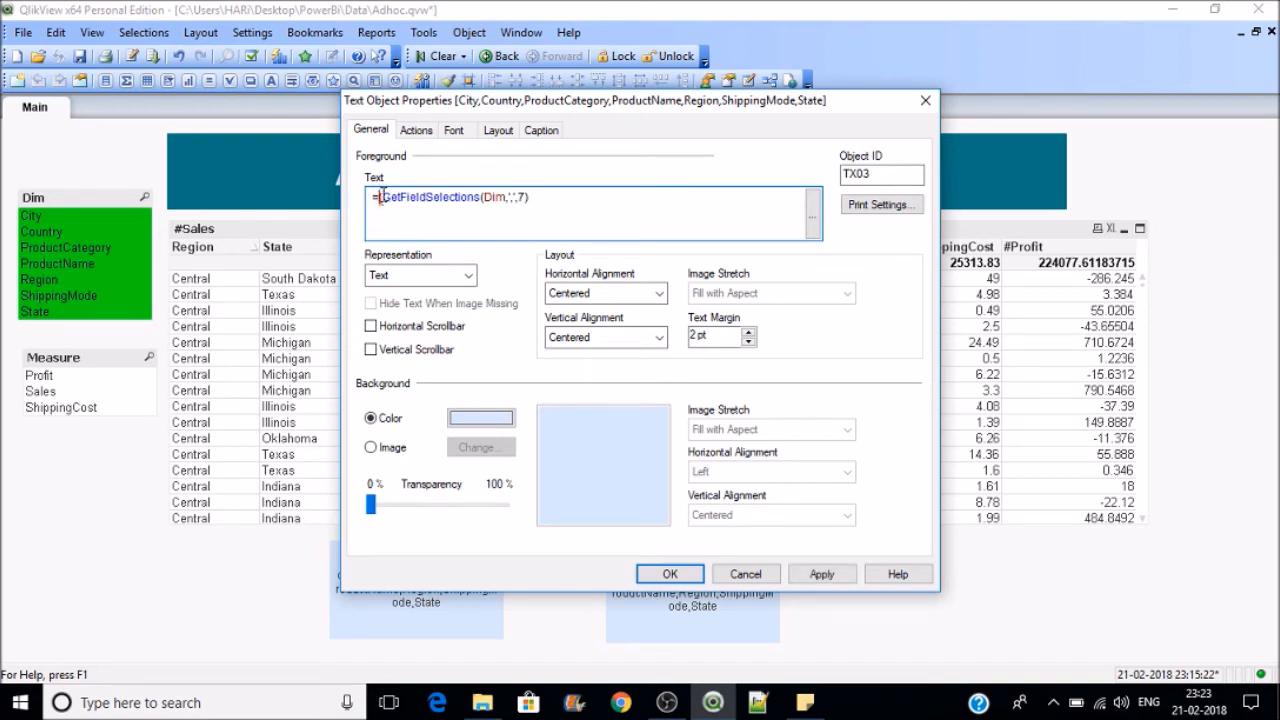
pyautogui.write('sub')
pyautogui.press('Down')
pyautogui.press('Return')
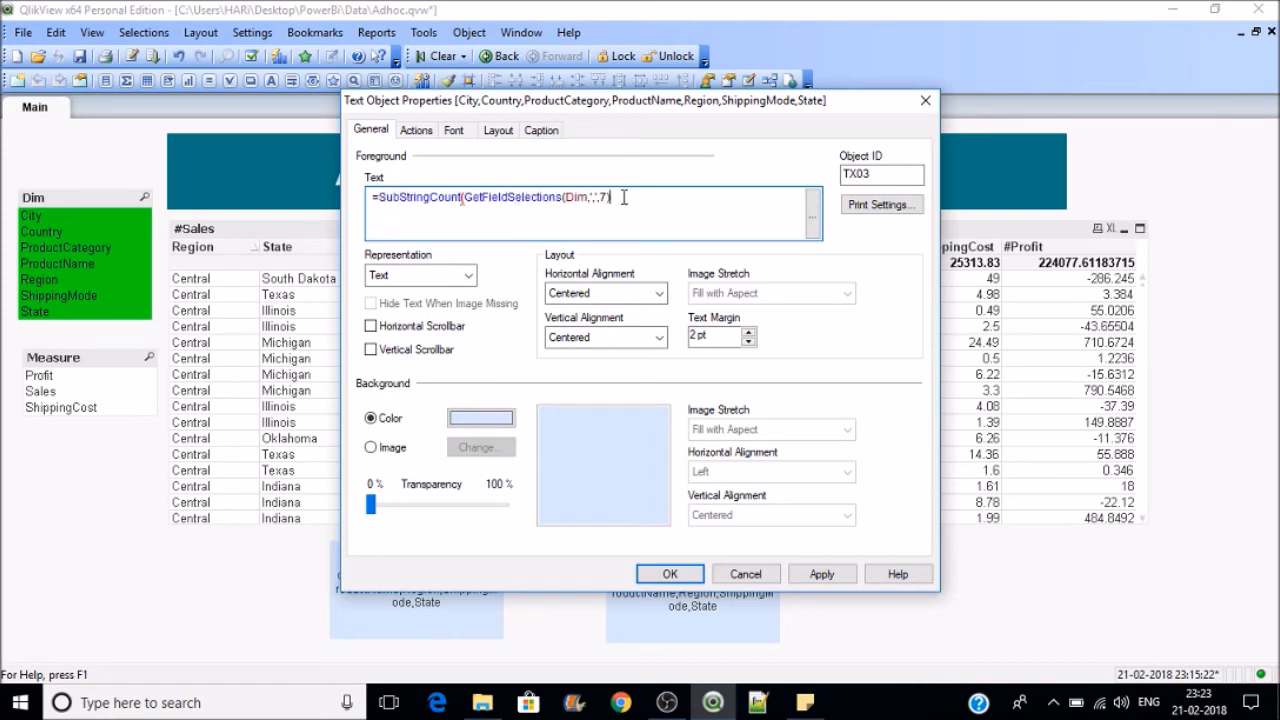
pyautogui.write(",'Region')")
pyautogui.click(843, 578)
pyautogui.click(690, 576)
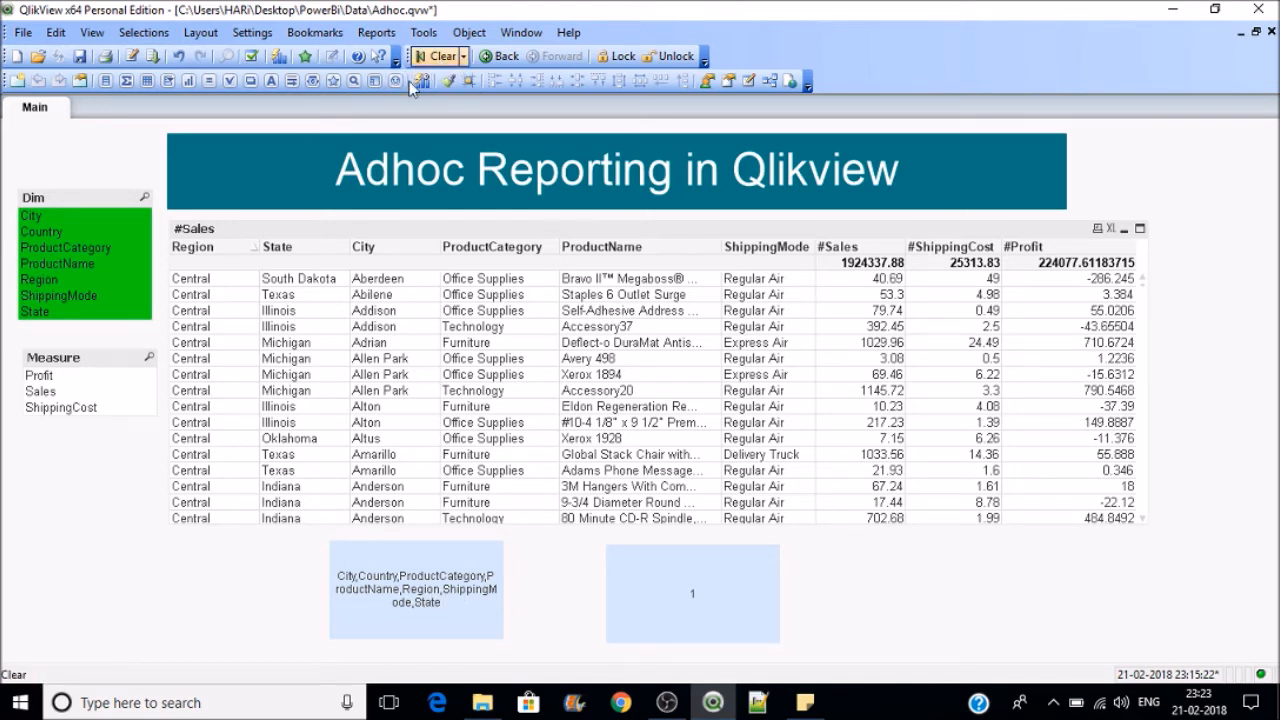
pyautogui.click(441, 57)
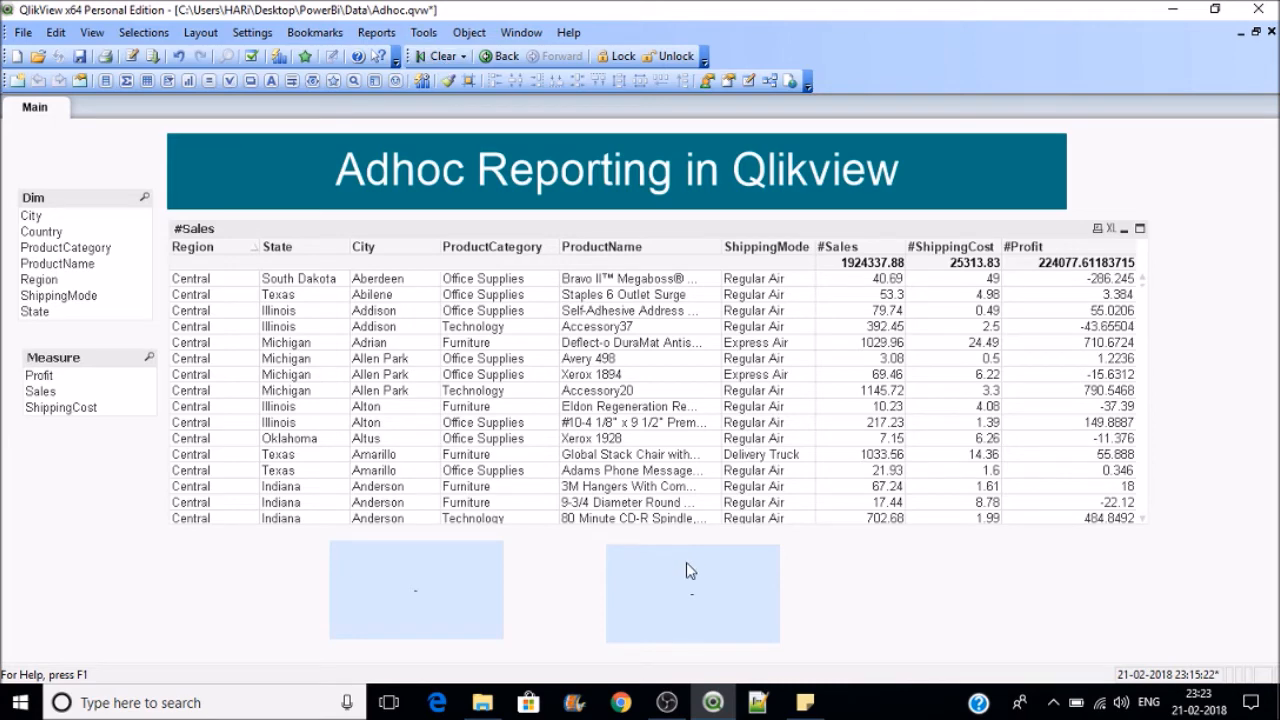
# Step: Open the straight table's properties and apply the Region dimension's condition with an equals sign in front of SubStringCount
pyautogui.click(643, 279)
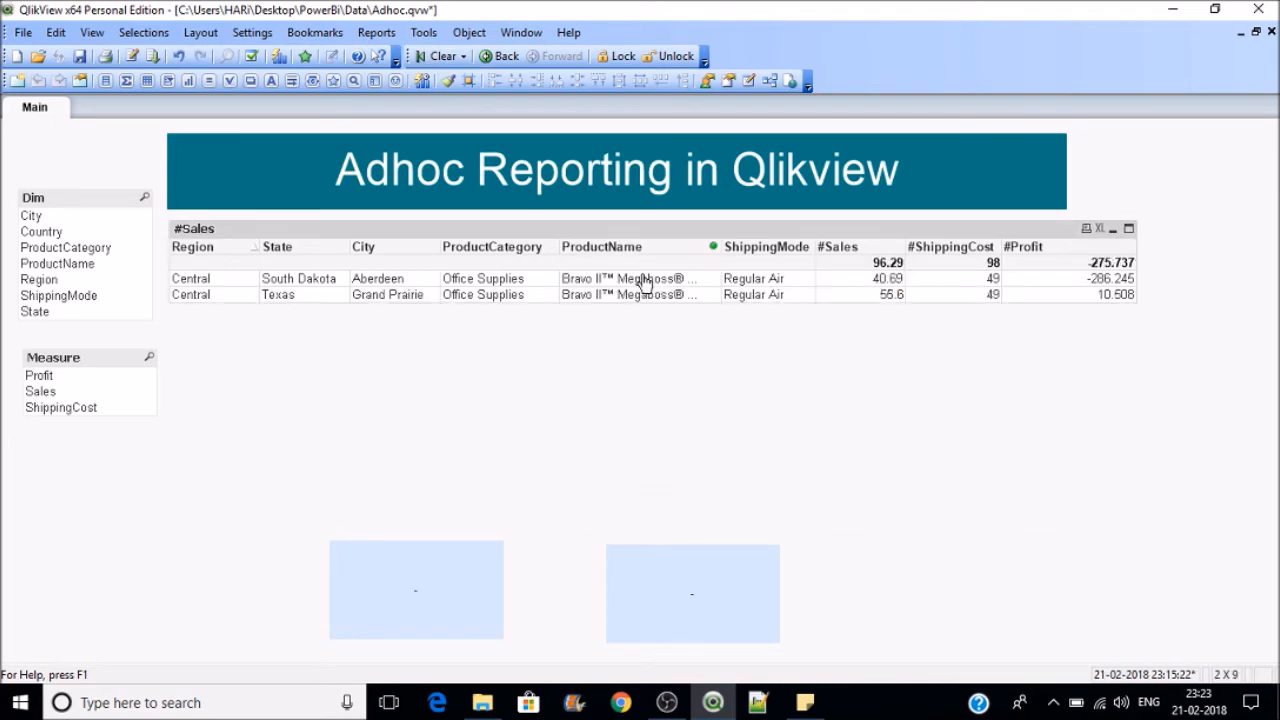
pyautogui.click(441, 56)
pyautogui.rightClick(644, 329)
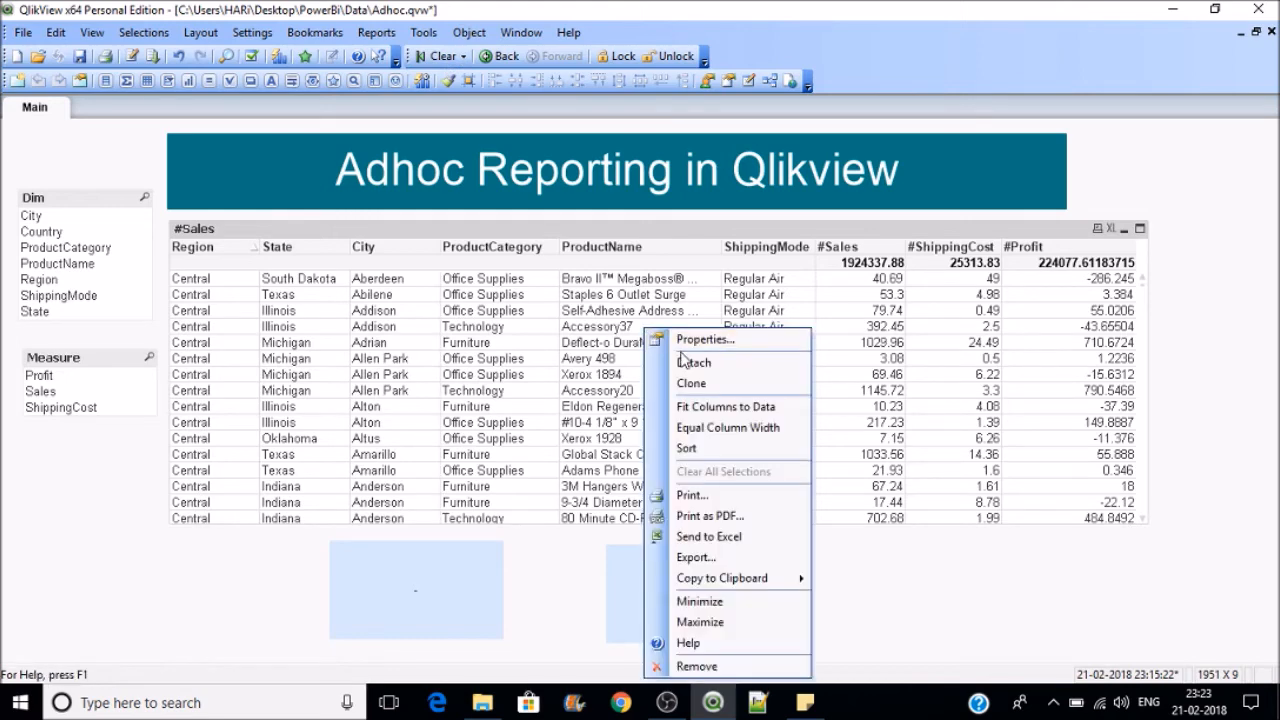
pyautogui.click(688, 342)
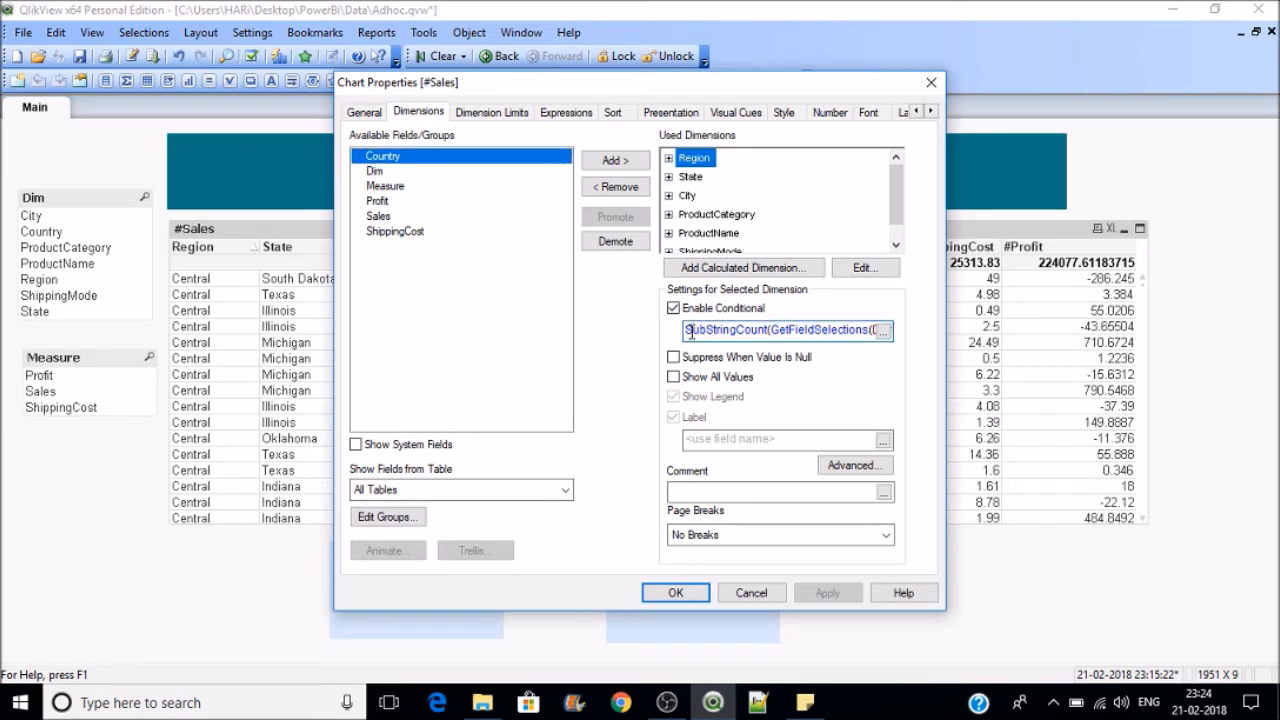
pyautogui.click(690, 332)
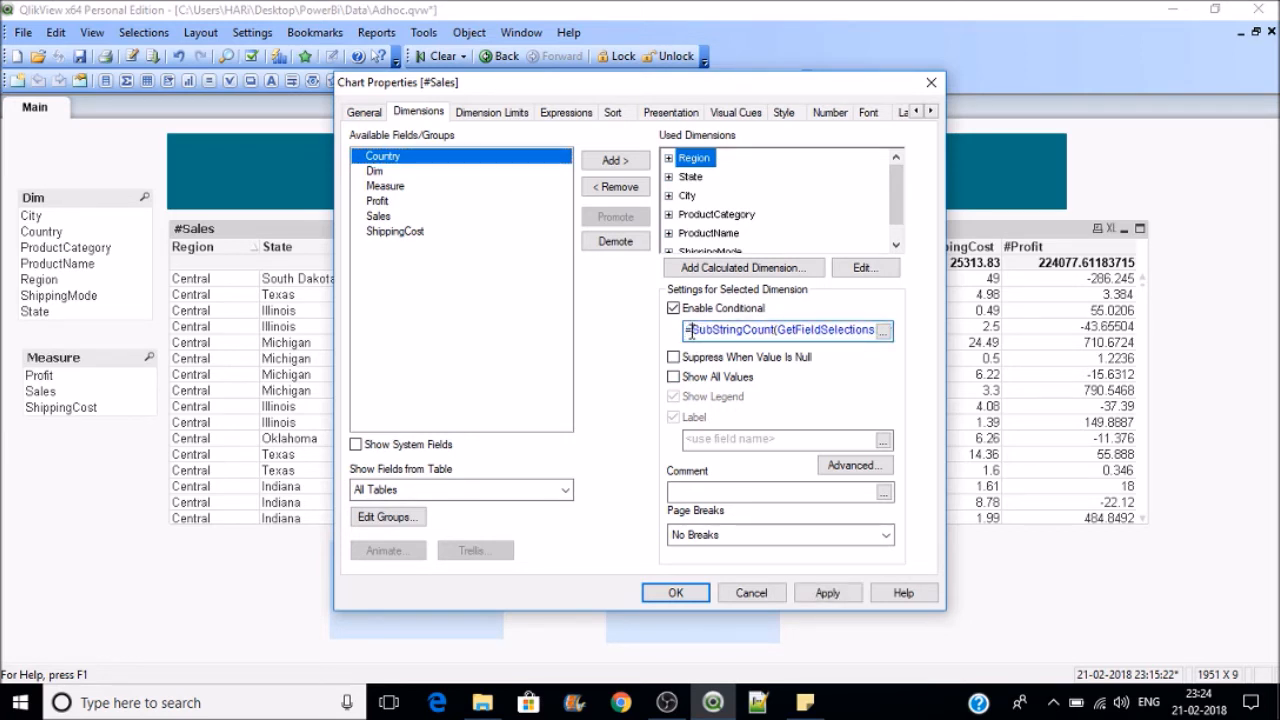
pyautogui.click(828, 593)
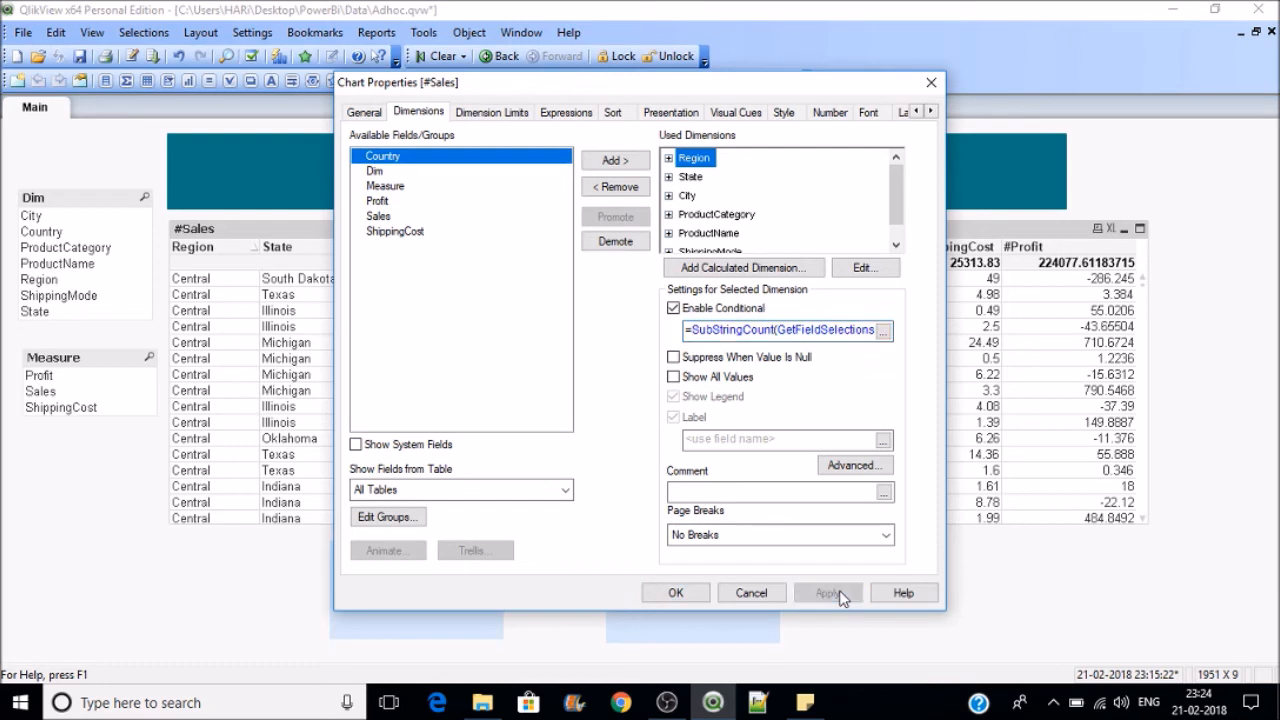
# Step: Rewrite the Region dimension's condition as if(SubStringCount(GetFieldSelections(Dim,',',7),'Region'),1,0) and apply it
pyautogui.click(883, 332)
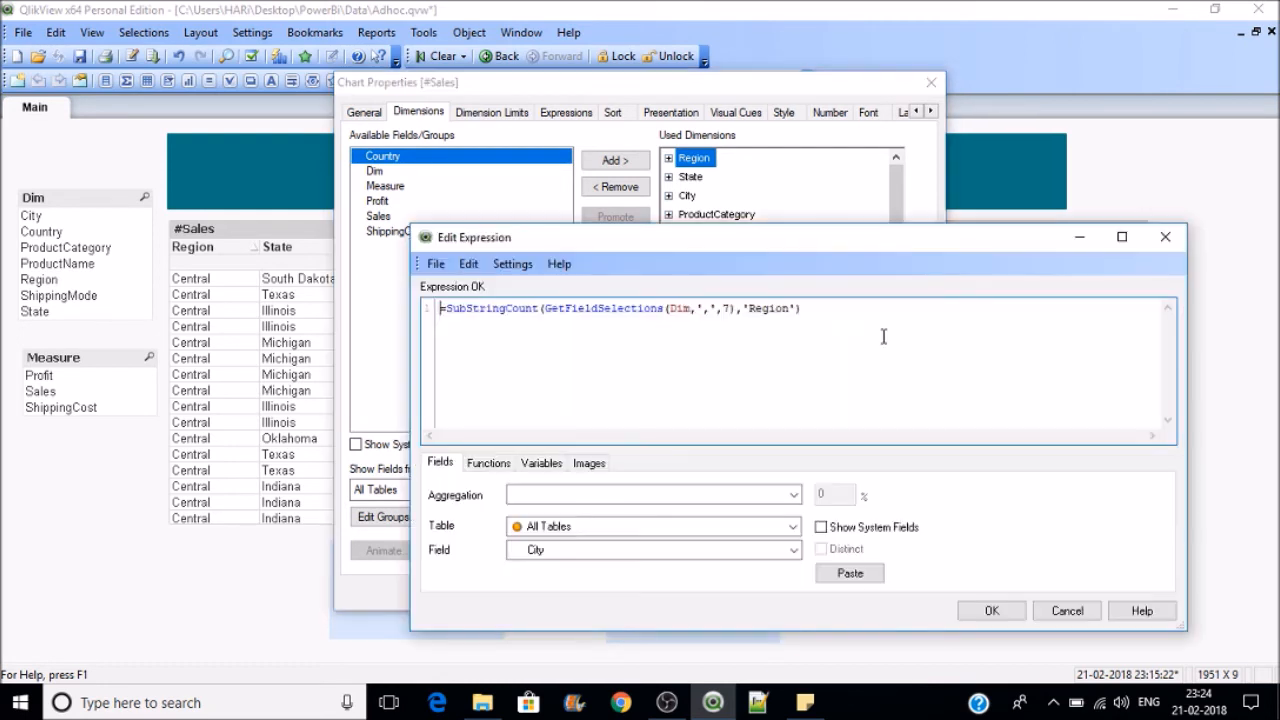
pyautogui.press('Delete')
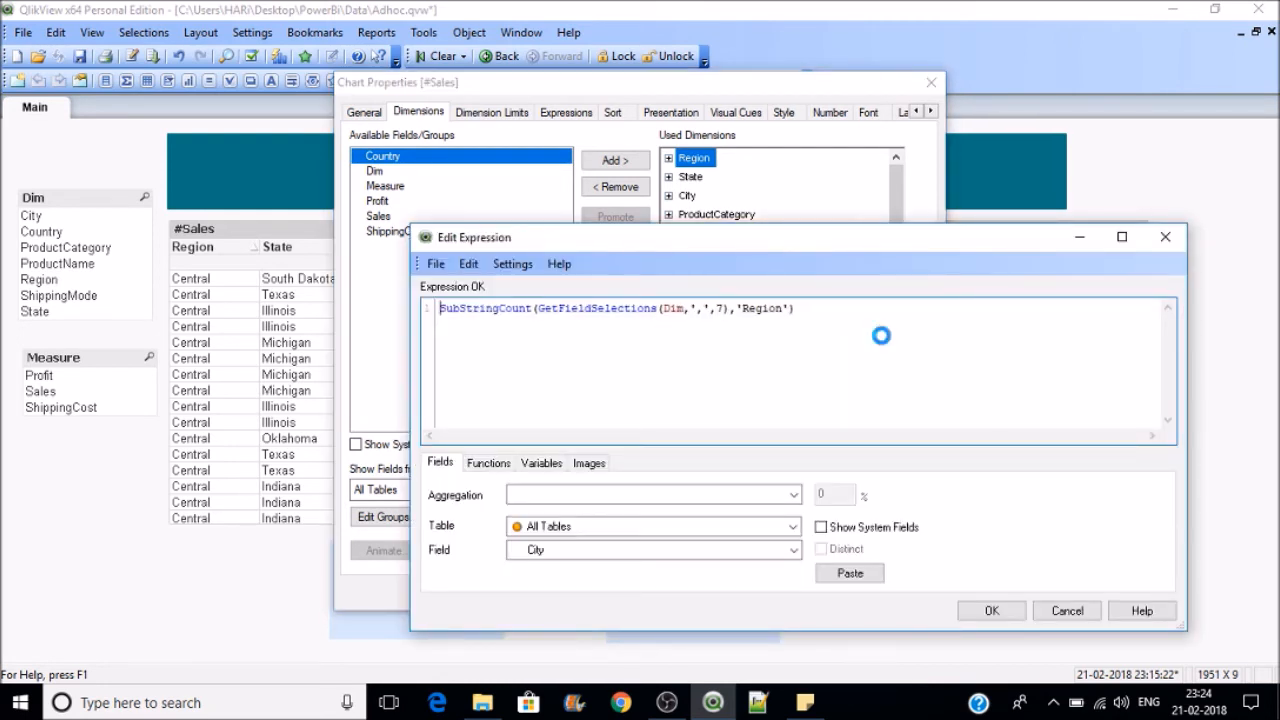
pyautogui.write('if(')
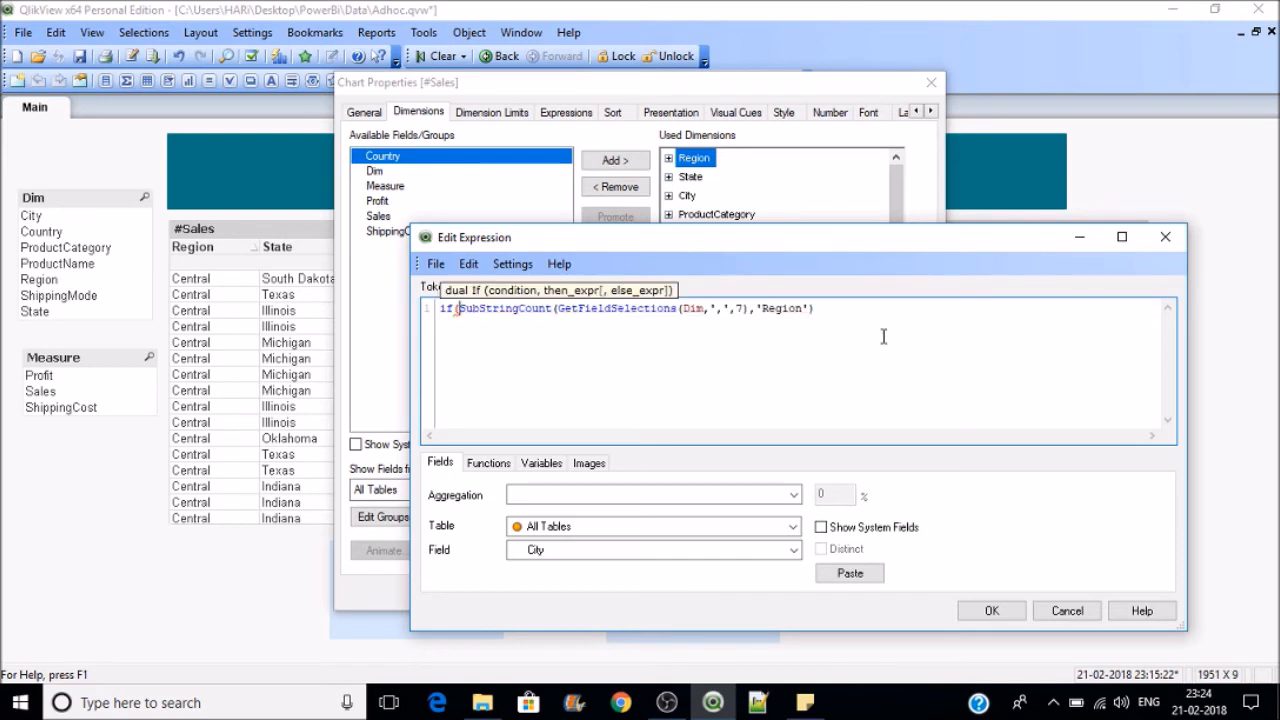
pyautogui.click(829, 309)
pyautogui.write(',')
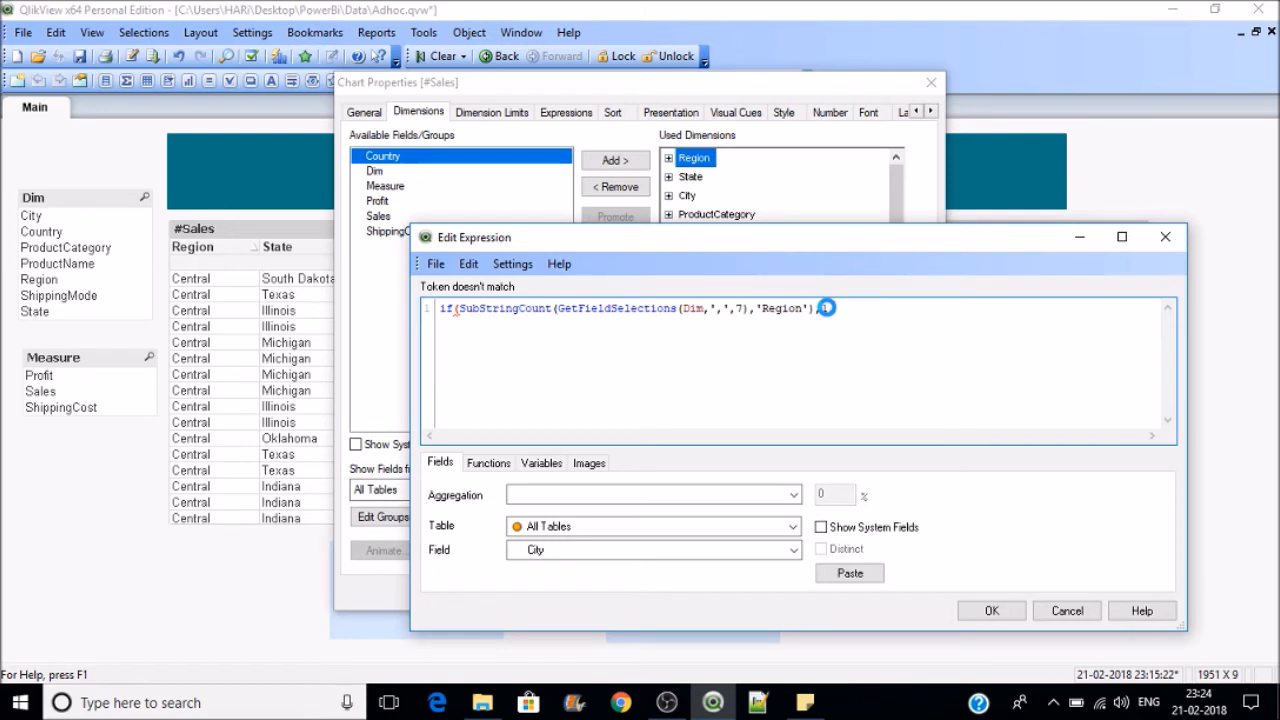
pyautogui.write('1,0)')
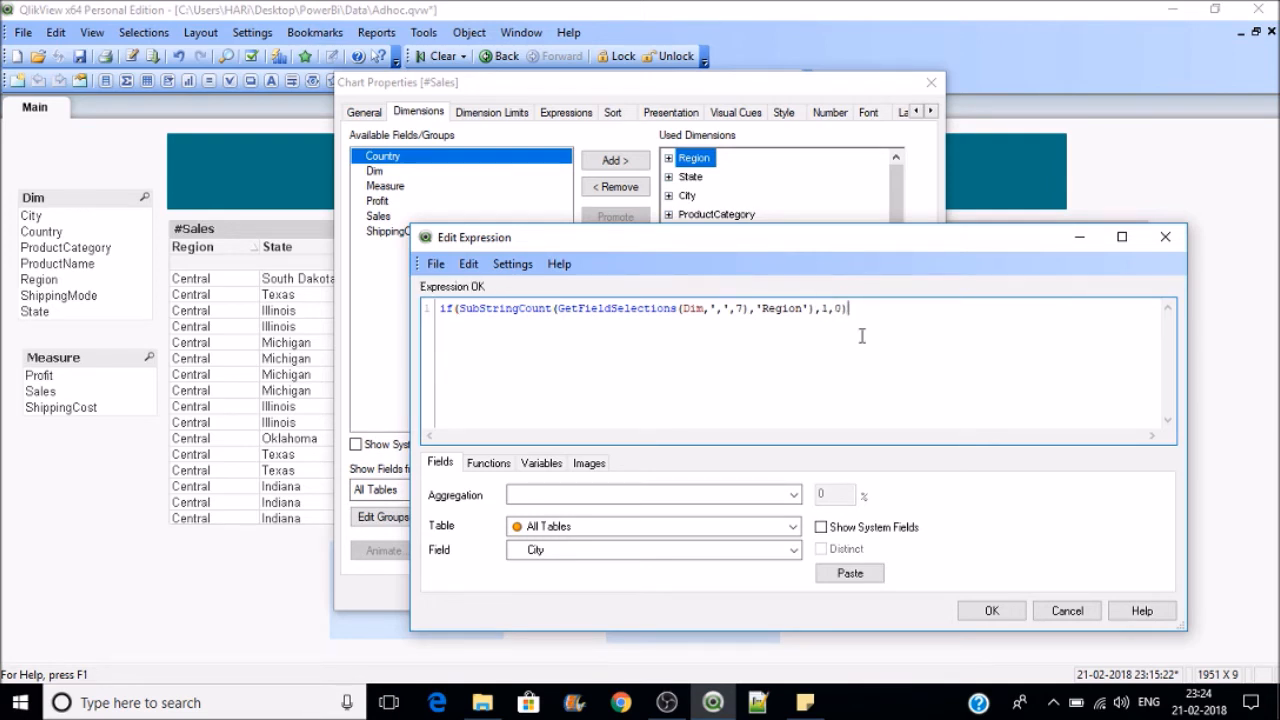
pyautogui.click(992, 612)
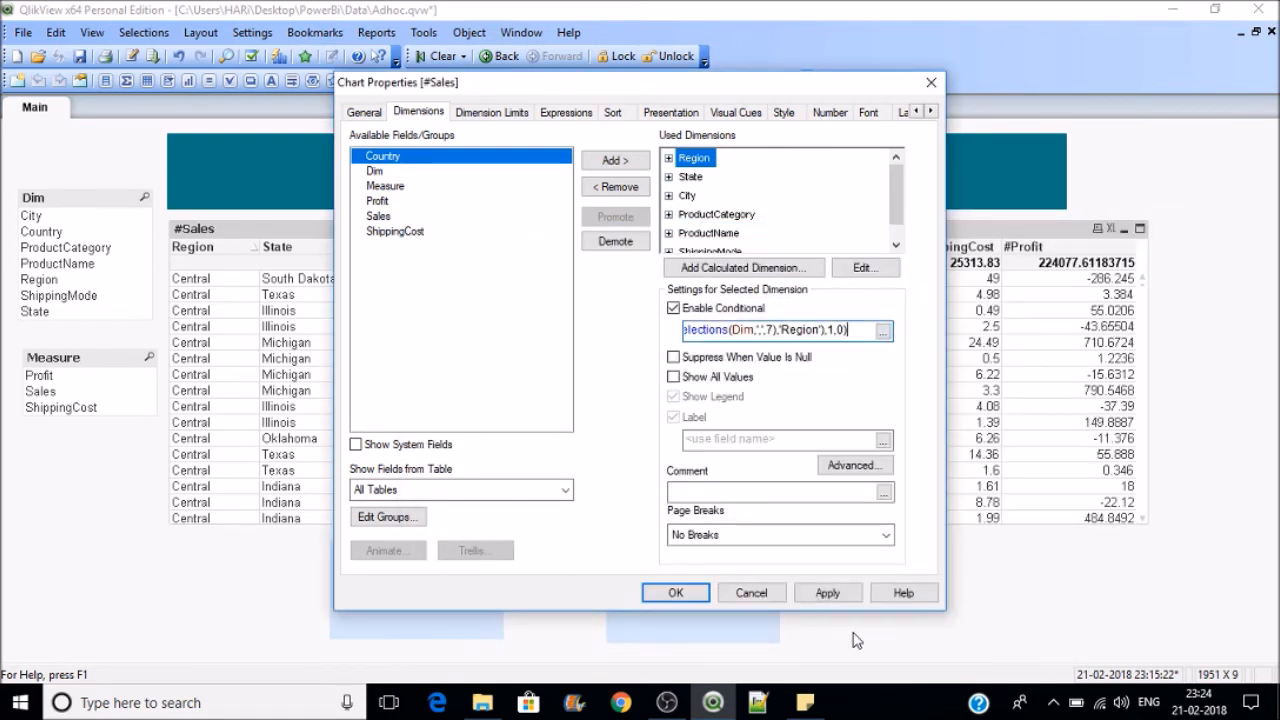
pyautogui.click(836, 597)
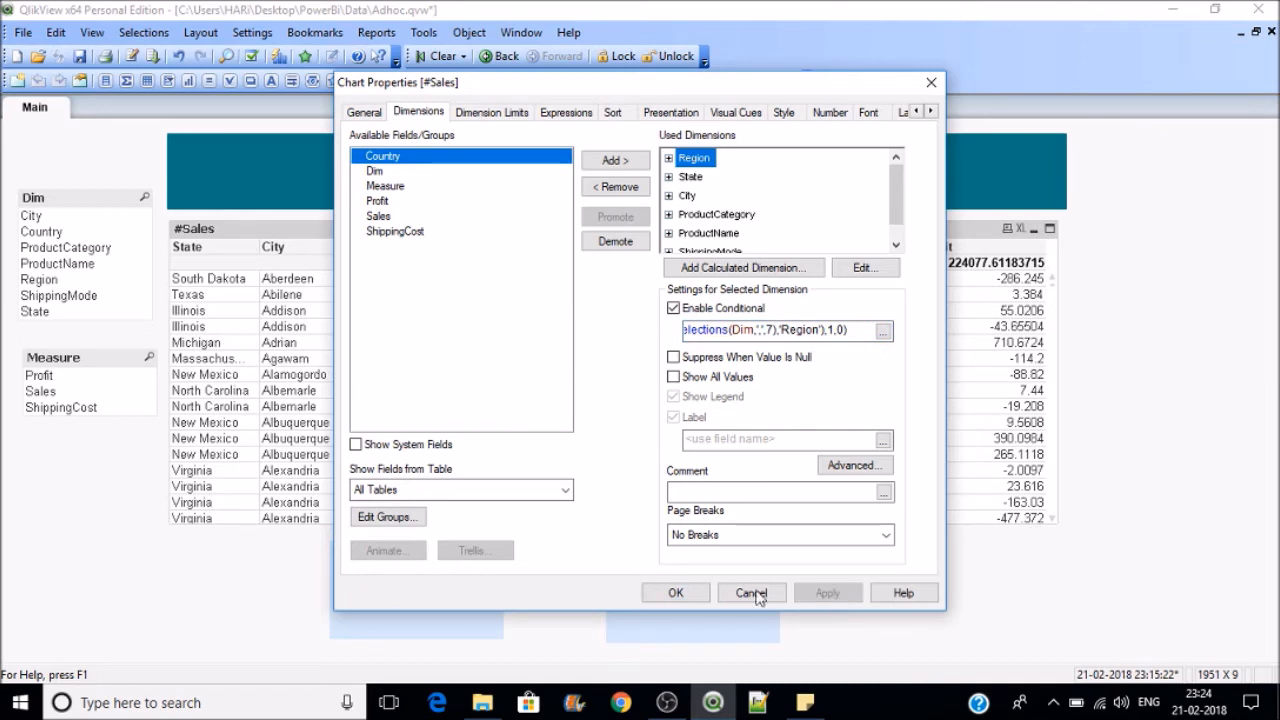
# Step: Review the Region condition's expression and test the column by selecting and deselecting Region in the Dim list box
pyautogui.click(882, 333)
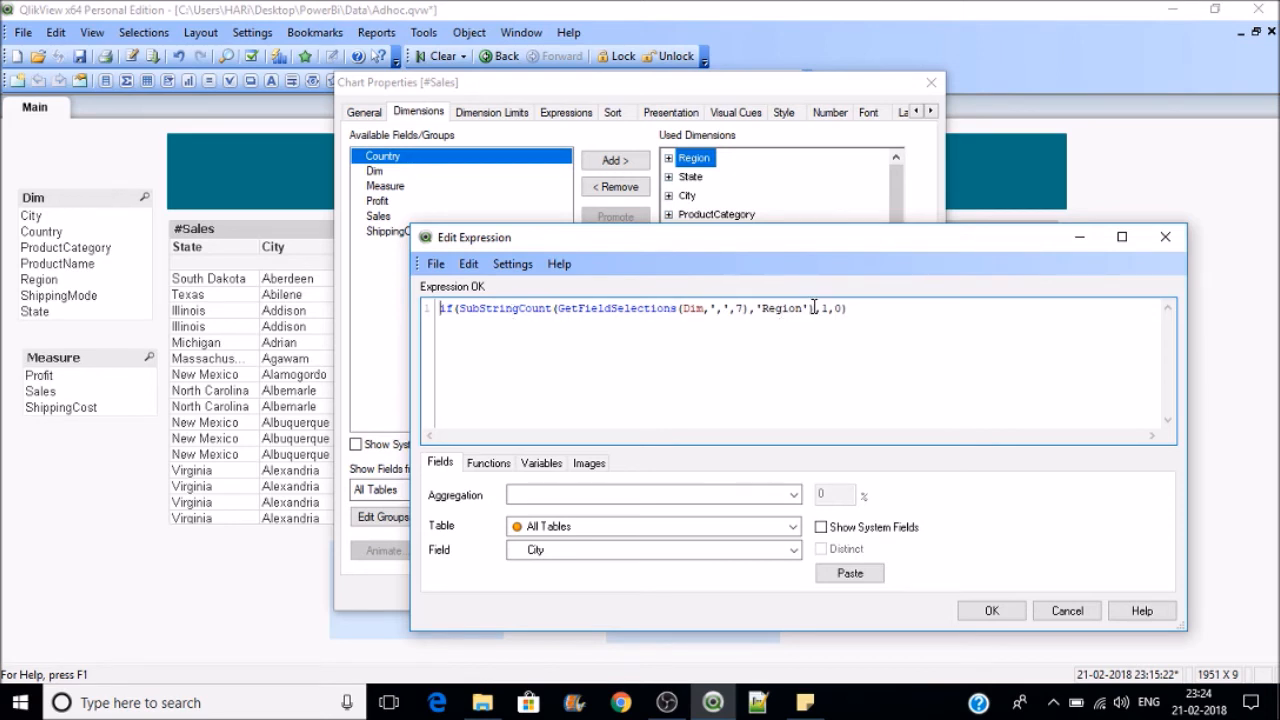
pyautogui.moveTo(813, 307); pyautogui.dragTo(458, 318)
pyautogui.click(531, 333)
pyautogui.moveTo(751, 307); pyautogui.dragTo(560, 305)
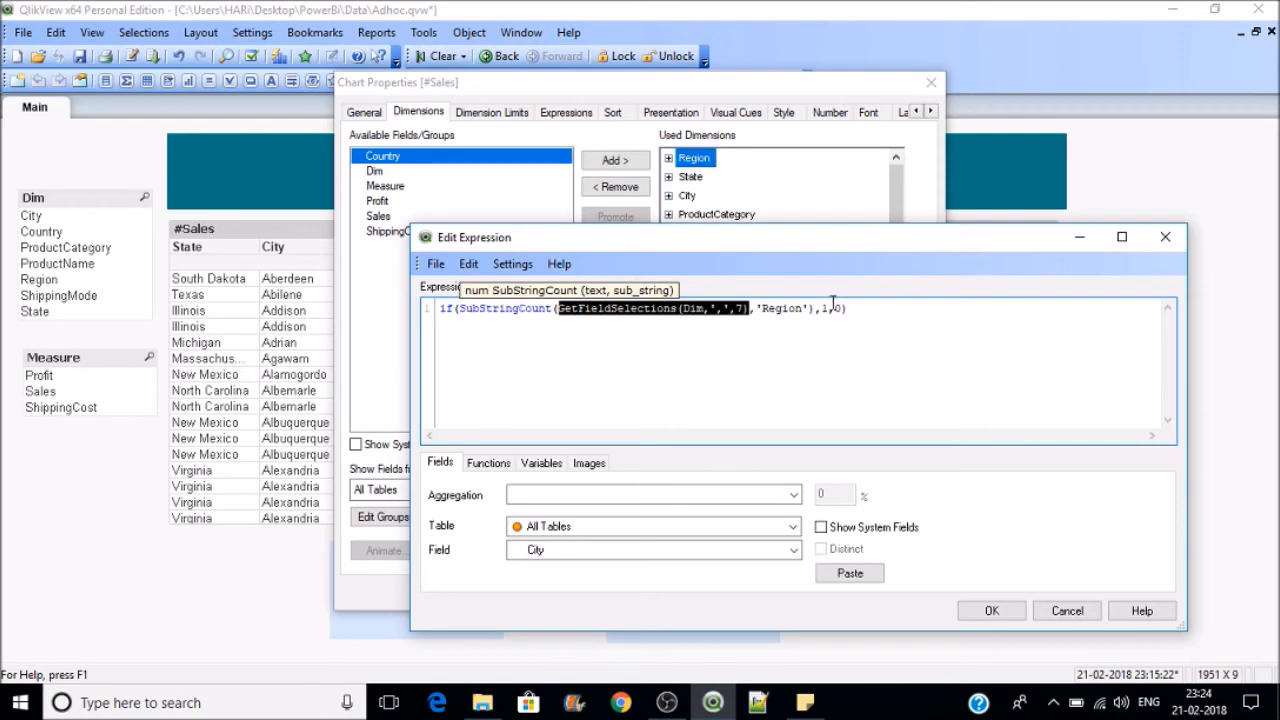
pyautogui.click(1015, 608)
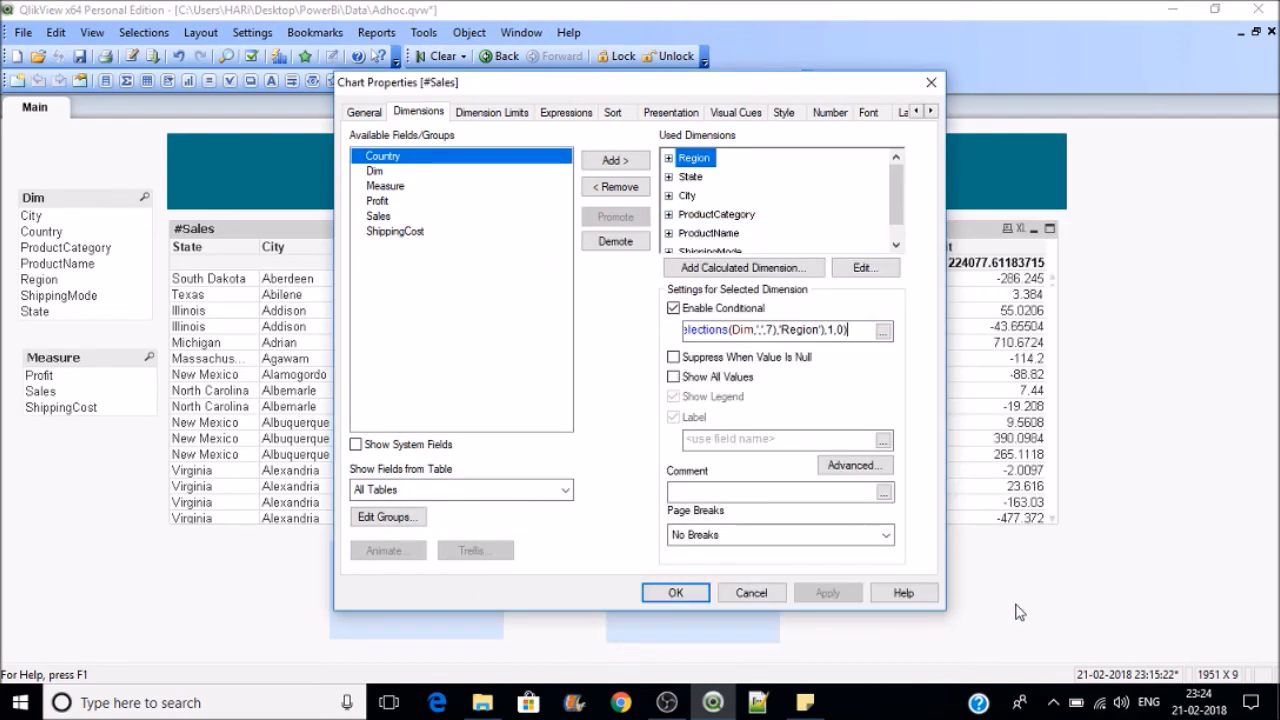
pyautogui.click(695, 591)
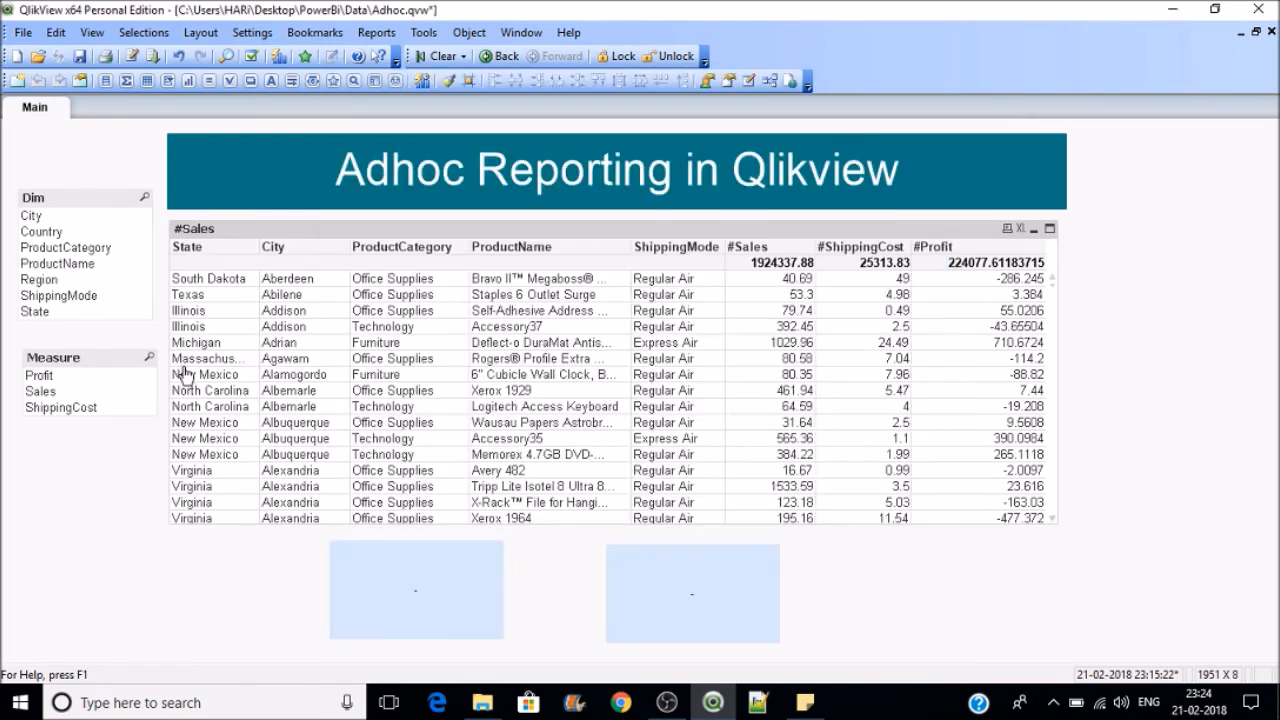
pyautogui.click(38, 280)
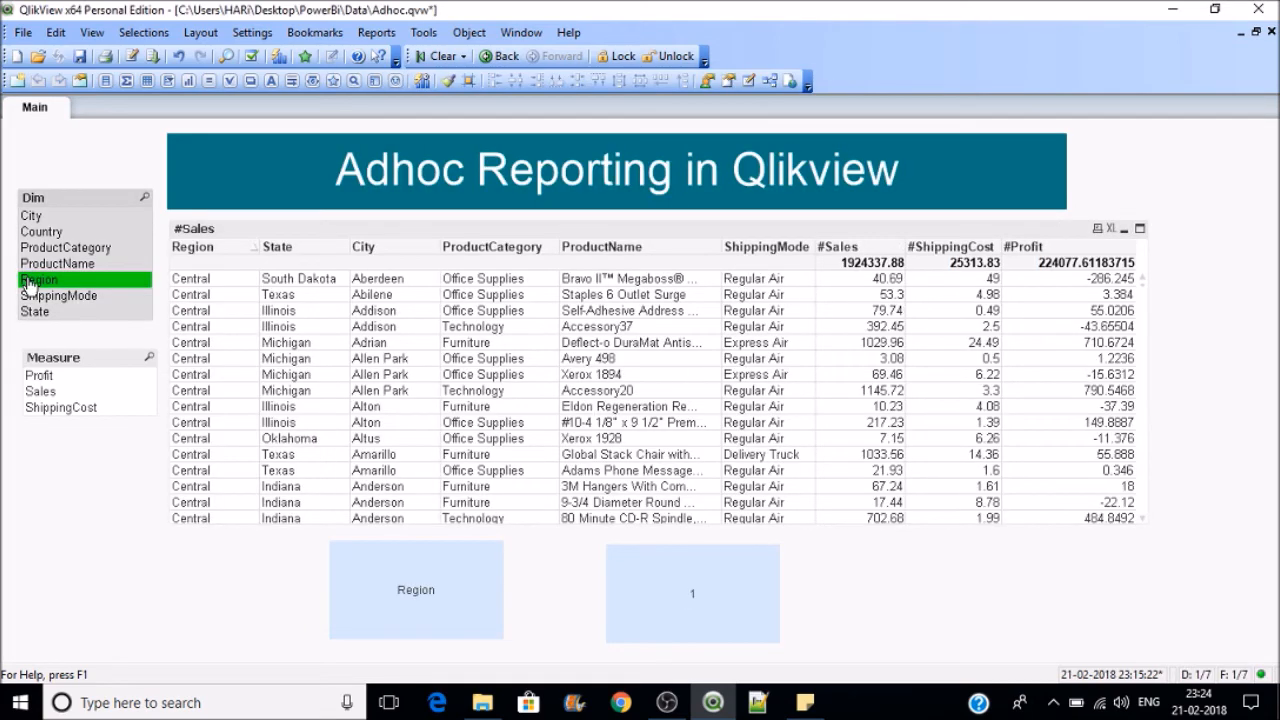
pyautogui.click(96, 283)
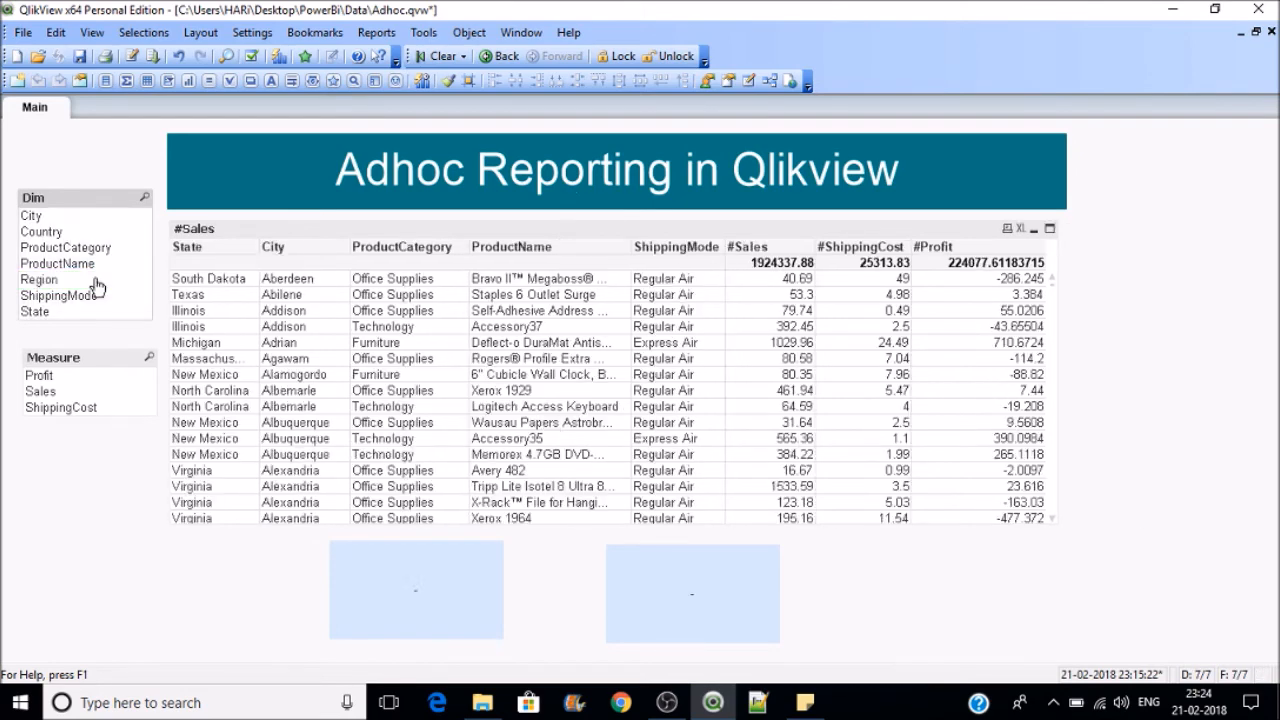
# Step: Copy the Region dimension's condition in the chart properties and paste it as an enabled condition for the State dimension
pyautogui.rightClick(650, 254)
pyautogui.click(660, 264)
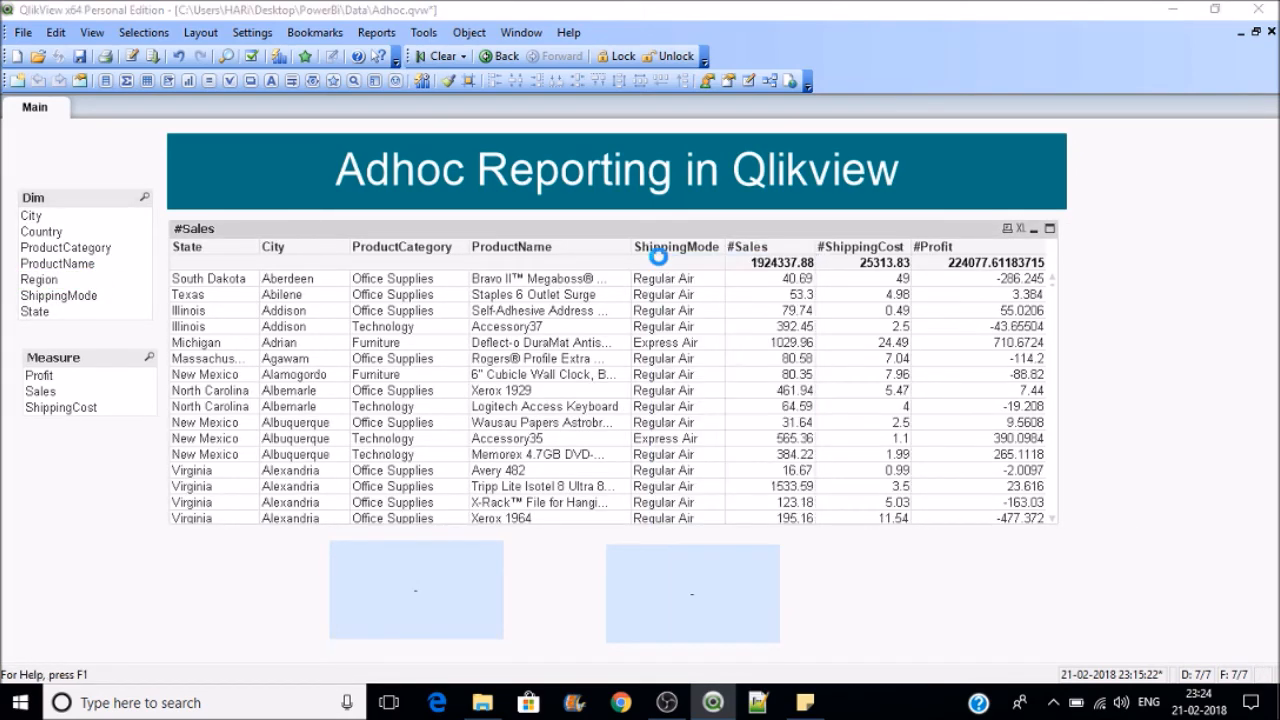
pyautogui.click(829, 329)
pyautogui.hotkey('ctrl', 'a')
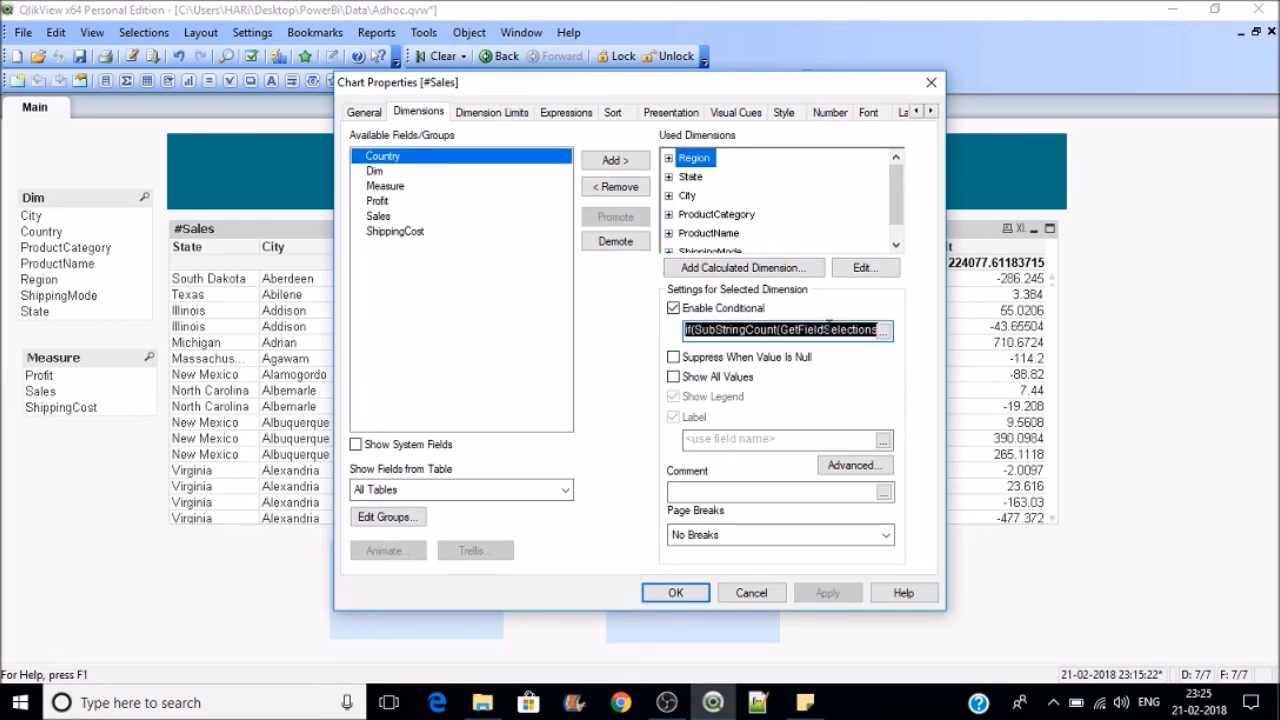
pyautogui.click(700, 180)
pyautogui.click(673, 308)
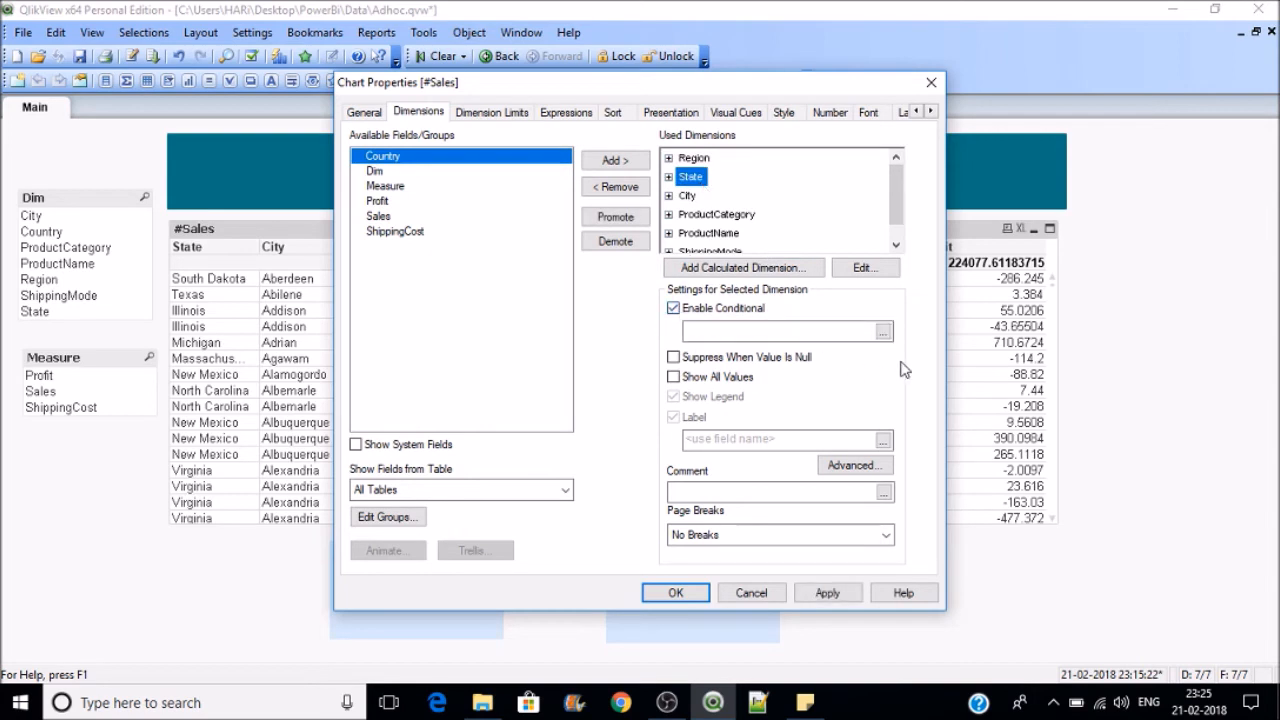
pyautogui.click(883, 331)
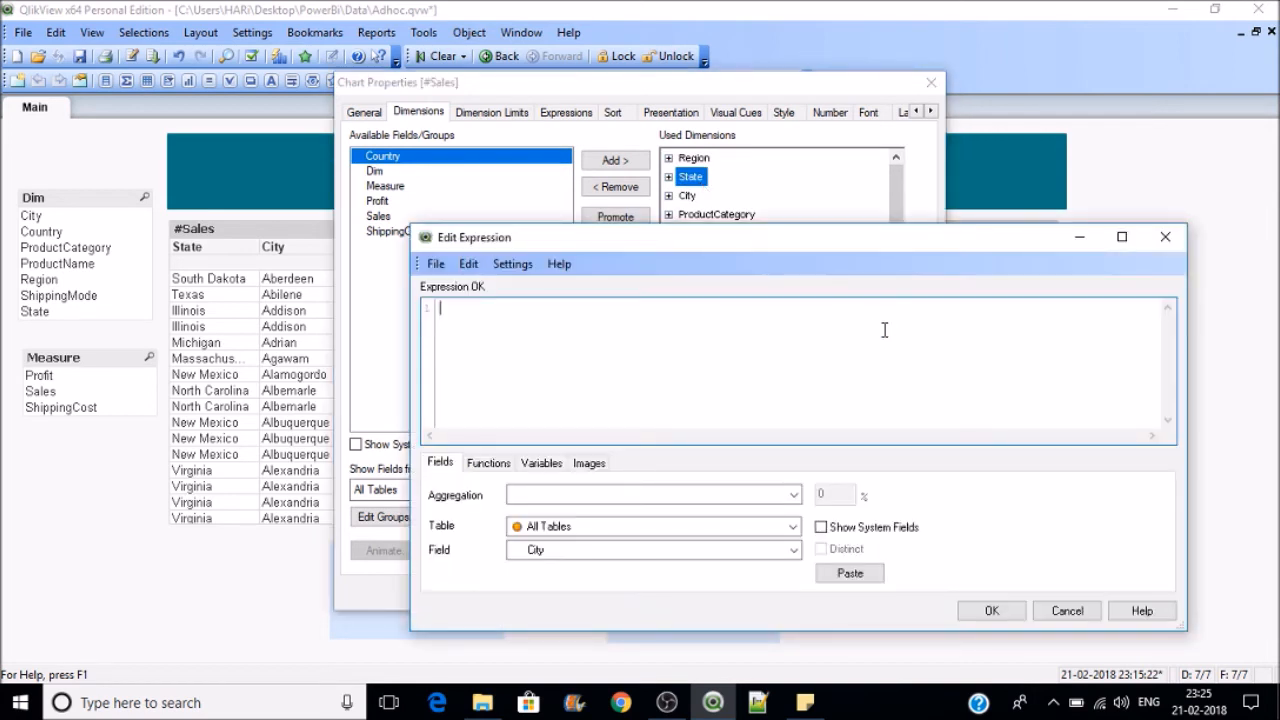
pyautogui.write("if(SubStringCount(GetFieldSelections(Dim,',',7),'Region'),1,0)")
# Step: Replace 'Region' with 'State' in the State dimension's condition and confirm the expression
pyautogui.doubleClick(789, 309)
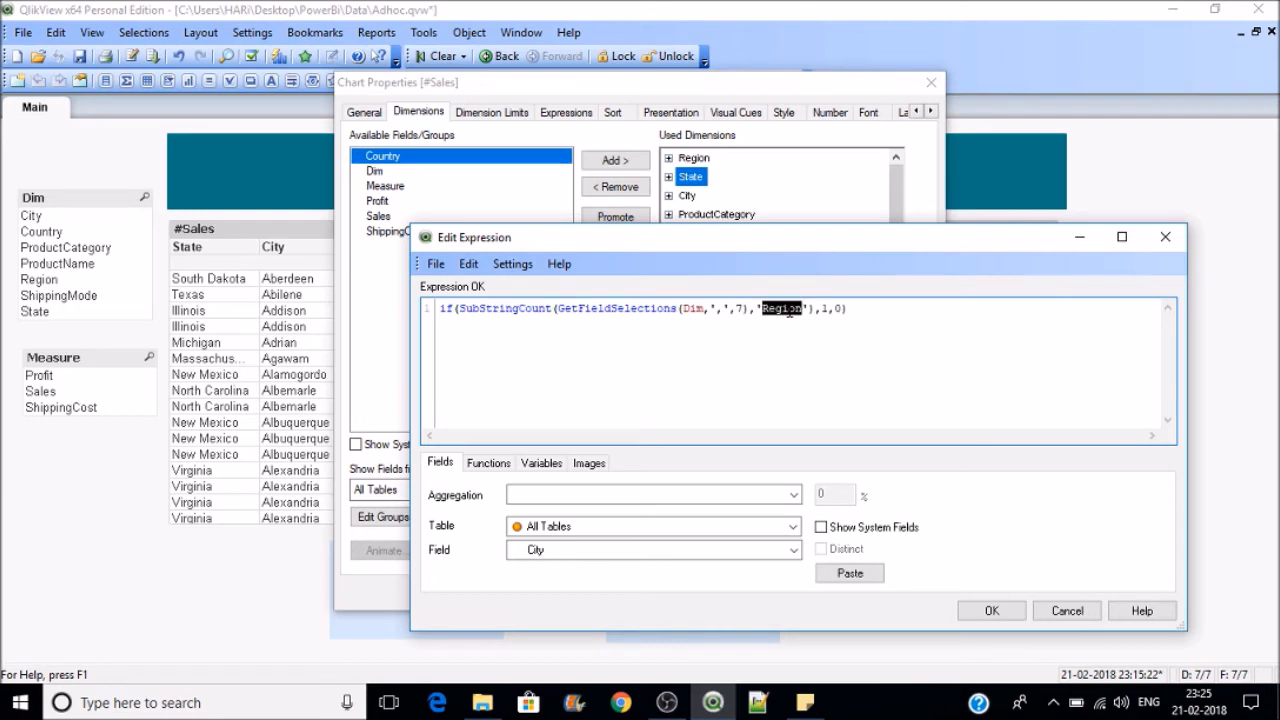
pyautogui.write('Sate')
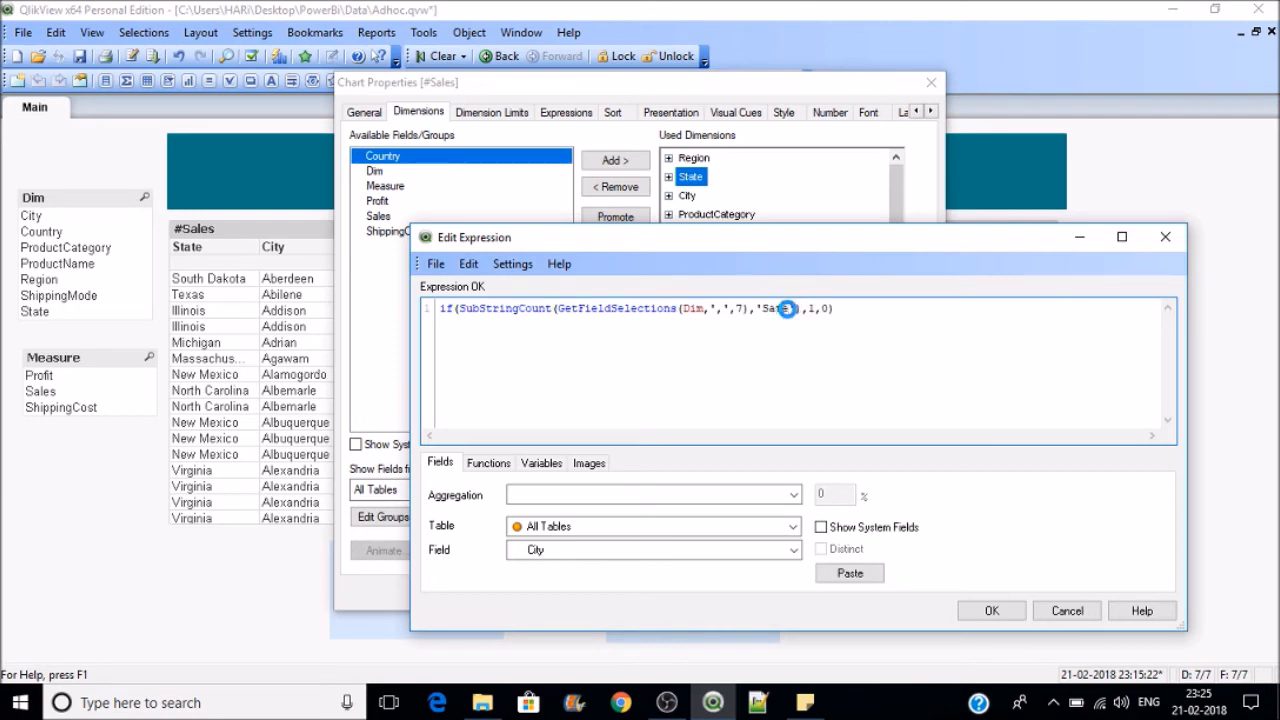
pyautogui.click(787, 311)
pyautogui.press('BackSpace')
pyautogui.press('BackSpace')
pyautogui.press('BackSpace')
pyautogui.write('tate')
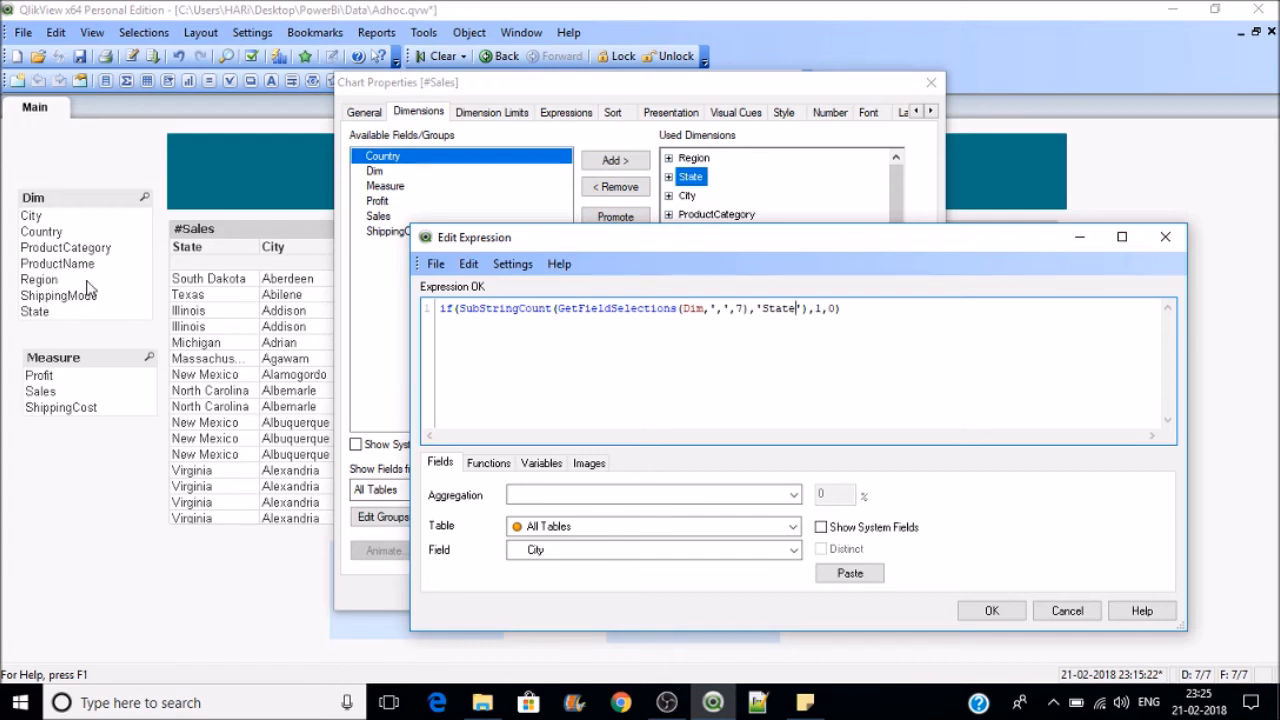
pyautogui.click(782, 310)
pyautogui.moveTo(750, 308); pyautogui.dragTo(481, 310)
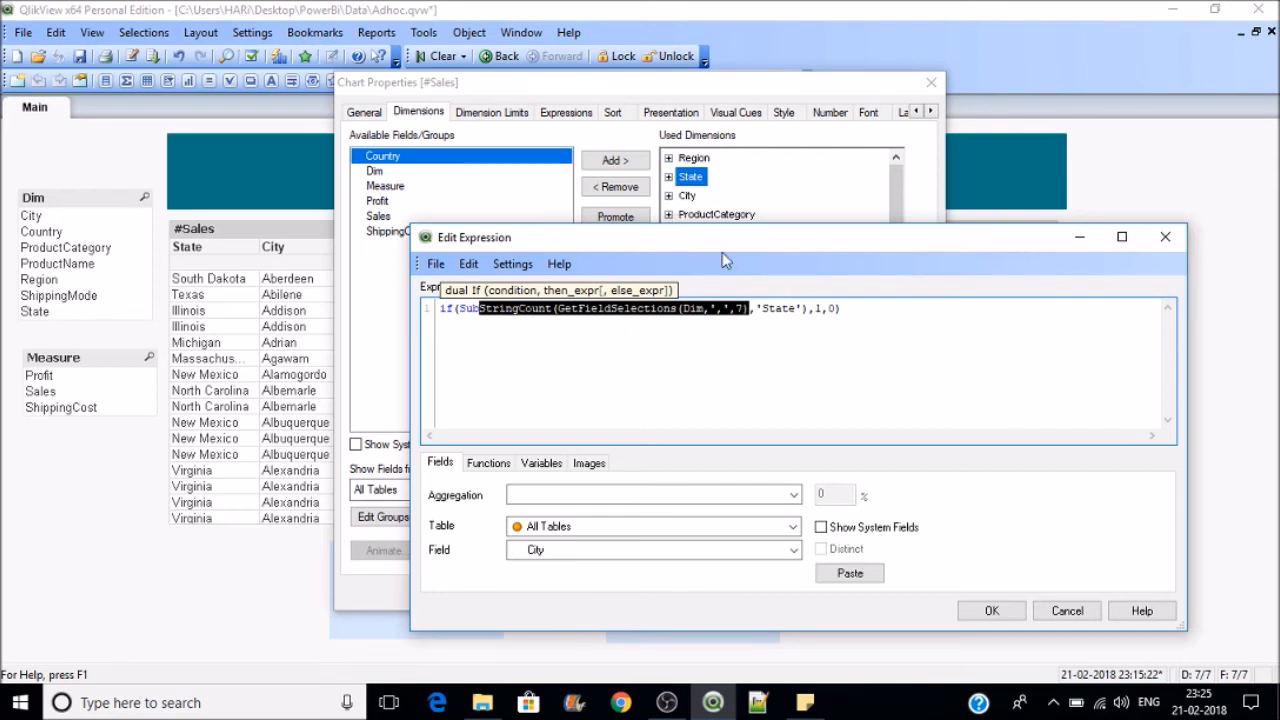
pyautogui.click(762, 329)
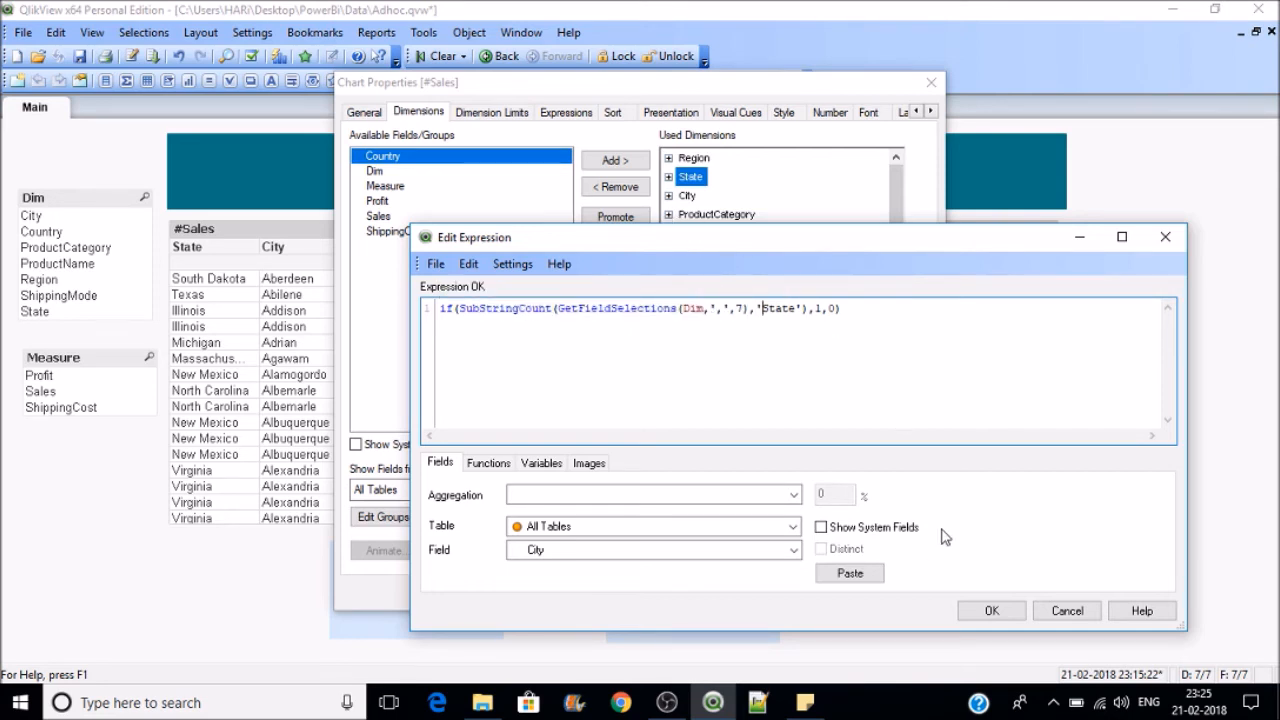
pyautogui.click(995, 611)
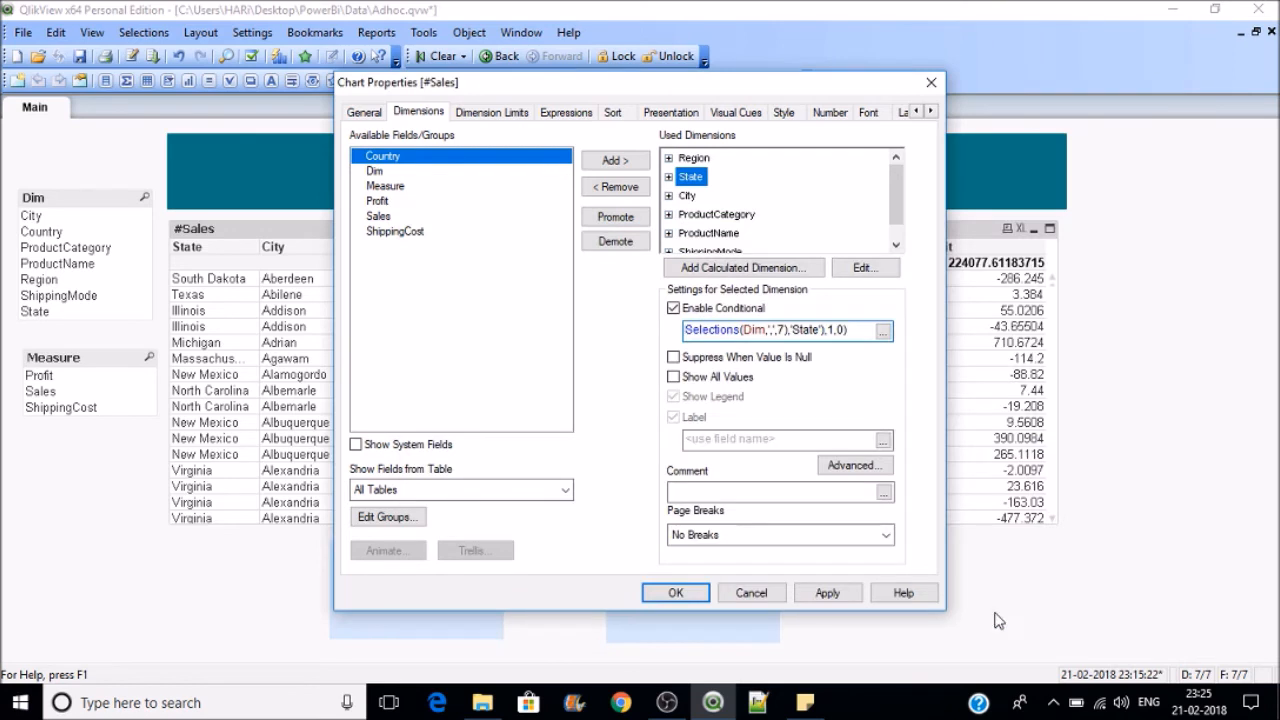
# Step: Enable the City dimension's condition and set it to if(SubStringCount(GetFieldSelections(Dim,',',7),'City'),1,0)
pyautogui.click(689, 196)
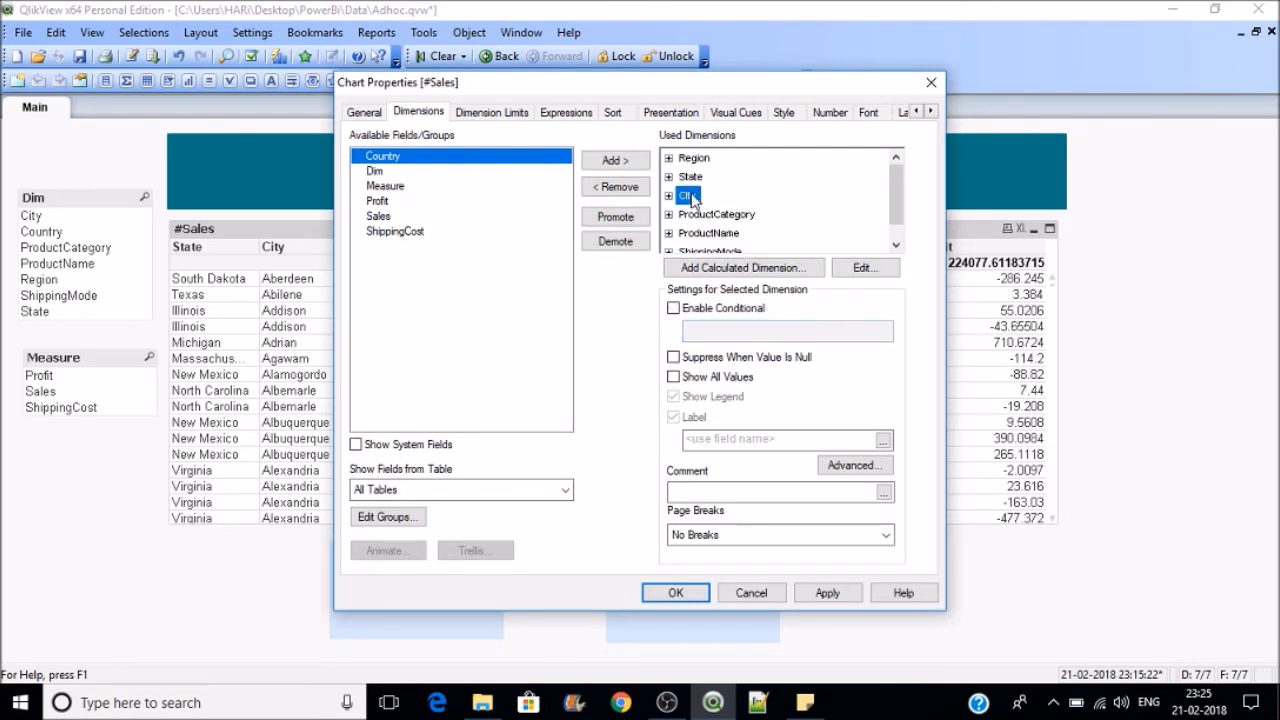
pyautogui.click(698, 310)
pyautogui.click(885, 331)
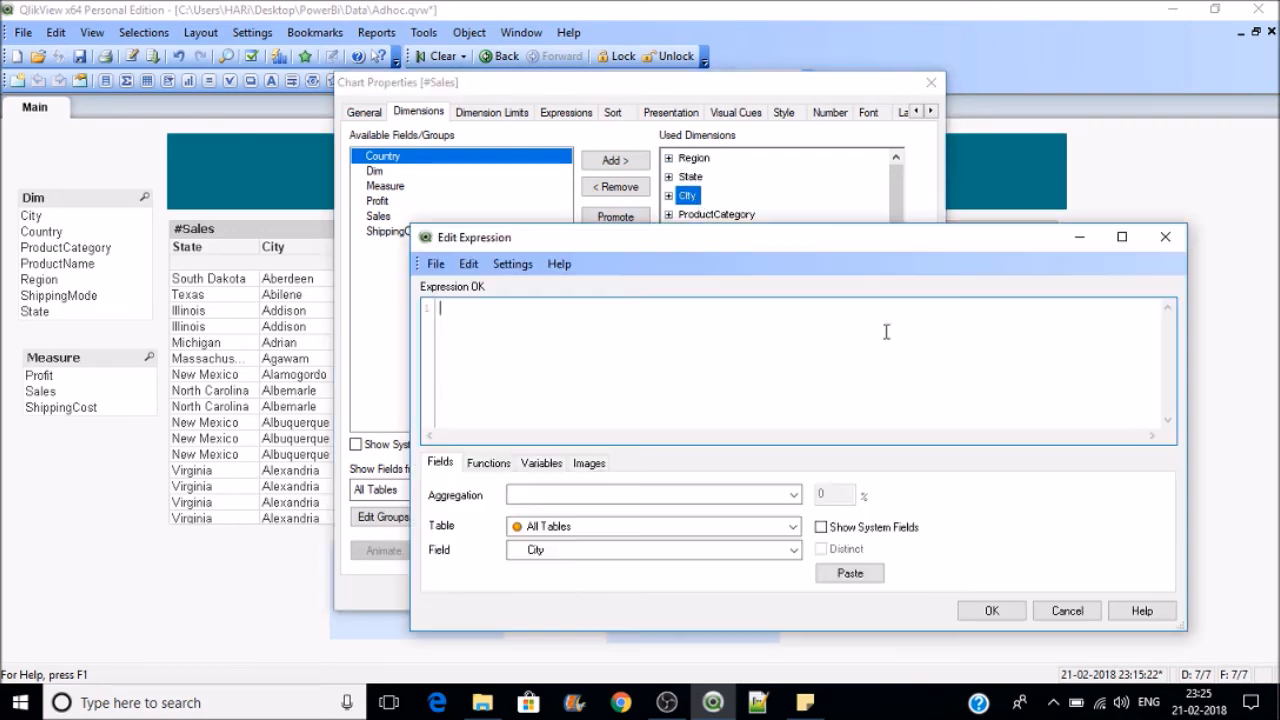
pyautogui.write("if(SubStringCount(GetFieldSelections(Dim,',',7),'Region'),1,0)")
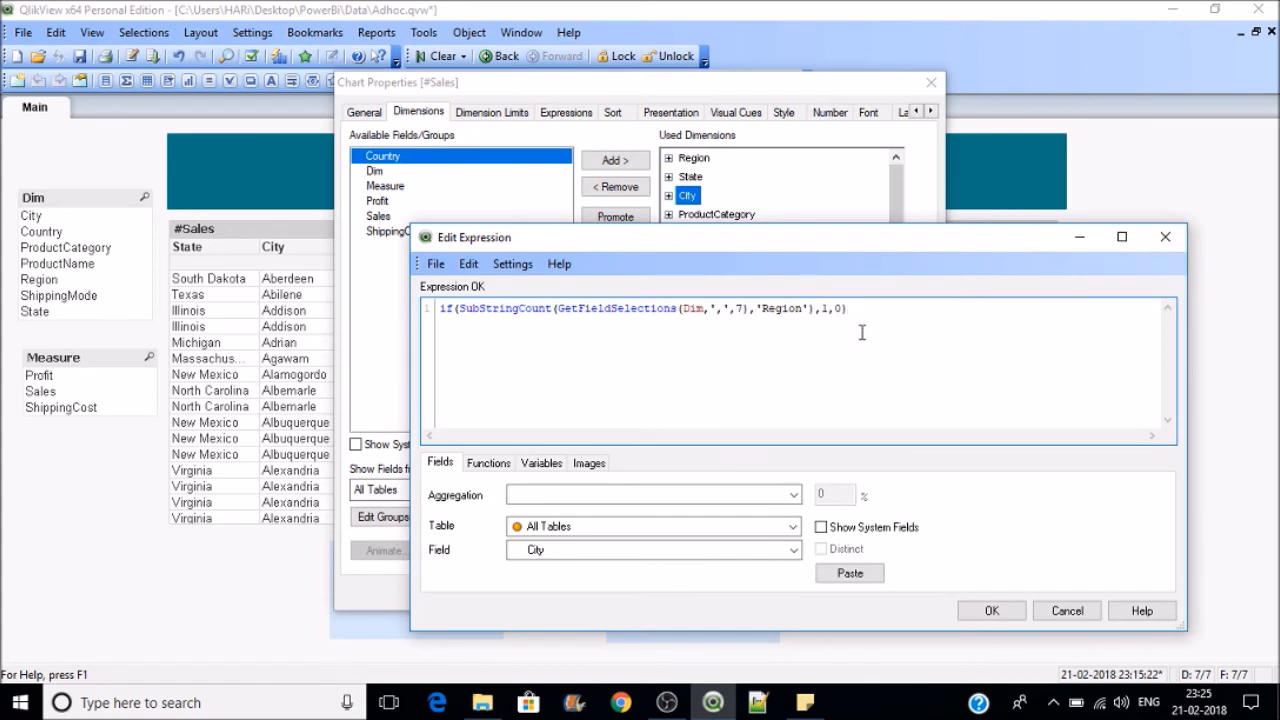
pyautogui.doubleClick(778, 310)
pyautogui.write('City')
pyautogui.click(1008, 611)
# Step: Enable the ProductCategory dimension's condition and set it to if(SubStringCount(GetFieldSelections(Dim,',',7),'ProductCategory'),1,0)
pyautogui.click(730, 216)
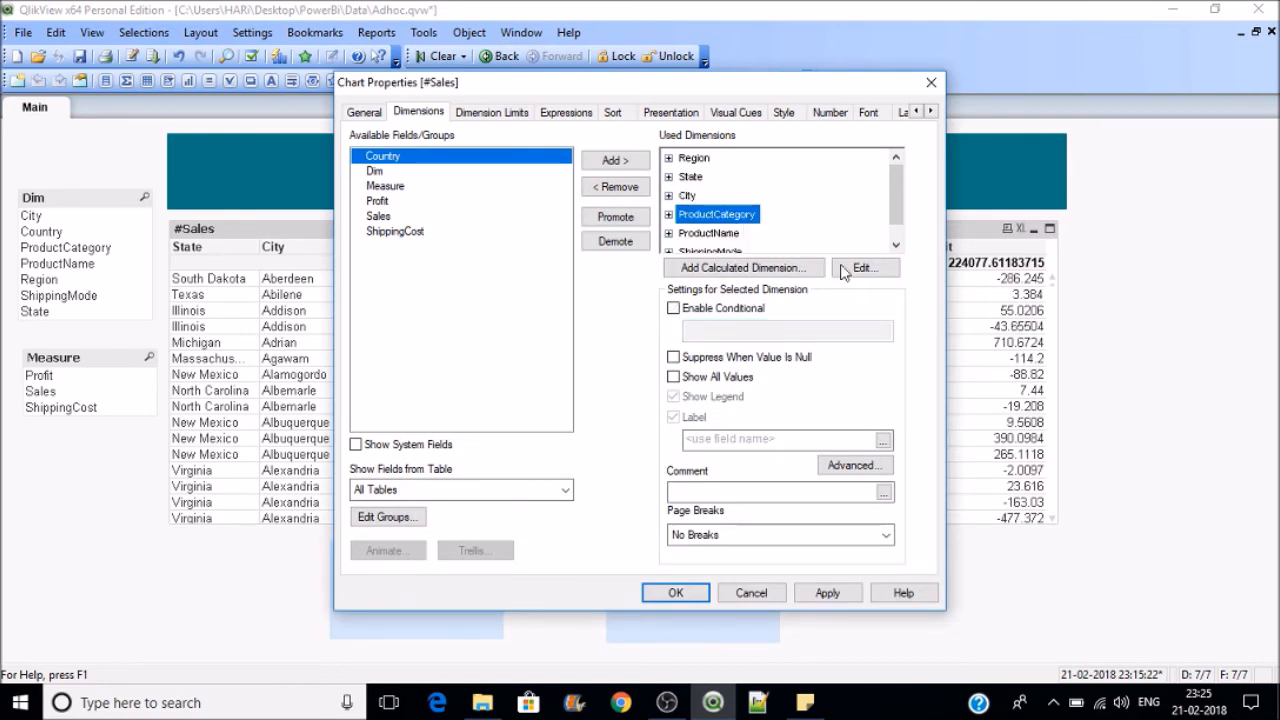
pyautogui.click(706, 307)
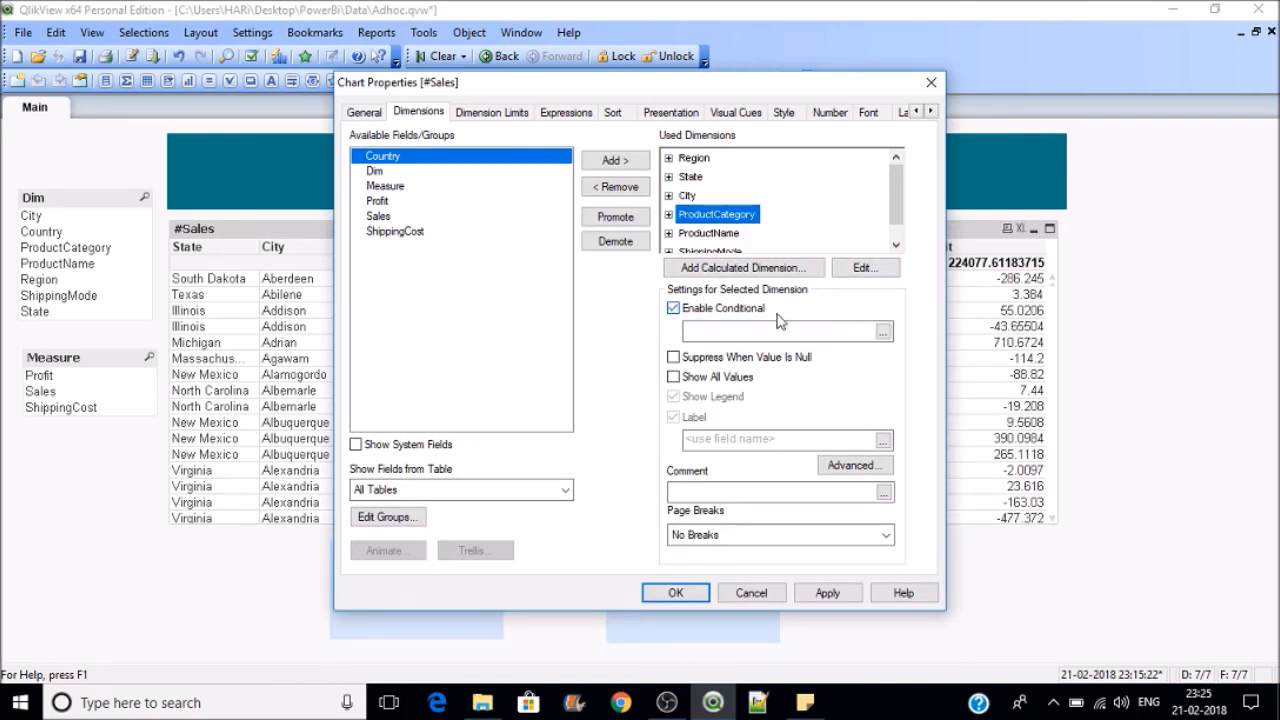
pyautogui.click(883, 332)
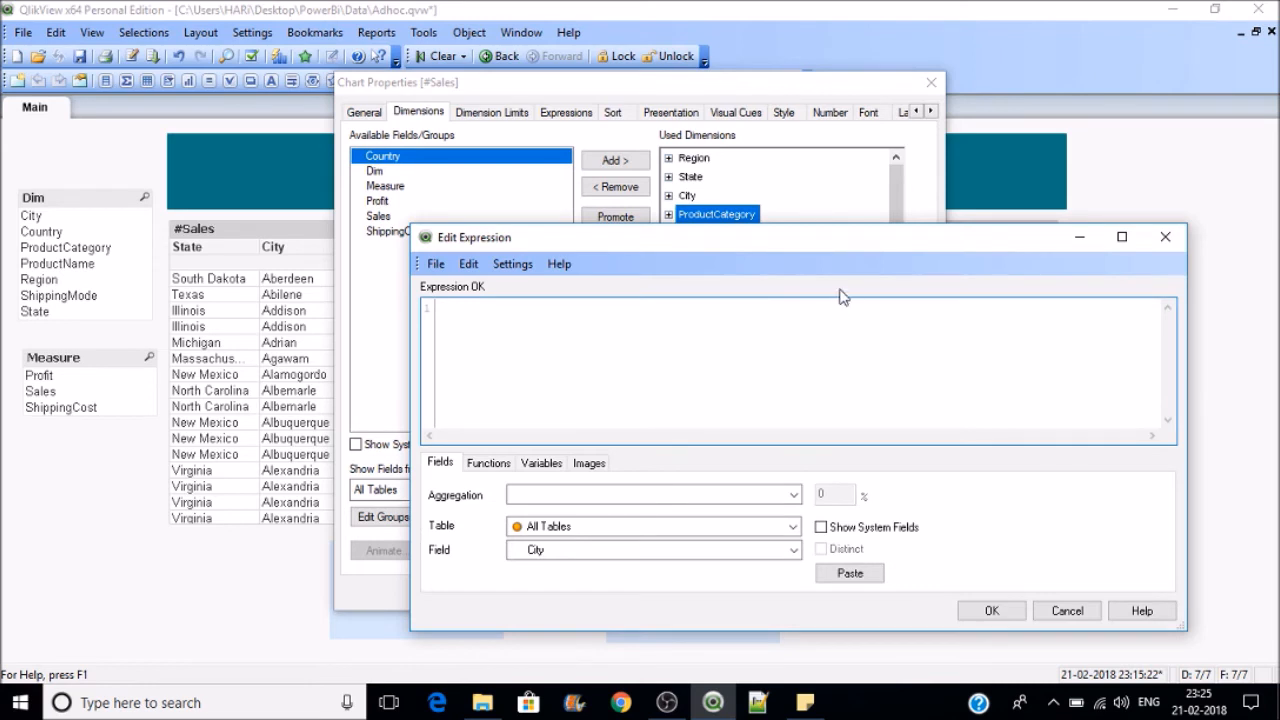
pyautogui.write("if(SubStringCount(GetFieldSelections(Dim,',',7),'Region'),1,0)")
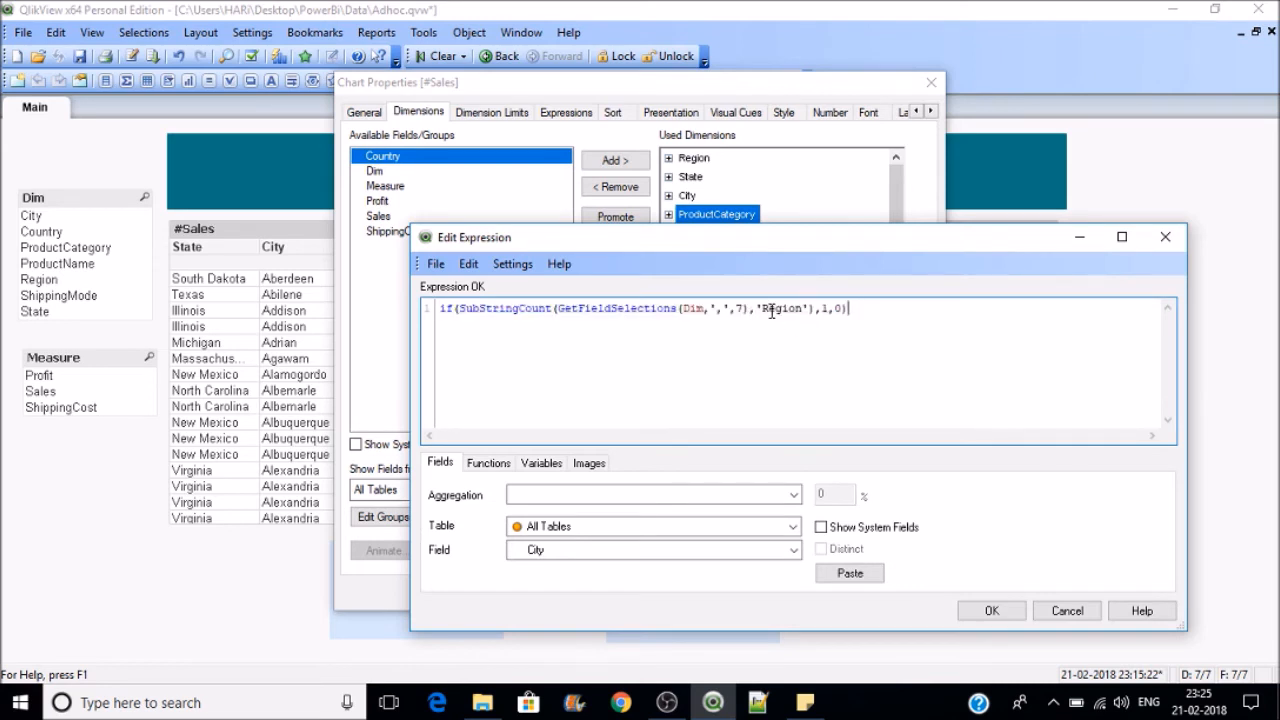
pyautogui.doubleClick(772, 311)
pyautogui.write('Product')
pyautogui.write('Cate')
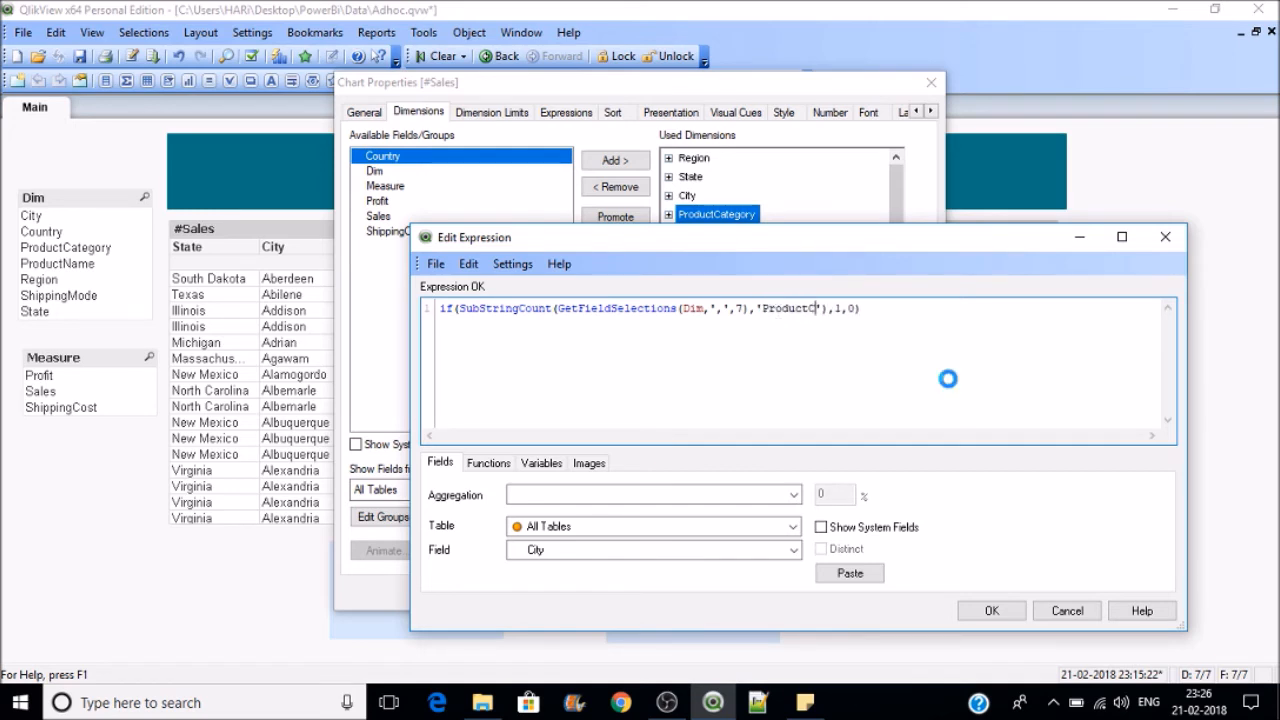
pyautogui.write('gory')
pyautogui.click(1005, 612)
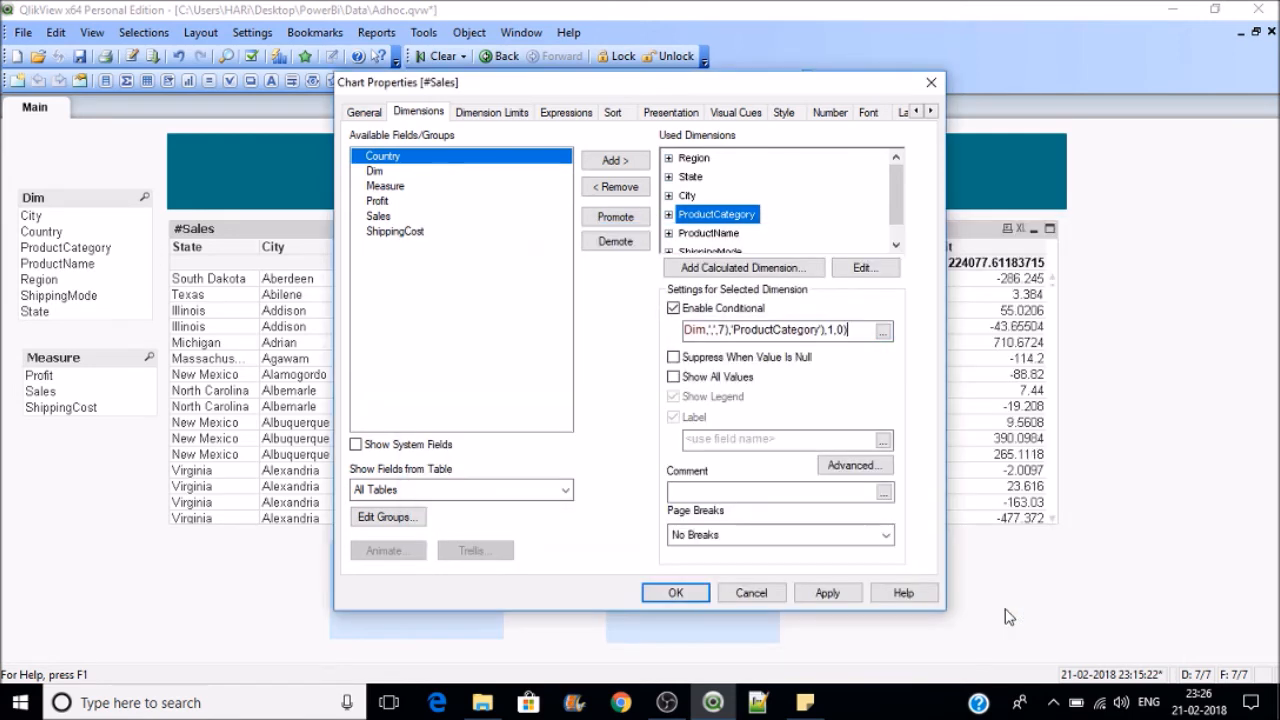
# Step: Enable the ProductName dimension's condition and set it to if(SubStringCount(GetFieldSelections(Dim,',',7),'ProductName'),1,0)
pyautogui.click(709, 233)
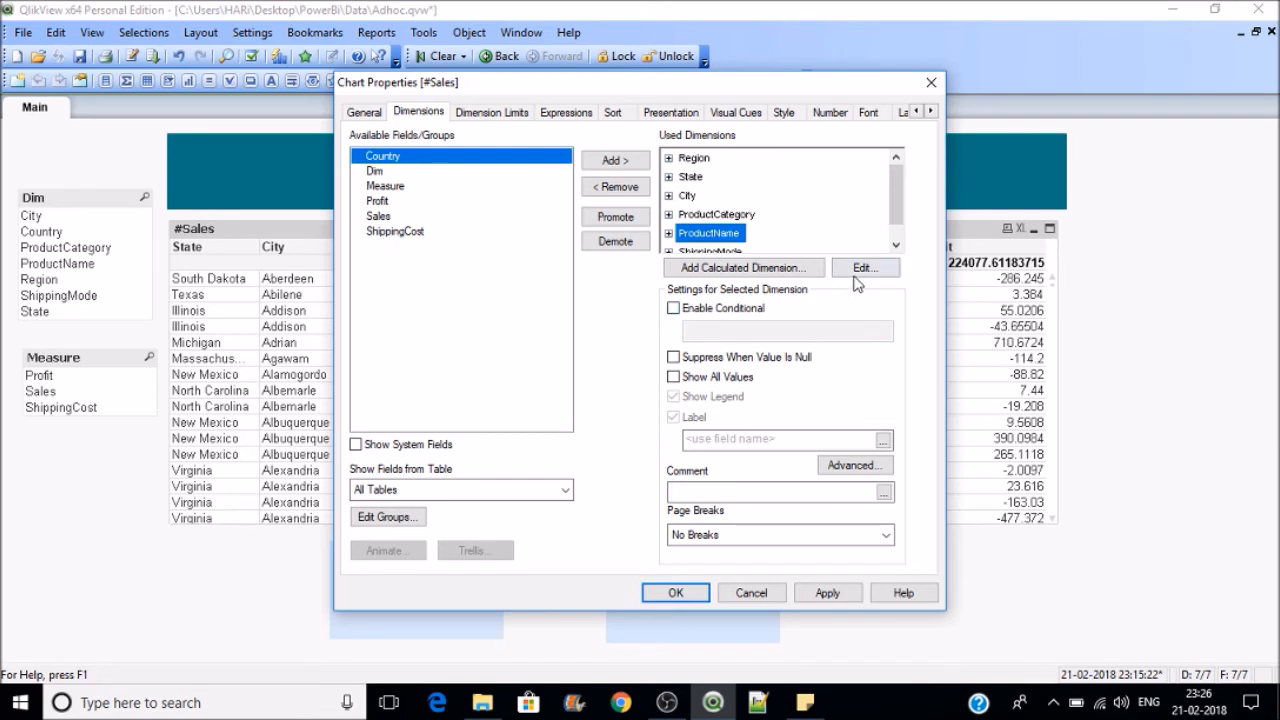
pyautogui.click(713, 310)
pyautogui.click(883, 331)
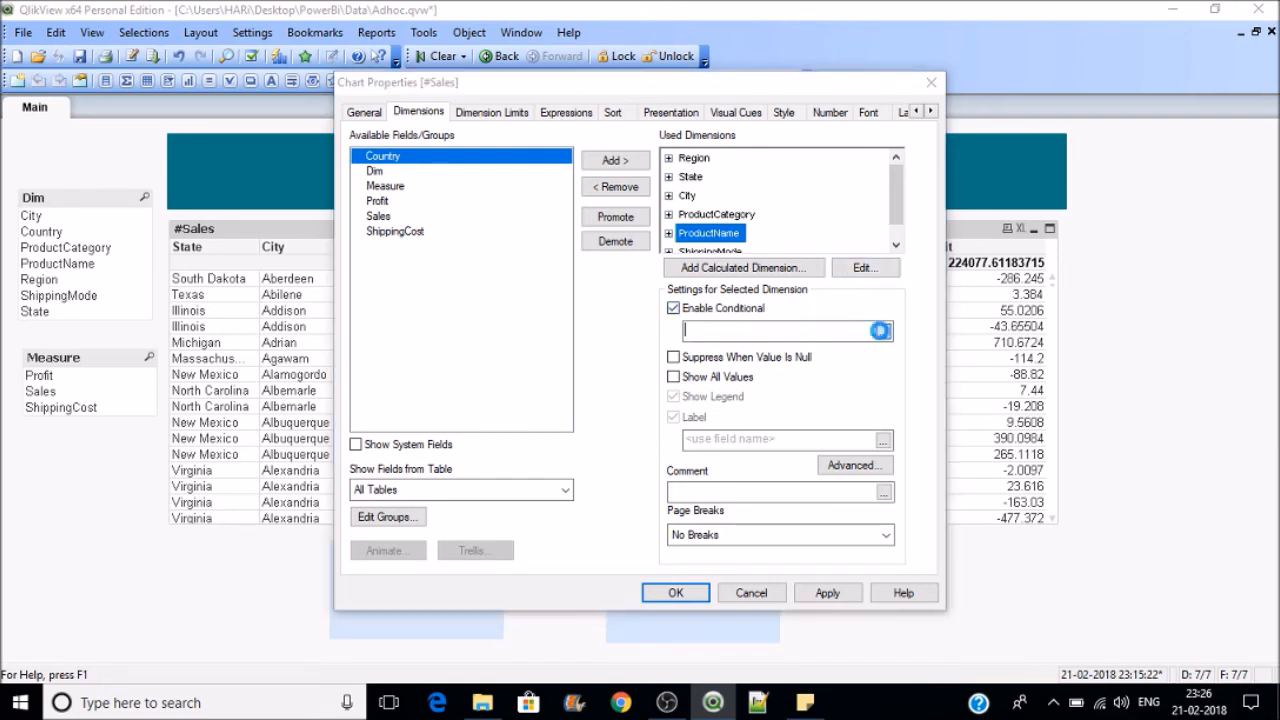
pyautogui.write("if(SubStringCount(GetFieldSelections(Dim,',',7),'Region'),1,0)")
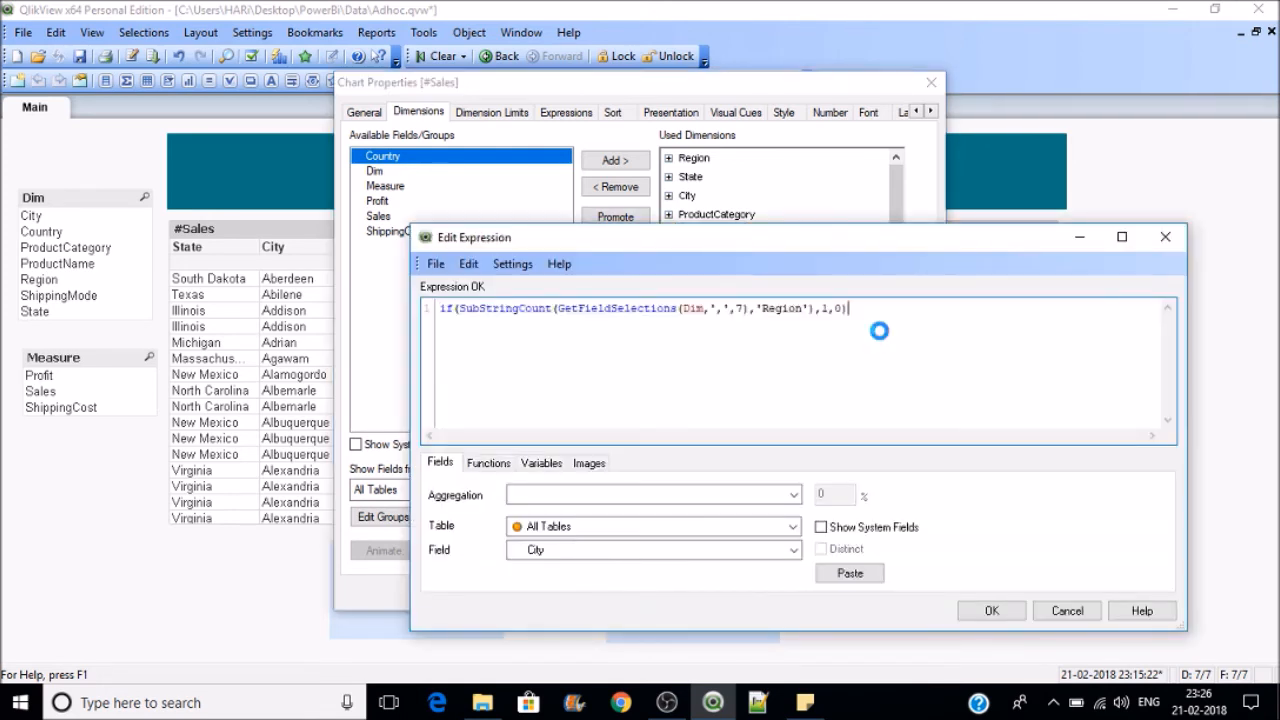
pyautogui.doubleClick(784, 310)
pyautogui.write('ProductName')
pyautogui.click(988, 609)
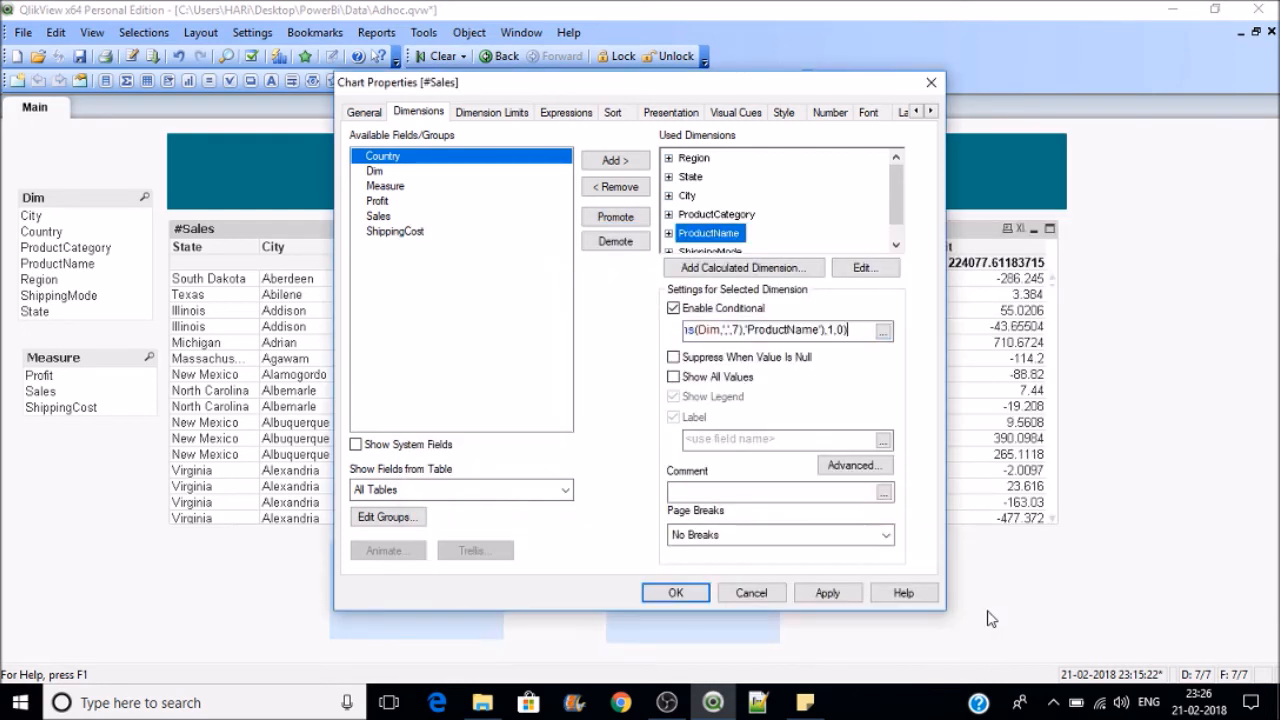
# Step: Enable the ShippingMode dimension's condition as if(SubStringCount(GetFieldSelections(Dim,',',7),'ShippingMode'),1,0) and apply the dimension changes to the chart
pyautogui.click(895, 247)
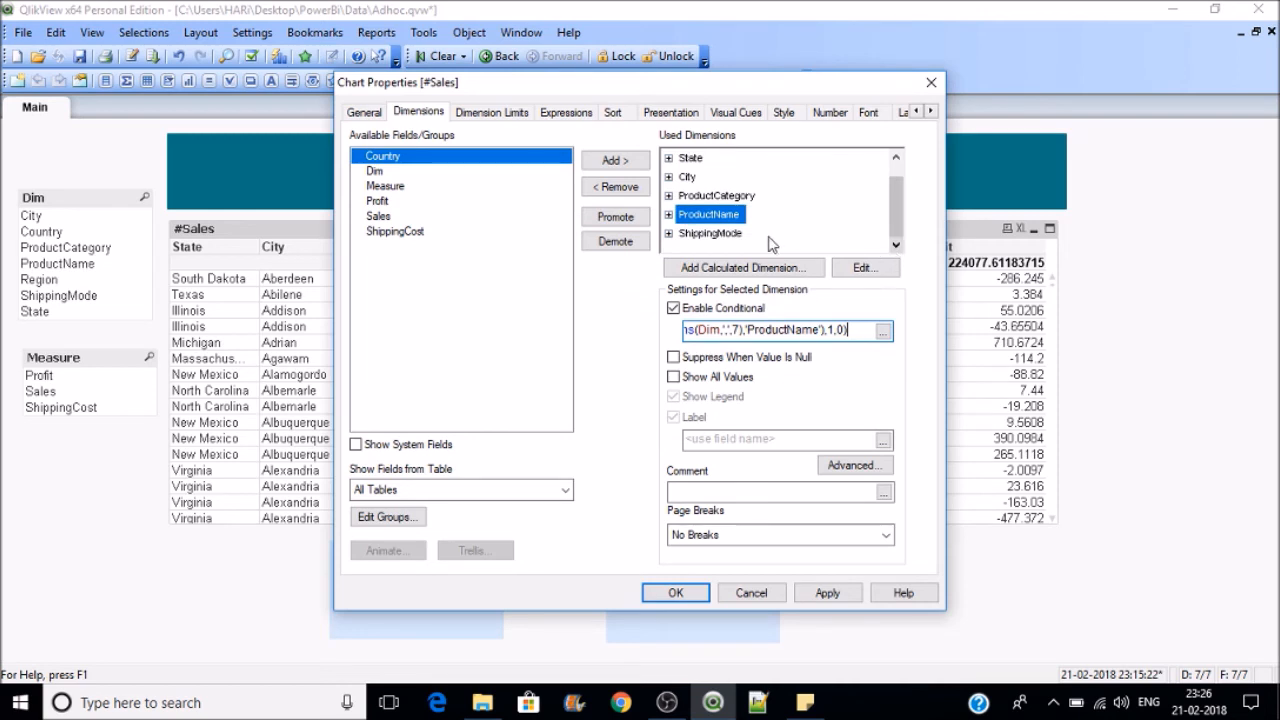
pyautogui.click(727, 238)
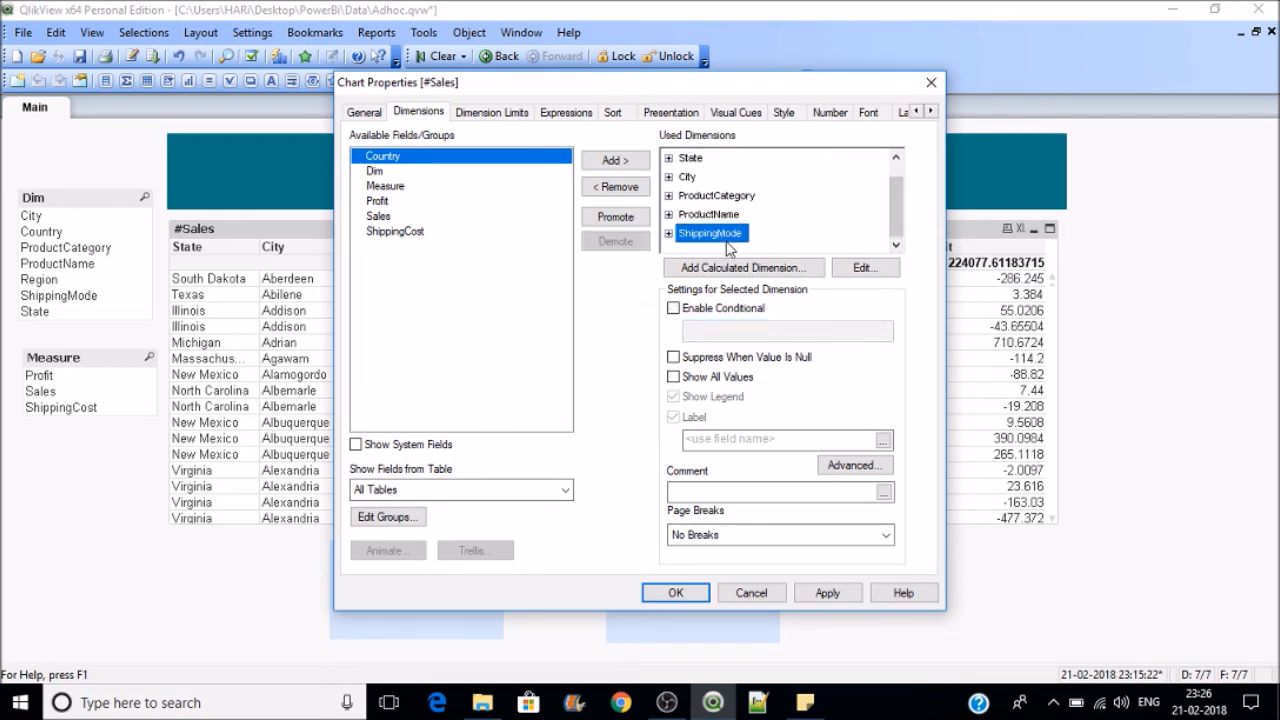
pyautogui.click(686, 311)
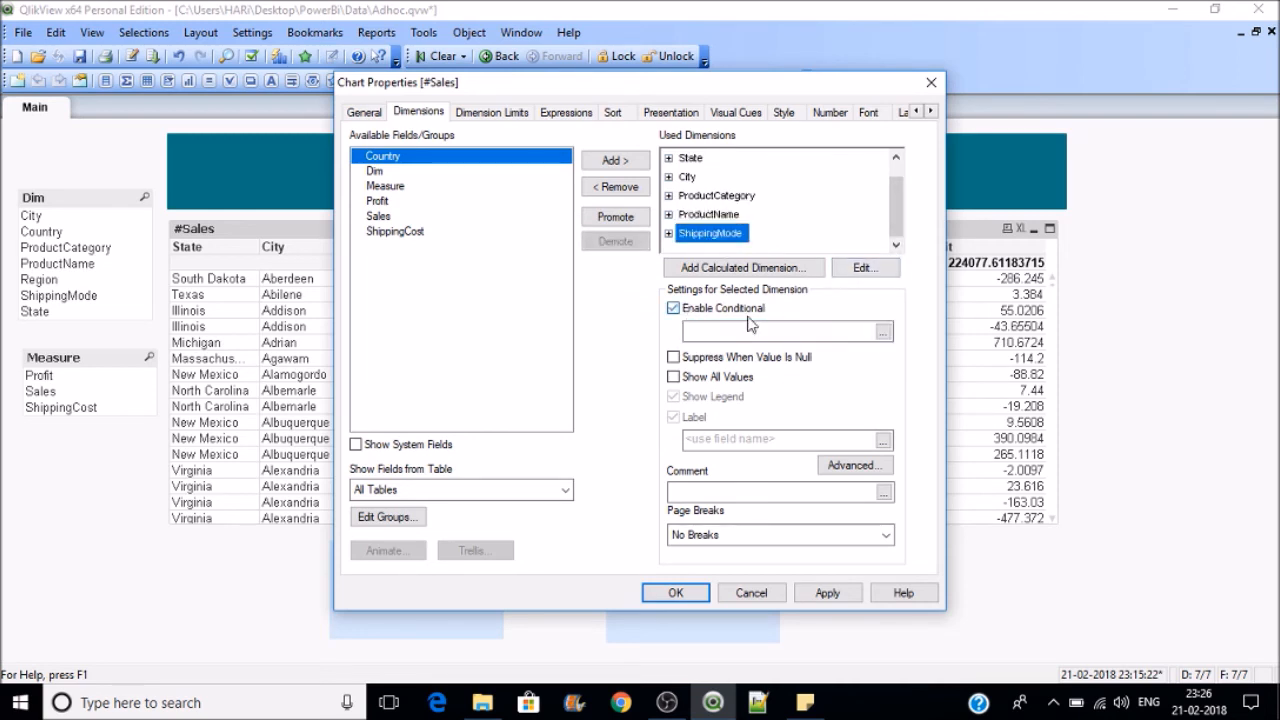
pyautogui.click(883, 332)
pyautogui.write("if(SubStringCount(GetFieldSelections(Dim,',',7),'Region'),1,0)")
pyautogui.doubleClick(783, 310)
pyautogui.write('Stat')
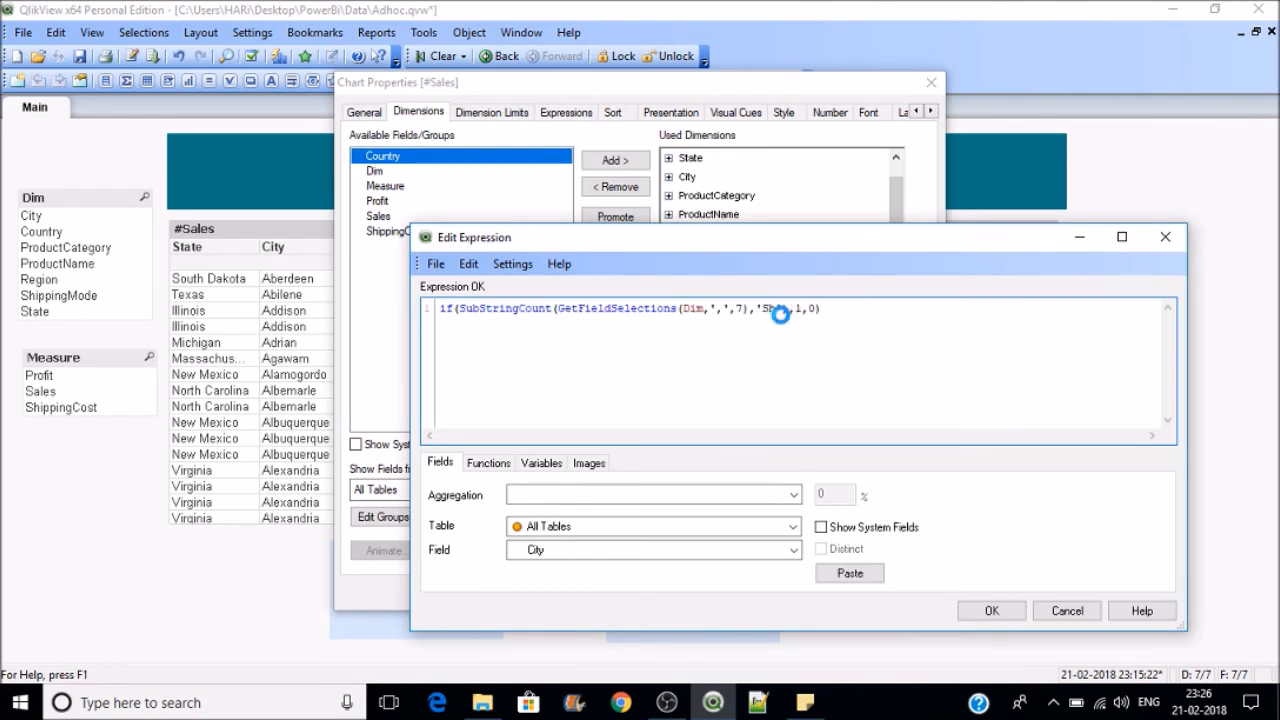
pyautogui.write('pingMode')
pyautogui.click(991, 612)
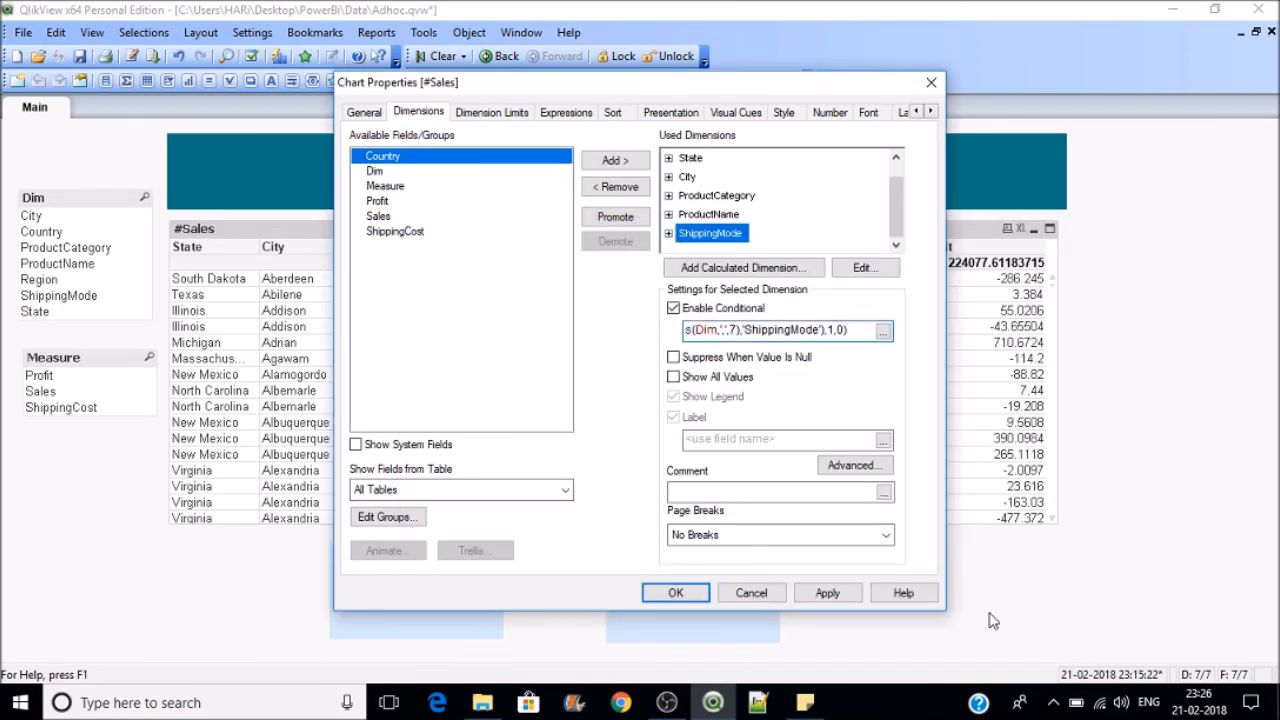
pyautogui.click(830, 593)
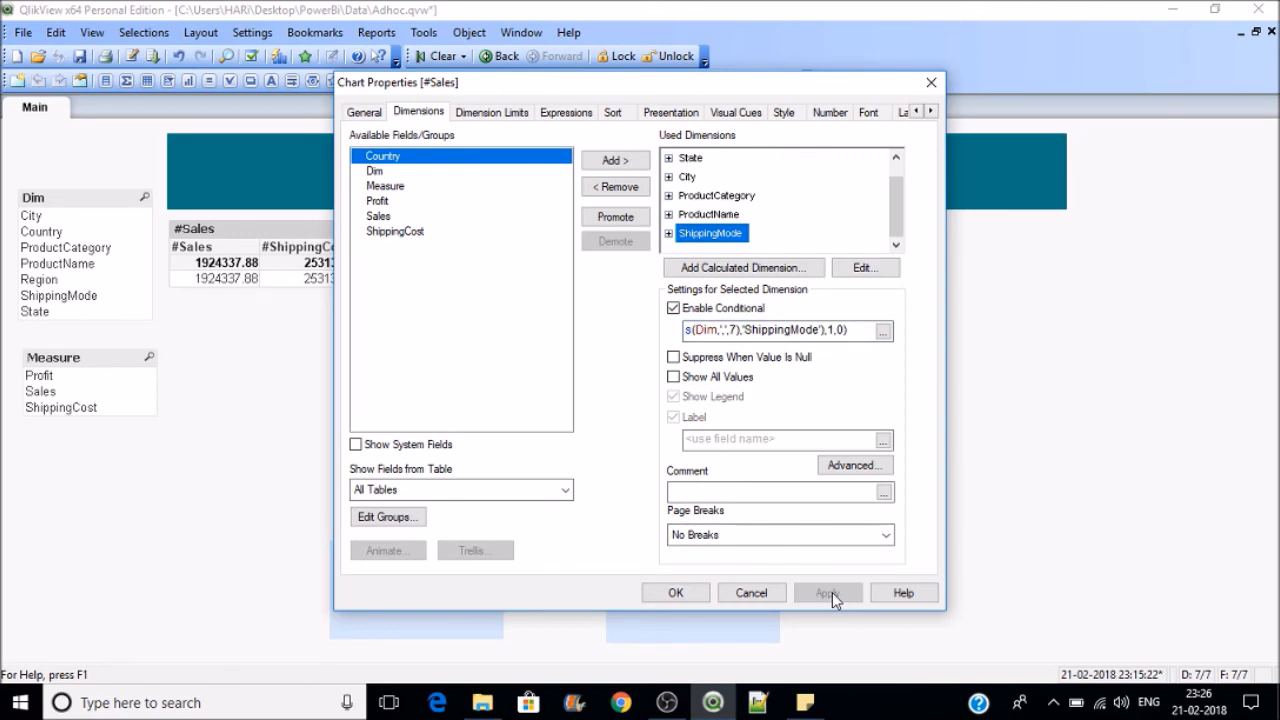
# Step: Make the #Sales expression conditional with if(SubStringCount(GetFieldSelections(Measure,',',7),'Sales'),1,0), adapting the copied Region condition
pyautogui.click(567, 114)
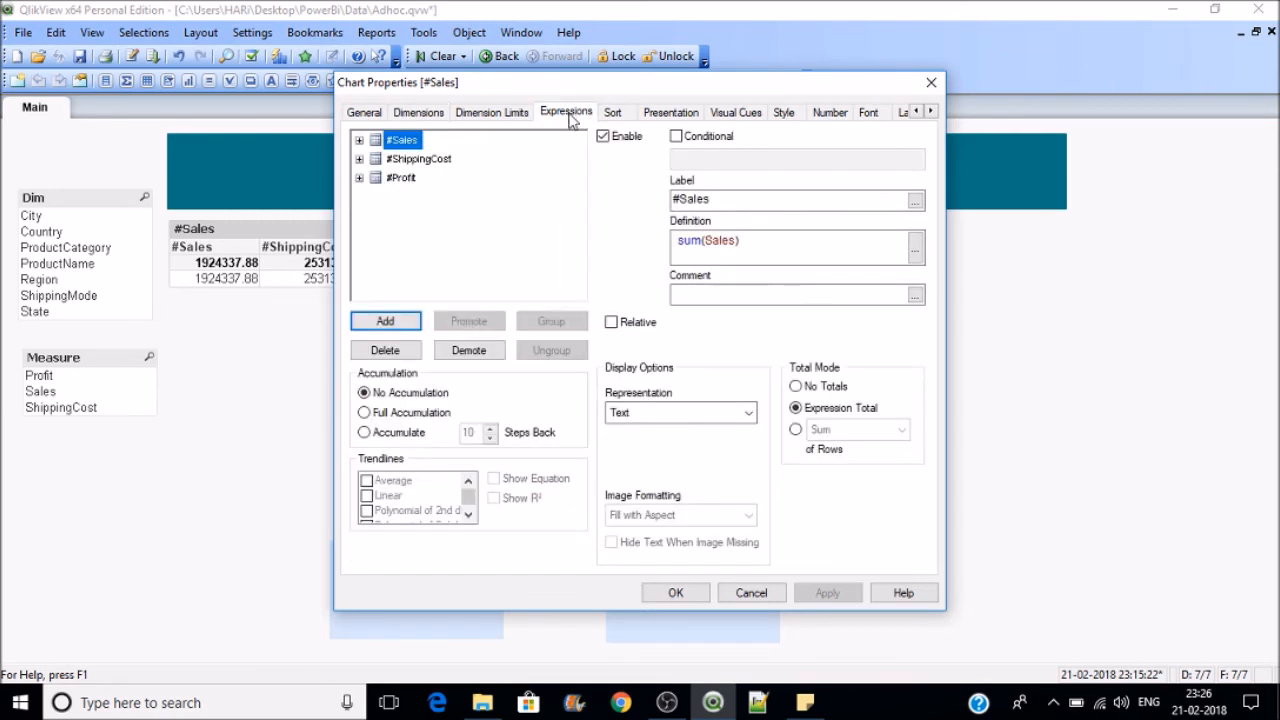
pyautogui.click(676, 136)
pyautogui.click(699, 156)
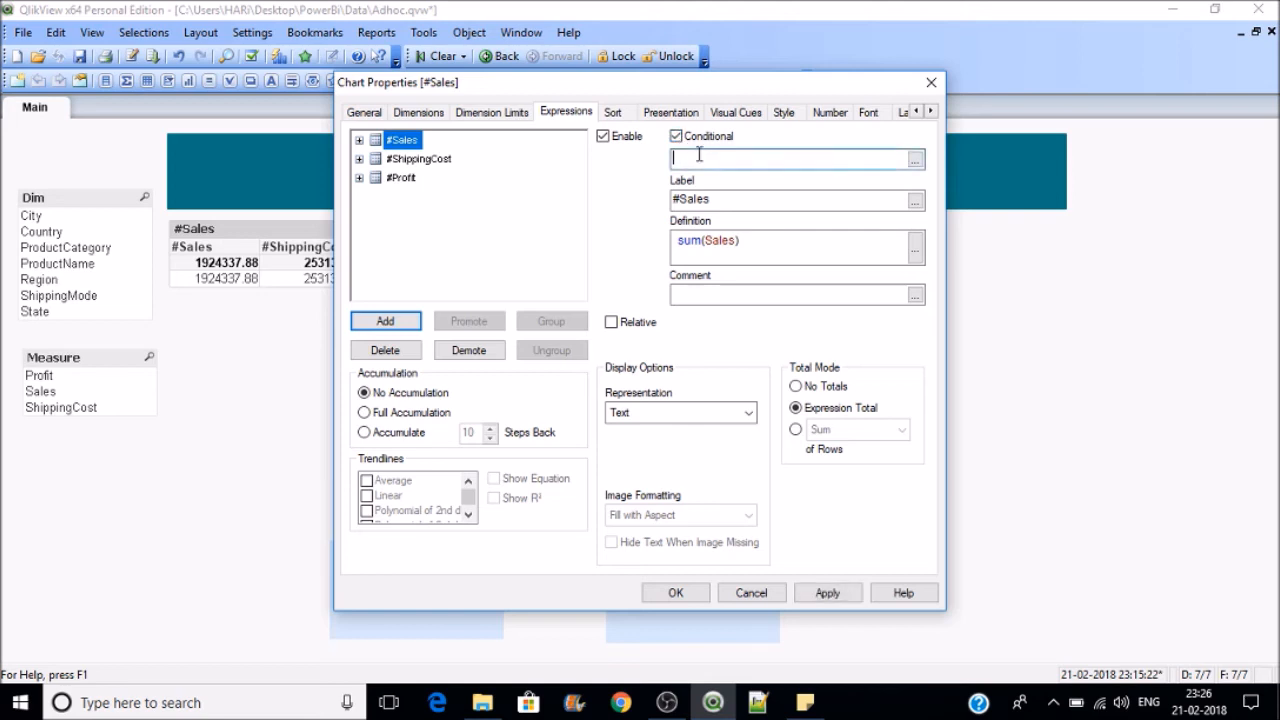
pyautogui.hotkey('ctrl', 'v')
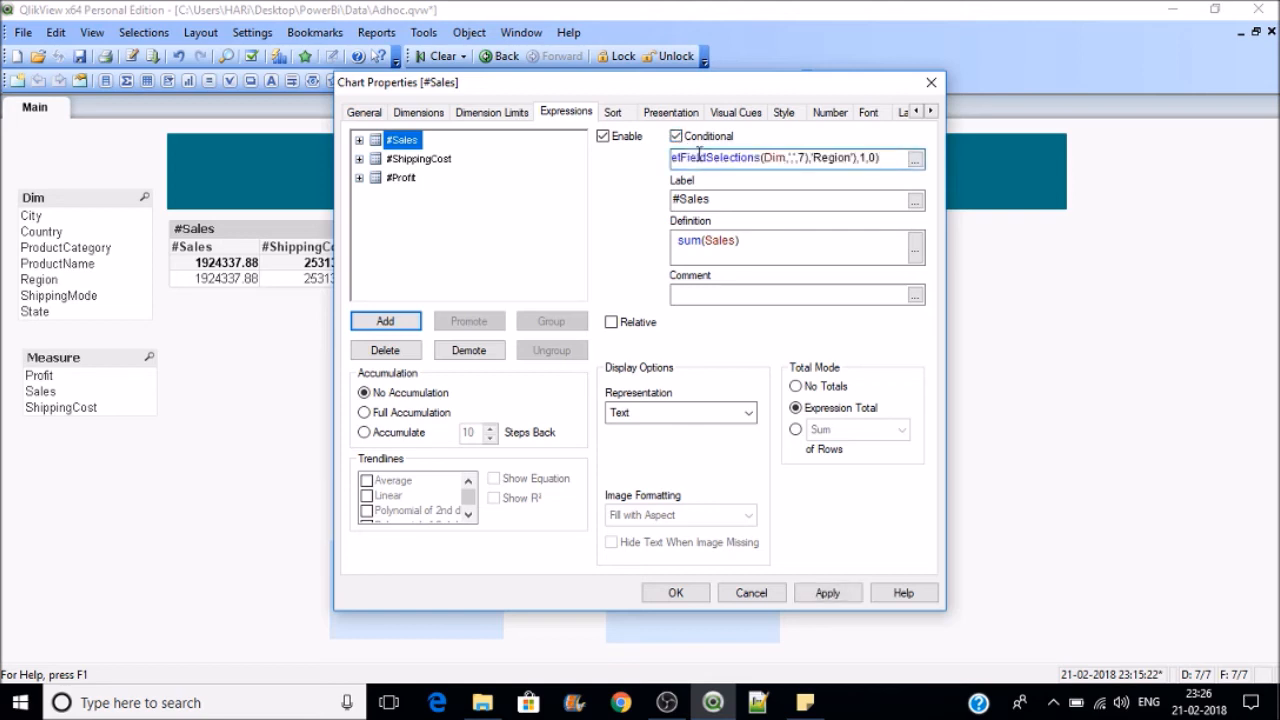
pyautogui.doubleClick(833, 158)
pyautogui.write('Sales')
pyautogui.doubleClick(778, 157)
pyautogui.write('Mea')
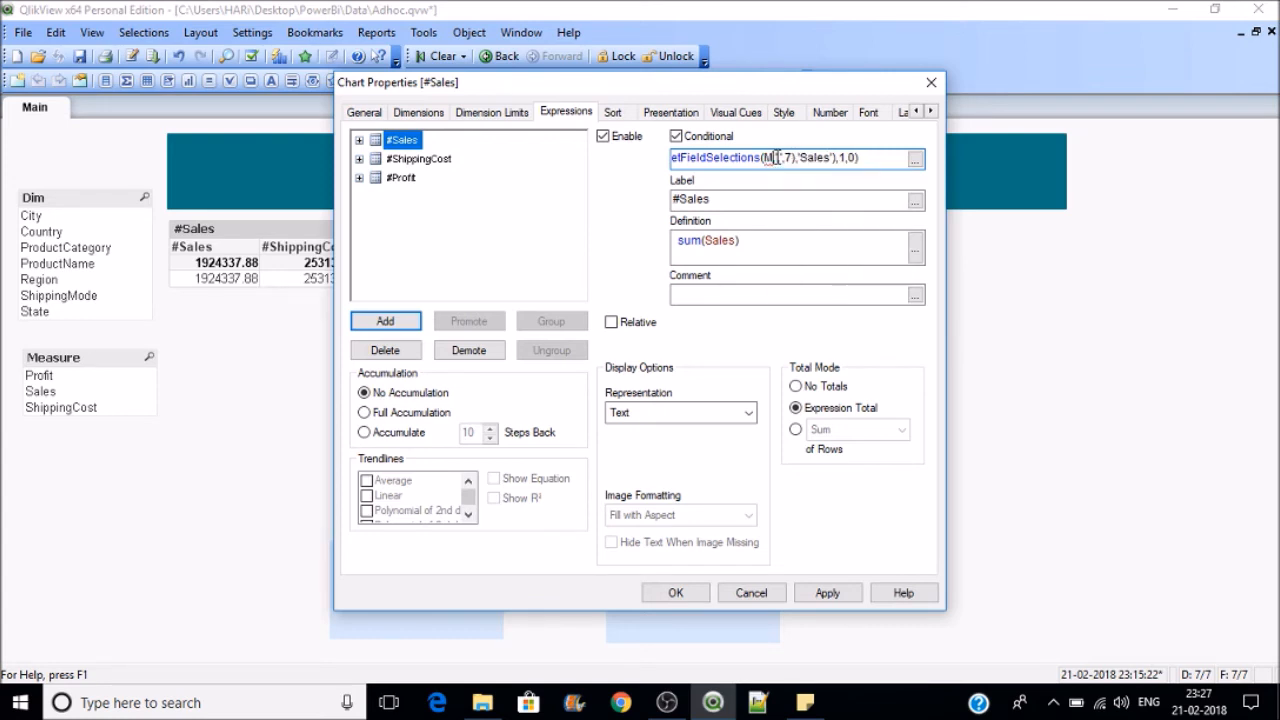
pyautogui.press('Return')
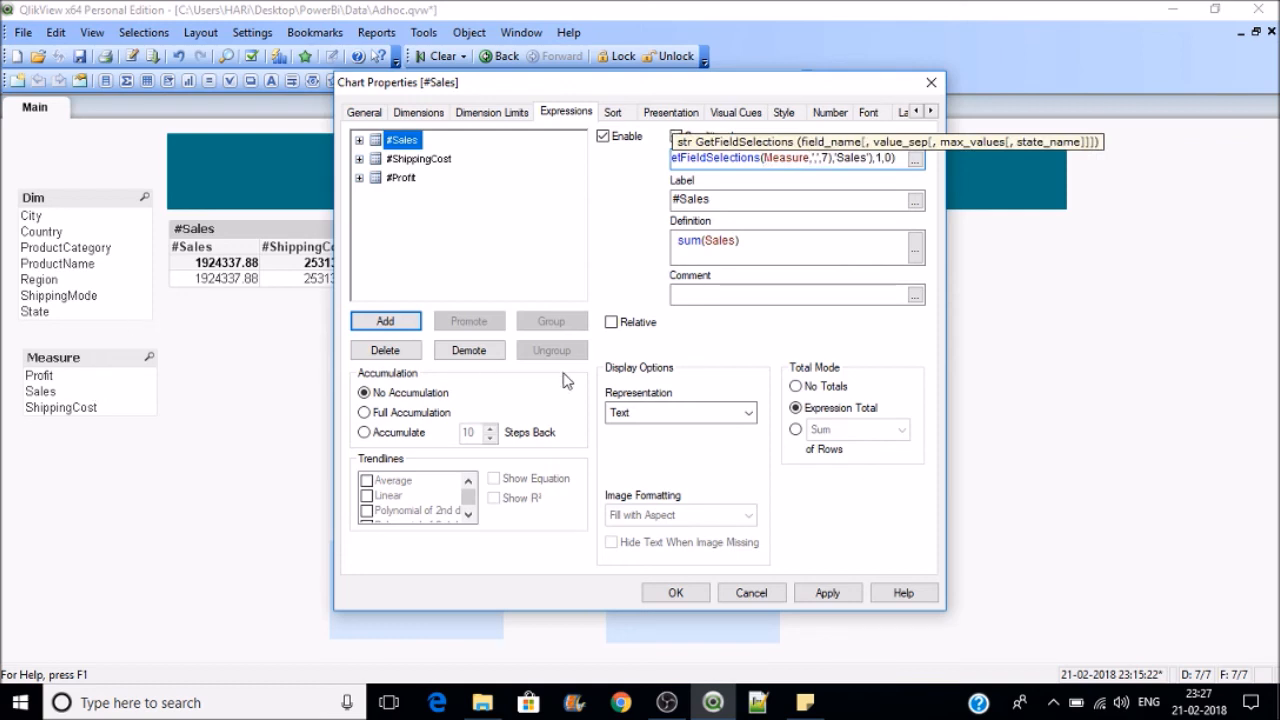
# Step: Copy the #Sales condition to the #ShippingCost expression as its enabled condition and replace 'Sales' with 'ShippingCost'
pyautogui.hotkey('ctrl', 'a')
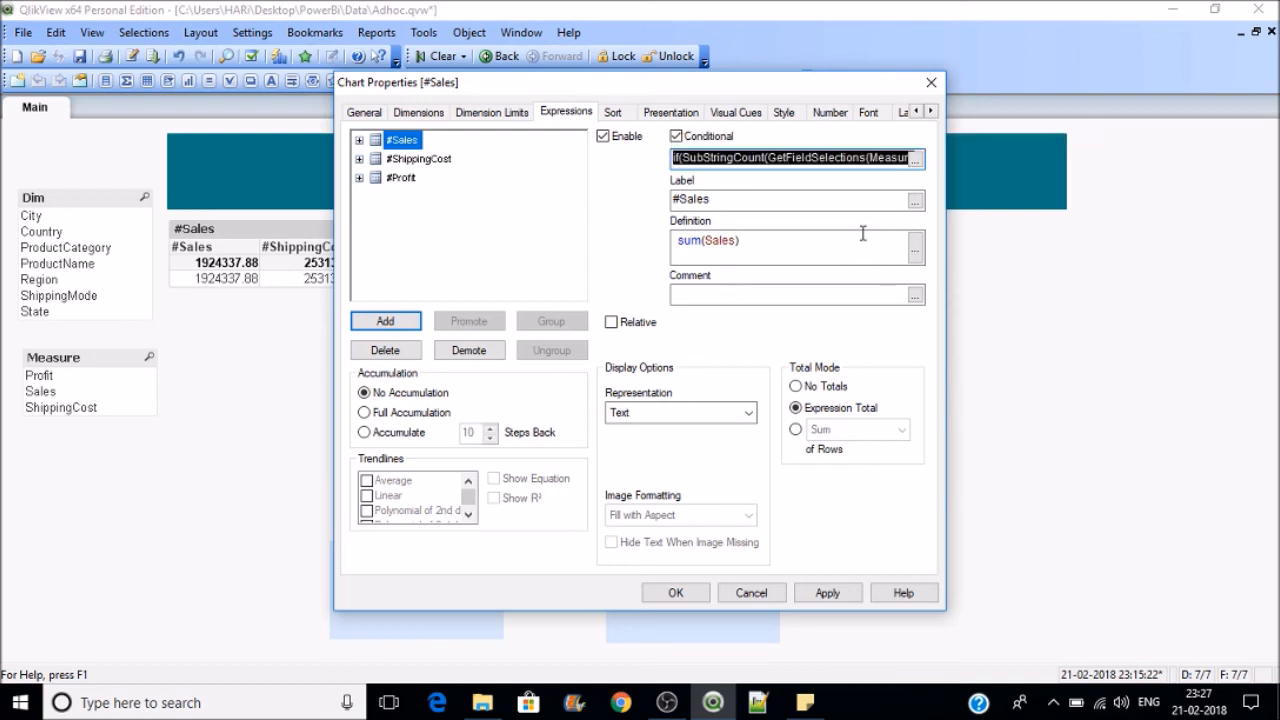
pyautogui.click(440, 158)
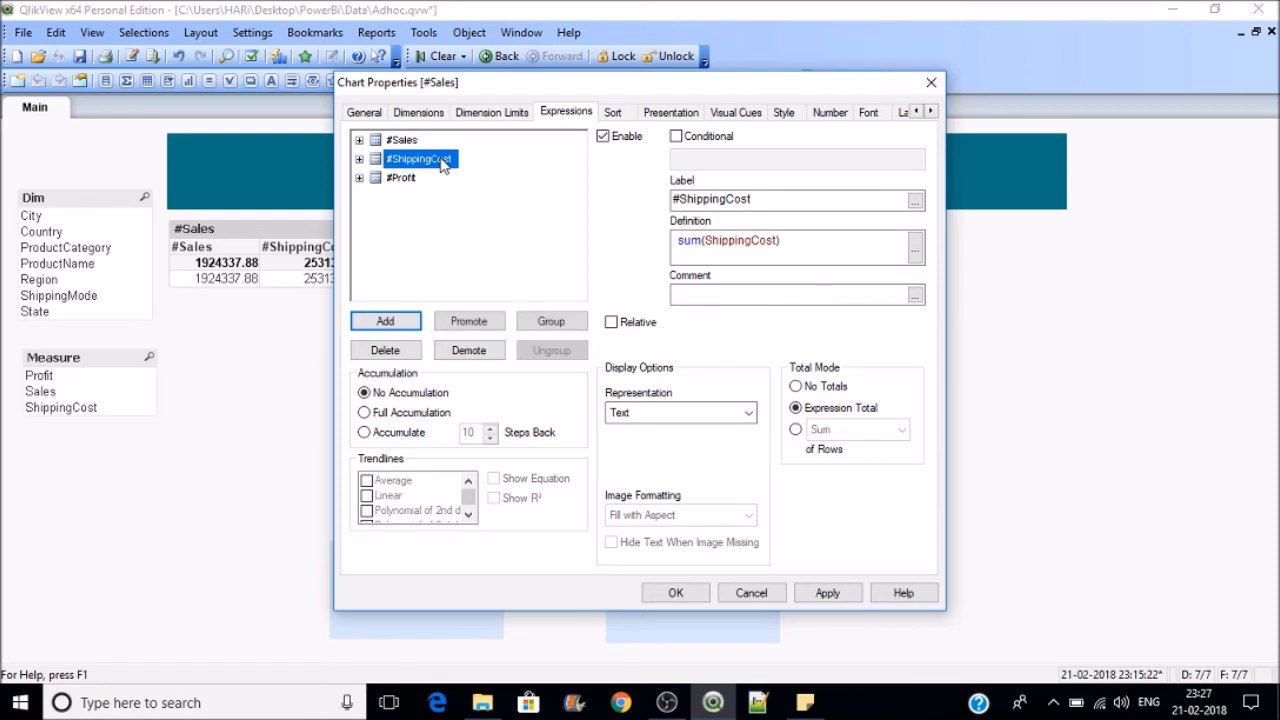
pyautogui.click(692, 155)
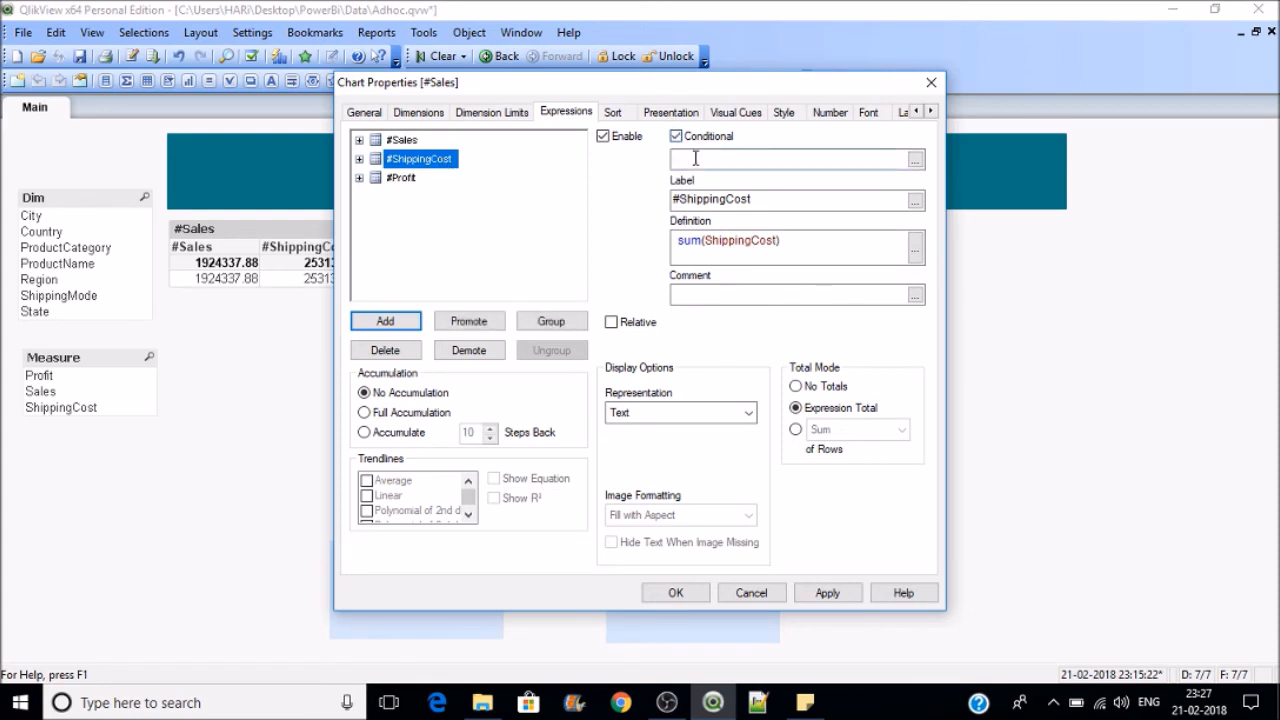
pyautogui.hotkey('ctrl', 'v')
pyautogui.doubleClick(844, 158)
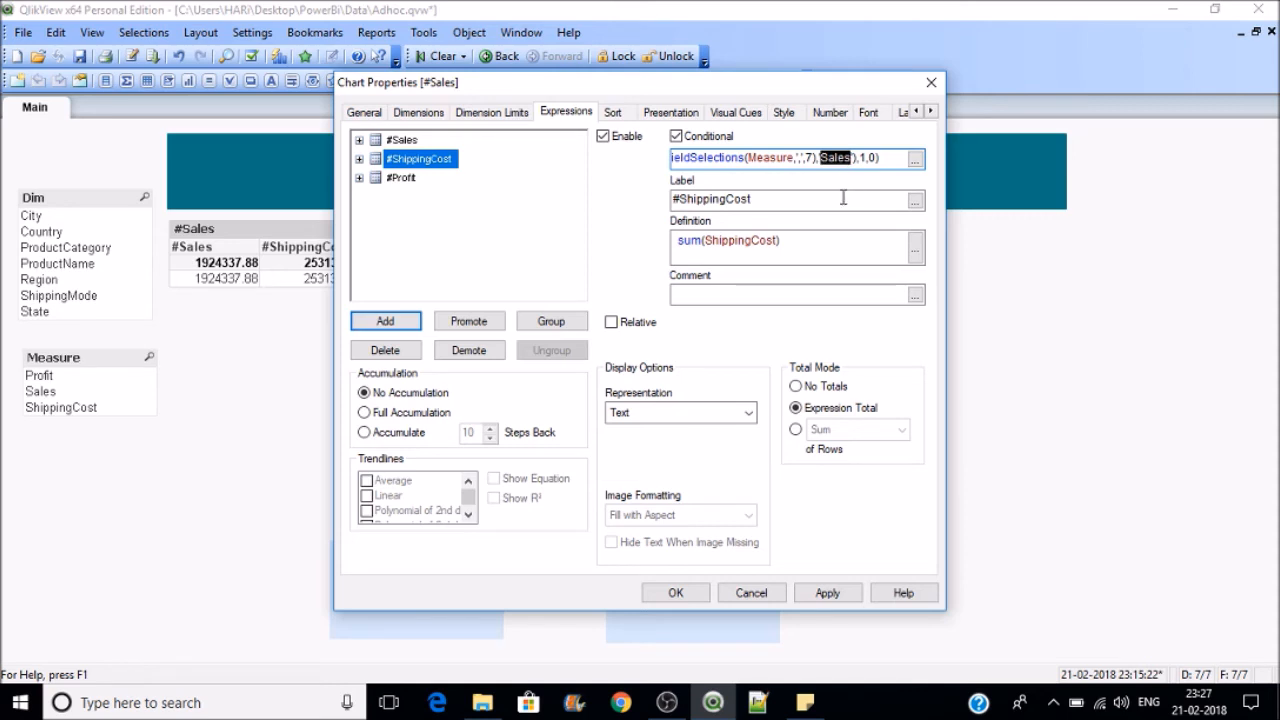
pyautogui.write("'ShippingCost")
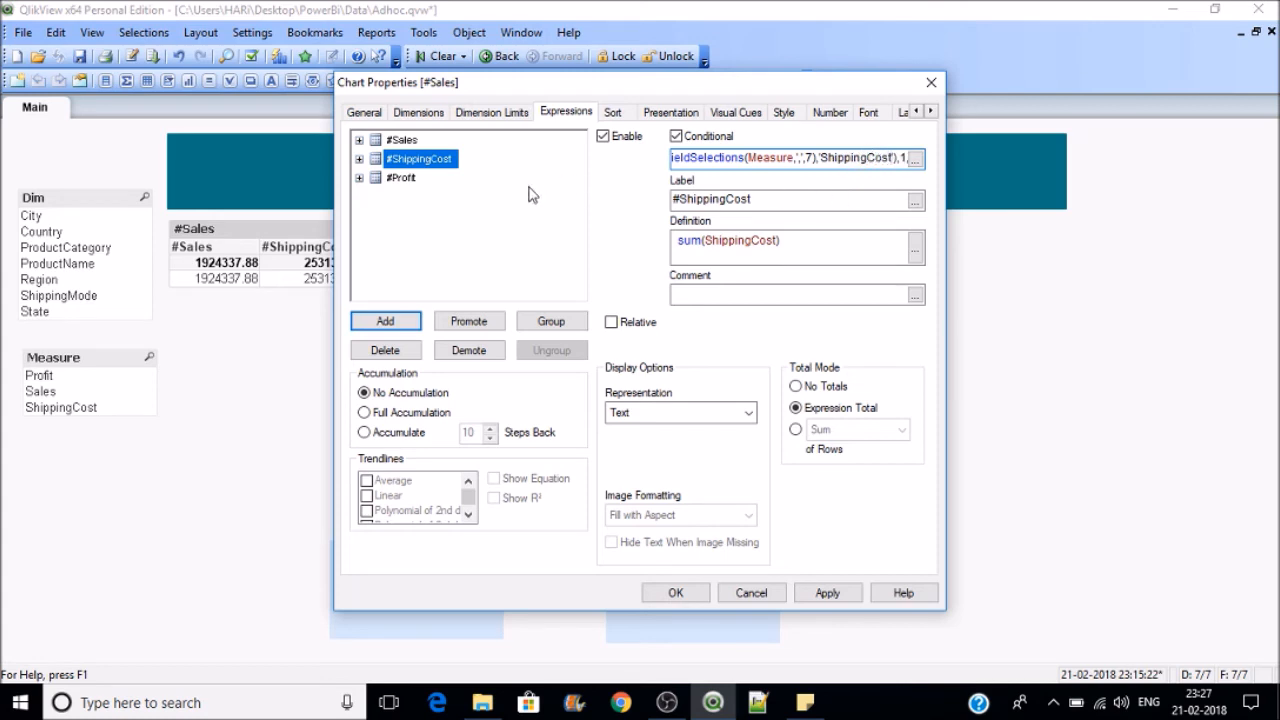
# Step: Give the #Profit expression the same enabled condition with 'Profit' in place of 'Sales', confirm the chart properties and save the document
pyautogui.click(404, 179)
pyautogui.click(682, 142)
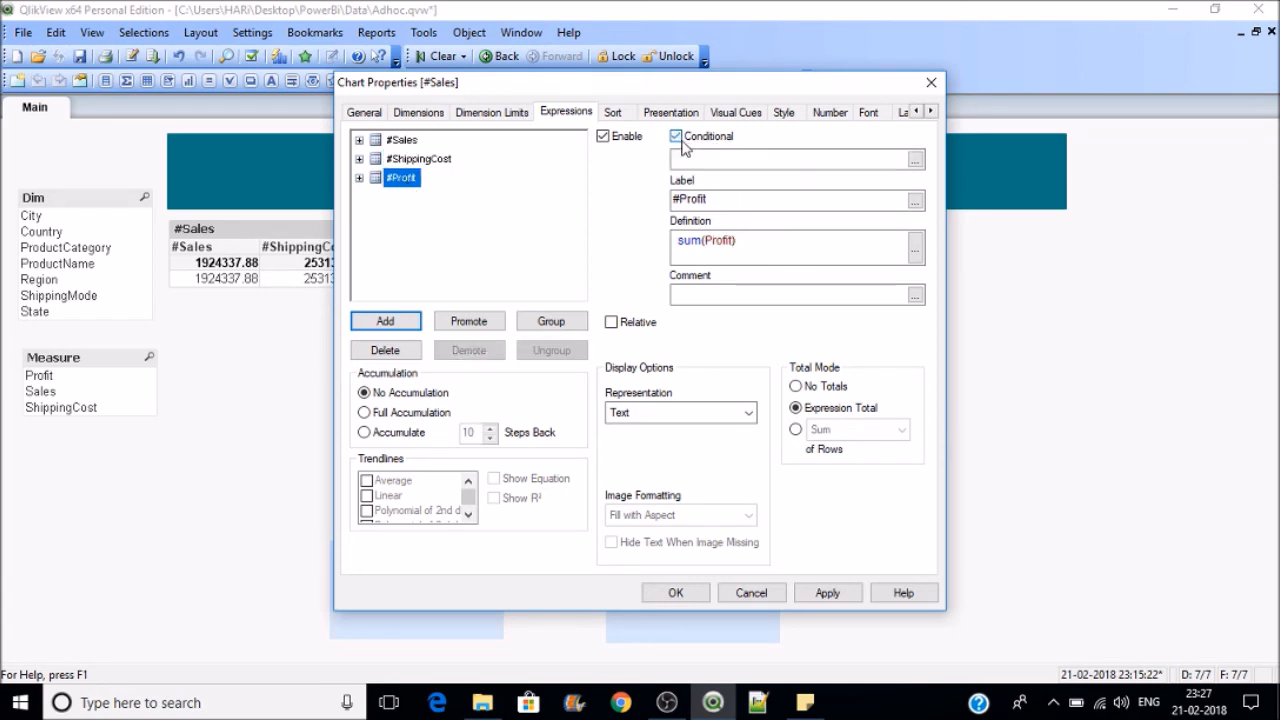
pyautogui.click(696, 160)
pyautogui.hotkey('ctrl', 'v')
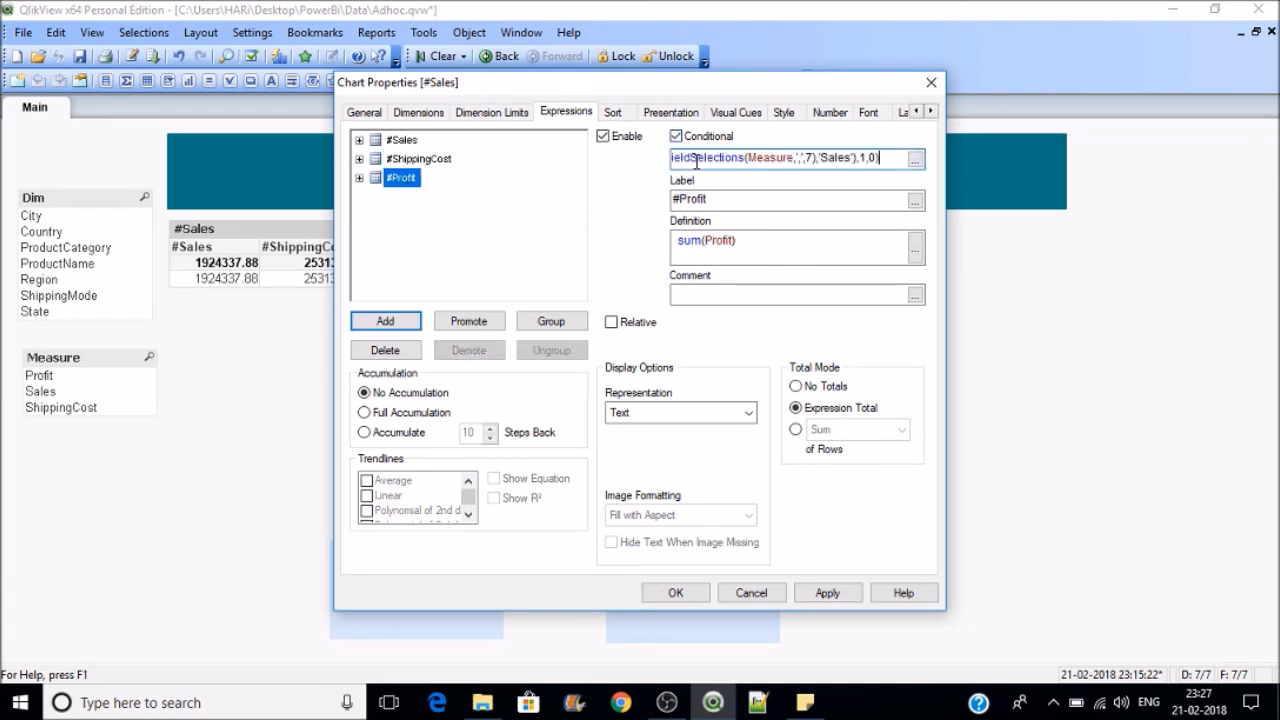
pyautogui.doubleClick(834, 157)
pyautogui.write('Profit')
pyautogui.click(836, 596)
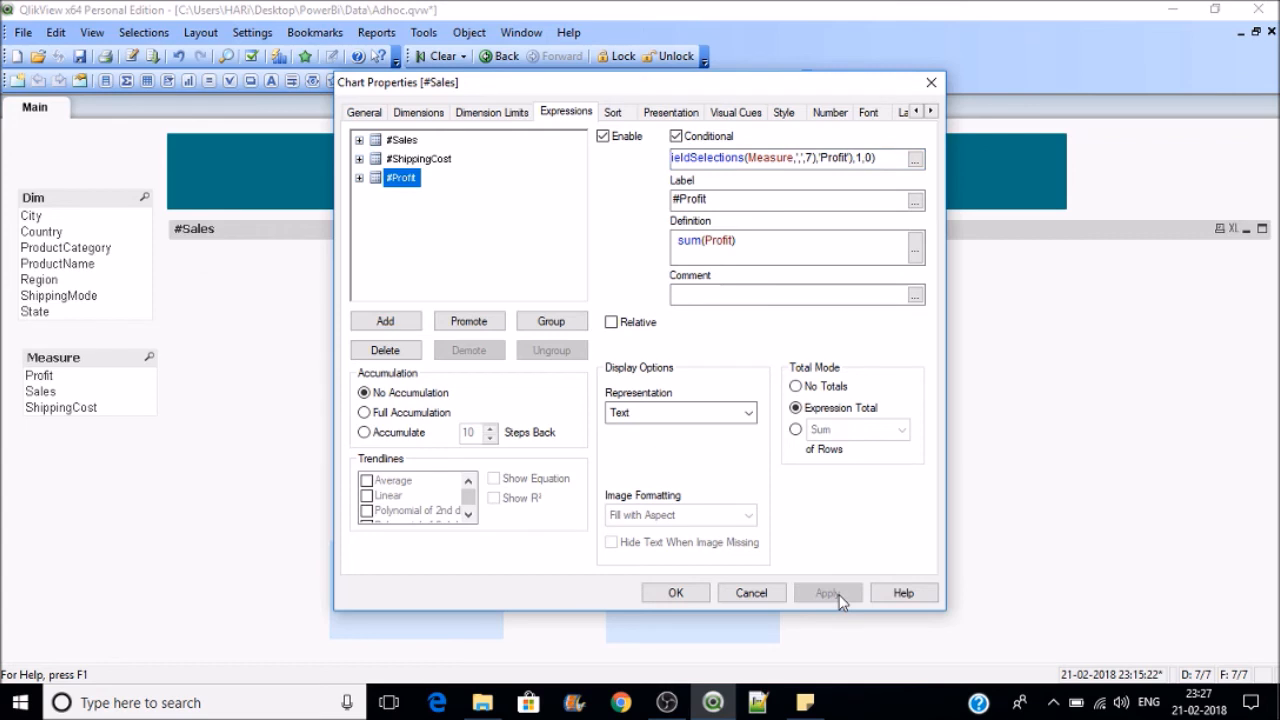
pyautogui.click(676, 593)
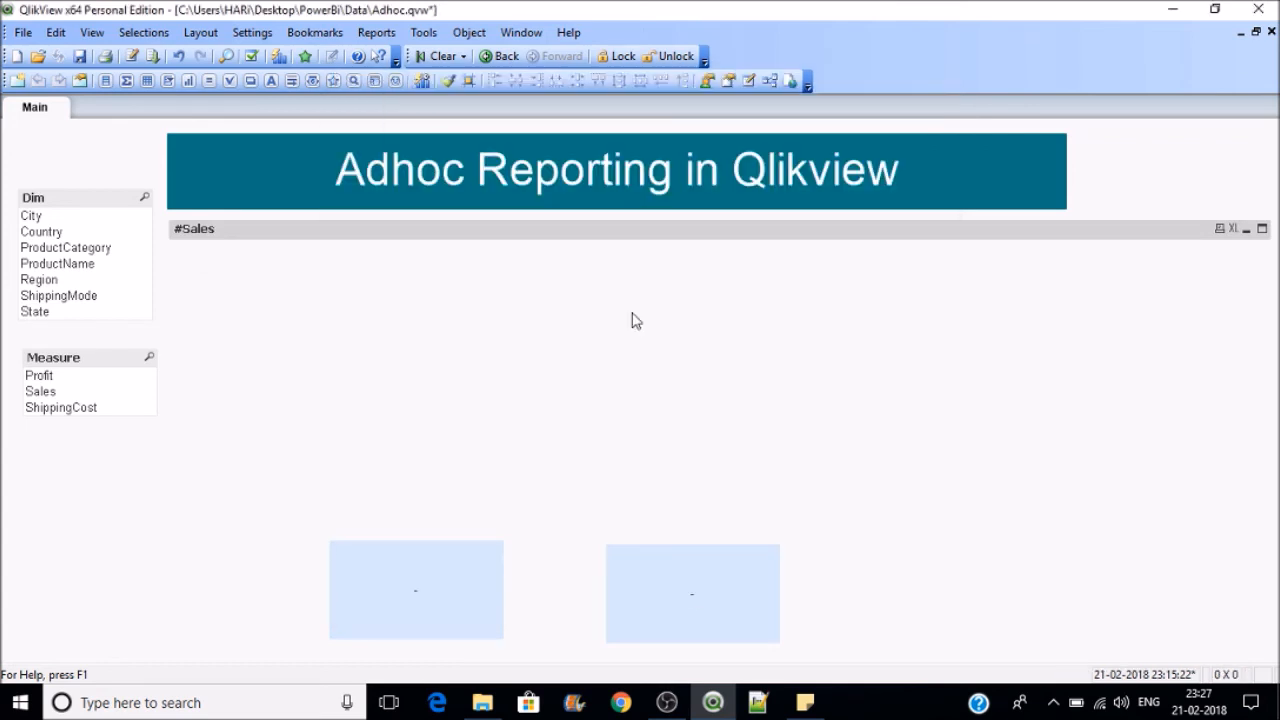
pyautogui.click(79, 56)
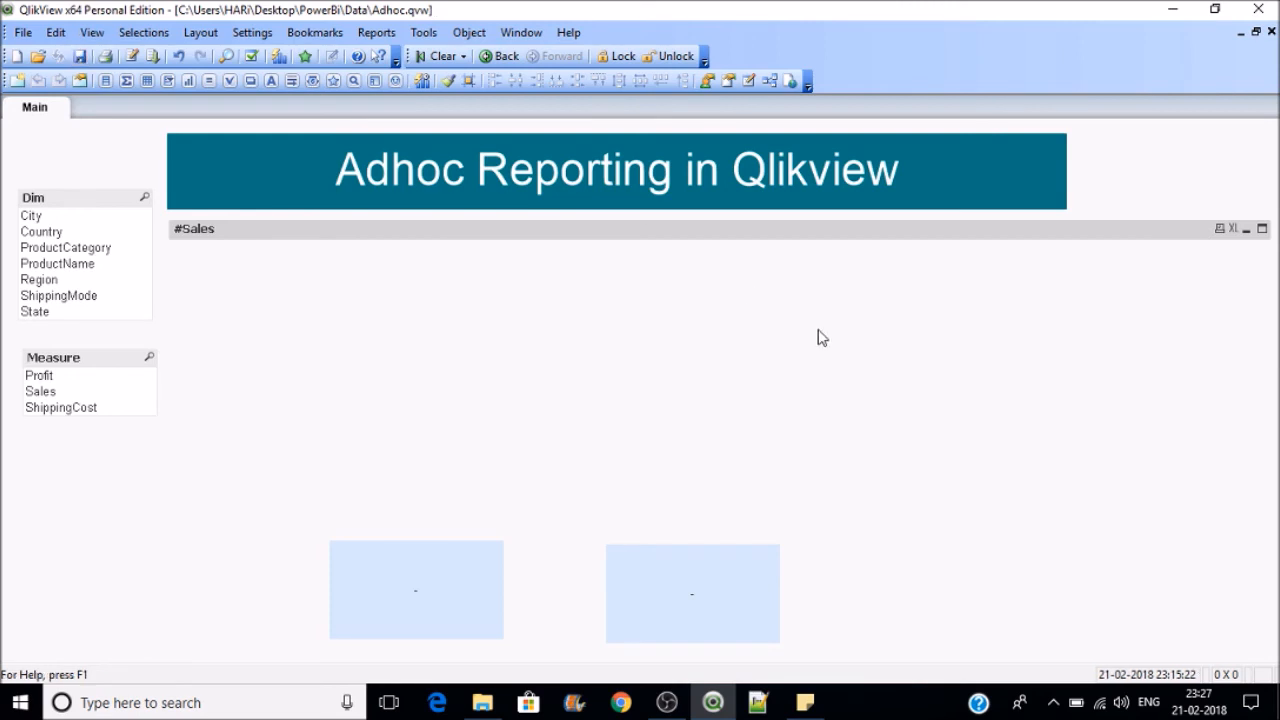
# Step: Test the conditional columns by selecting City in Dim and, in Measure, Profit alone, Sales alone, and both together
pyautogui.click(48, 217)
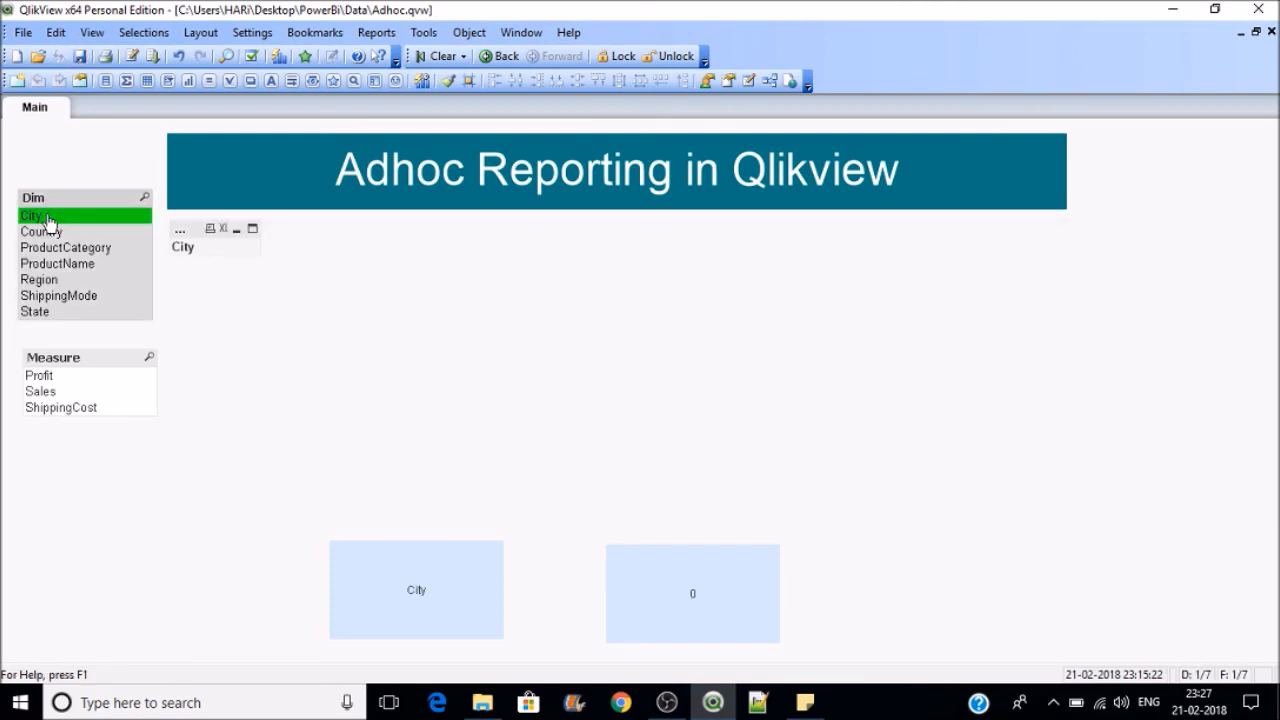
pyautogui.click(64, 379)
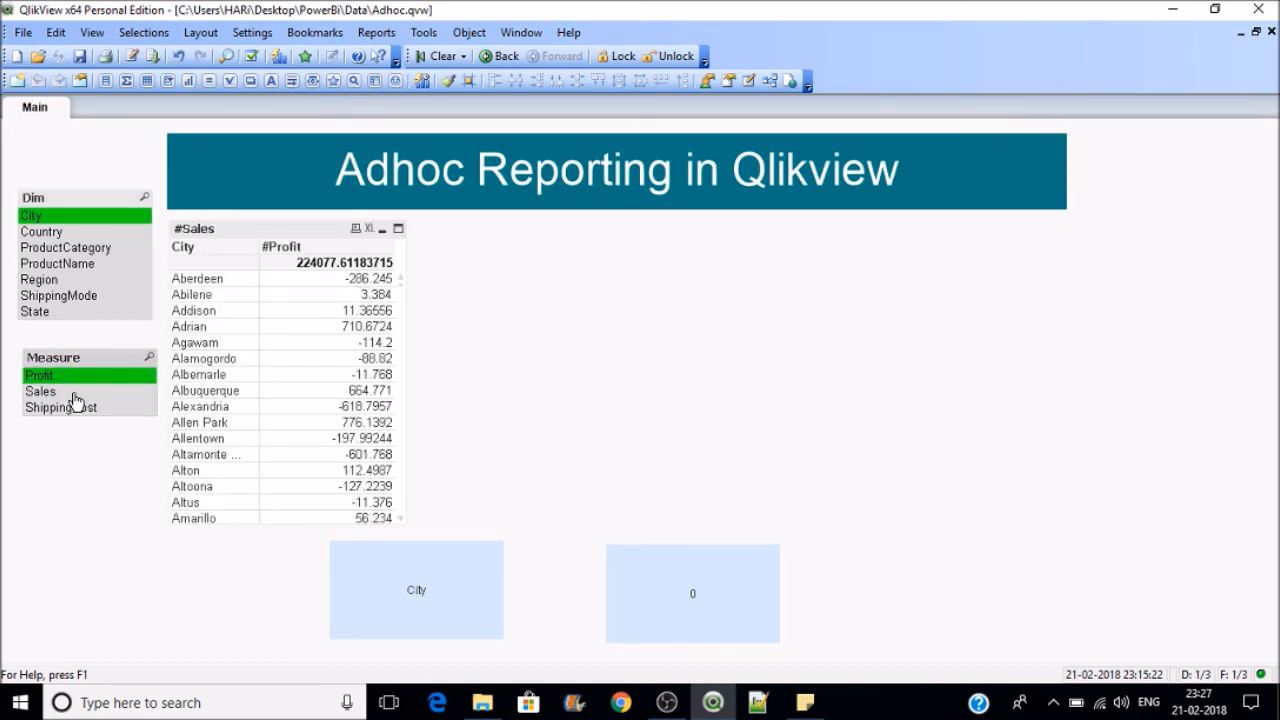
pyautogui.click(74, 395)
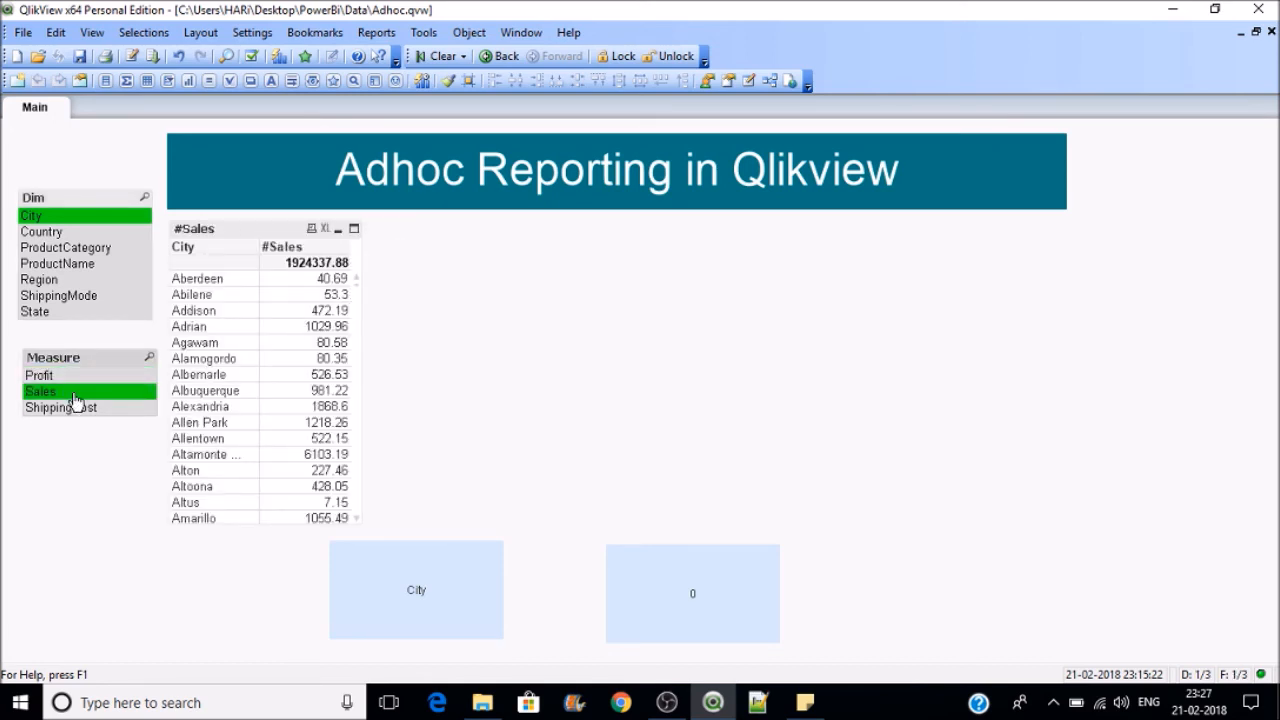
pyautogui.keyDown('ctrl'); pyautogui.click(68, 378); pyautogui.keyUp('ctrl')
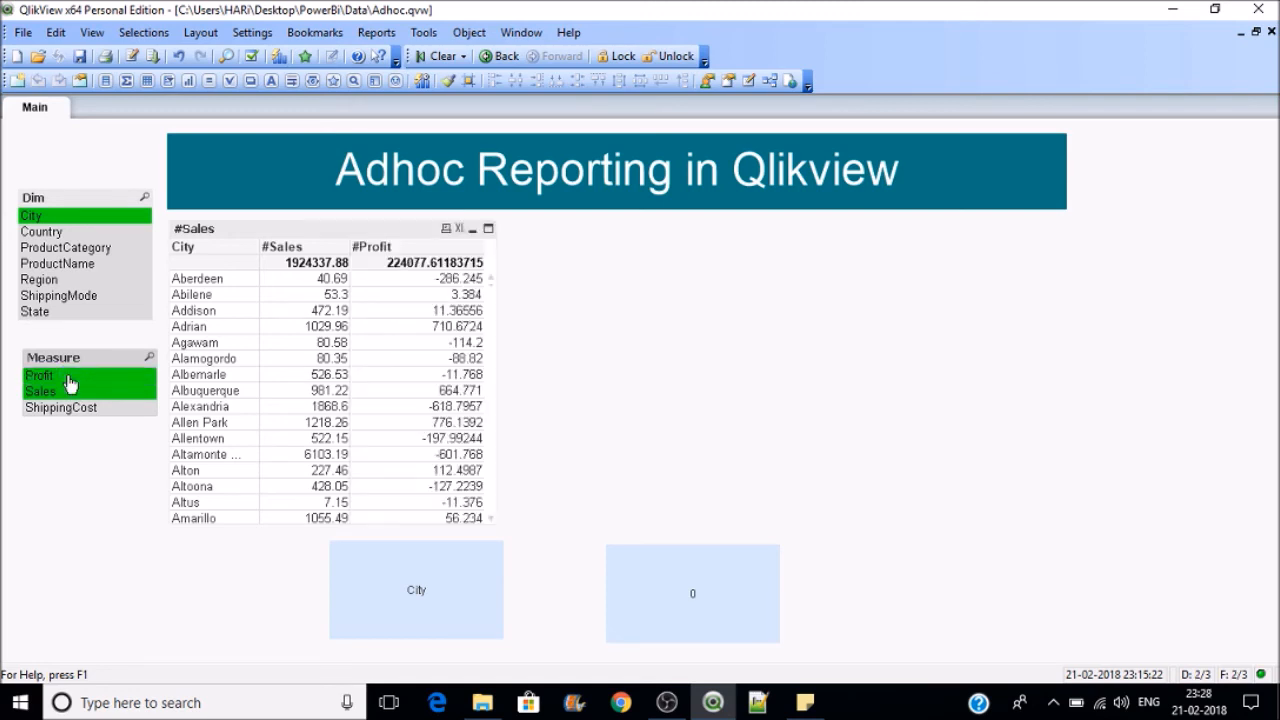
# Step: Test more conditional columns by adding ShippingCost to the Measure selection and State and ShippingMode to the Dim selection
pyautogui.keyDown('ctrl'); pyautogui.click(76, 408); pyautogui.keyUp('ctrl')
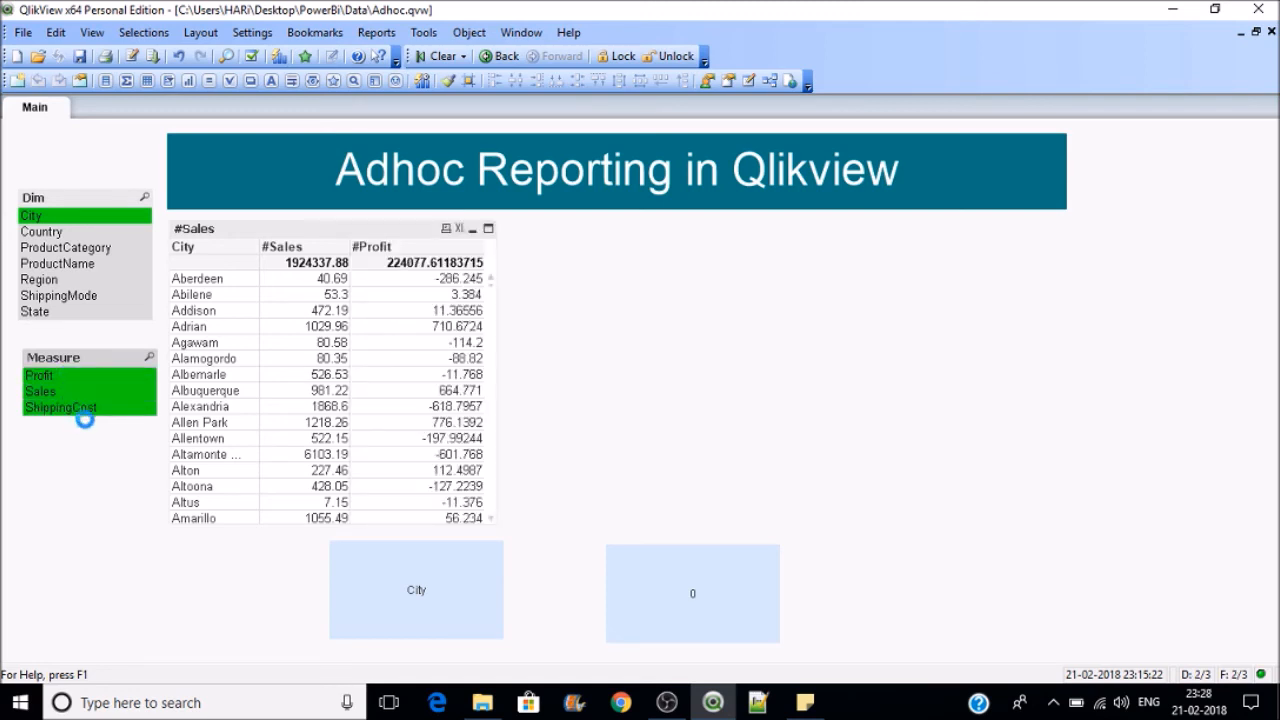
pyautogui.keyDown('ctrl'); pyautogui.click(52, 311); pyautogui.keyUp('ctrl')
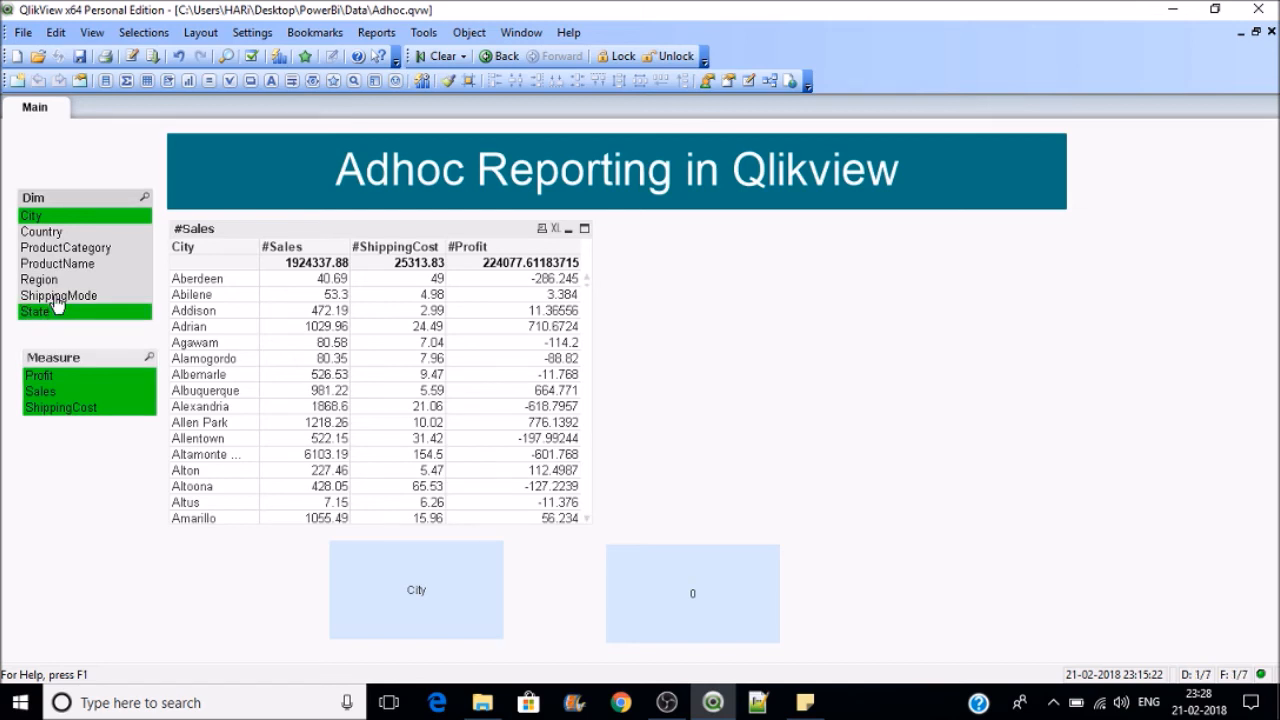
pyautogui.keyDown('ctrl'); pyautogui.click(55, 297); pyautogui.keyUp('ctrl')
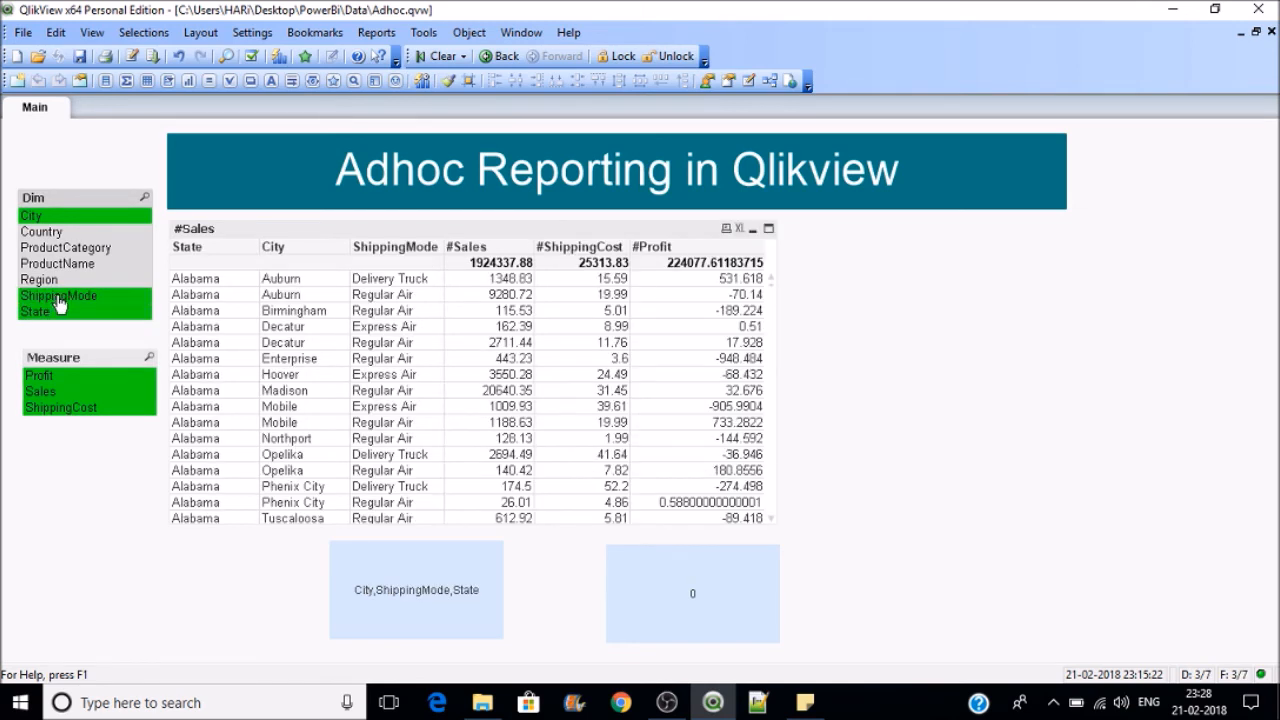
pyautogui.rightClick(505, 293)
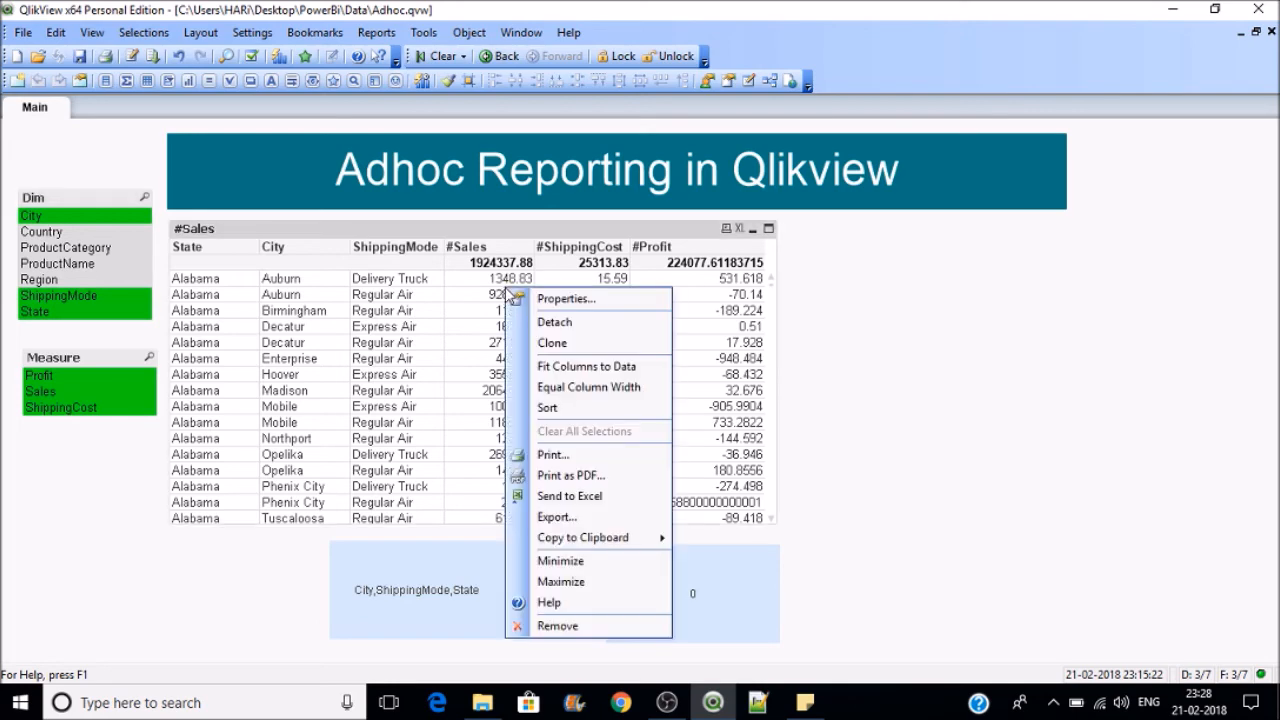
# Step: Set the Dim list box's selection style override to Windows Checkboxes and confirm its properties
pyautogui.rightClick(118, 204)
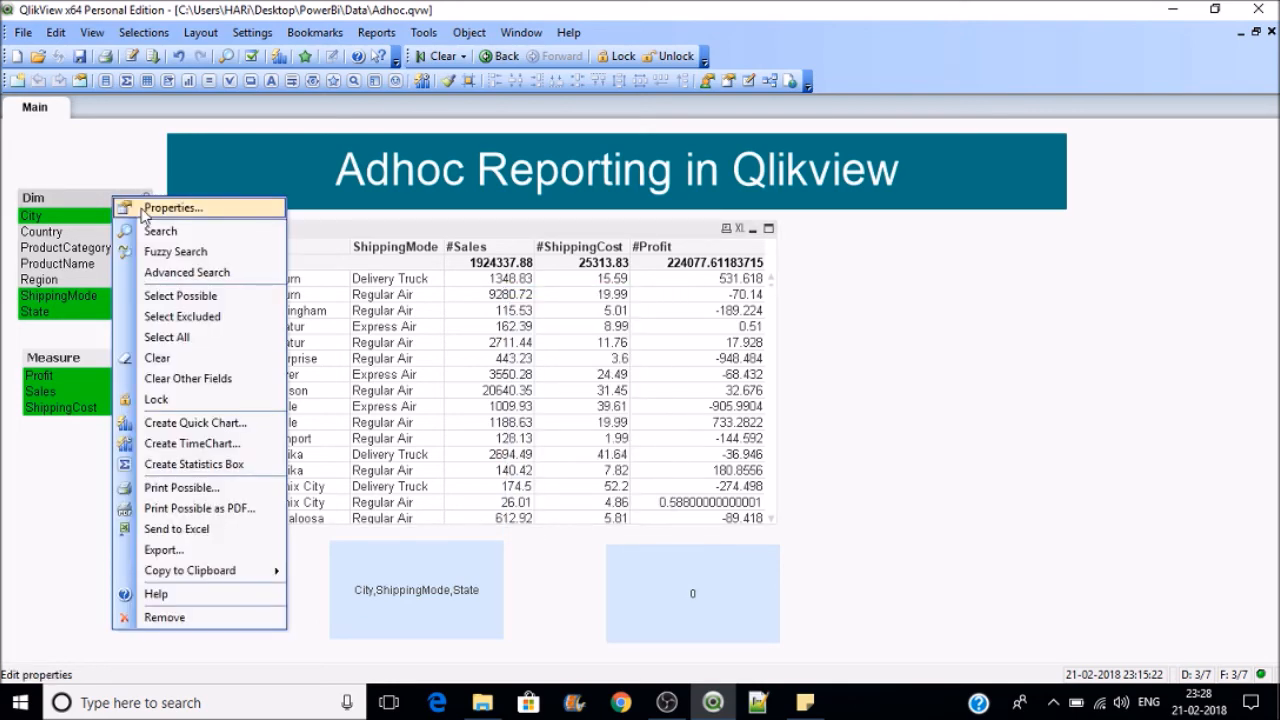
pyautogui.click(142, 209)
pyautogui.click(526, 136)
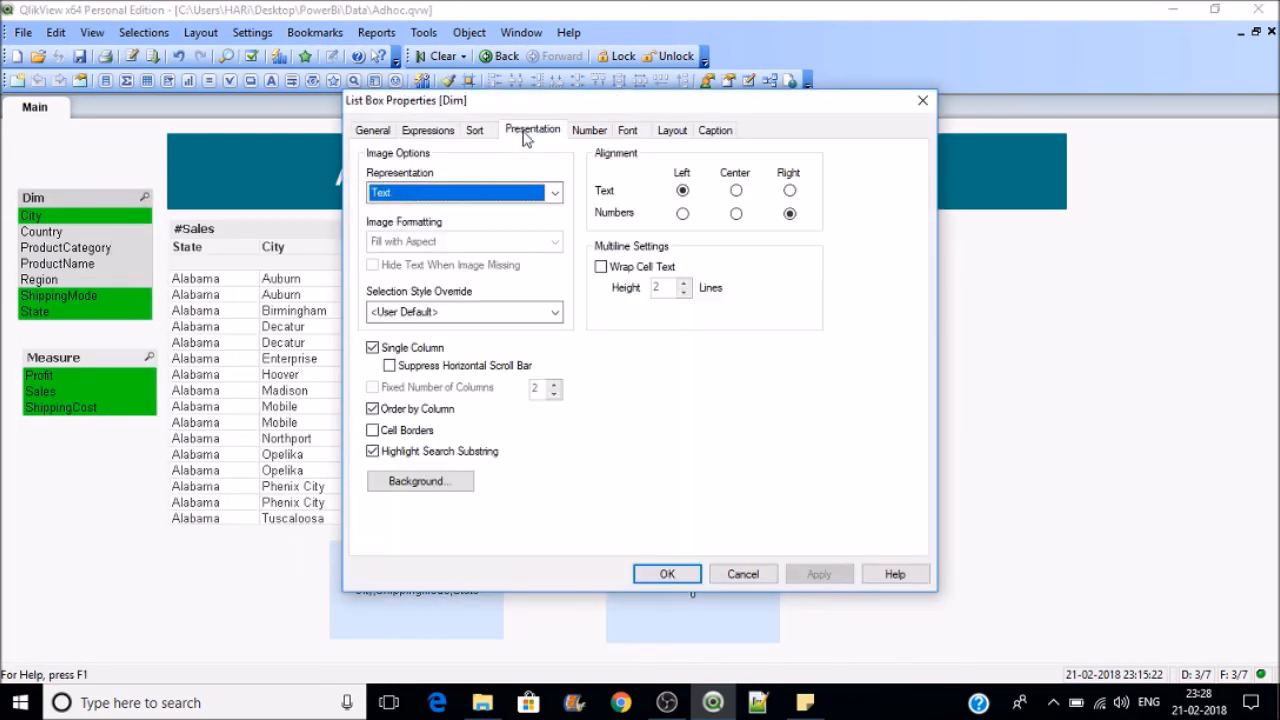
pyautogui.click(446, 318)
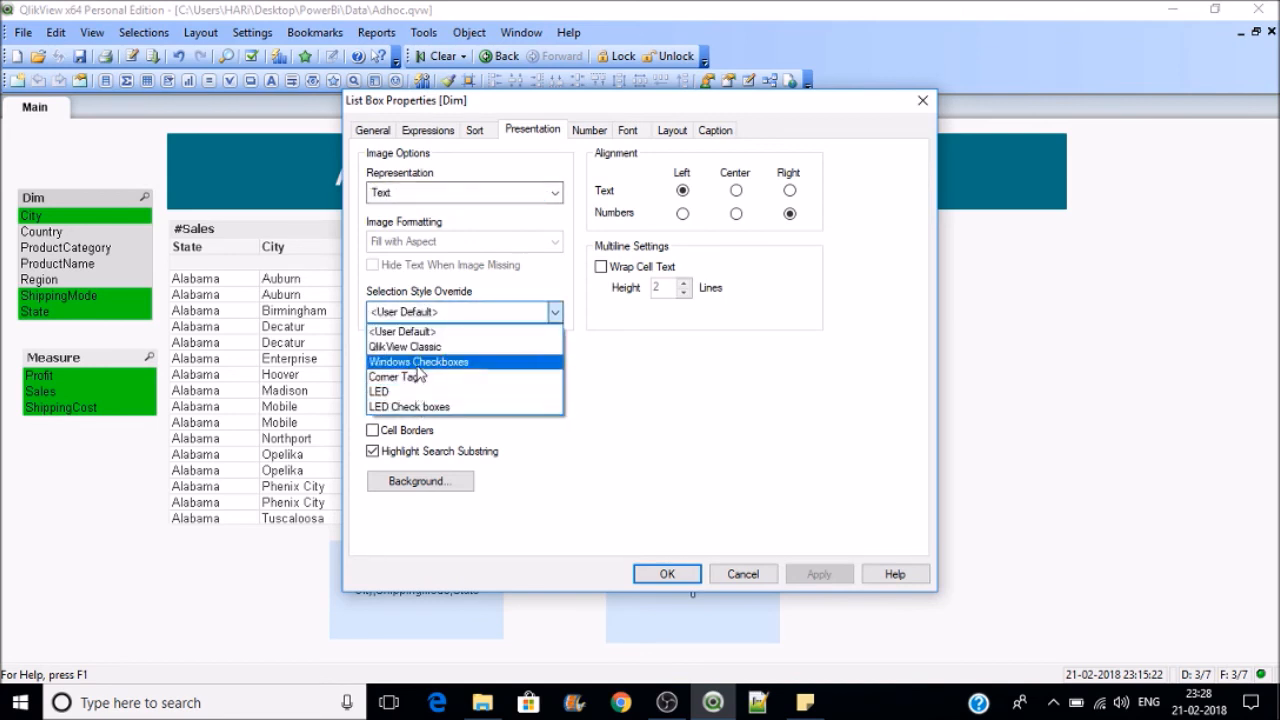
pyautogui.click(417, 365)
pyautogui.click(672, 567)
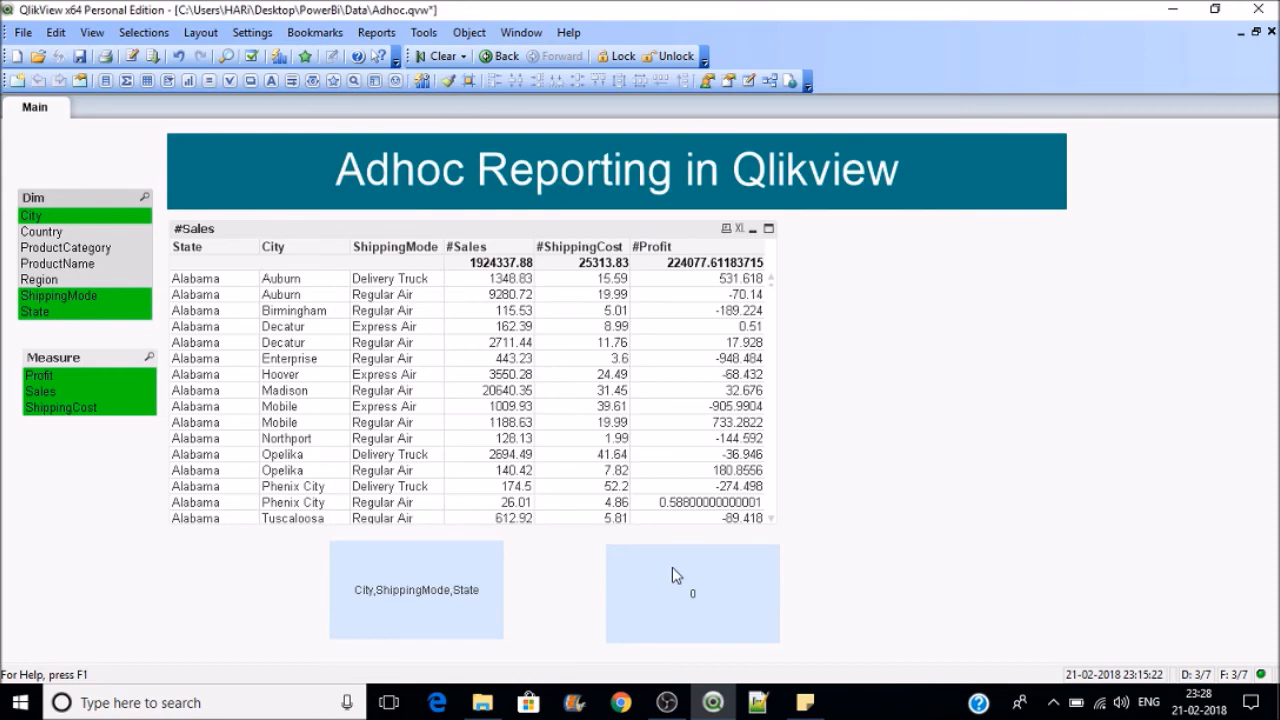
# Step: Give the Measure list box the Windows Checkboxes selection style override and confirm its properties
pyautogui.click(130, 408)
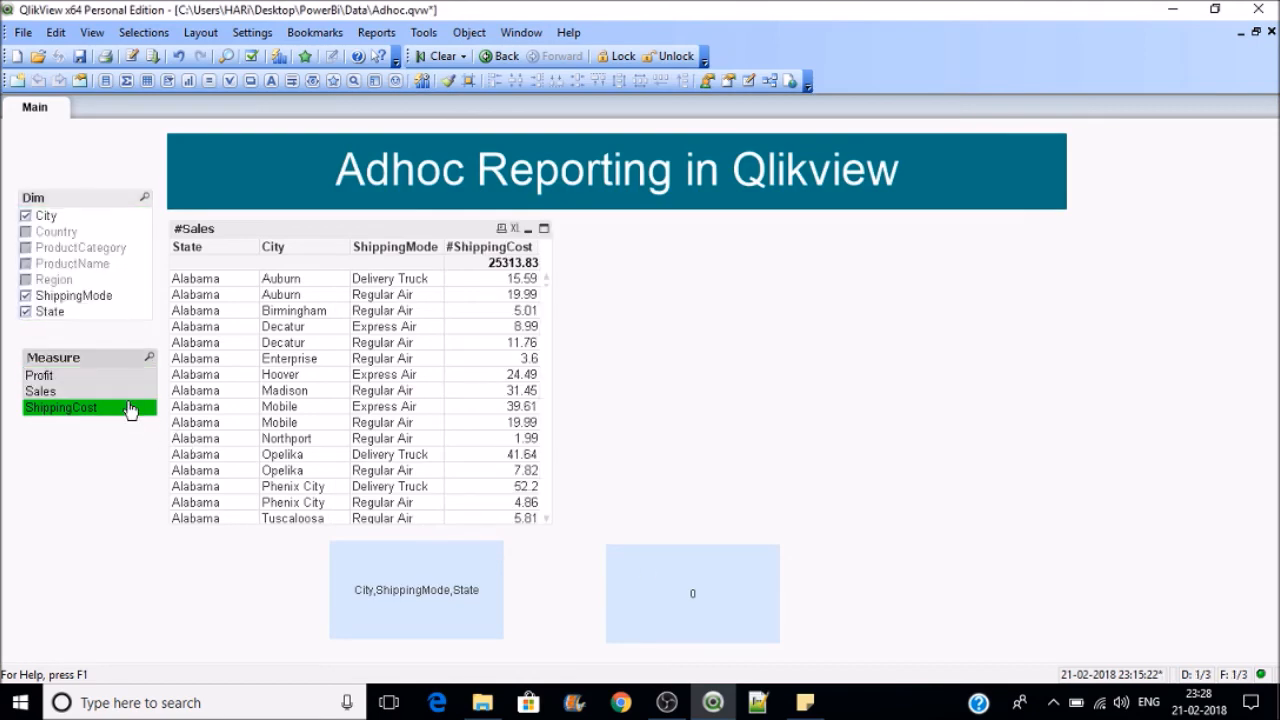
pyautogui.rightClick(130, 408)
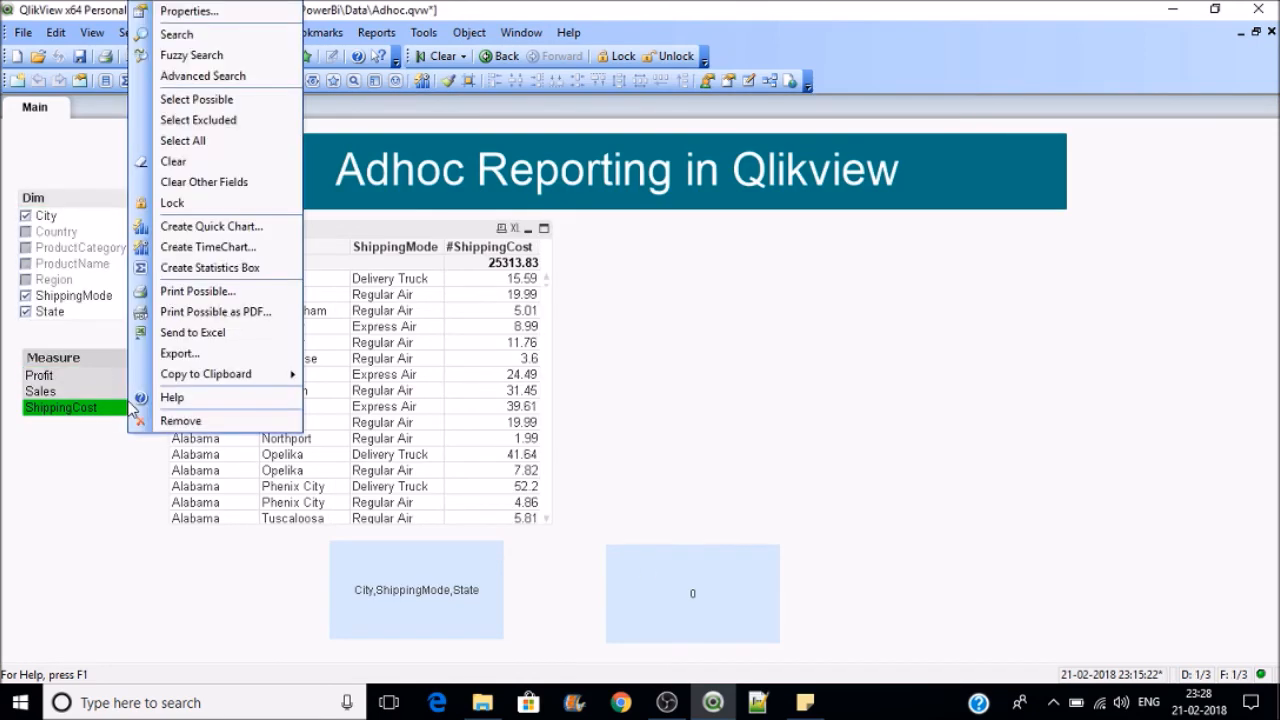
pyautogui.click(197, 11)
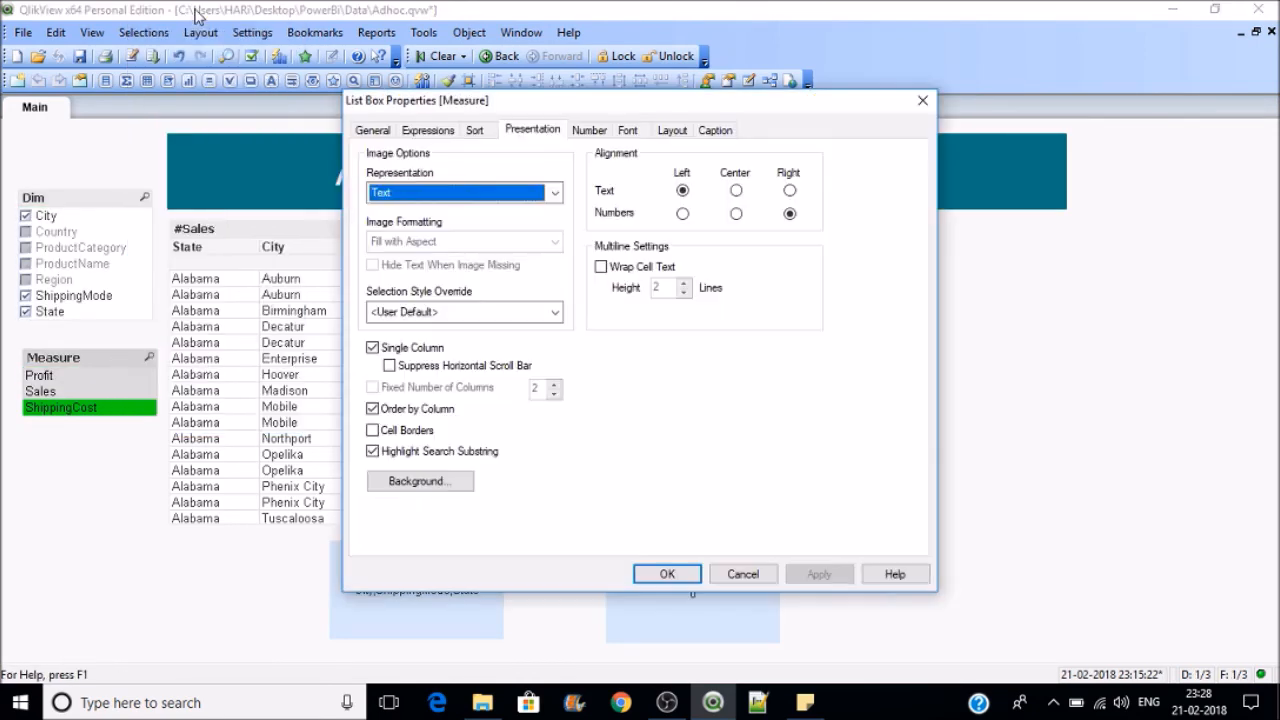
pyautogui.click(447, 316)
pyautogui.click(428, 362)
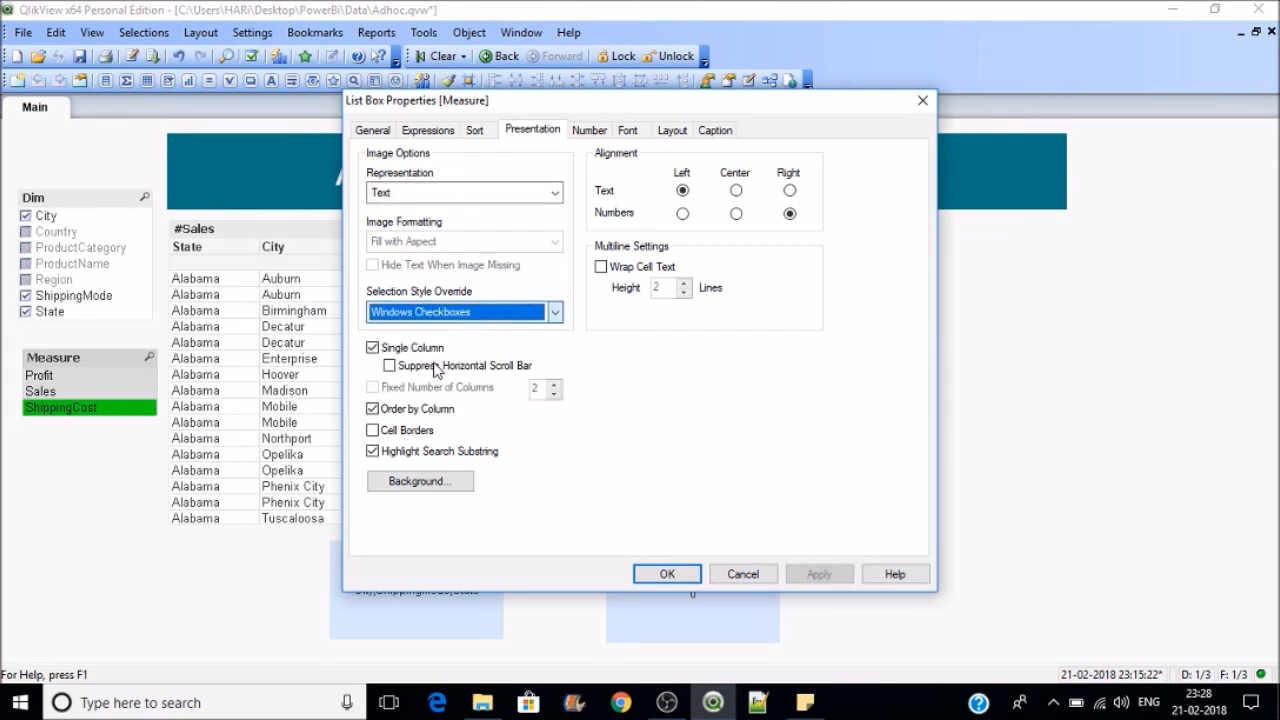
pyautogui.click(666, 574)
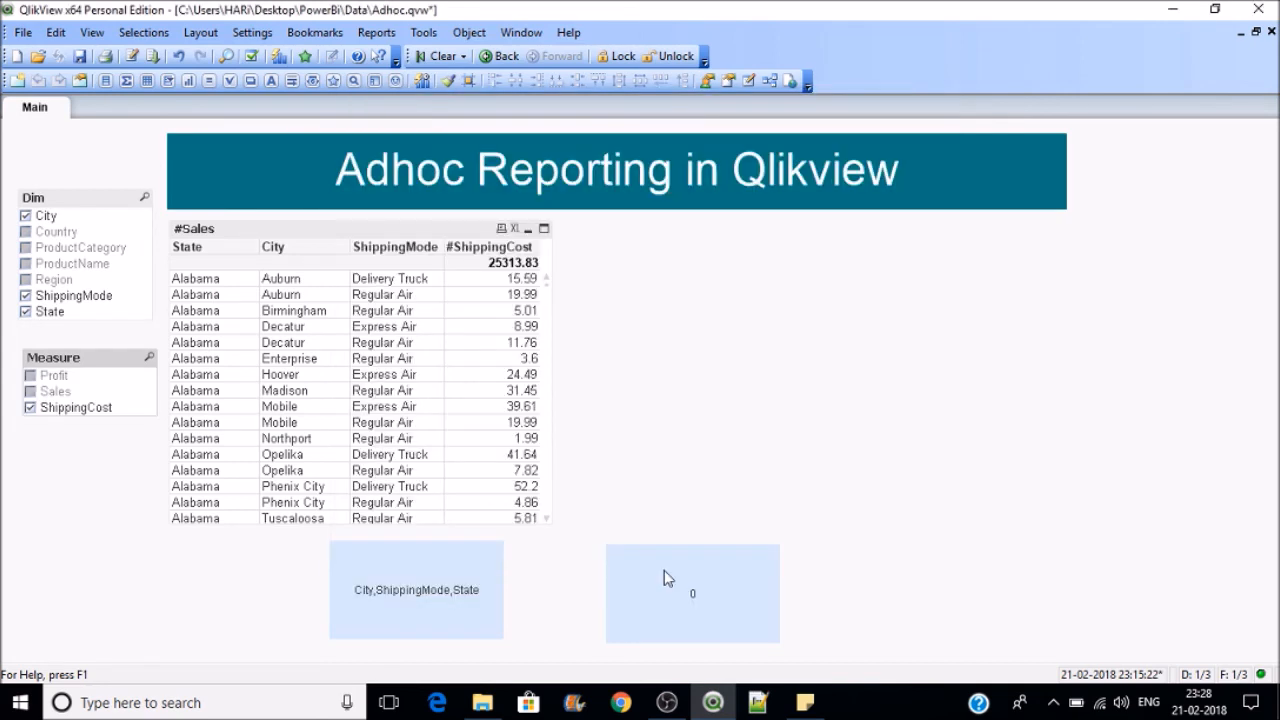
# Step: Test the checkboxes by adding Sales and Profit in Measure and Region, ProductName and Country in Dim
pyautogui.click(30, 391)
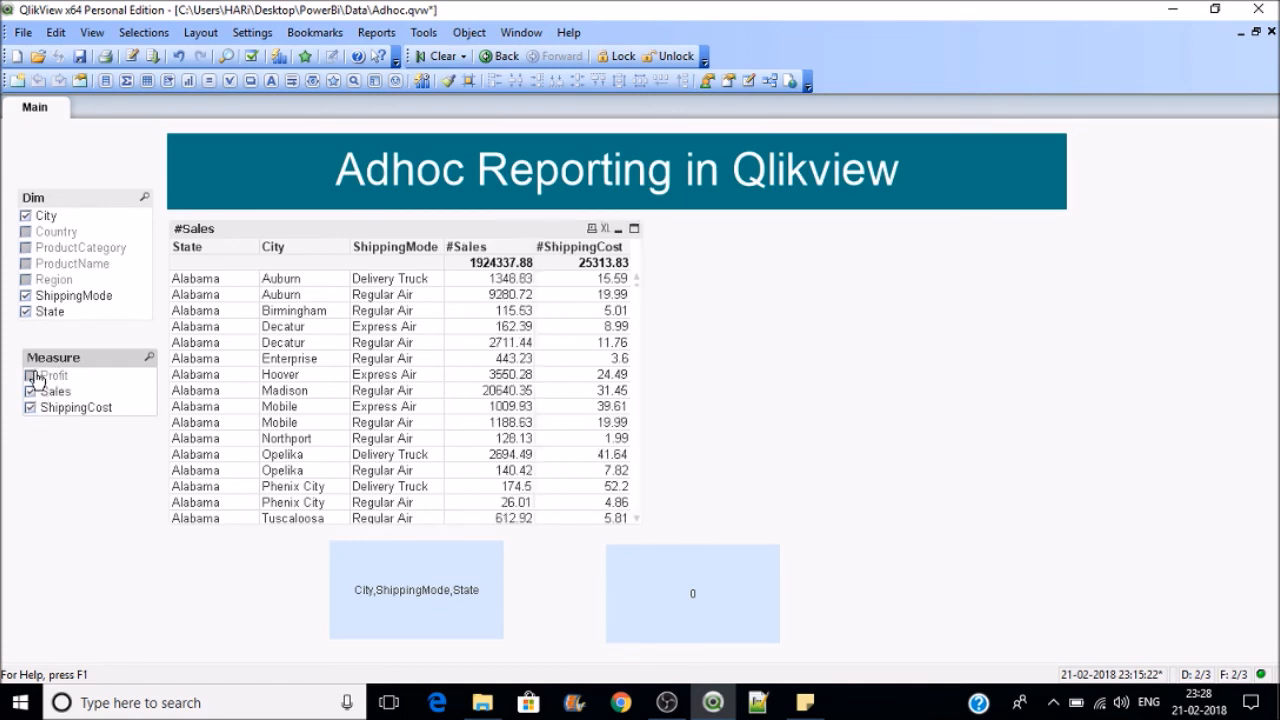
pyautogui.click(31, 376)
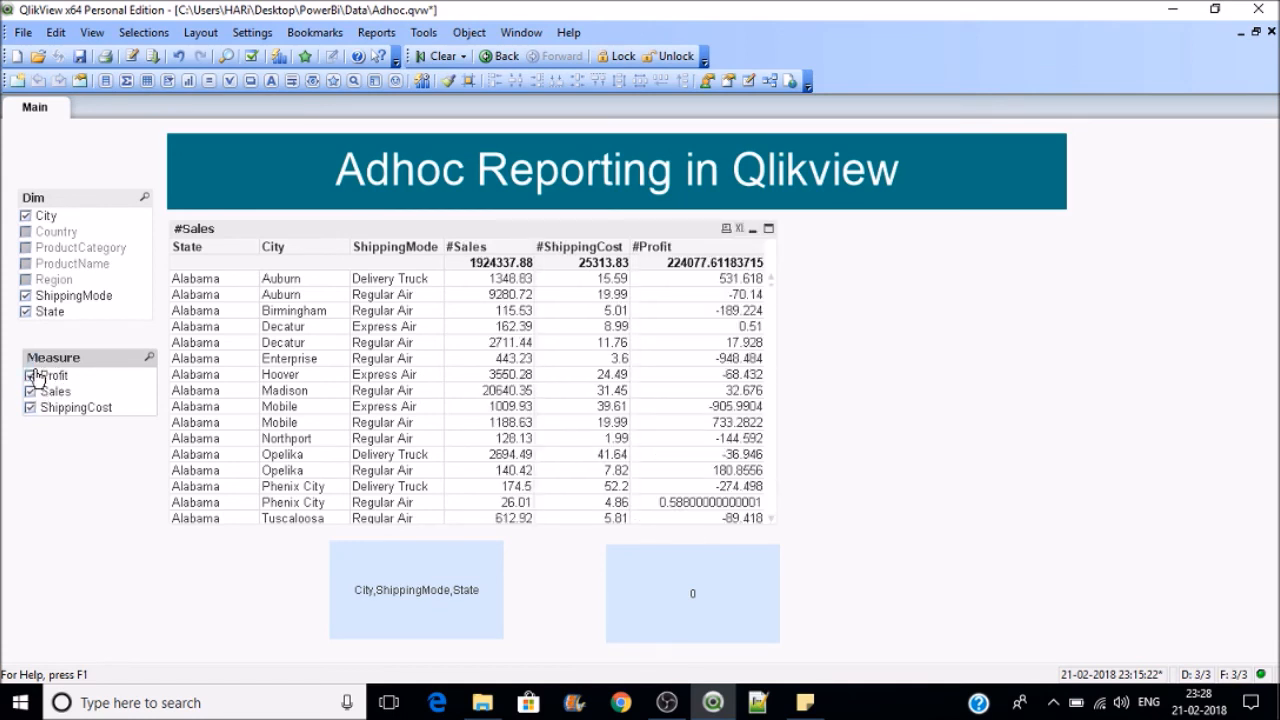
pyautogui.click(26, 280)
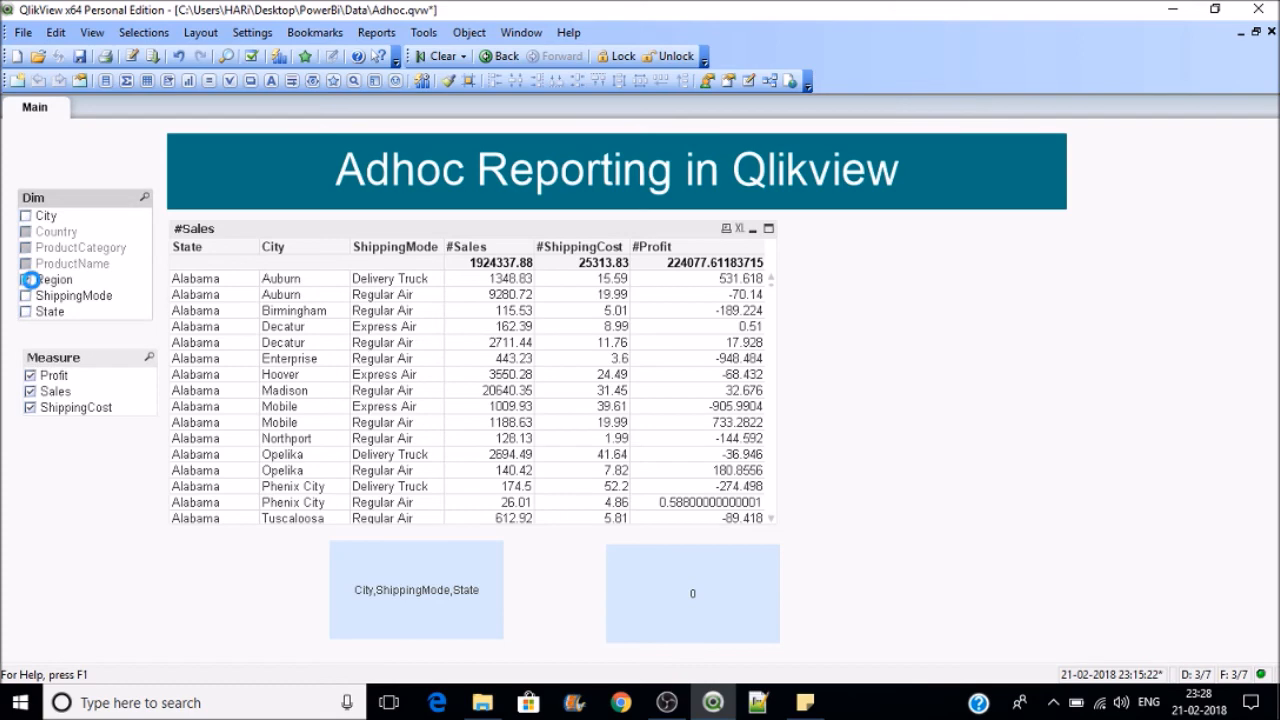
pyautogui.click(26, 264)
pyautogui.click(27, 233)
# Step: Change the #Sales chart from a straight table to a pivot table and expand the Central region
pyautogui.rightClick(657, 363)
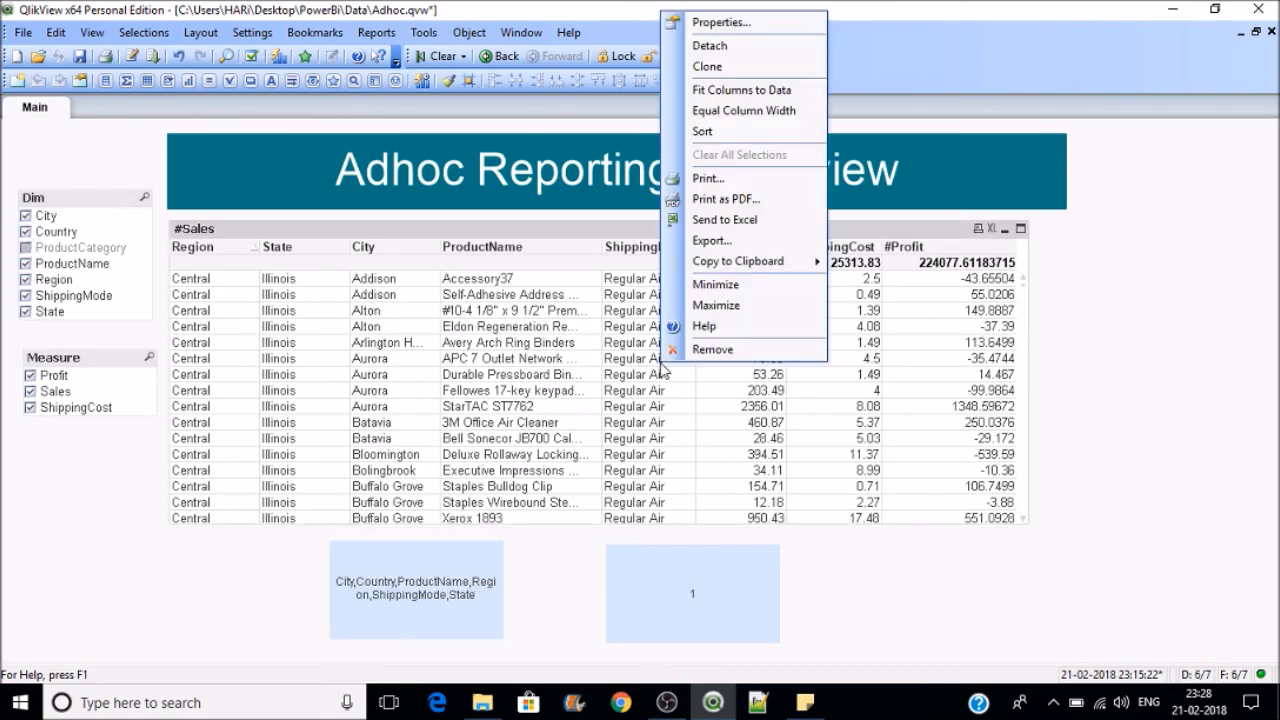
pyautogui.click(756, 22)
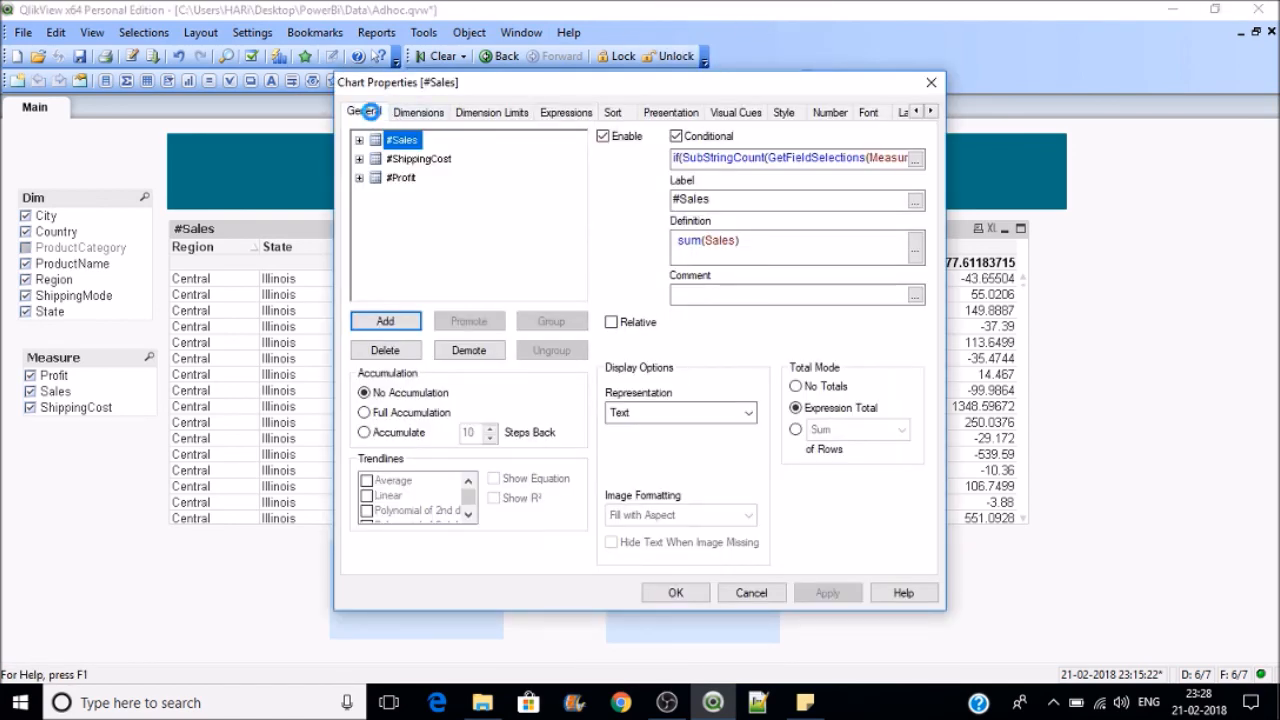
pyautogui.click(365, 112)
pyautogui.click(740, 374)
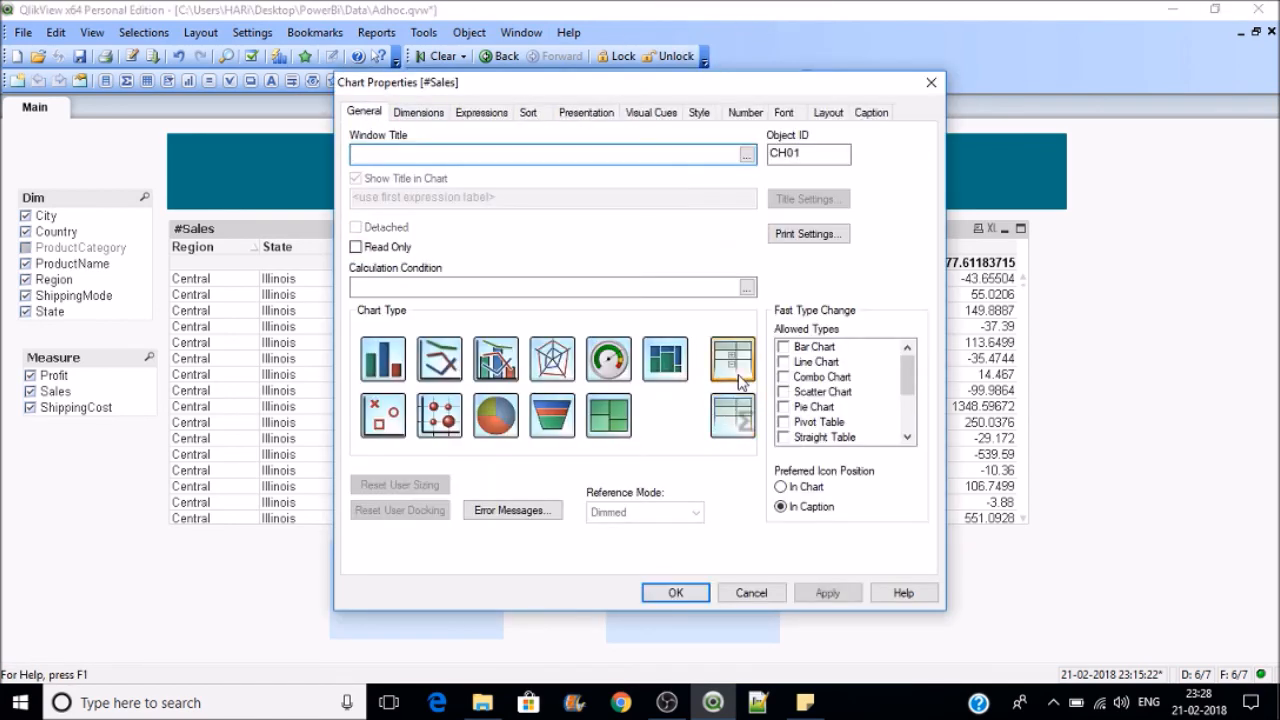
pyautogui.click(814, 594)
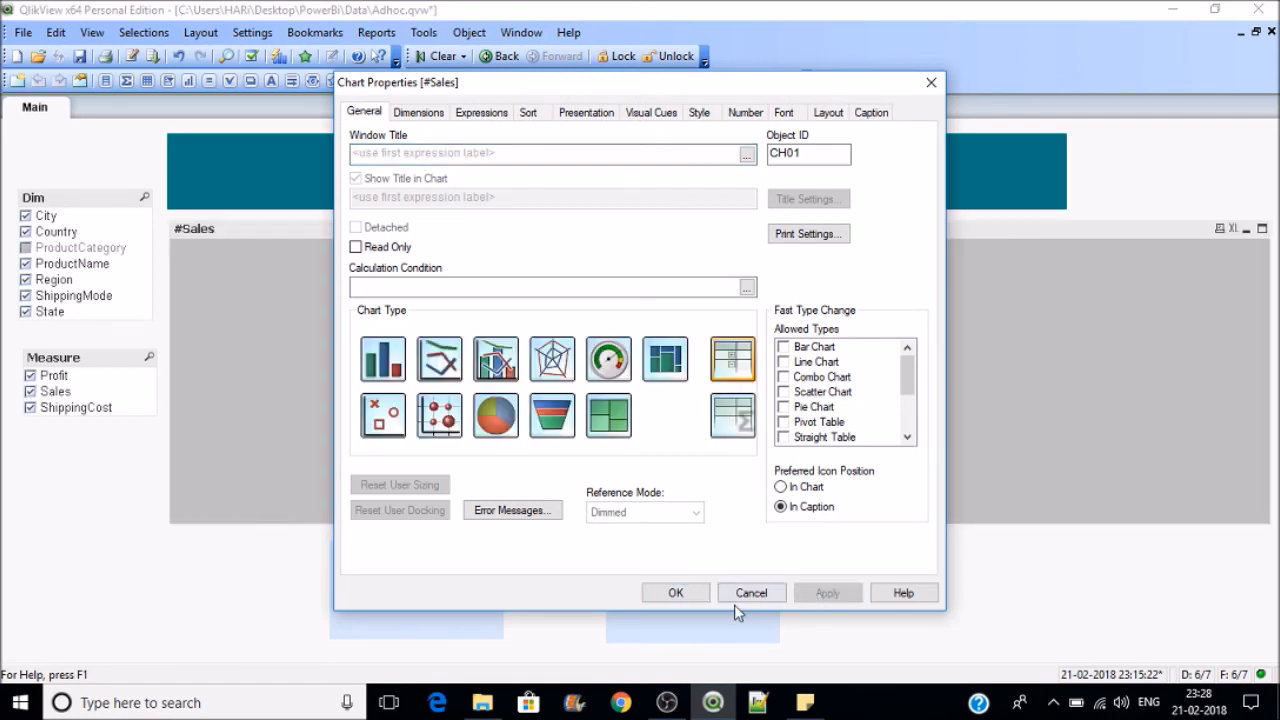
pyautogui.click(676, 594)
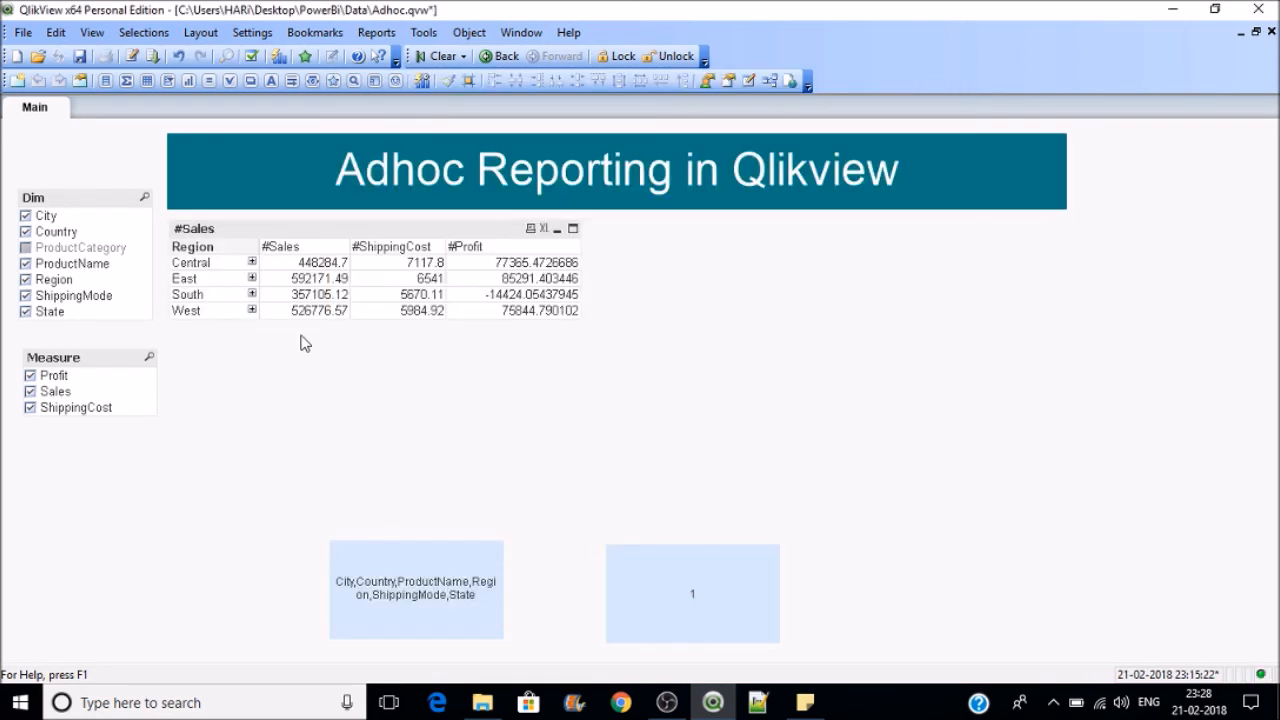
pyautogui.click(248, 264)
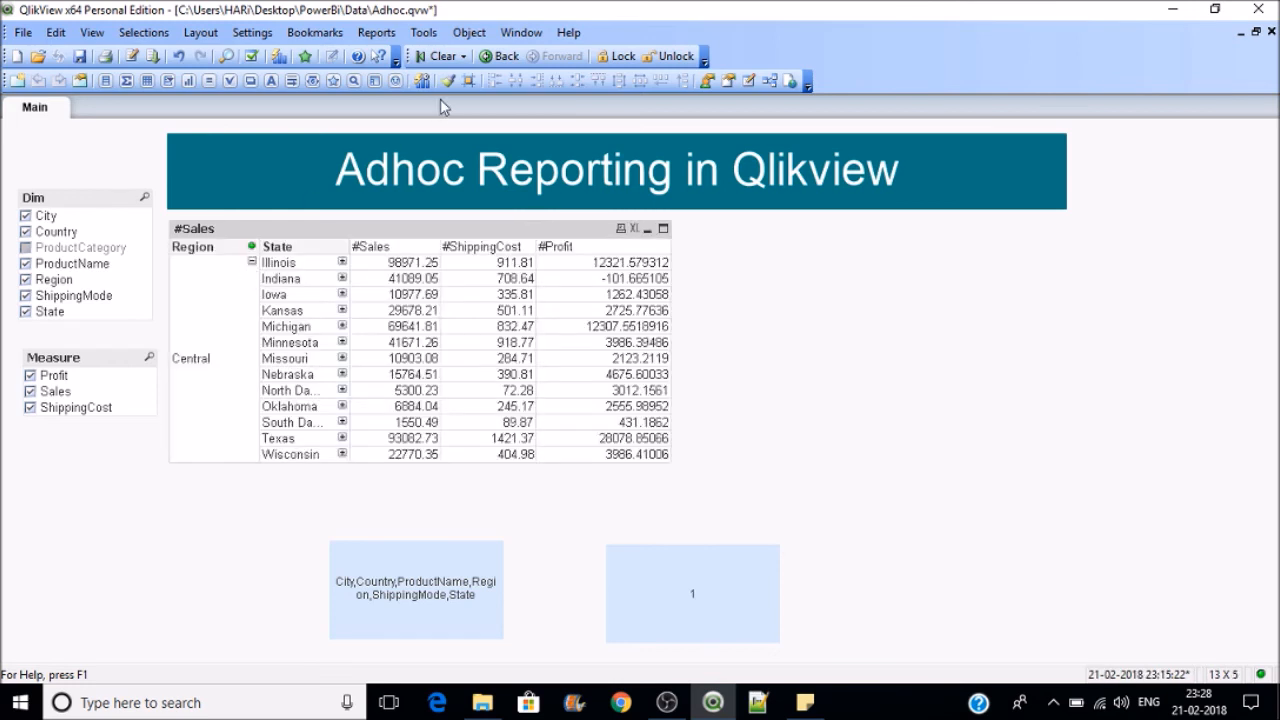
# Step: Clear all selections and begin the pivot table's calculation condition with GetSelectedCount(Dim)
pyautogui.click(441, 57)
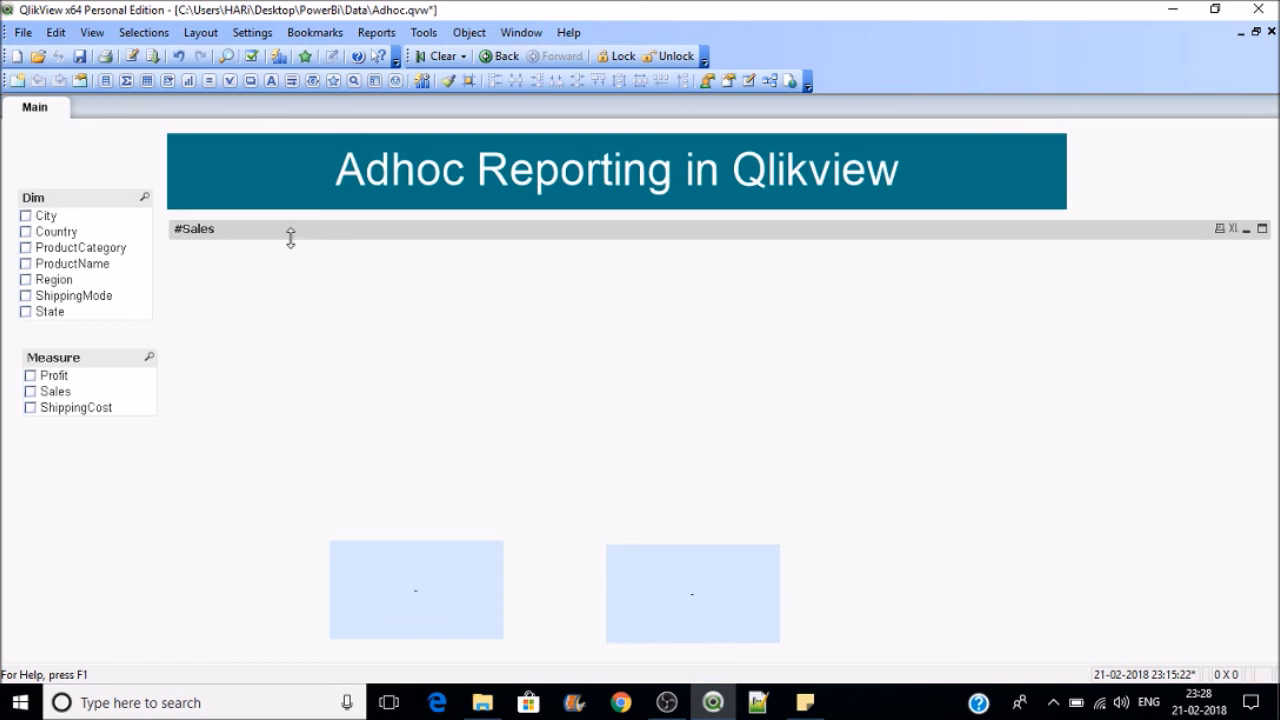
pyautogui.rightClick(748, 232)
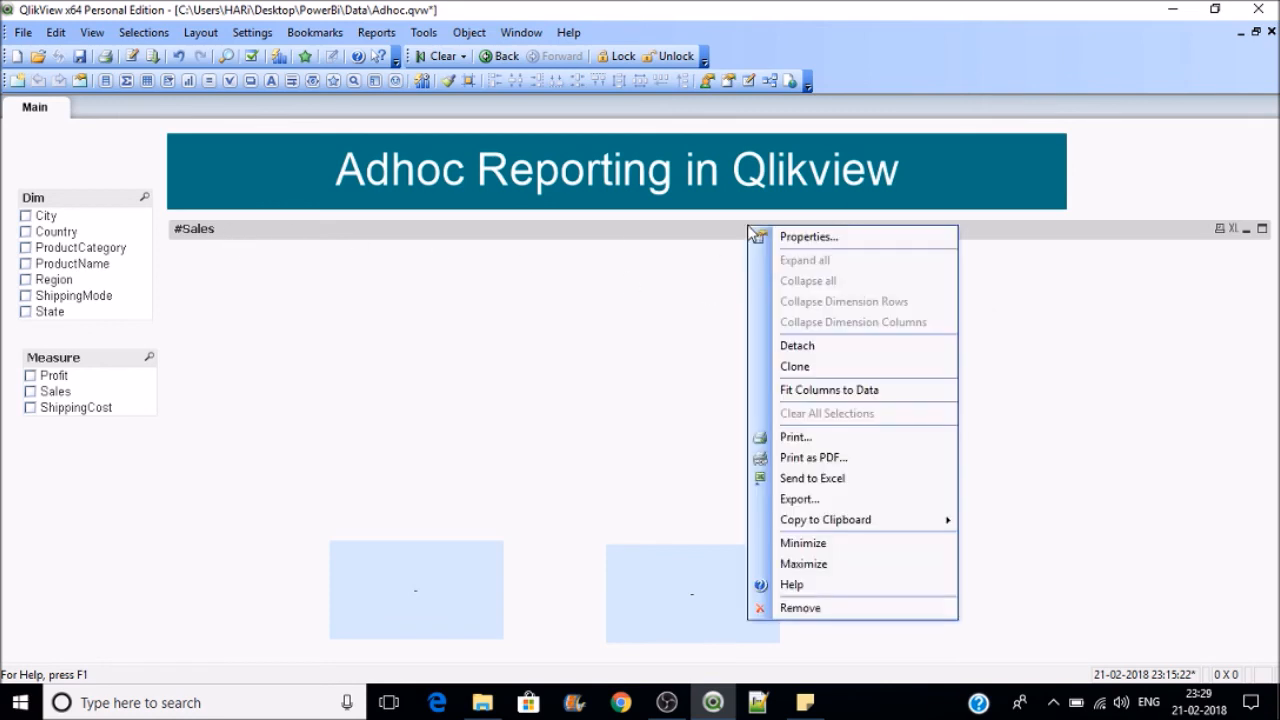
pyautogui.click(770, 236)
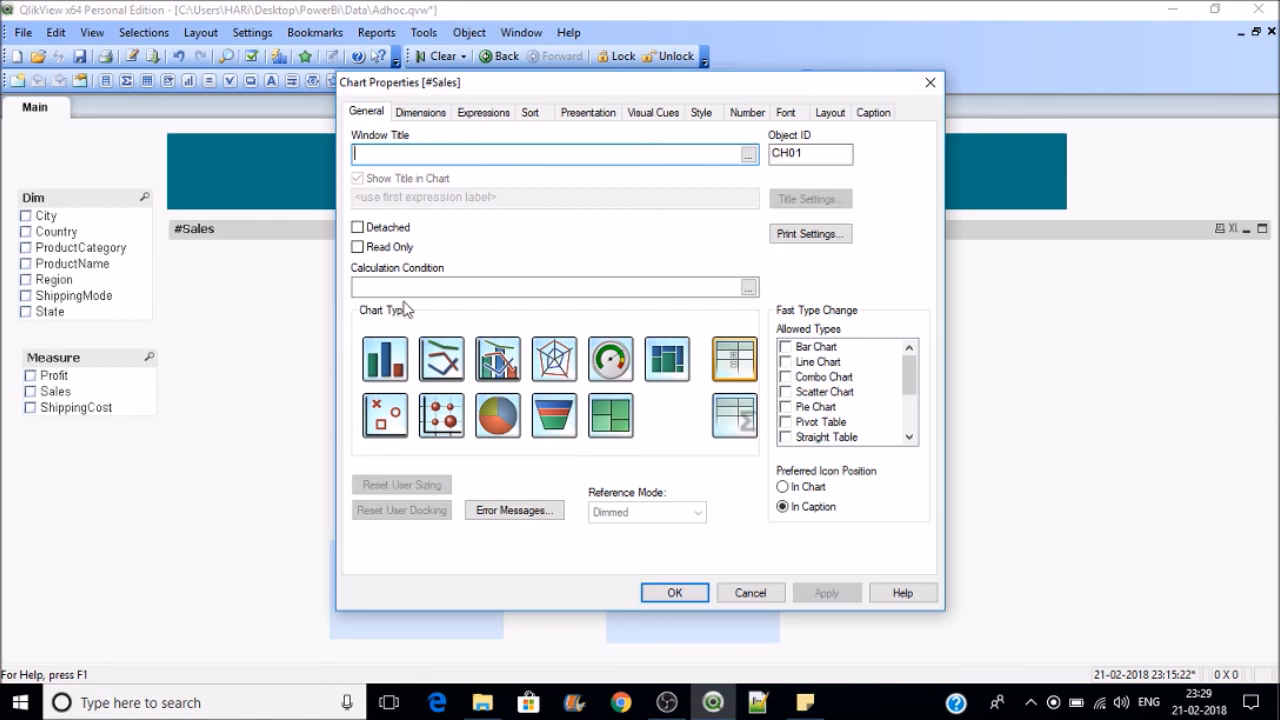
pyautogui.click(429, 285)
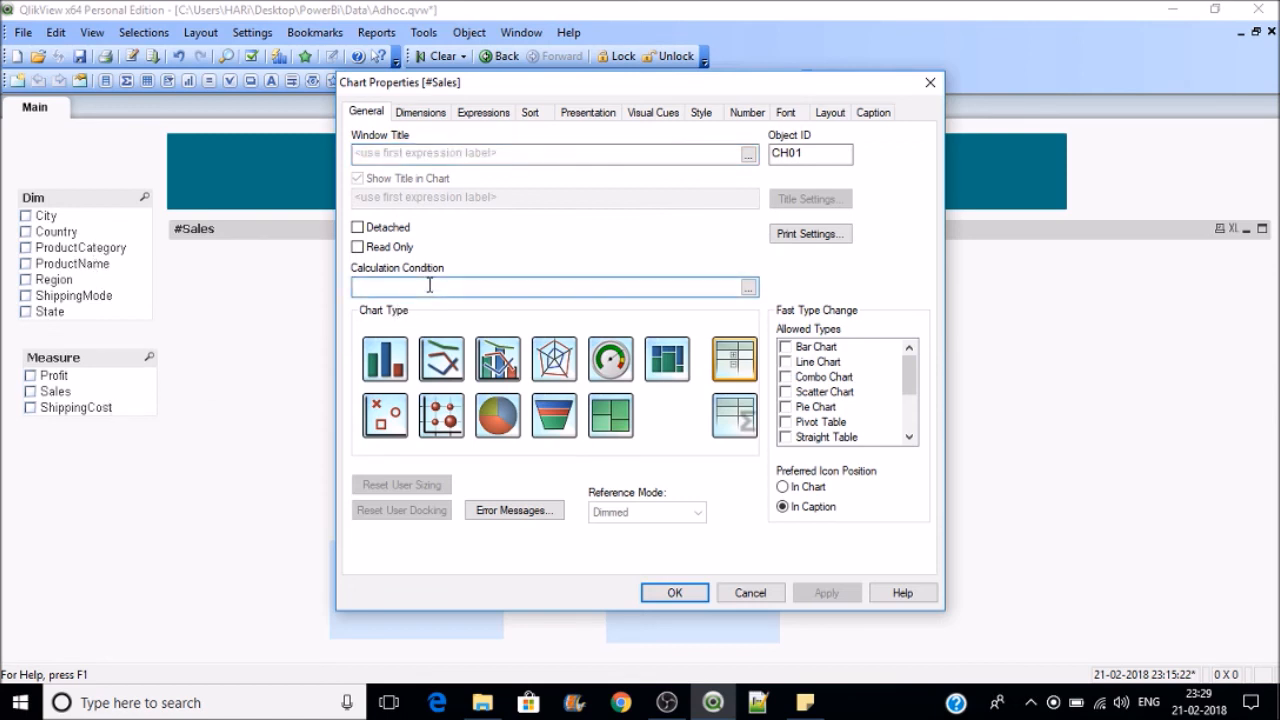
pyautogui.write('ge')
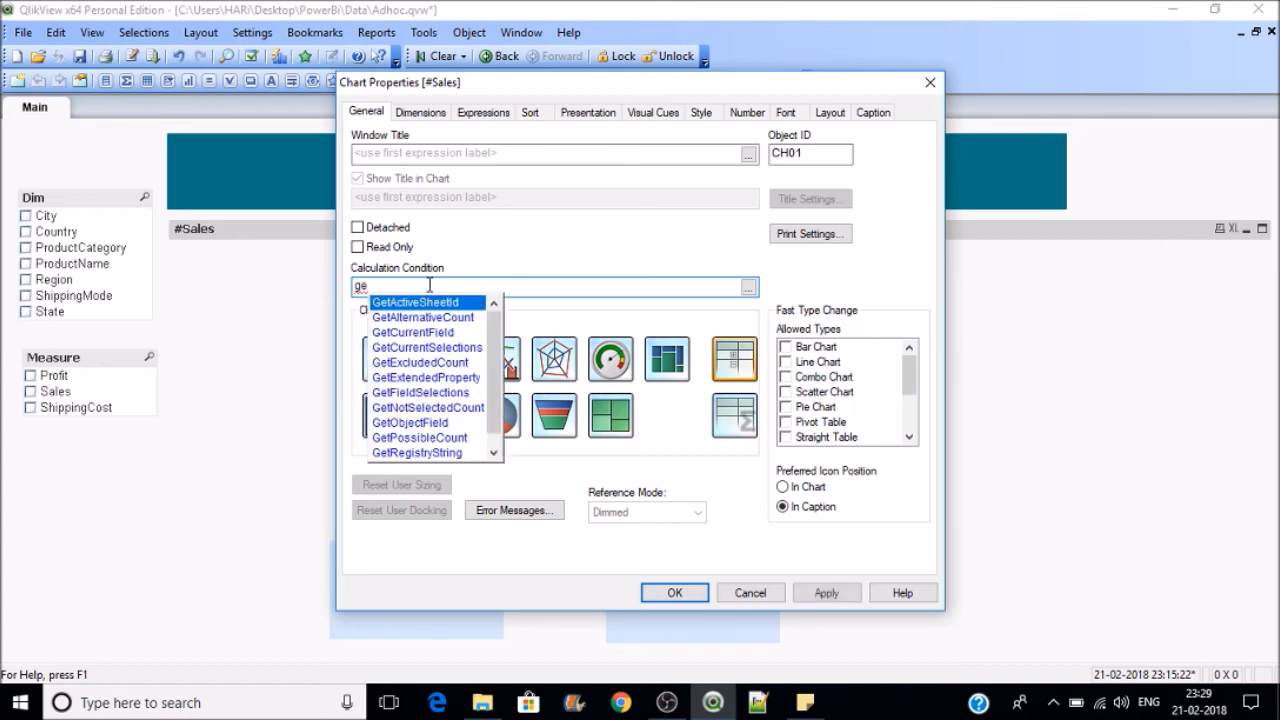
pyautogui.write('tse')
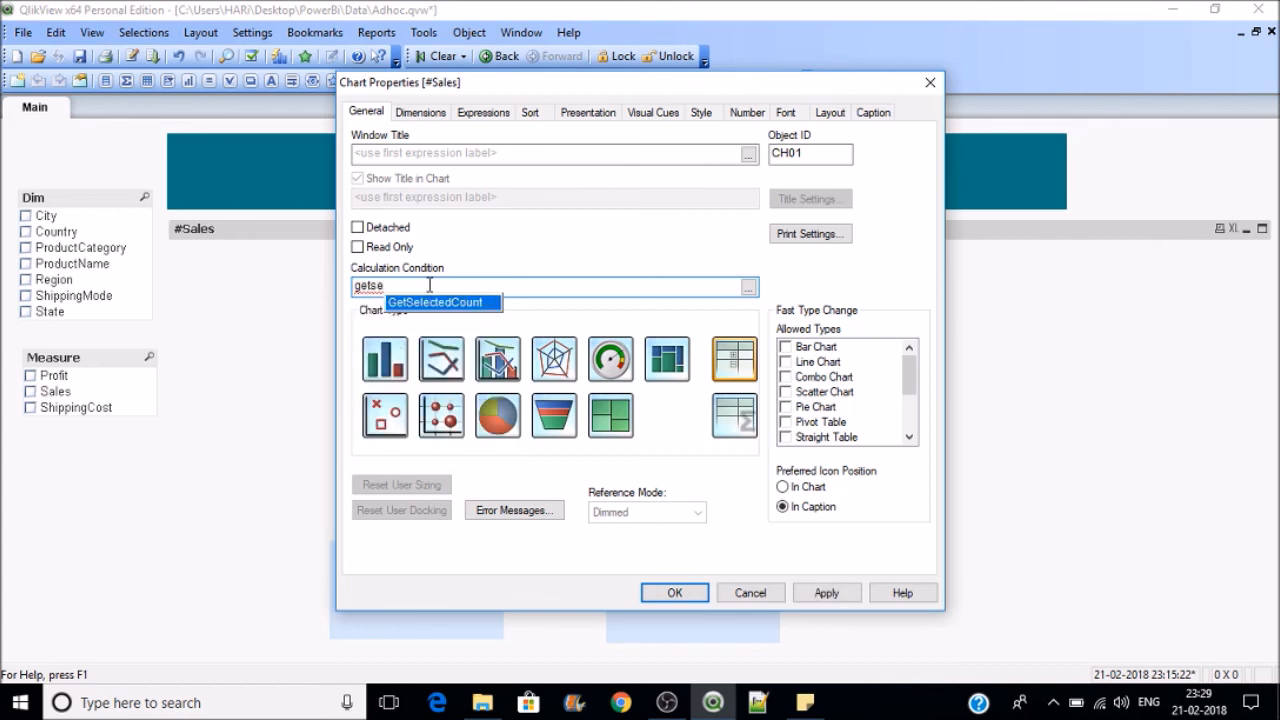
pyautogui.press('Return')
pyautogui.write('(D')
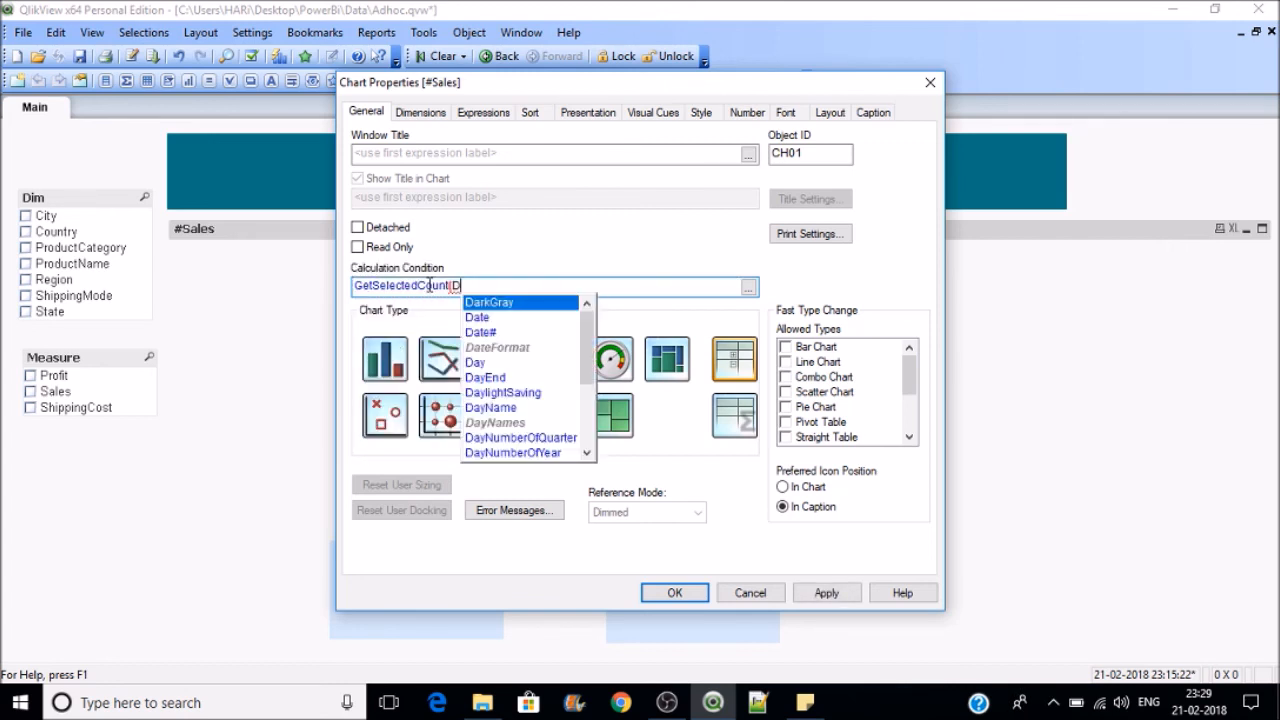
pyautogui.write('im)')
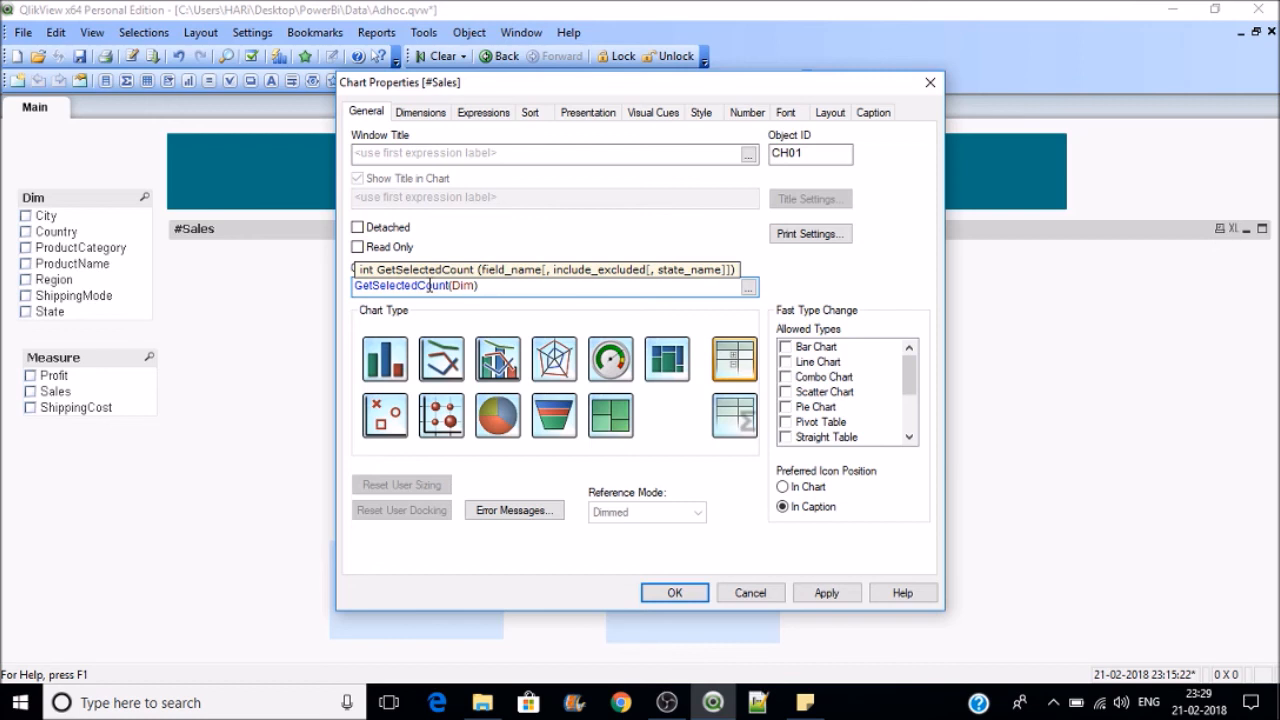
# Step: Extend the calculation condition with and GetSelectedCount(Measure), and apply it to the chart
pyautogui.write('and')
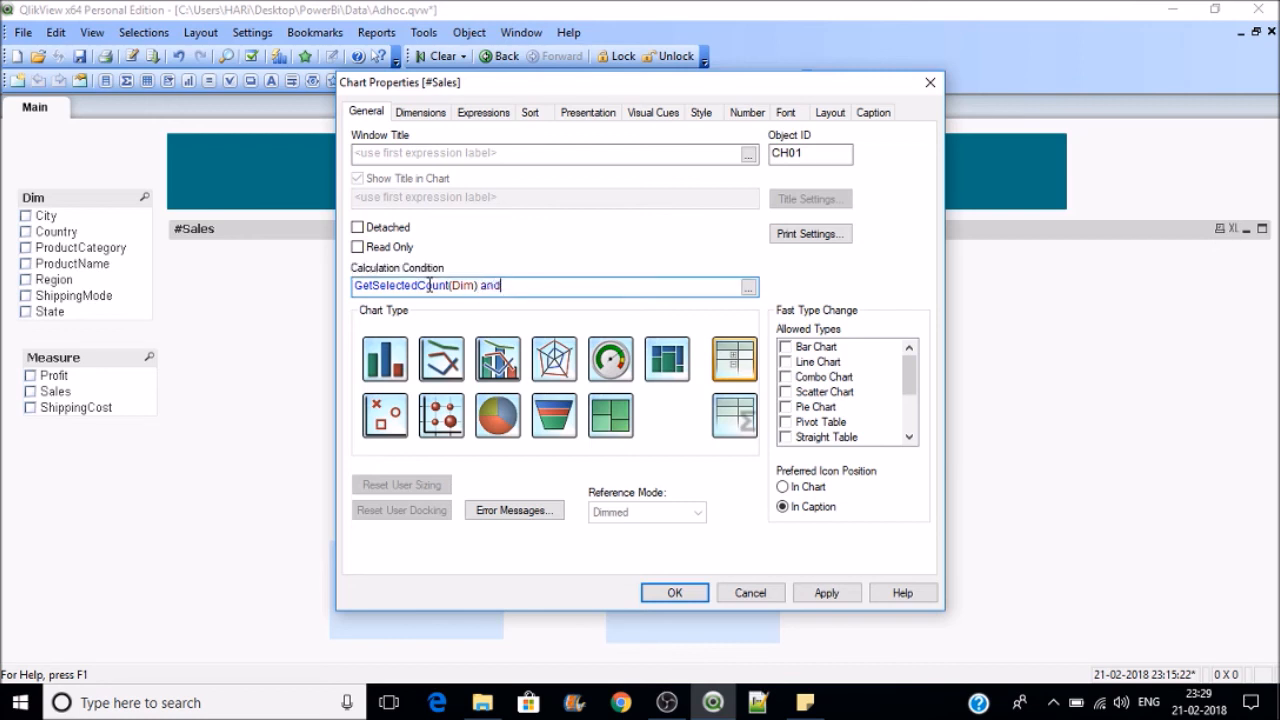
pyautogui.write(' get')
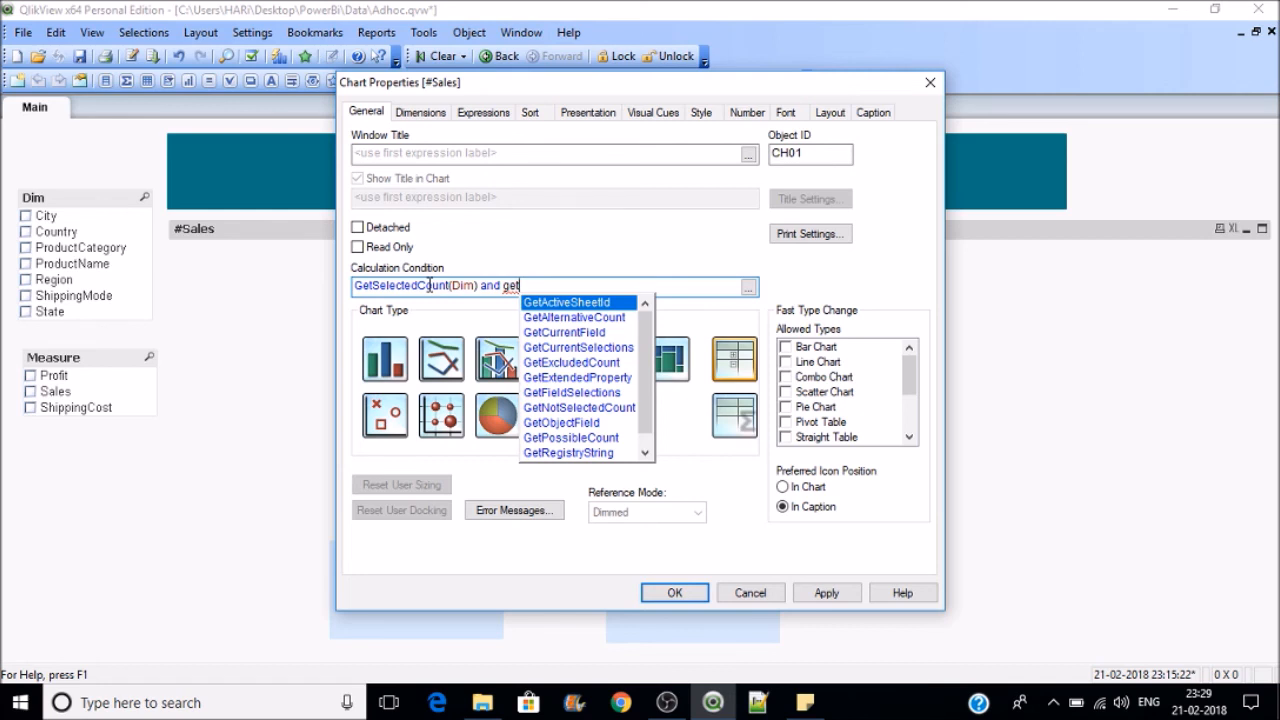
pyautogui.write('f')
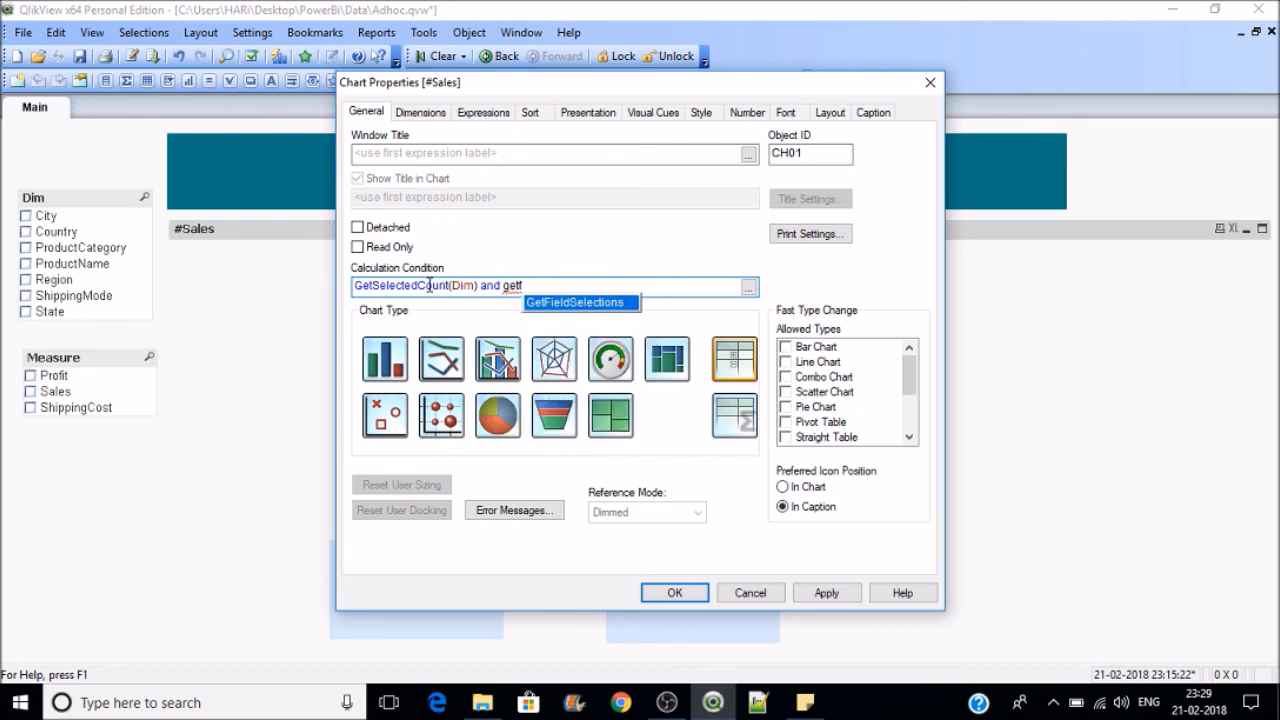
pyautogui.press('BackSpace')
pyautogui.write('s')
pyautogui.press('Return')
pyautogui.write('(Me')
pyautogui.press('Return')
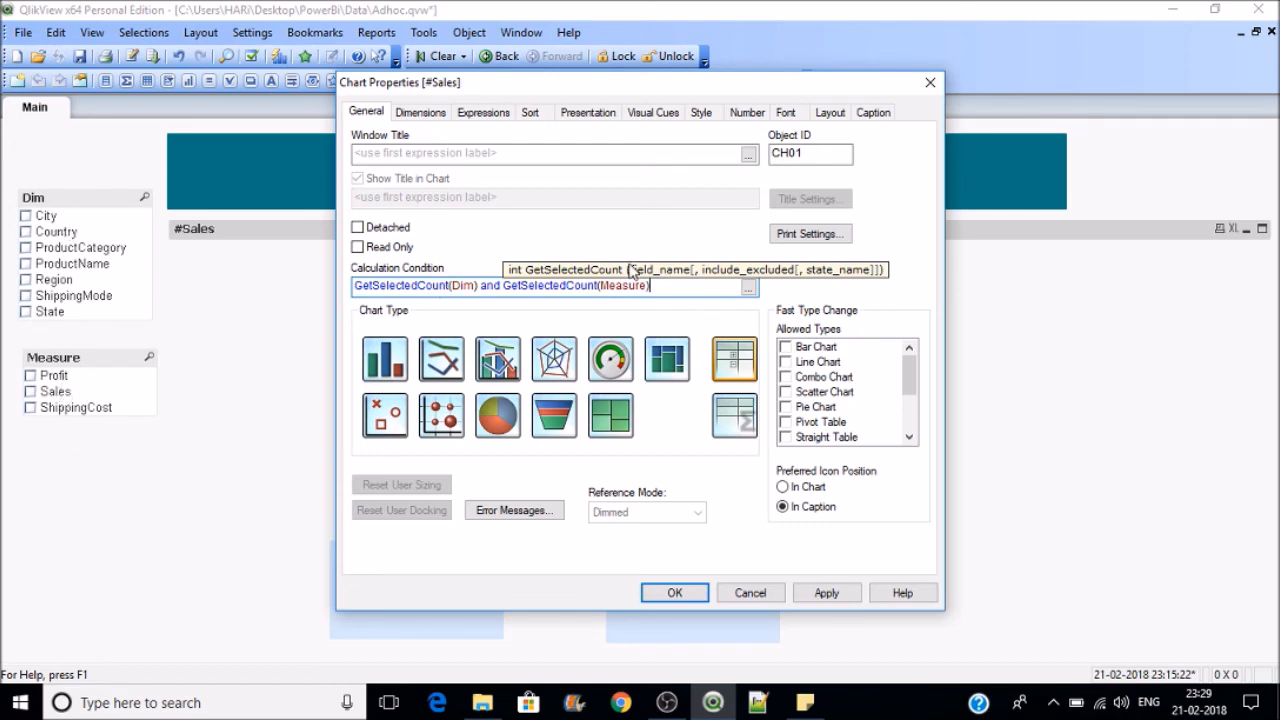
pyautogui.click(820, 594)
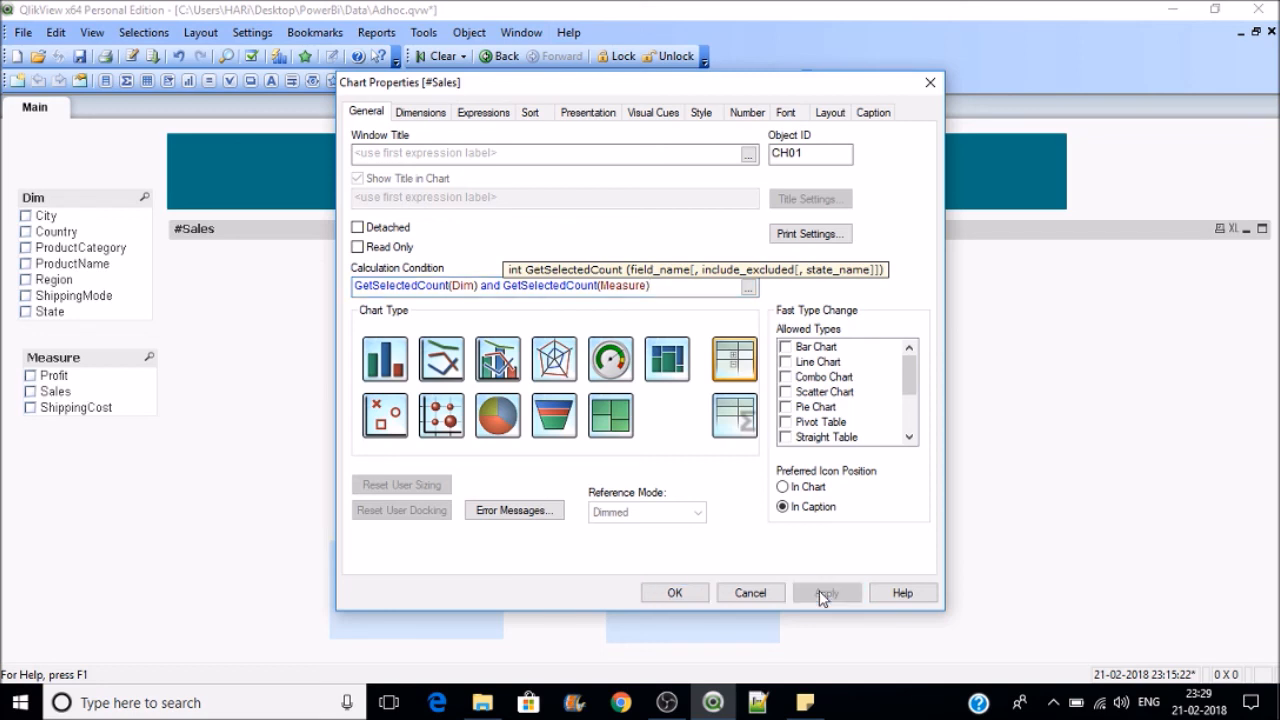
# Step: Set the #Sales chart's custom message for Calculation condition unfulfilled to "Please Select atlease on Dim and One Measure" and apply it
pyautogui.click(675, 594)
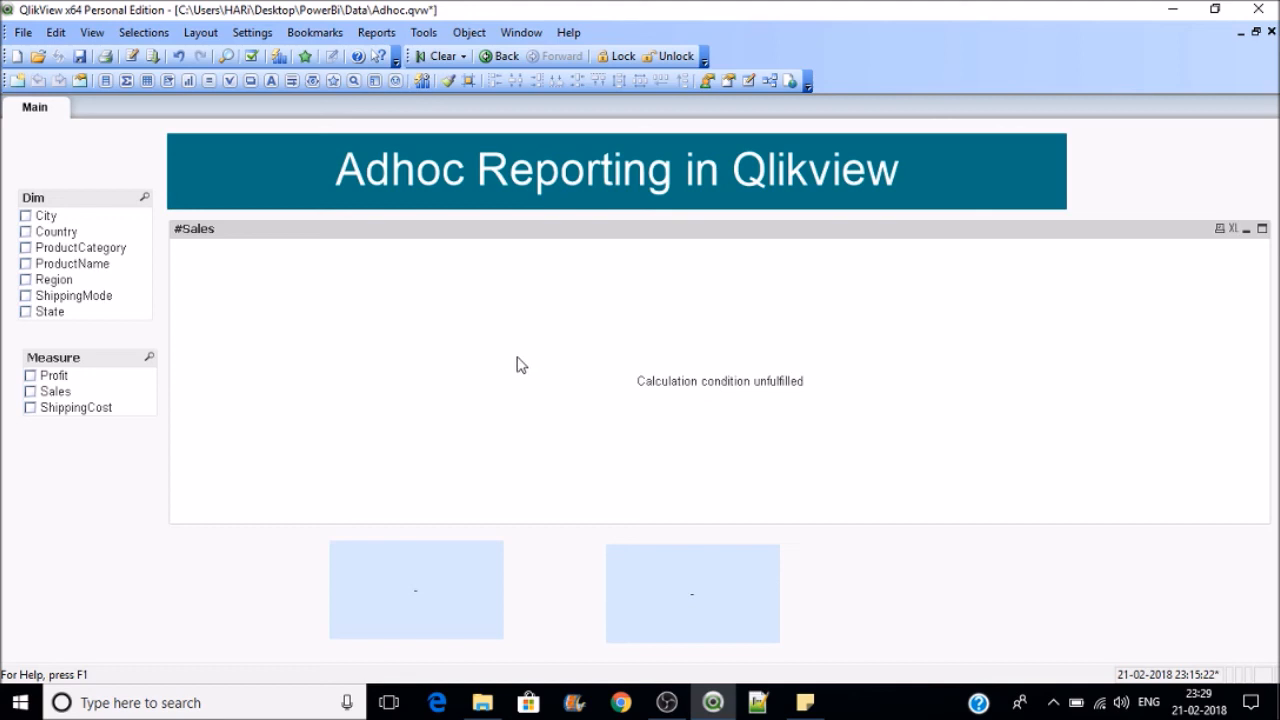
pyautogui.rightClick(437, 293)
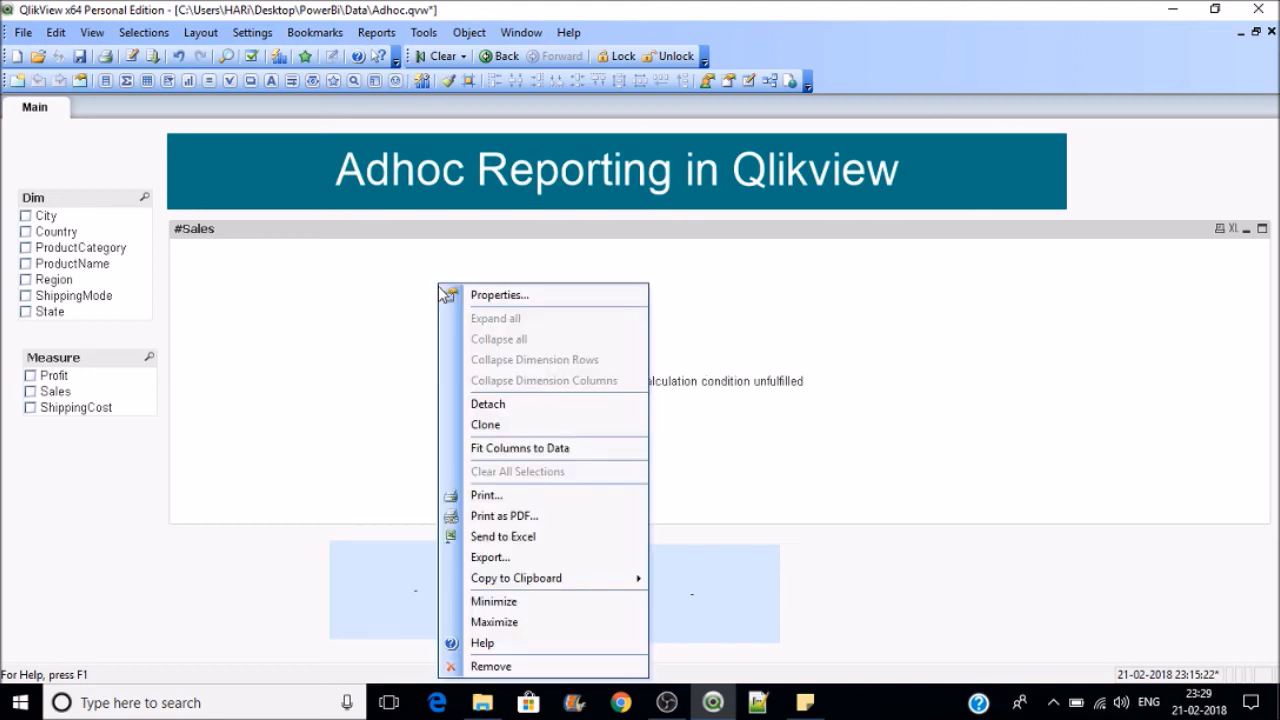
pyautogui.click(470, 296)
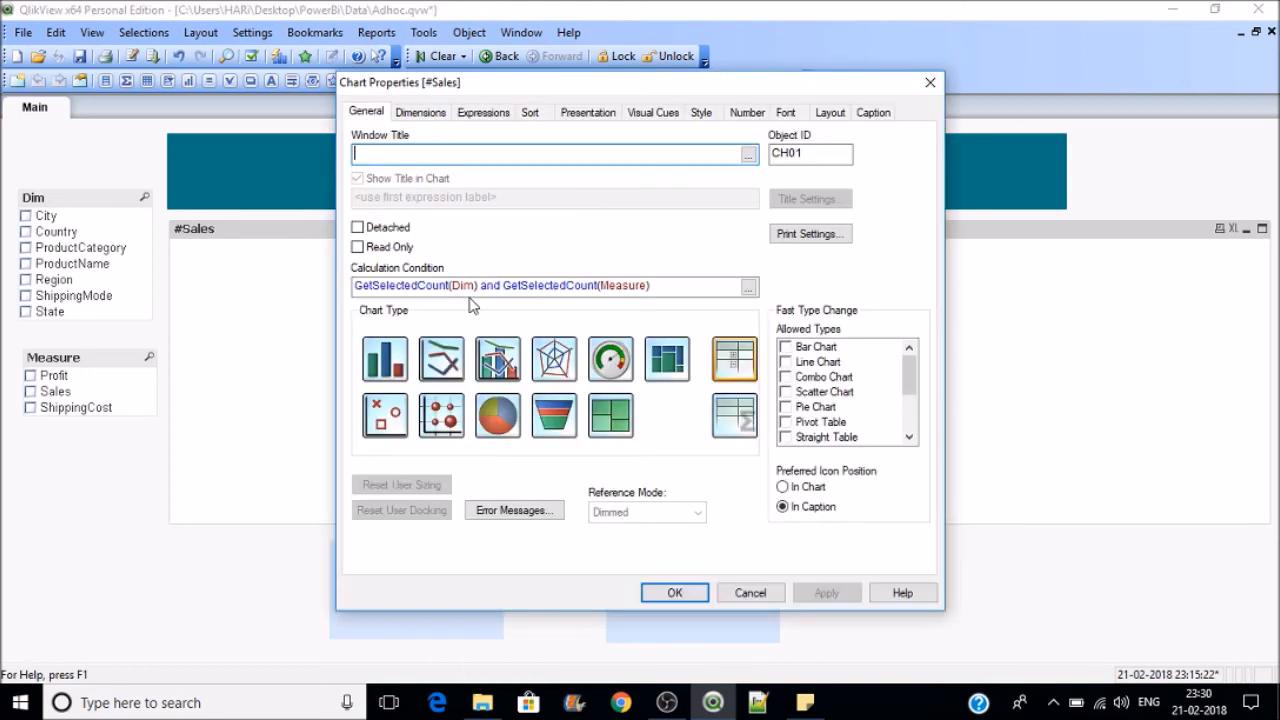
pyautogui.click(514, 512)
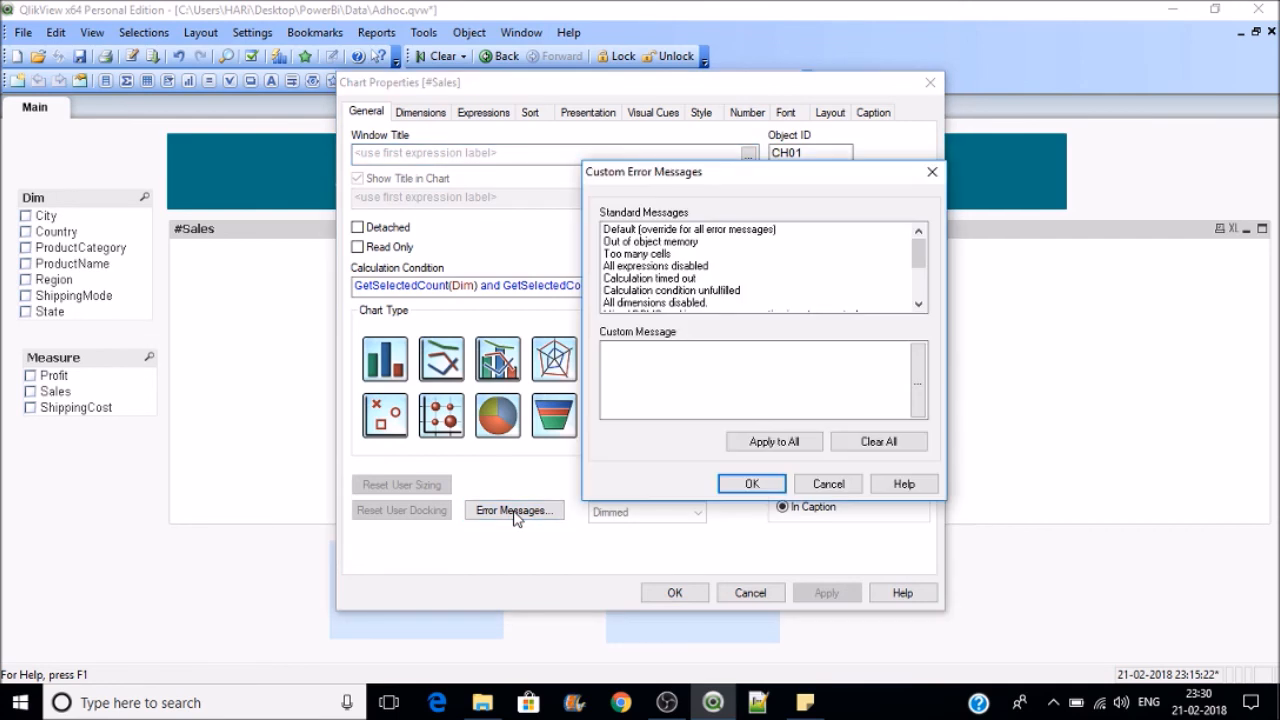
pyautogui.click(726, 290)
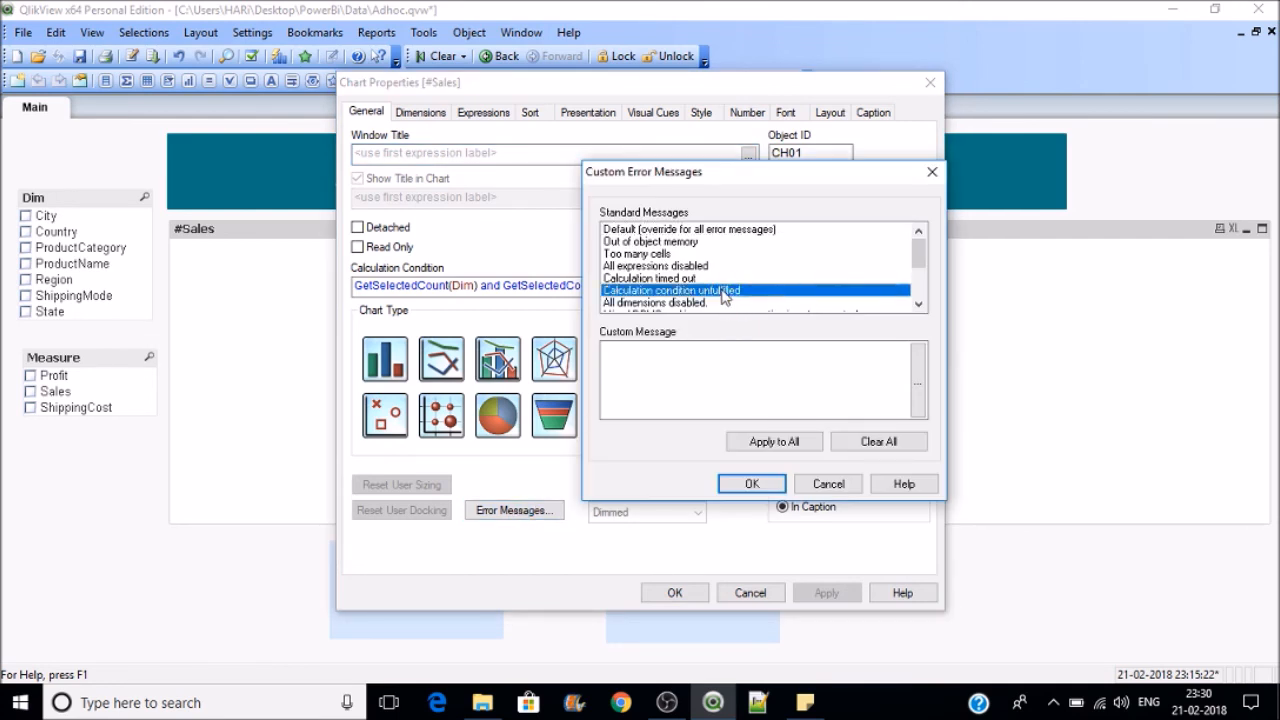
pyautogui.click(657, 362)
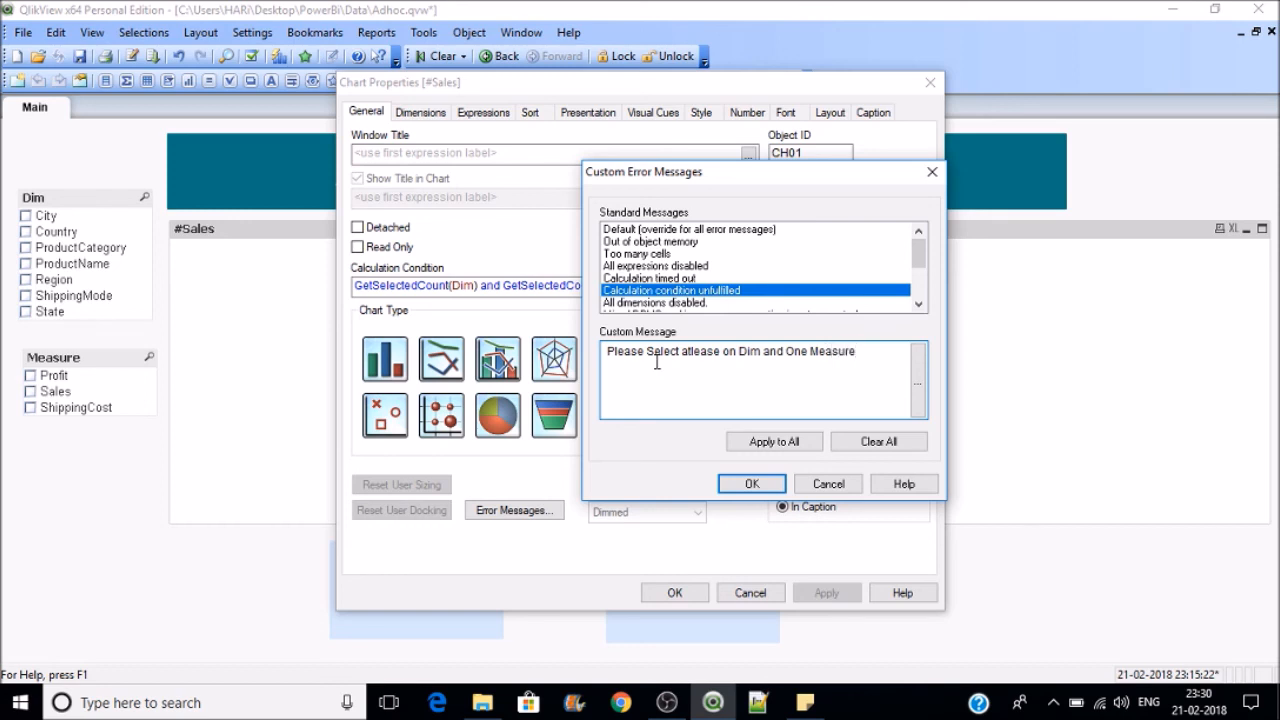
pyautogui.click(756, 484)
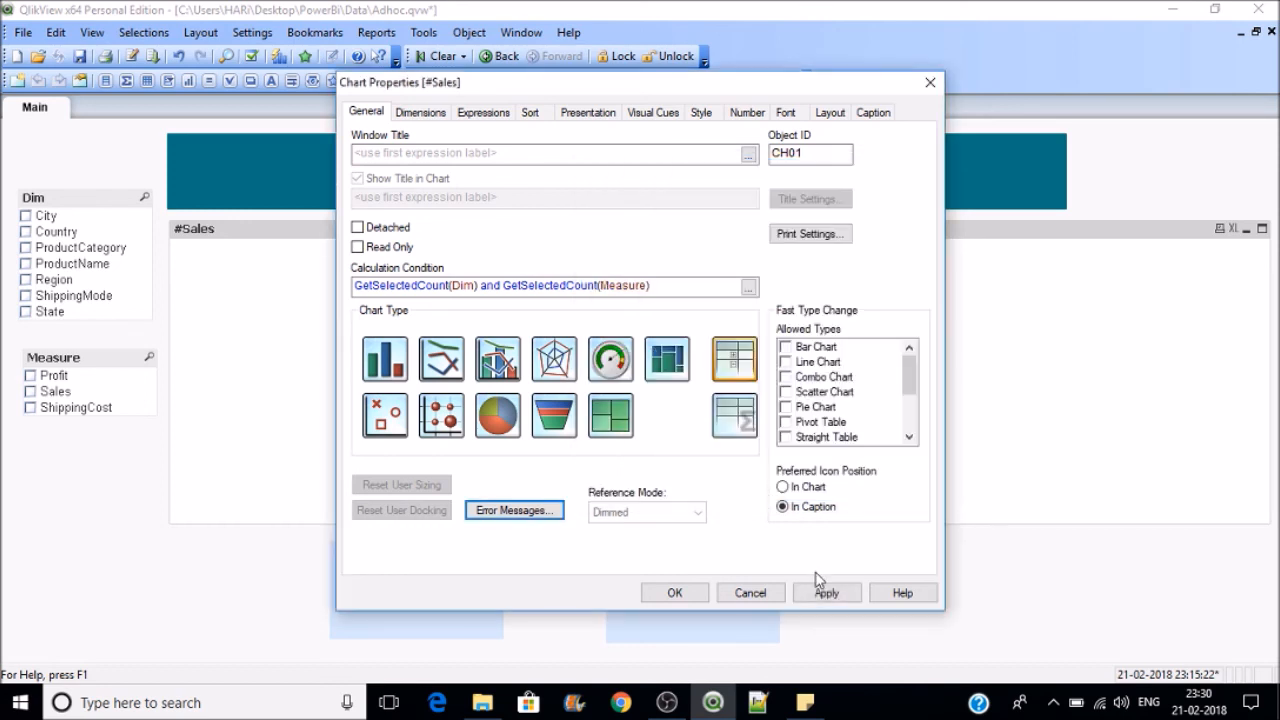
pyautogui.click(825, 591)
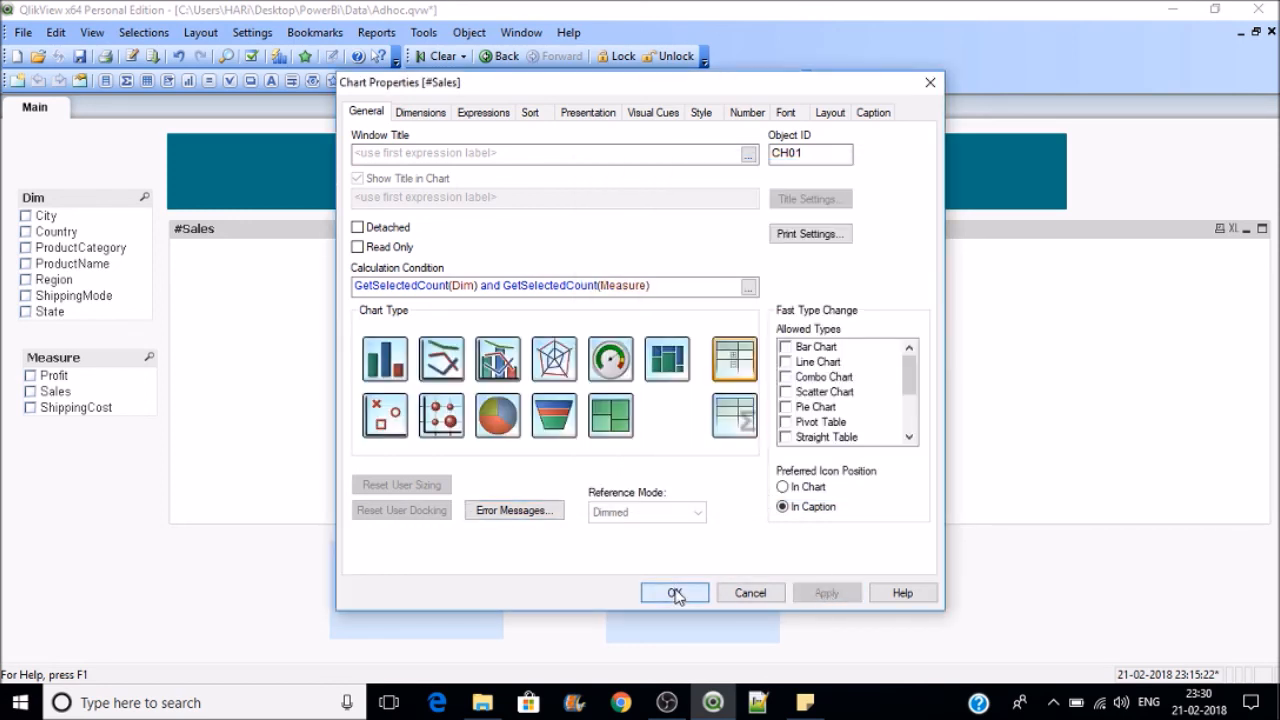
pyautogui.click(675, 593)
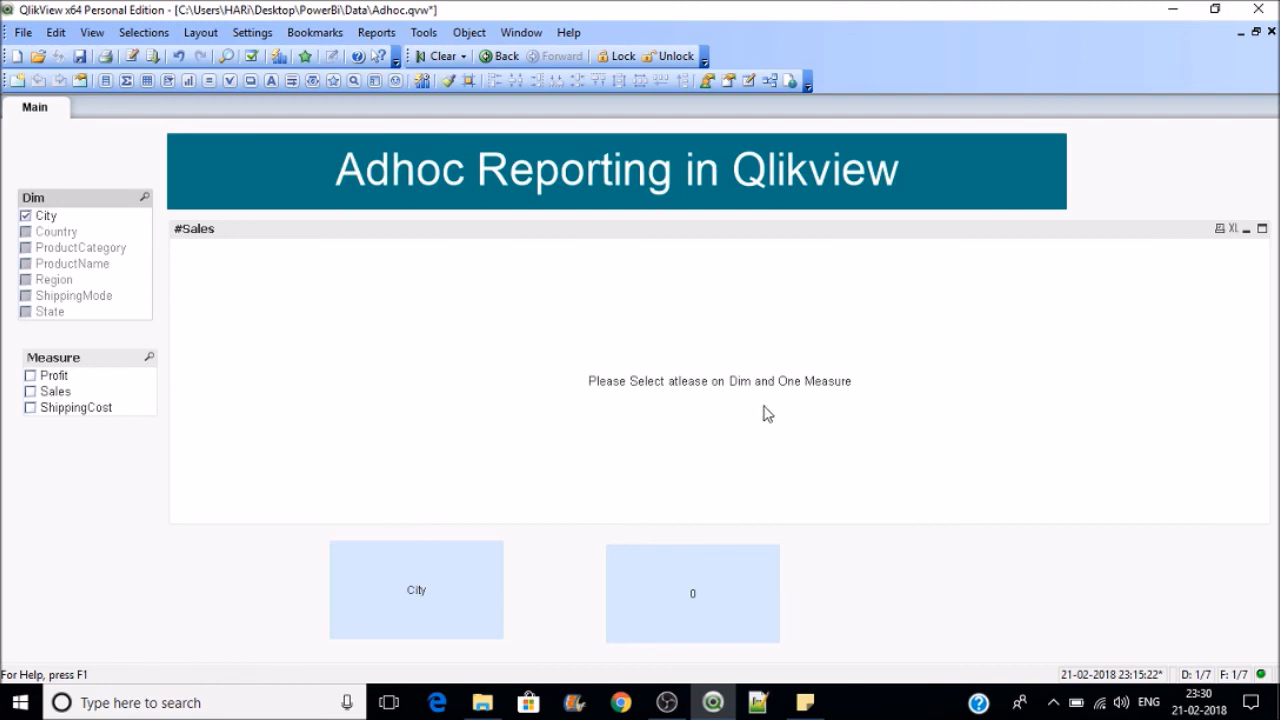
# Step: Test the pivot table with City, Country and ProductCategory in Dim and Profit and Sales in Measure, and expand all cities
pyautogui.click(54, 376)
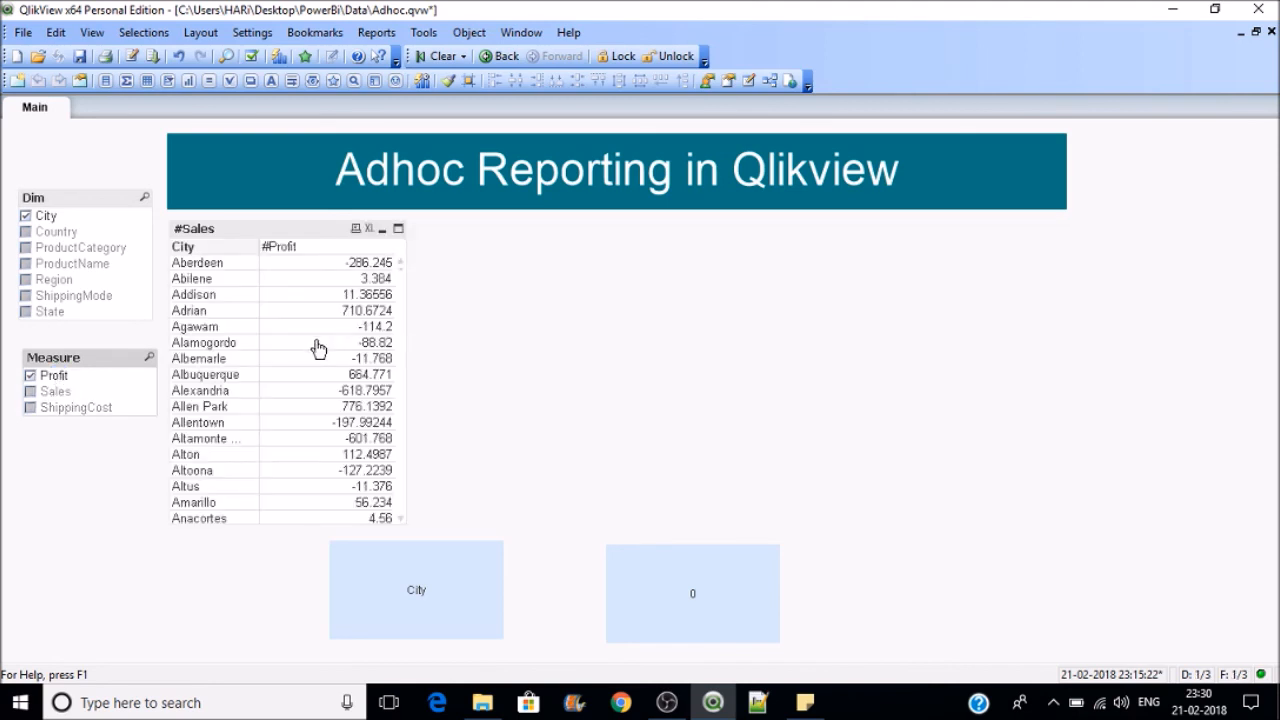
pyautogui.click(62, 232)
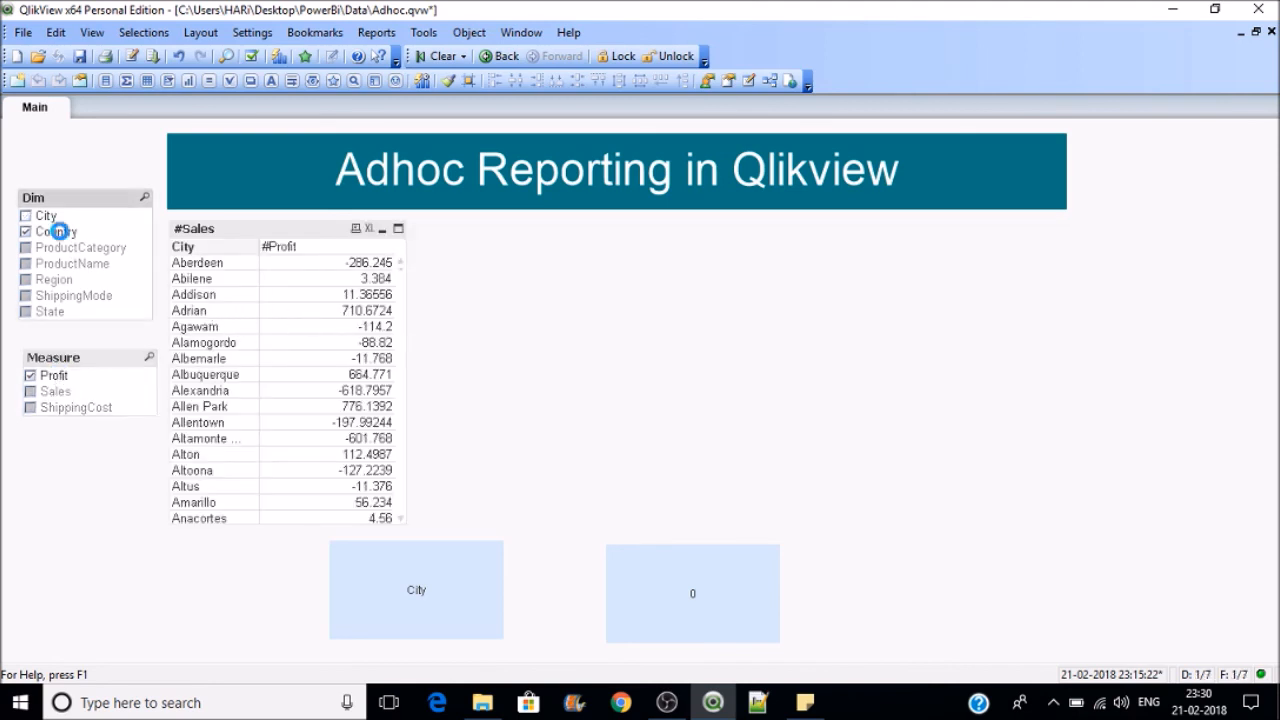
pyautogui.click(66, 250)
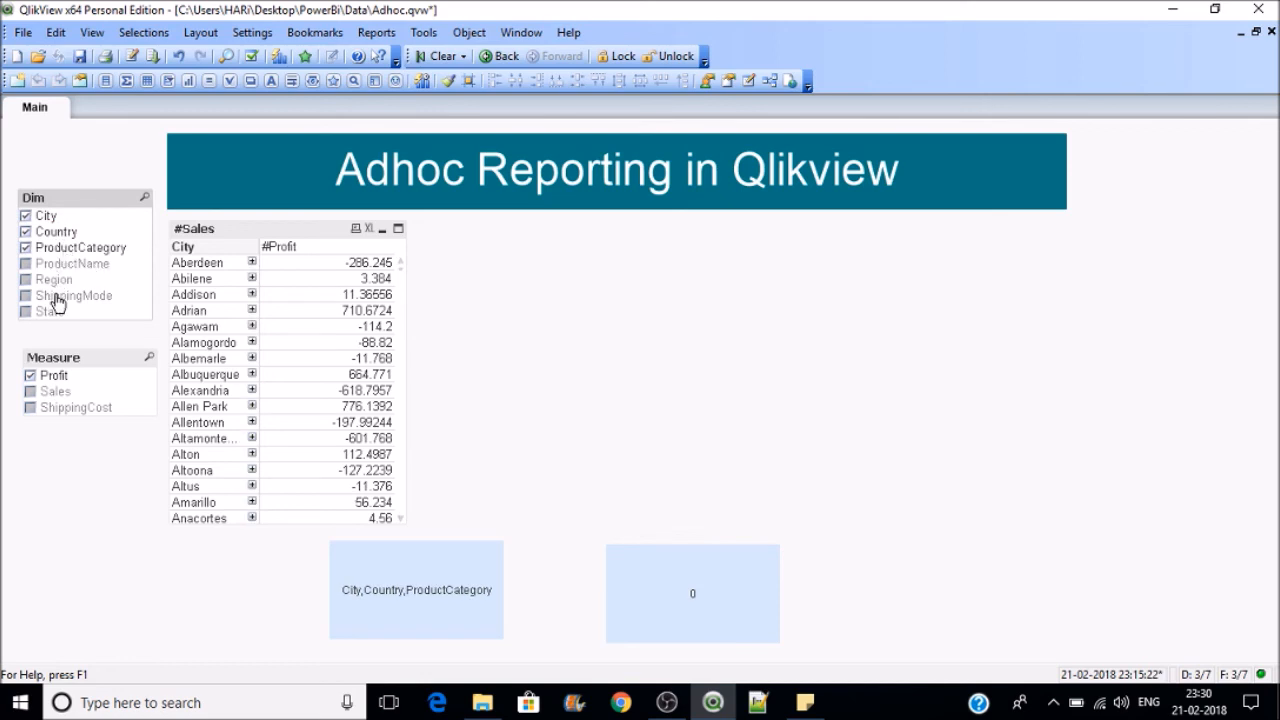
pyautogui.click(56, 394)
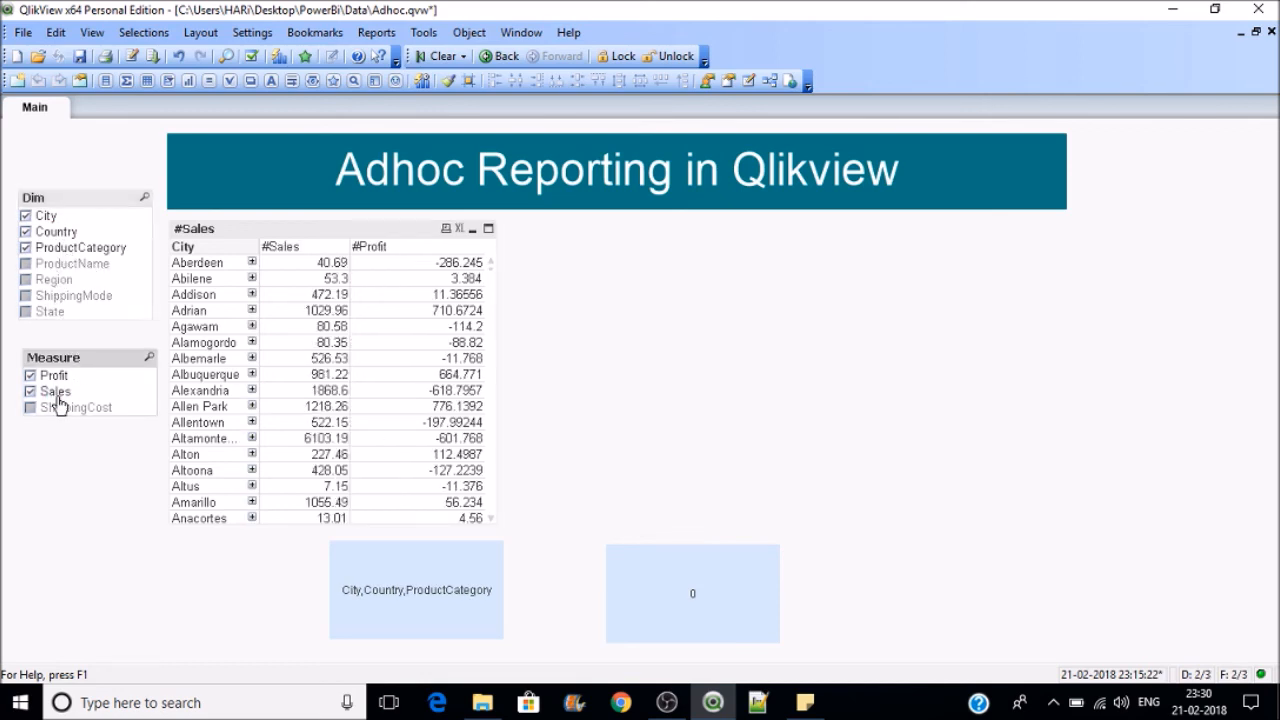
pyautogui.rightClick(240, 298)
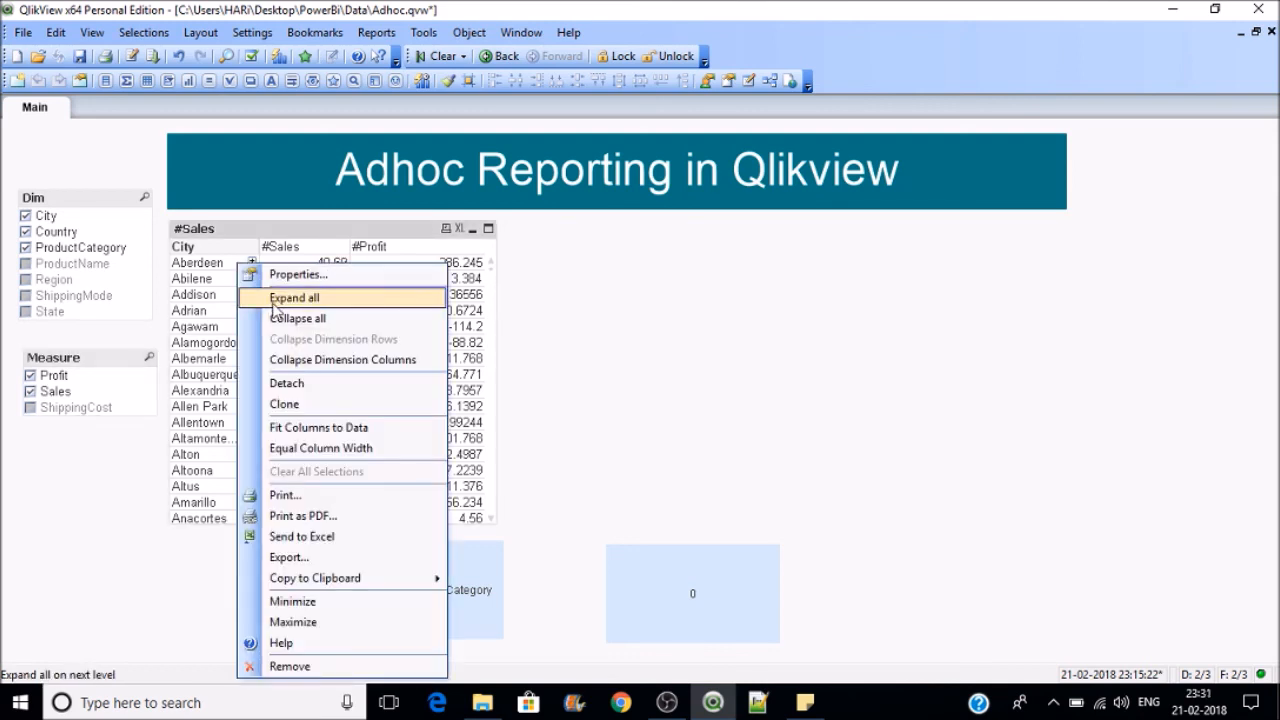
pyautogui.click(275, 298)
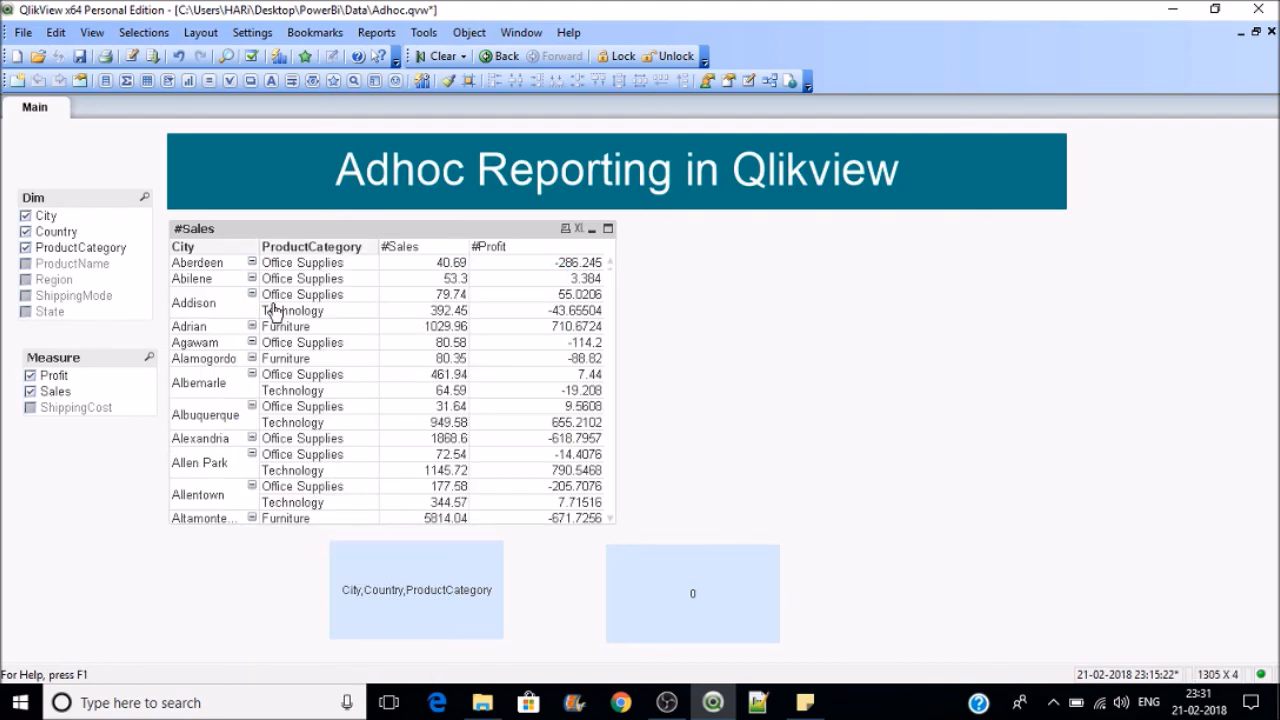
# Step: Allow fast type change between Pivot Table and Straight Table for the #Sales chart, and switch it to a straight table
pyautogui.rightClick(275, 312)
pyautogui.click(334, 276)
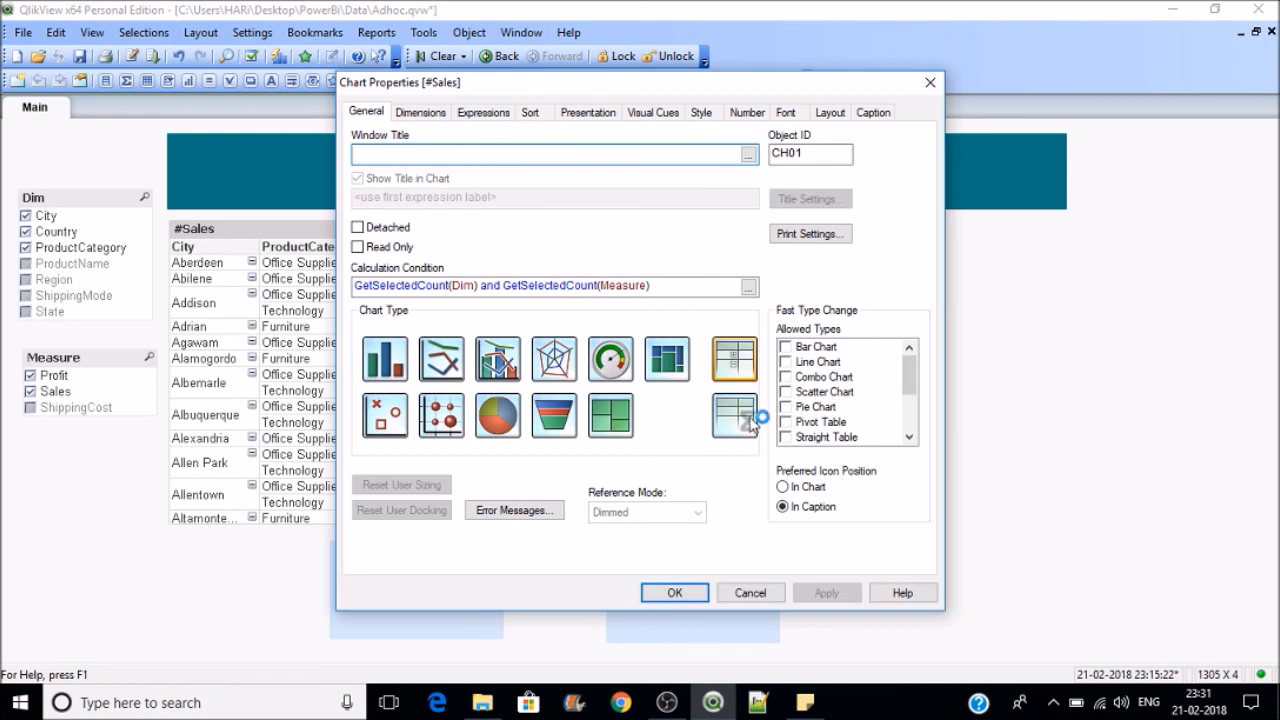
pyautogui.click(792, 423)
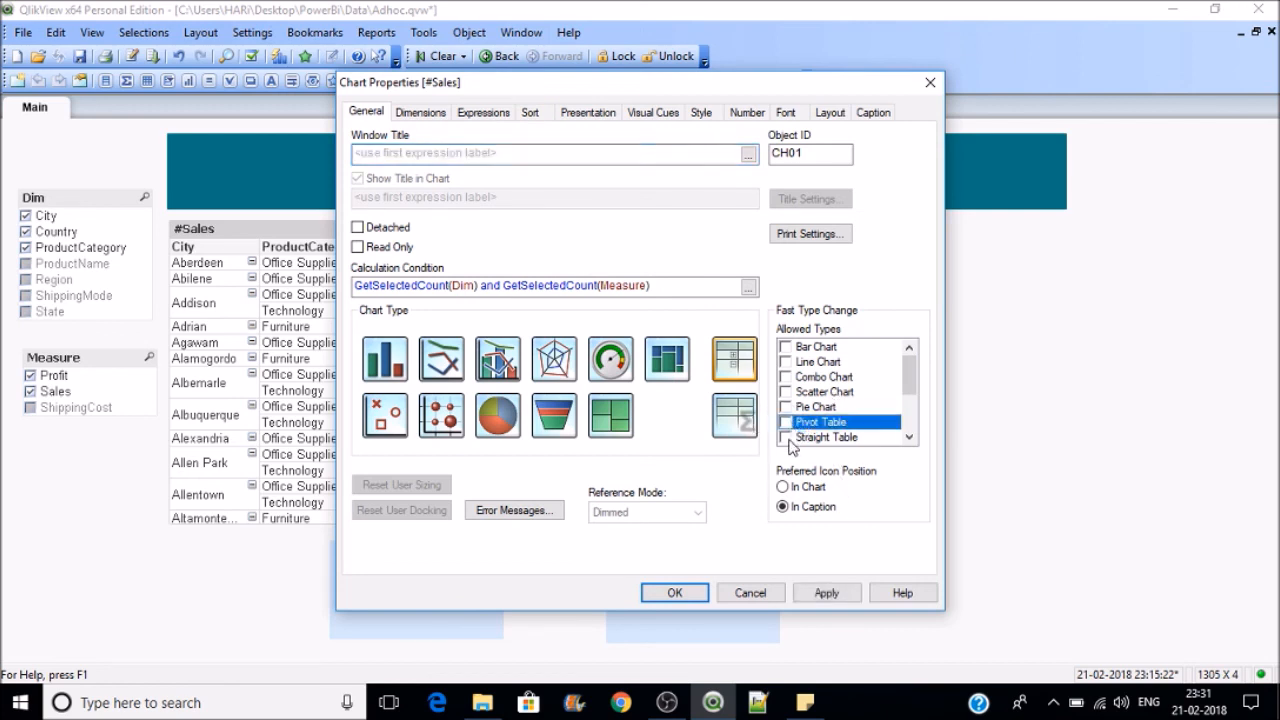
pyautogui.click(787, 437)
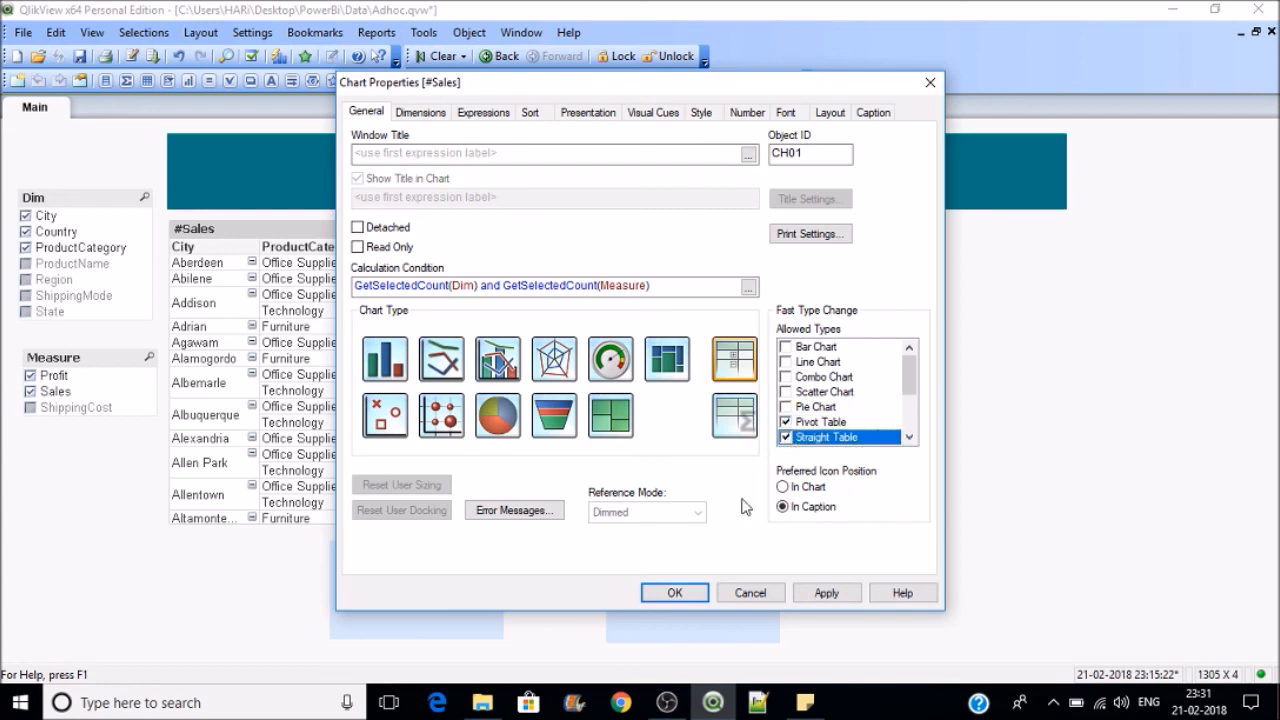
pyautogui.click(674, 592)
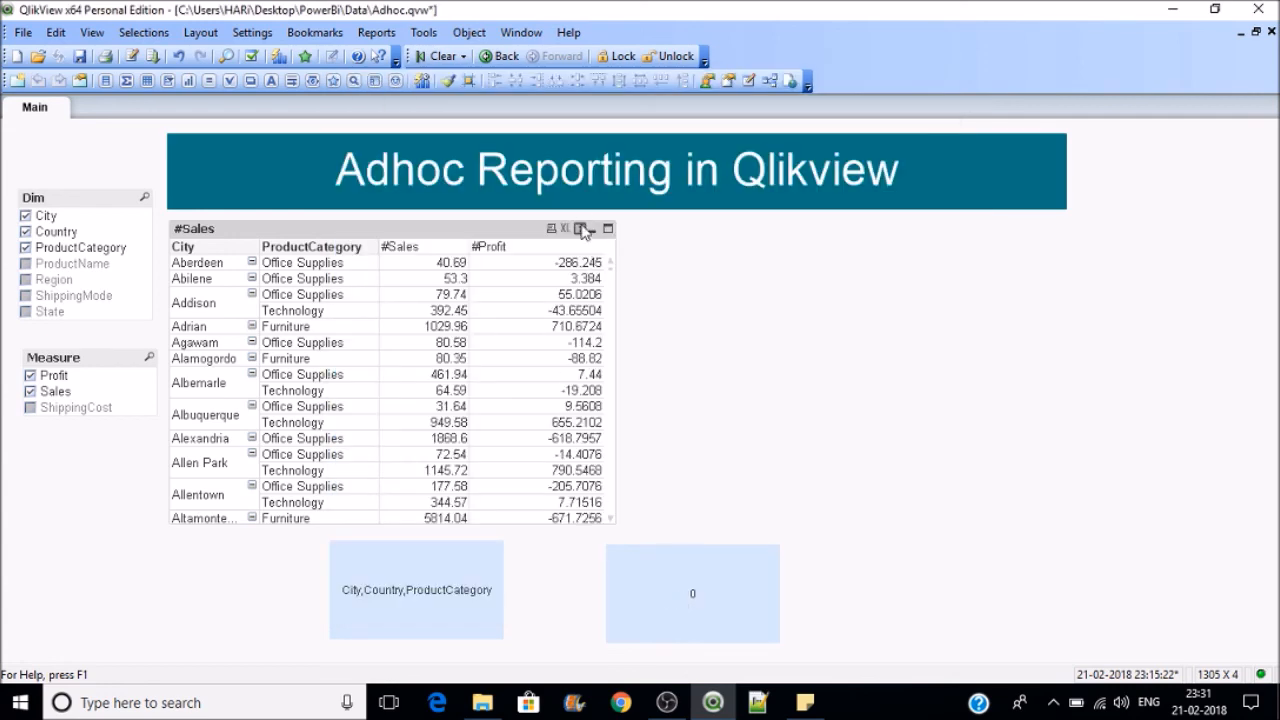
pyautogui.click(580, 229)
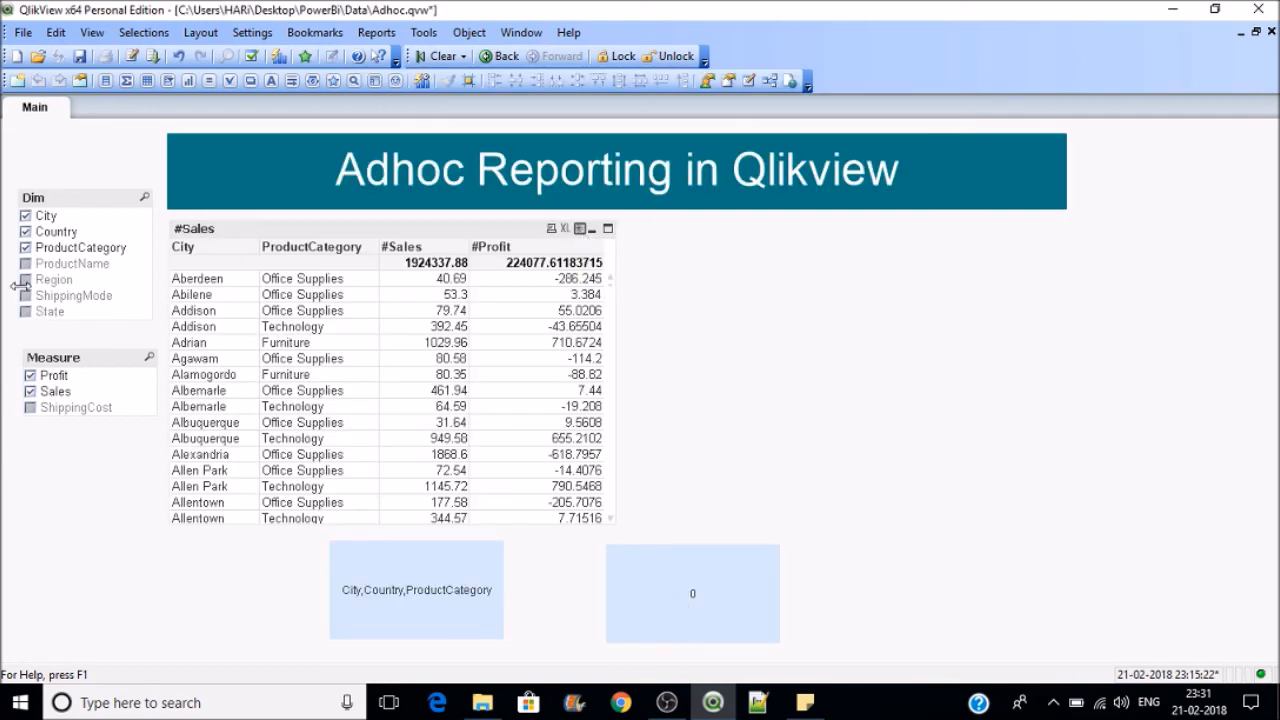
# Step: Add ProductName, Region and State in Dim and ShippingCost in Measure to the report selections
pyautogui.click(52, 266)
pyautogui.click(53, 280)
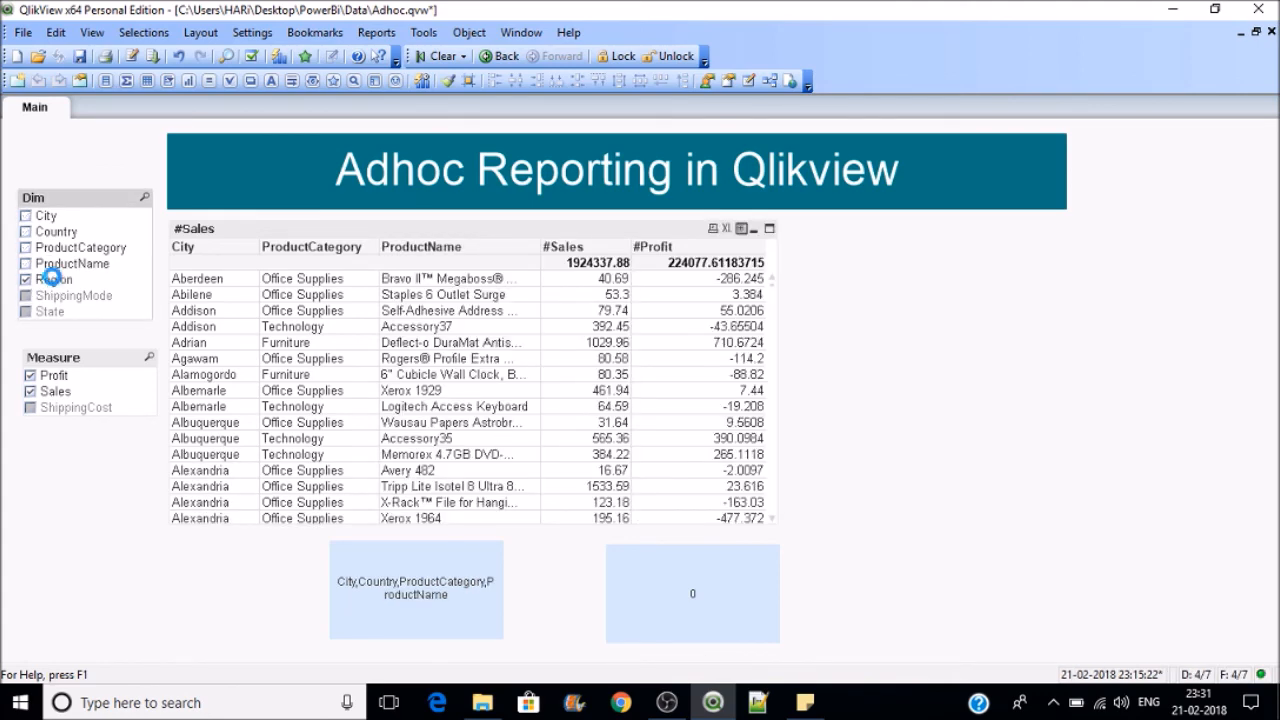
pyautogui.click(50, 312)
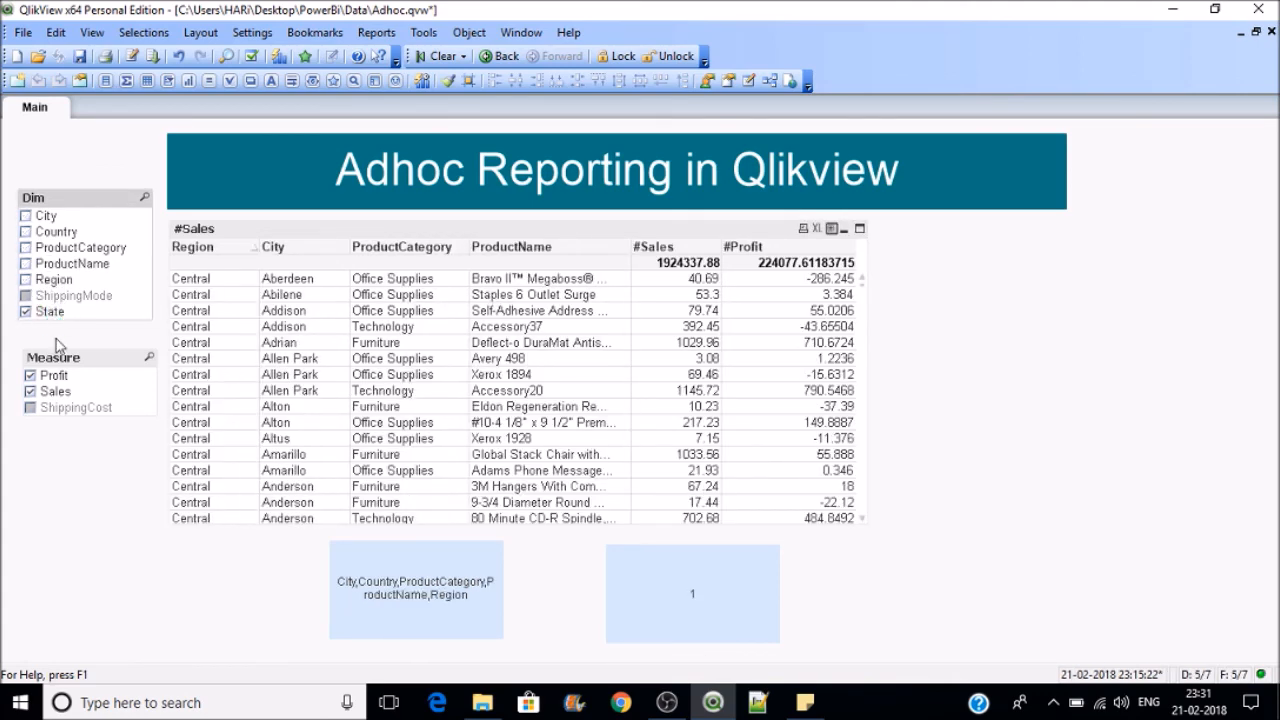
pyautogui.click(57, 408)
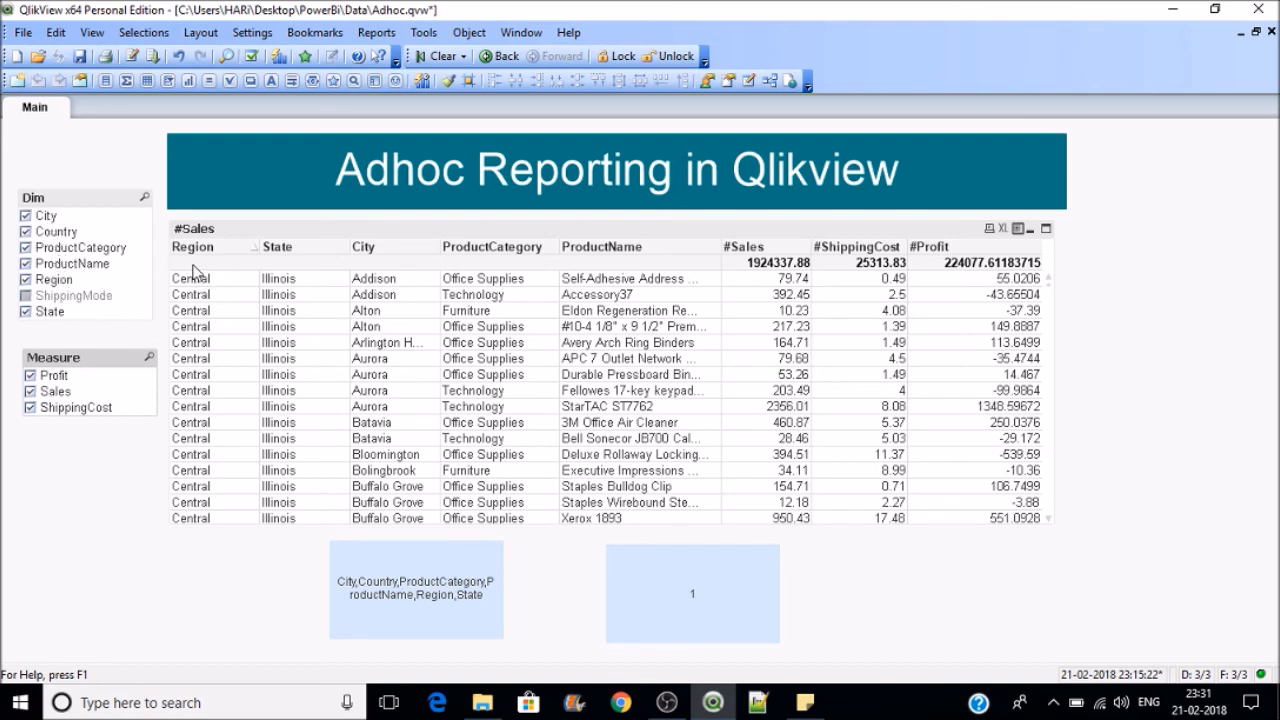
# Step: Review the conditional expression of the Region dimension in the #Sales chart's properties
pyautogui.rightClick(556, 344)
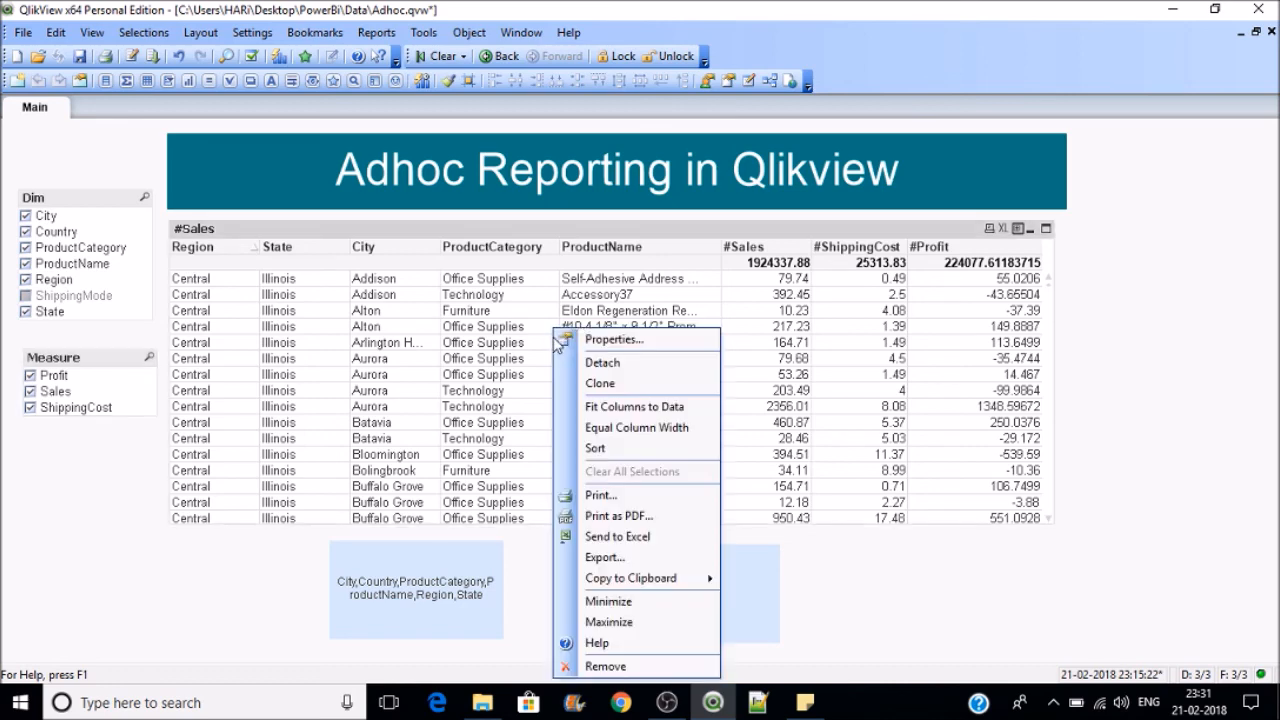
pyautogui.click(585, 332)
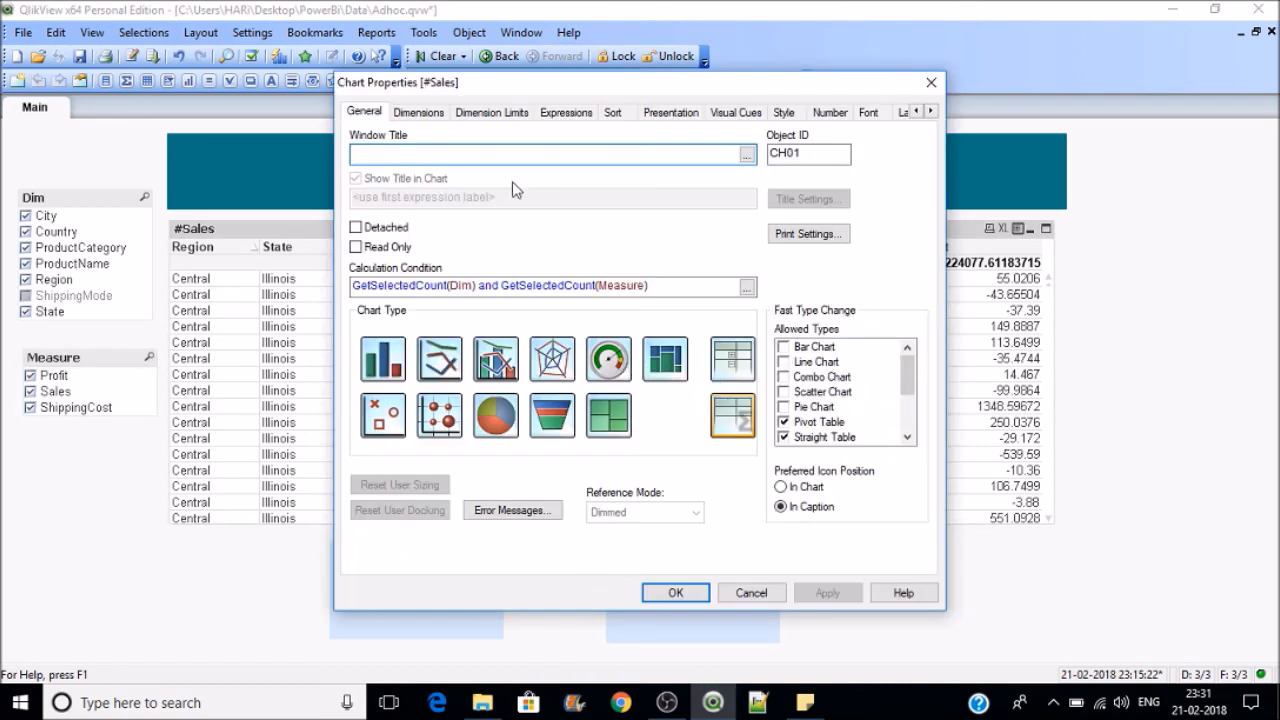
pyautogui.click(420, 112)
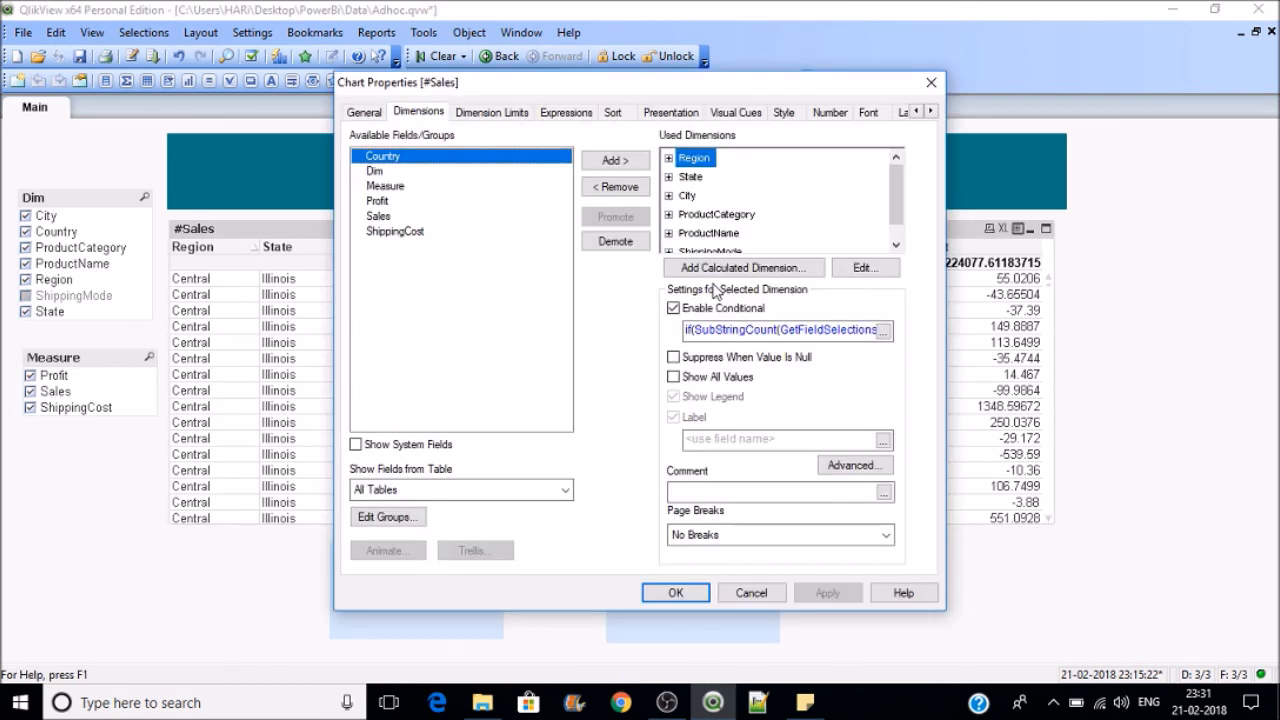
pyautogui.click(882, 332)
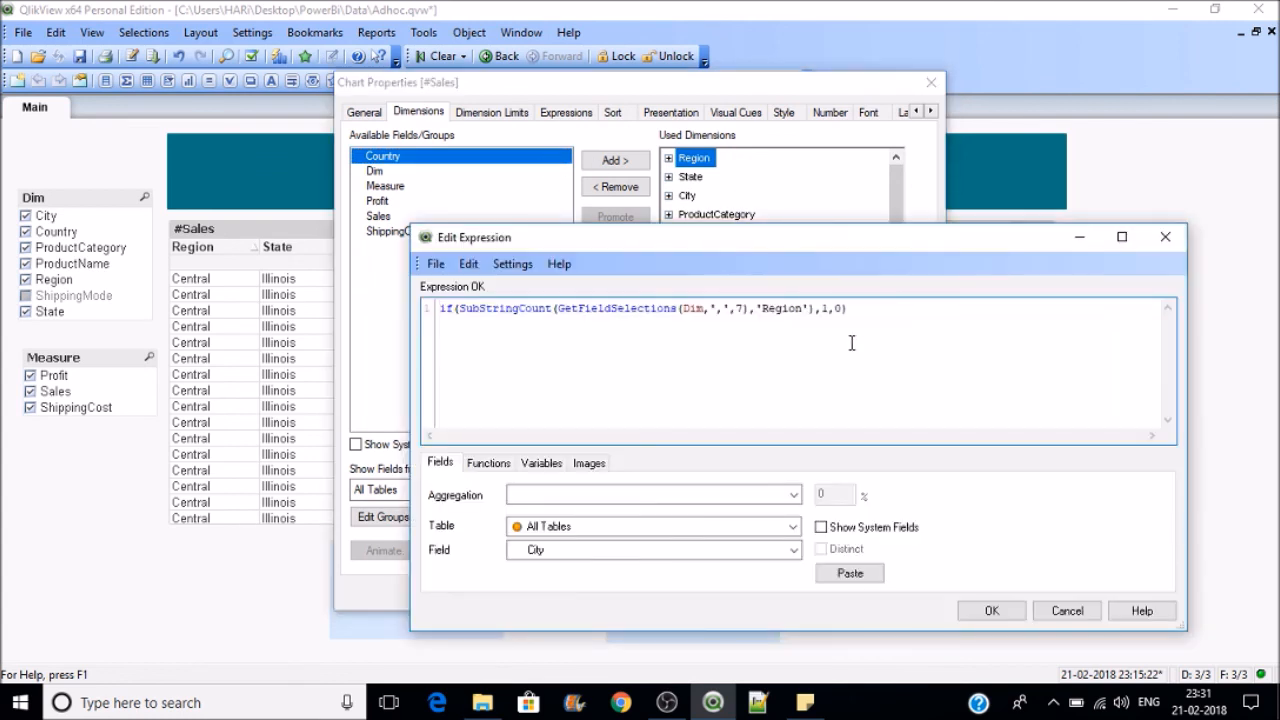
pyautogui.moveTo(862, 319); pyautogui.dragTo(562, 300)
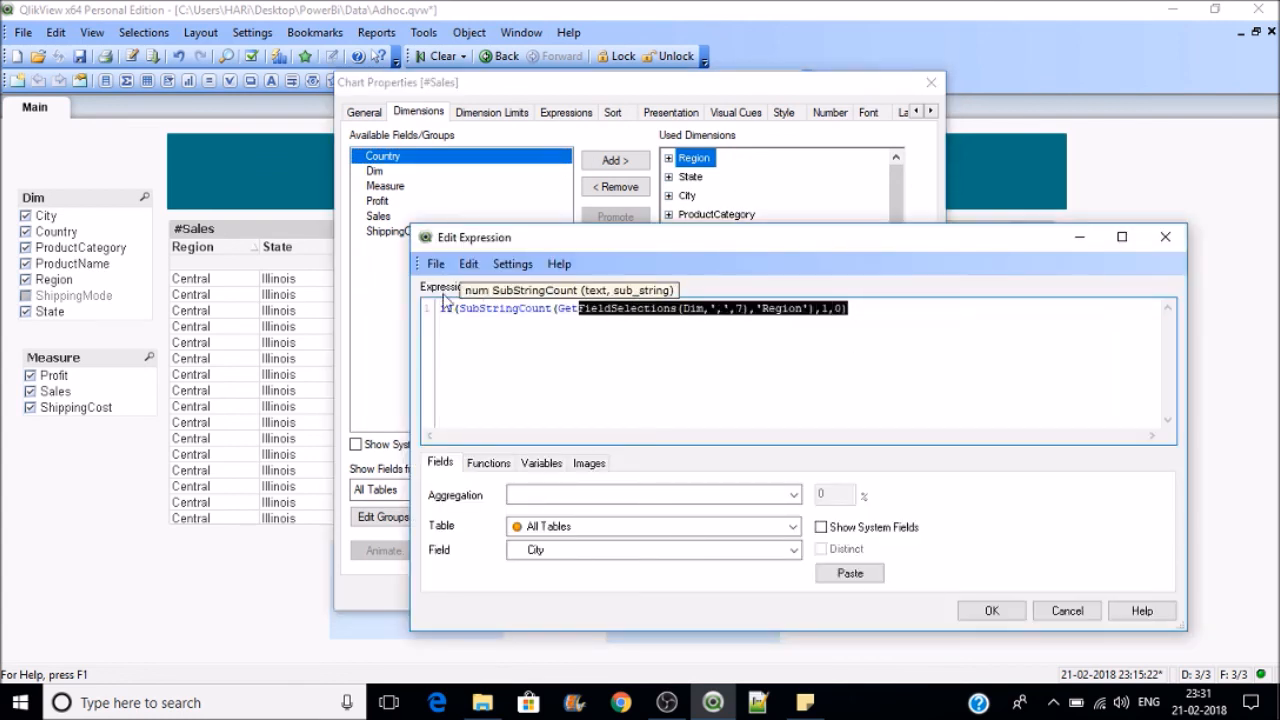
pyautogui.click(982, 342)
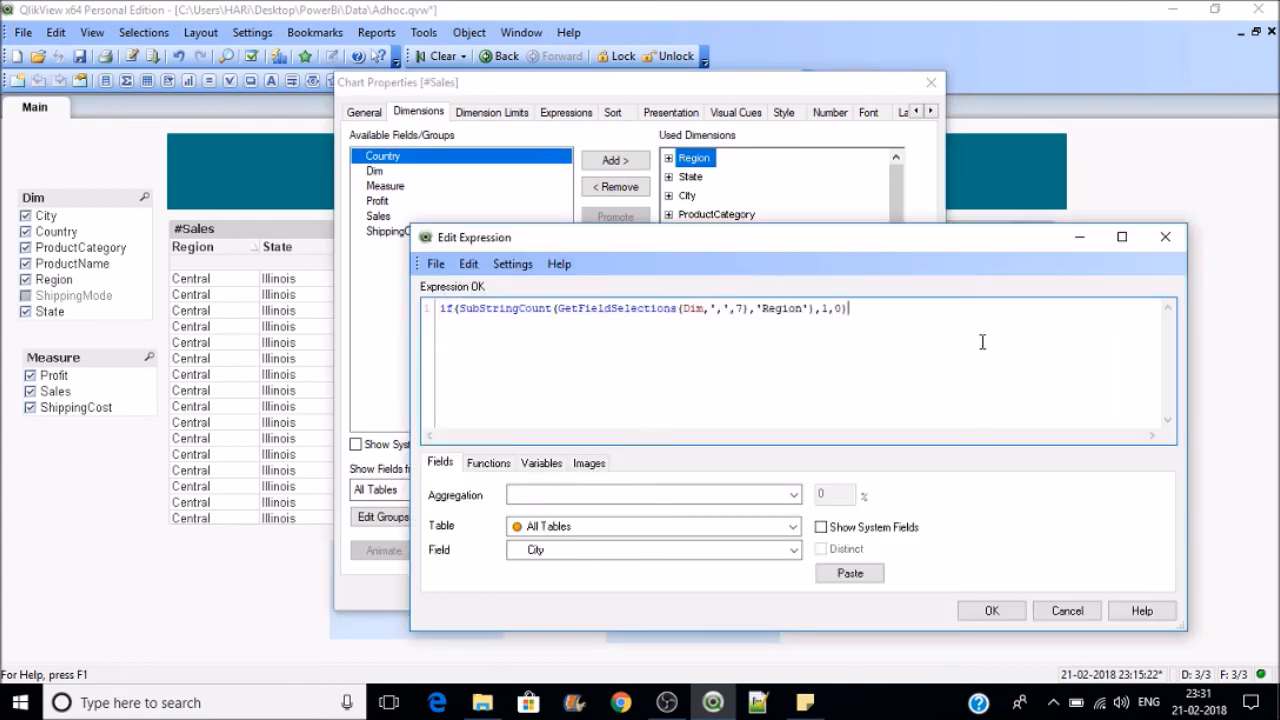
pyautogui.click(1004, 612)
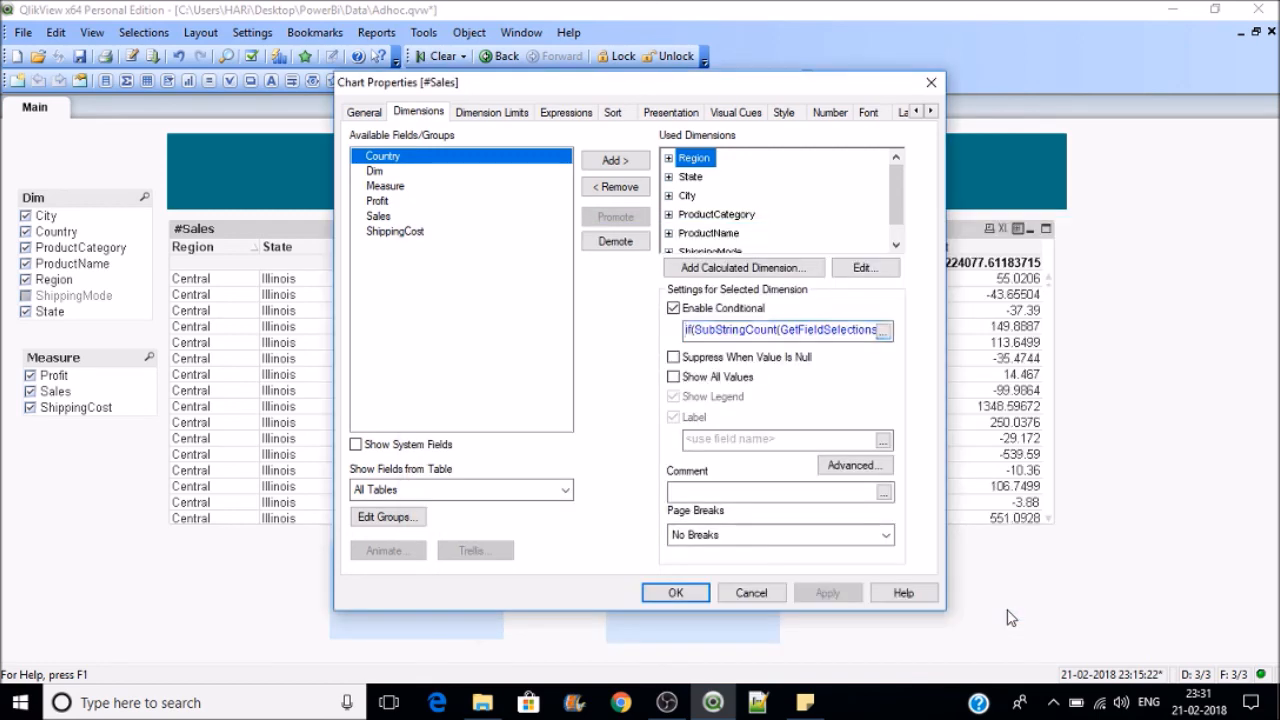
pyautogui.click(675, 592)
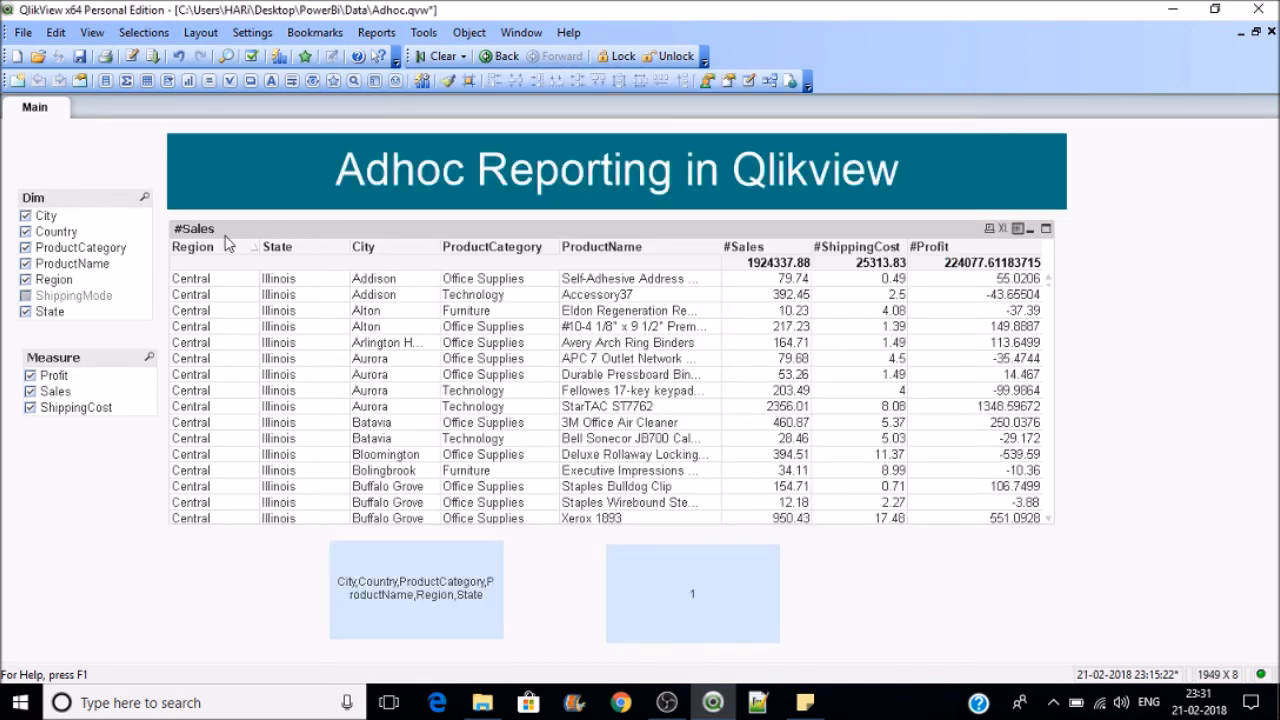
# Step: Save the Adhoc.qvw document
pyautogui.click(80, 56)
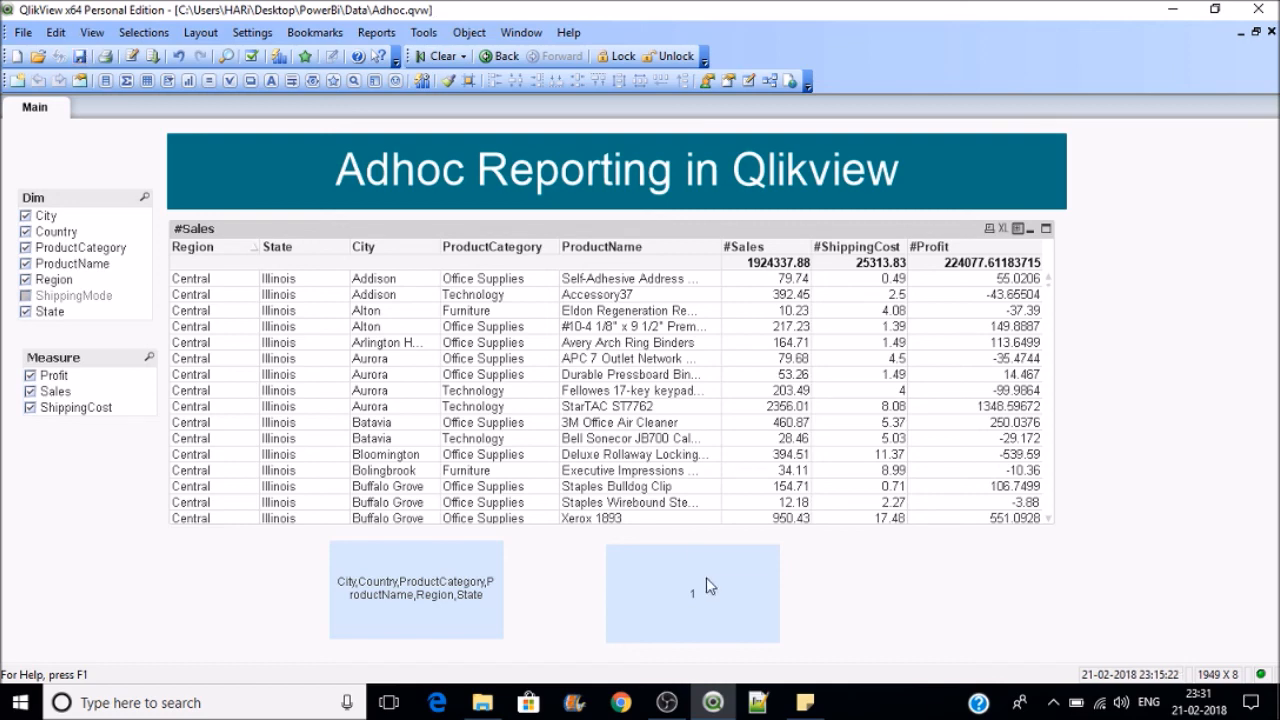
pyautogui.click(676, 700)
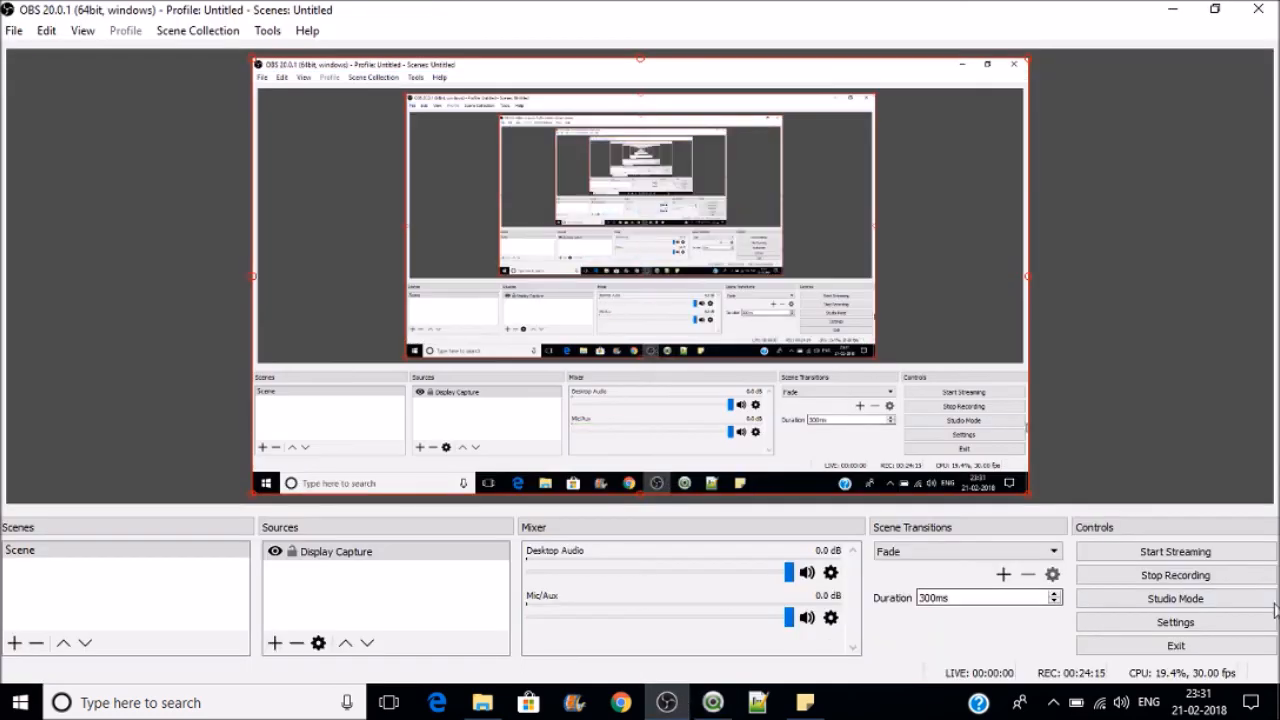